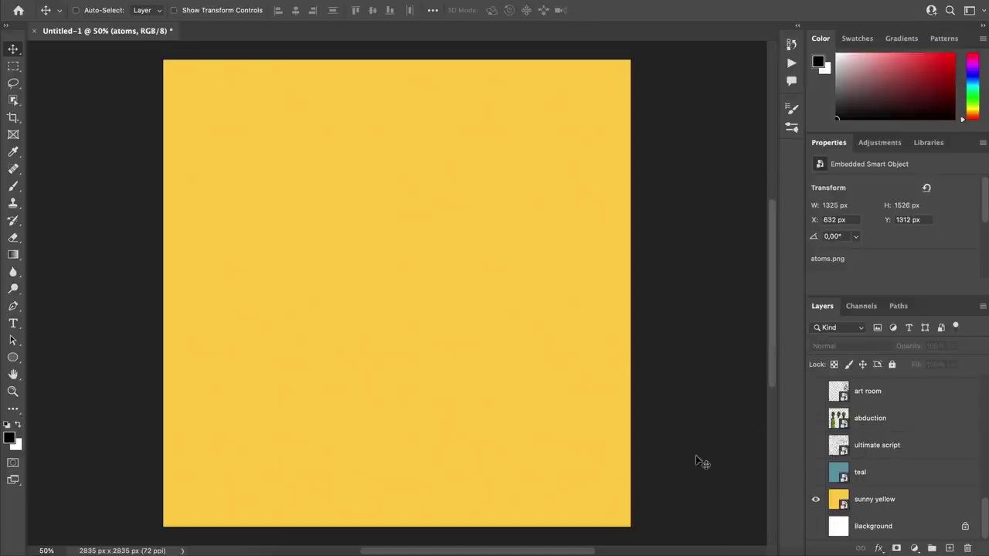
Step: Preview the teal and sunny yellow backgrounds and the ultimate script layer, ending on teal
left_click(815, 472)
left_click(816, 500)
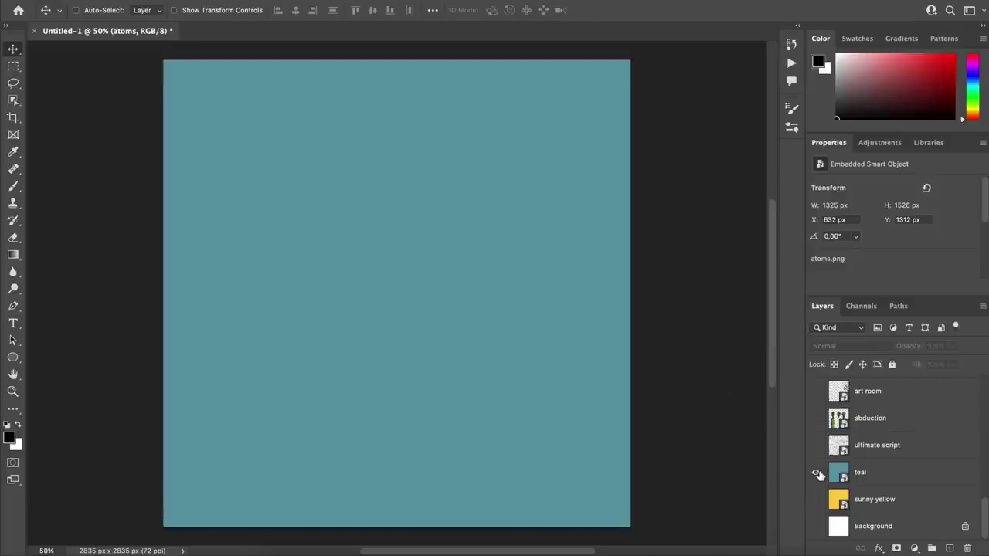
left_click(815, 472)
left_click(815, 445)
left_click(815, 445)
left_click(815, 472)
scroll(822, 452, "up", 2)
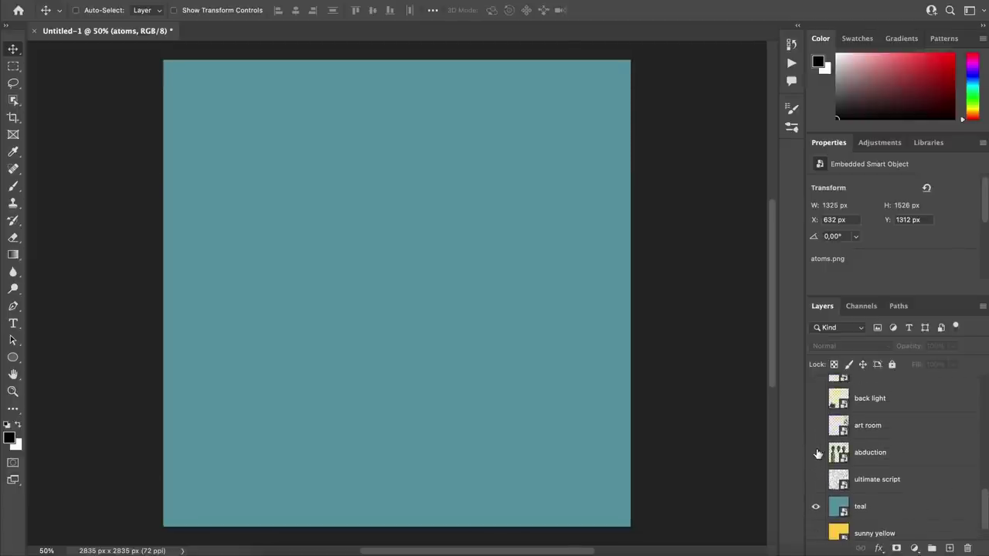
Step: Preview the abduction aliens and back light flashlight drawings over teal, then hide them
left_click(815, 453)
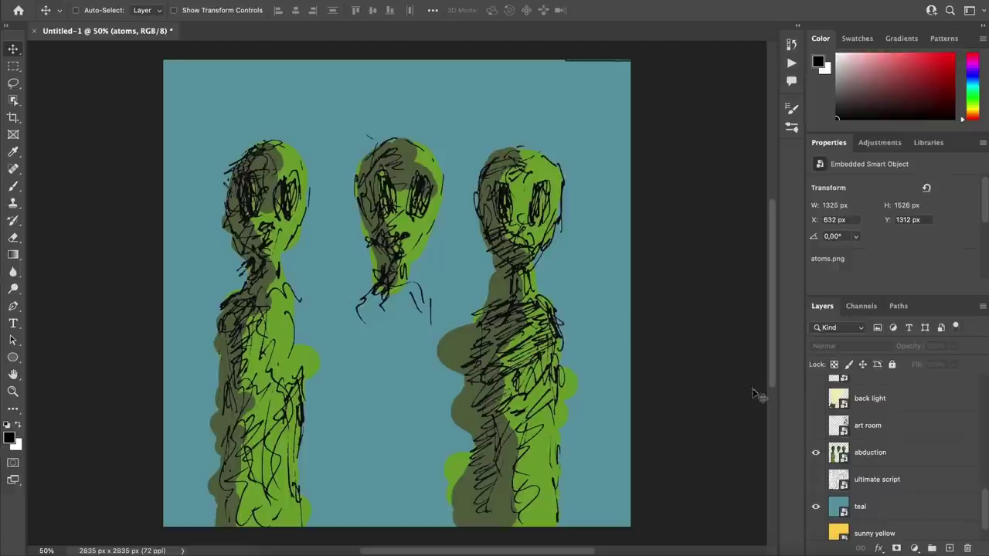
left_click(816, 453)
left_click(815, 399)
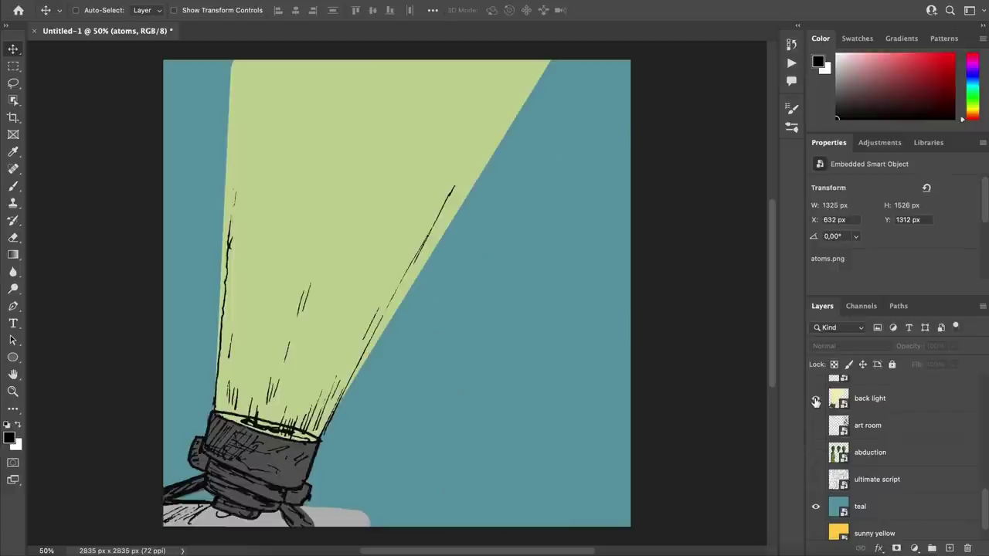
left_click(815, 399)
scroll(816, 402, "up", 2)
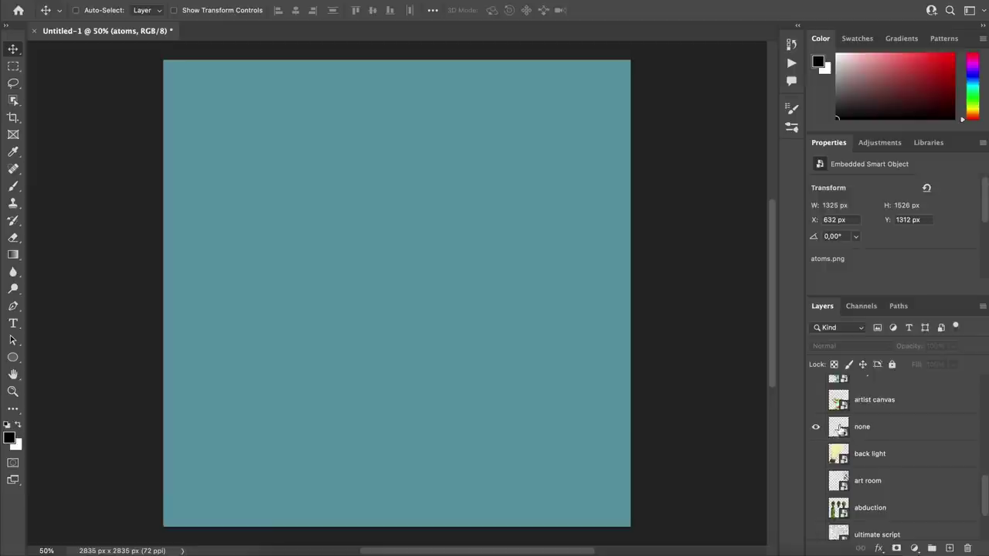
scroll(818, 431, "up", 1)
Step: Preview the artist canvas, then show the baby blue ape body and pink ape face
left_click(816, 409)
scroll(816, 414, "up", 1)
left_click(815, 438)
left_click(816, 410)
scroll(819, 418, "up", 2)
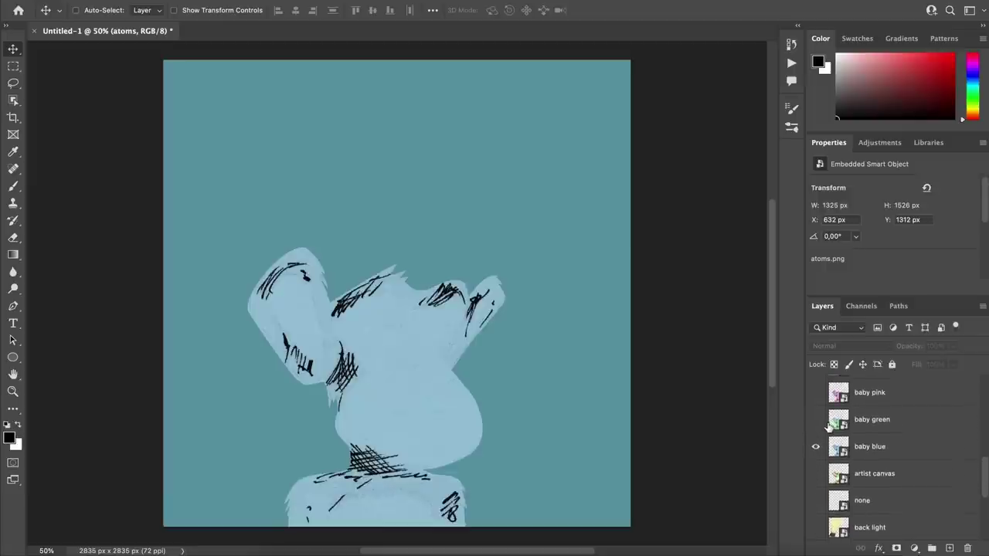
scroll(821, 414, "up", 1)
left_click(817, 392)
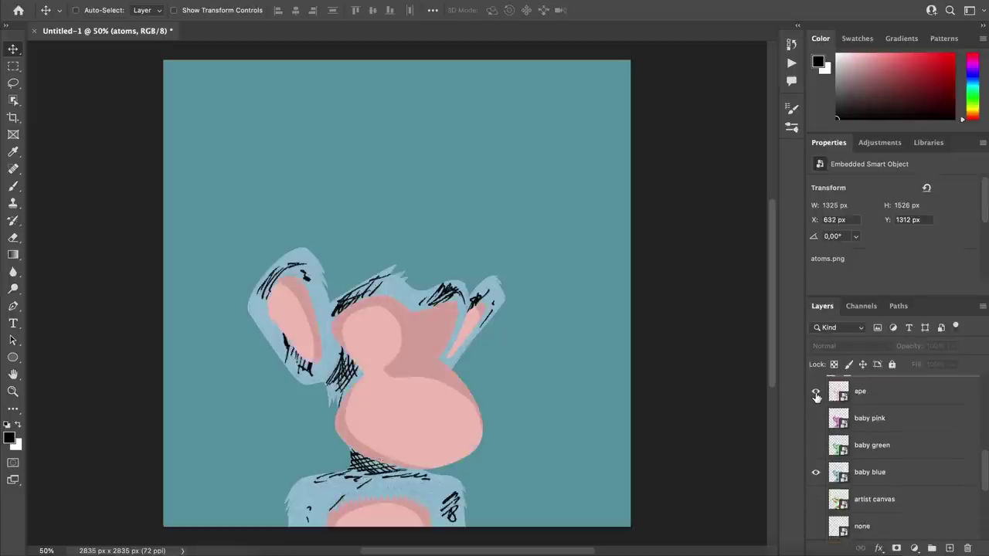
left_click(816, 392)
left_click(816, 393)
left_click(817, 392)
left_click(816, 393)
scroll(822, 417, "up", 5)
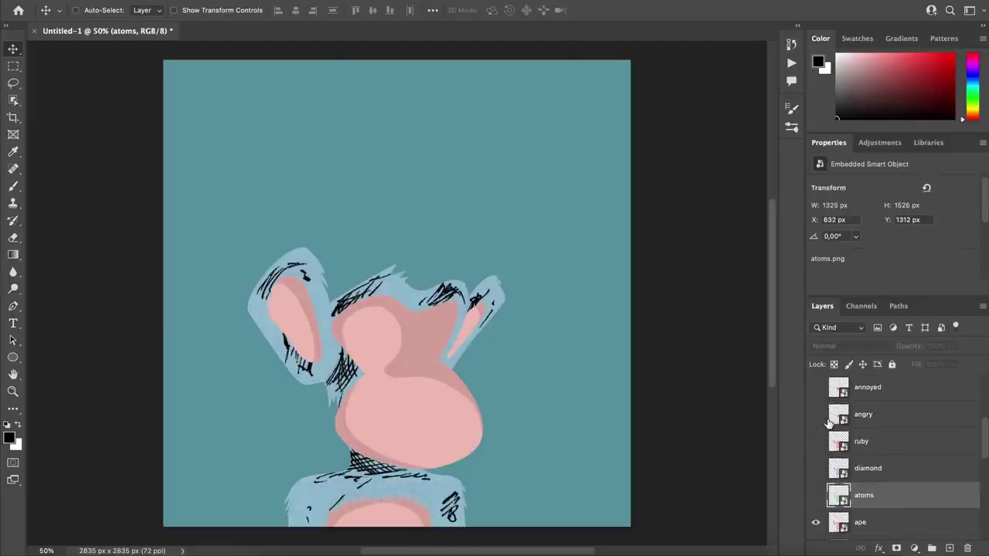
scroll(828, 421, "up", 1)
Step: Add annoyed eyes and preview the beauty mouth, beard and barney toothy mouth layers
left_click(817, 423)
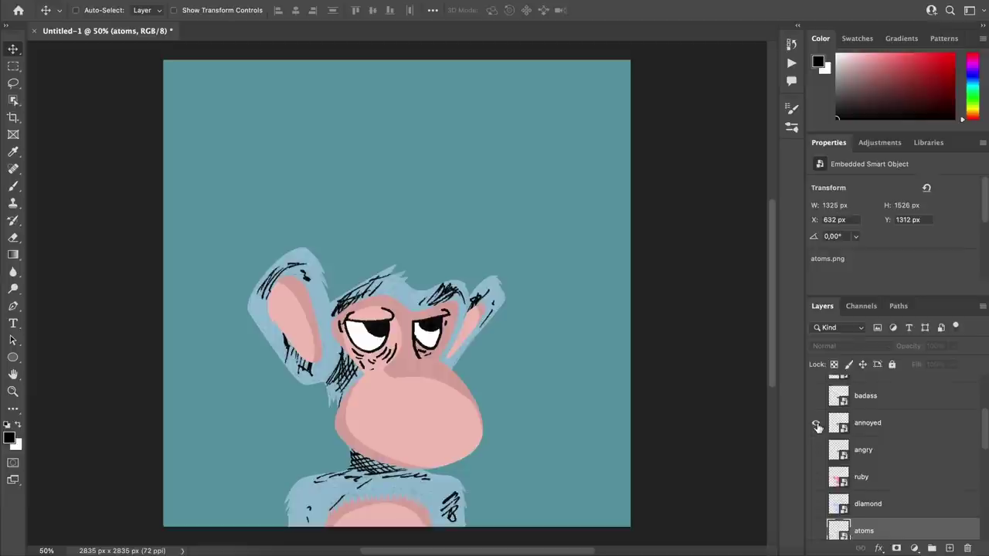
scroll(818, 423, "up", 4)
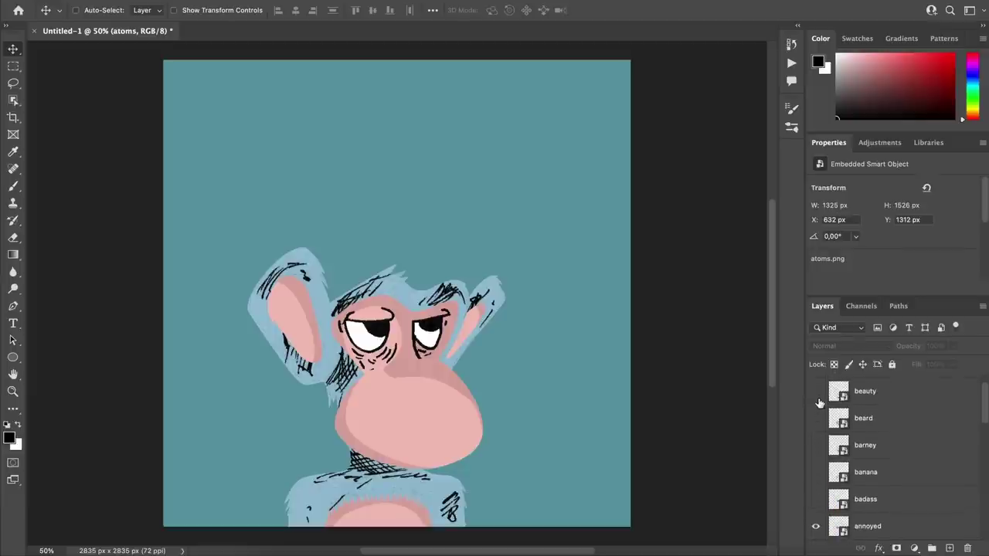
scroll(819, 402, "up", 1)
left_click(817, 416)
left_click(817, 415)
left_click(816, 442)
left_click(816, 441)
left_click(817, 469)
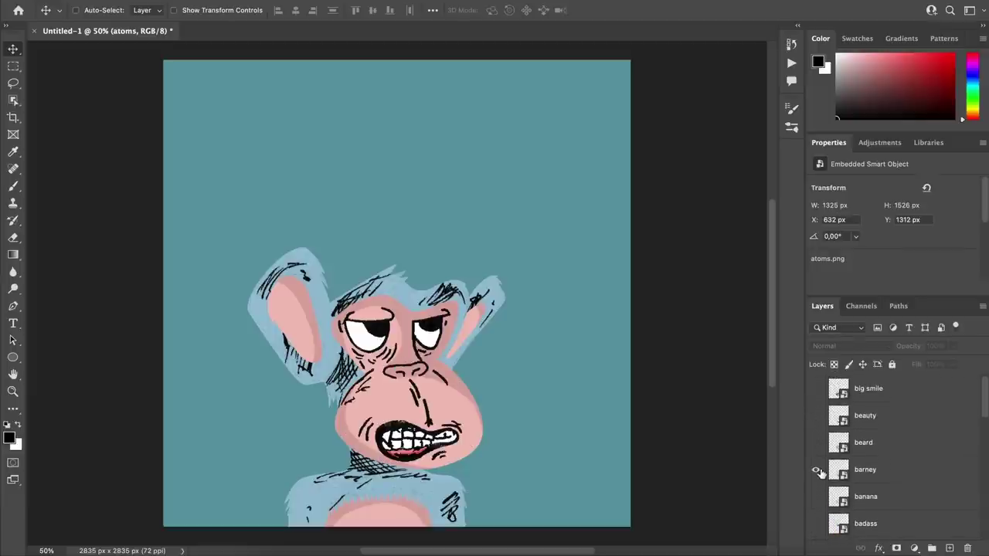
left_click(816, 469)
scroll(811, 469, "down", 1)
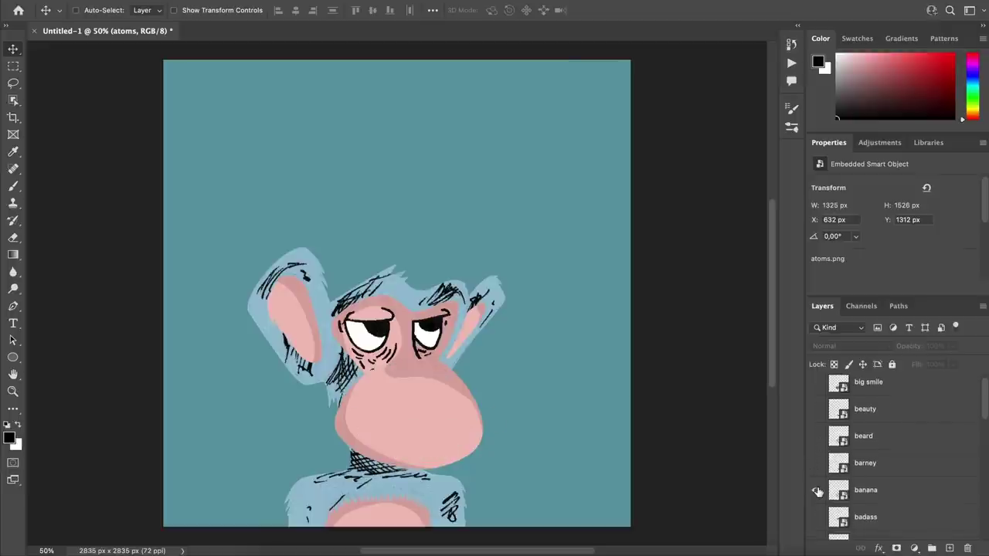
Step: Preview the banana and angry eyes, and hide the annoyed eyes
left_click(817, 491)
left_click(816, 490)
left_click(816, 491)
left_click(817, 491)
scroll(818, 487, "down", 3)
left_click(816, 476)
left_click(817, 502)
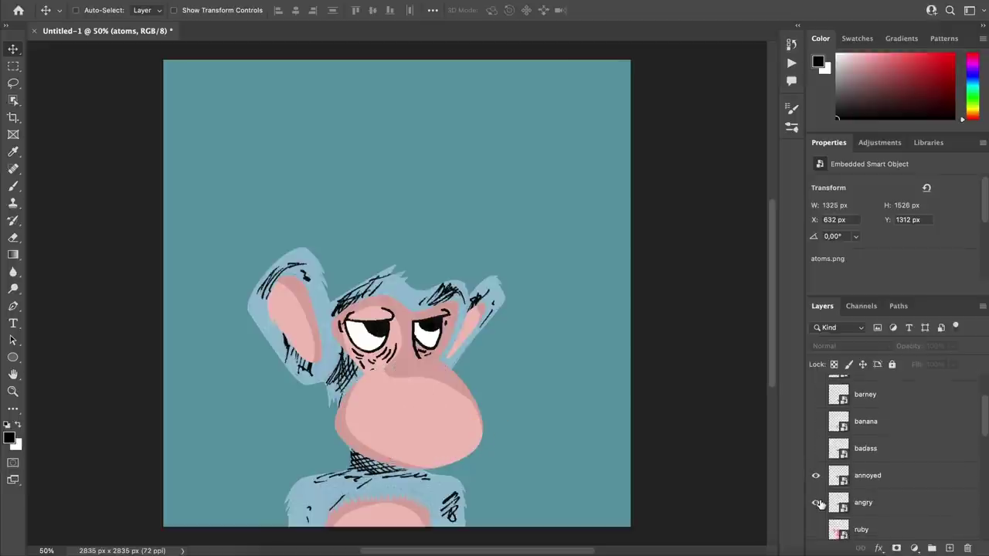
left_click(817, 502)
left_click(817, 503)
left_click(817, 502)
scroll(817, 494, "down", 5)
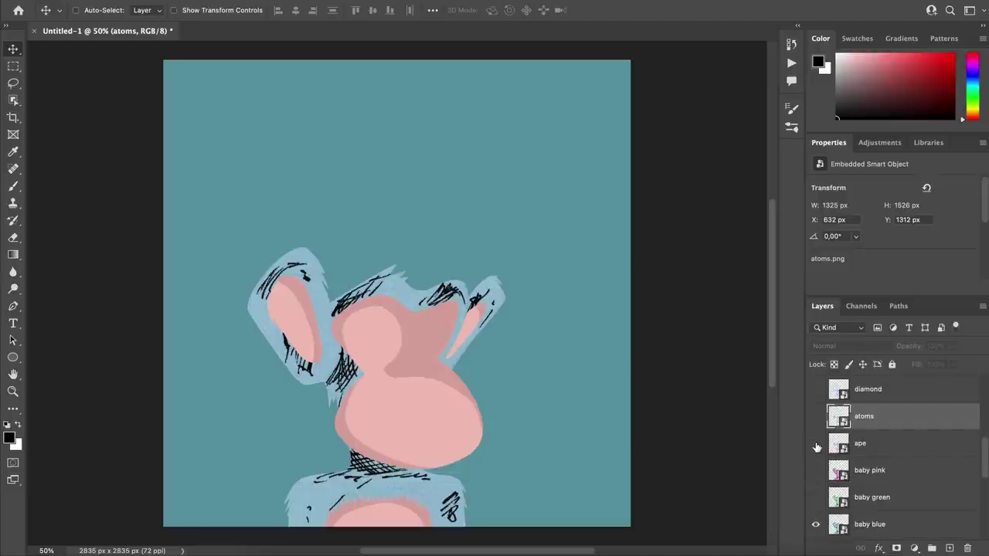
Step: Hide the pink ape face, baby blue body, teal and sunny yellow, leaving only white
left_click(815, 444)
scroll(966, 526, "down", 2)
scroll(896, 464, "down", 1)
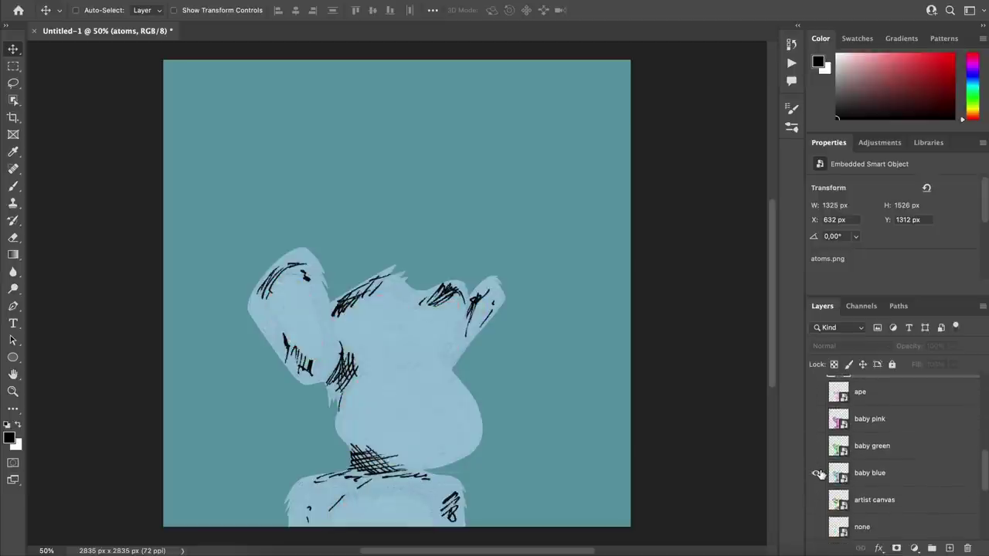
left_click(816, 471)
scroll(819, 472, "down", 3)
scroll(819, 472, "down", 1)
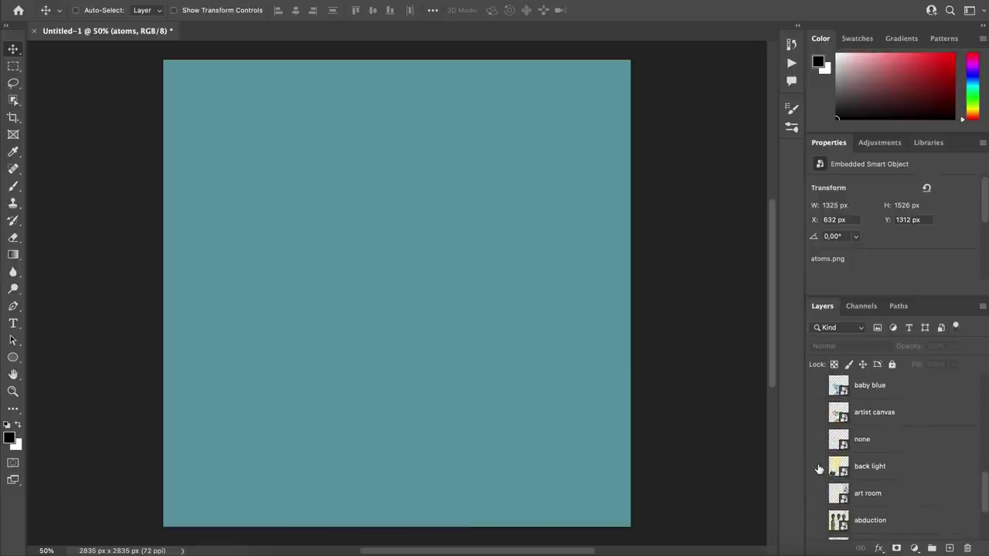
scroll(896, 471, "down", 5)
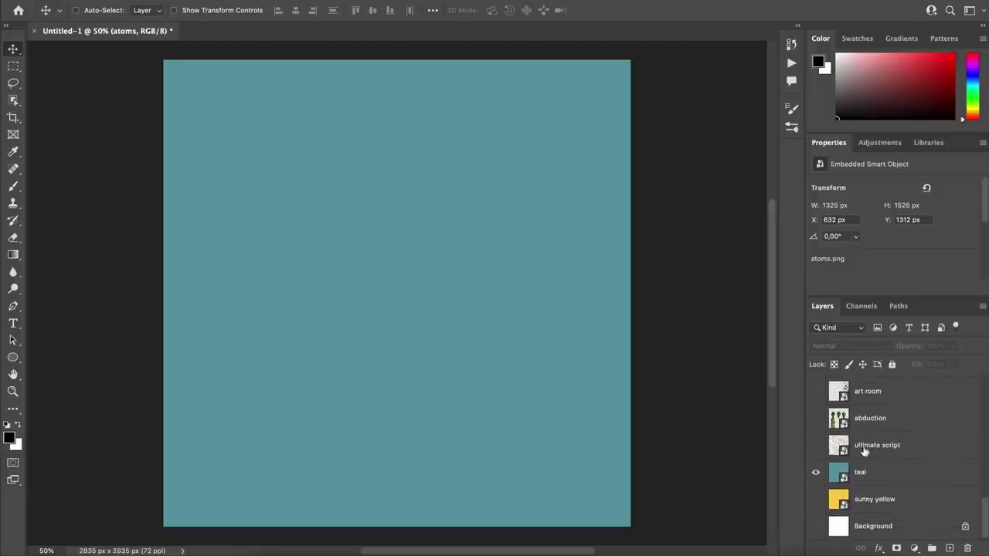
left_click(817, 482)
left_click(817, 501)
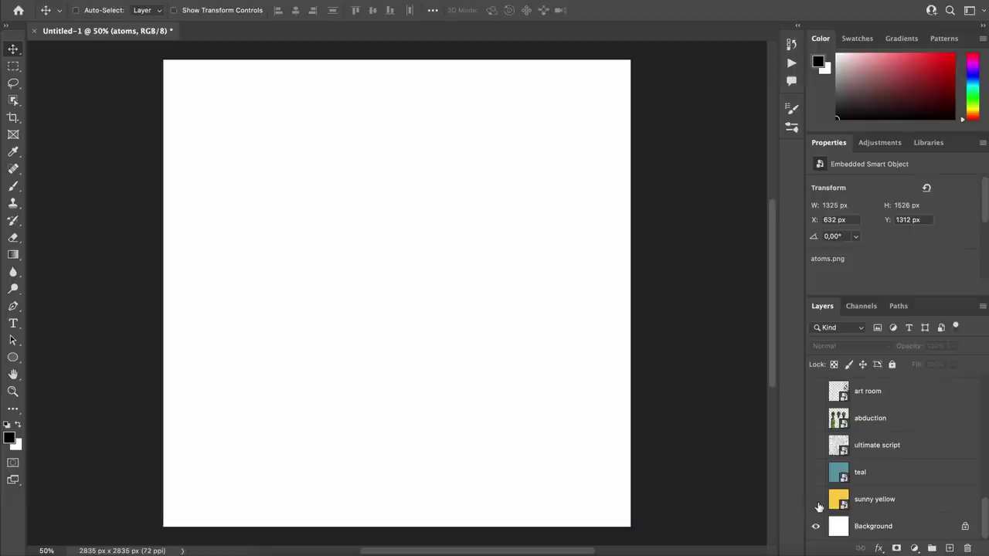
Step: Turn sunny yellow back on, preview the abduction aliens, and show the back light drawing
left_click(817, 502)
scroll(821, 438, "up", 1)
scroll(821, 438, "up", 2)
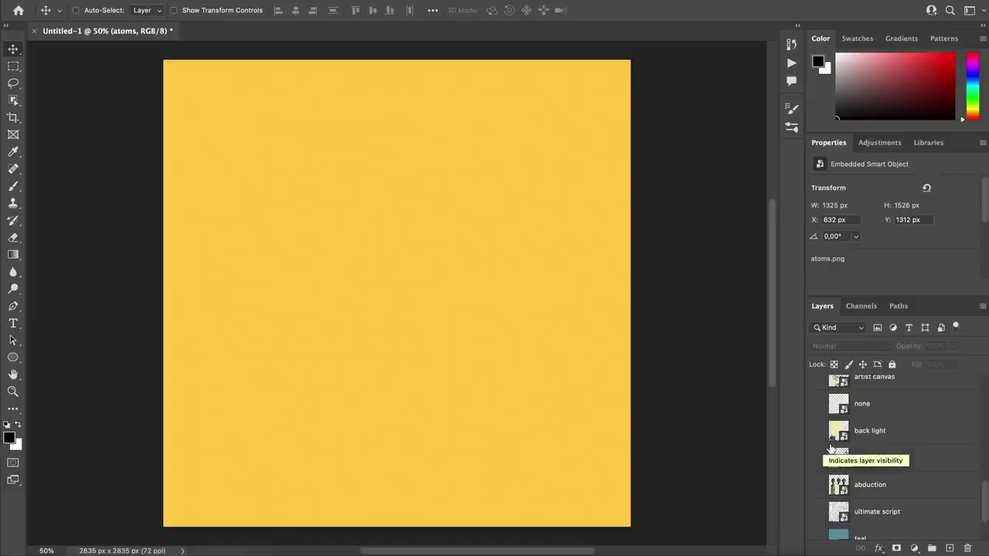
scroll(818, 436, "up", 1)
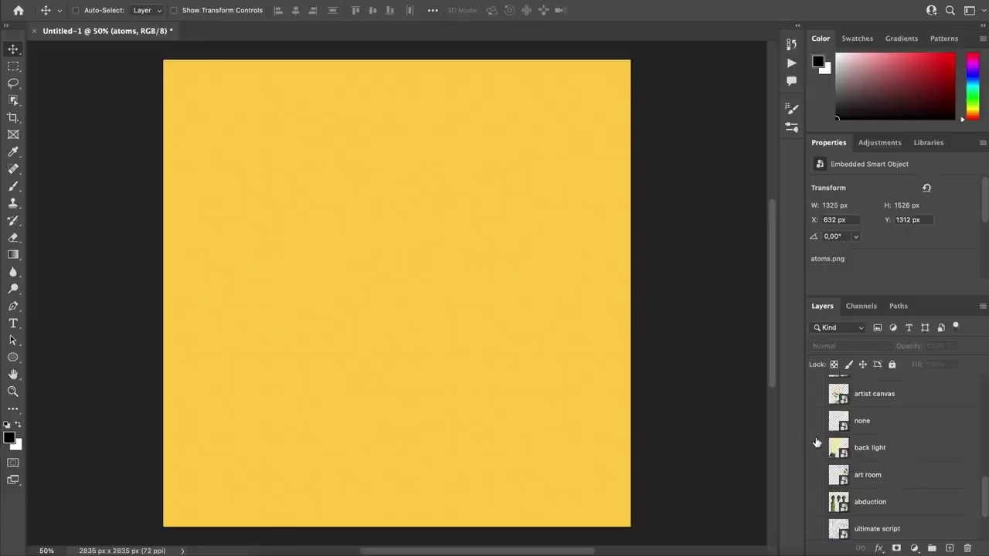
left_click(816, 502)
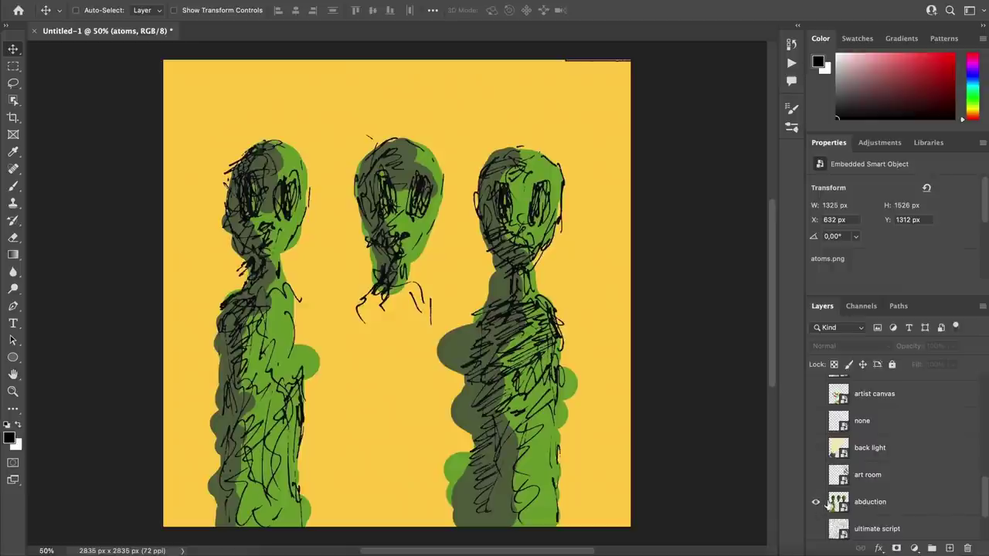
left_click(817, 502)
left_click(817, 451)
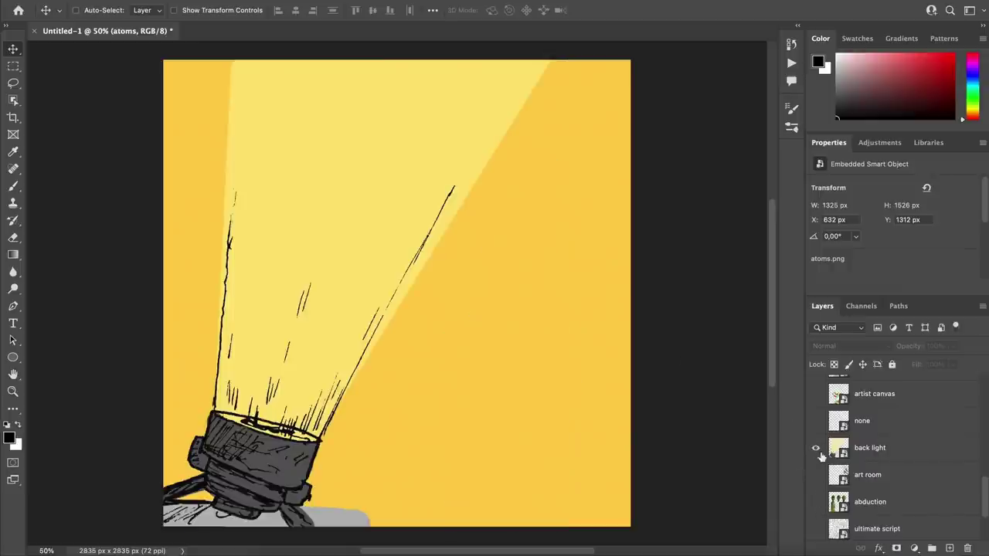
Step: Show the baby green body and pink ape face, moving both layers below back light
scroll(817, 441, "up", 3)
left_click(816, 405)
left_click_drag(877, 409, 838, 516)
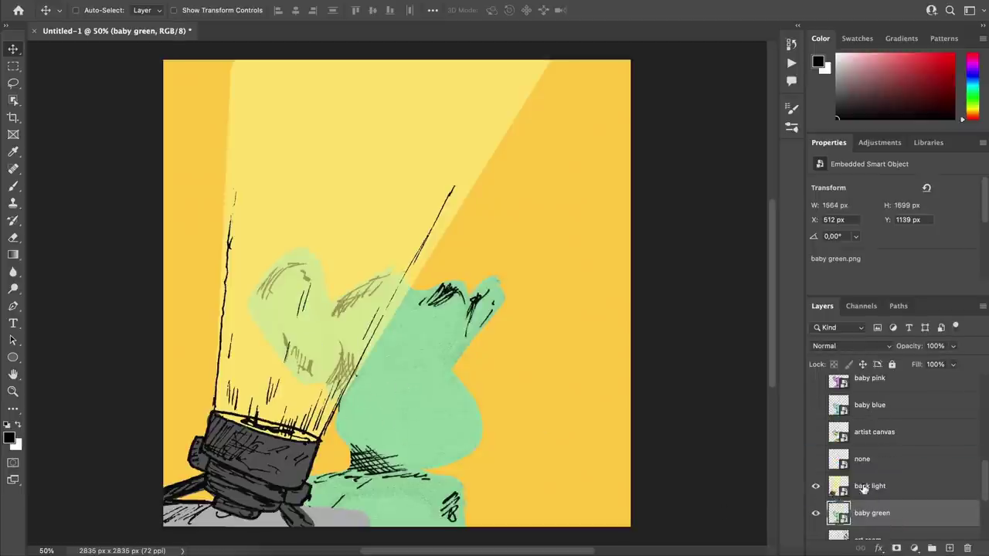
scroll(861, 490, "up", 5)
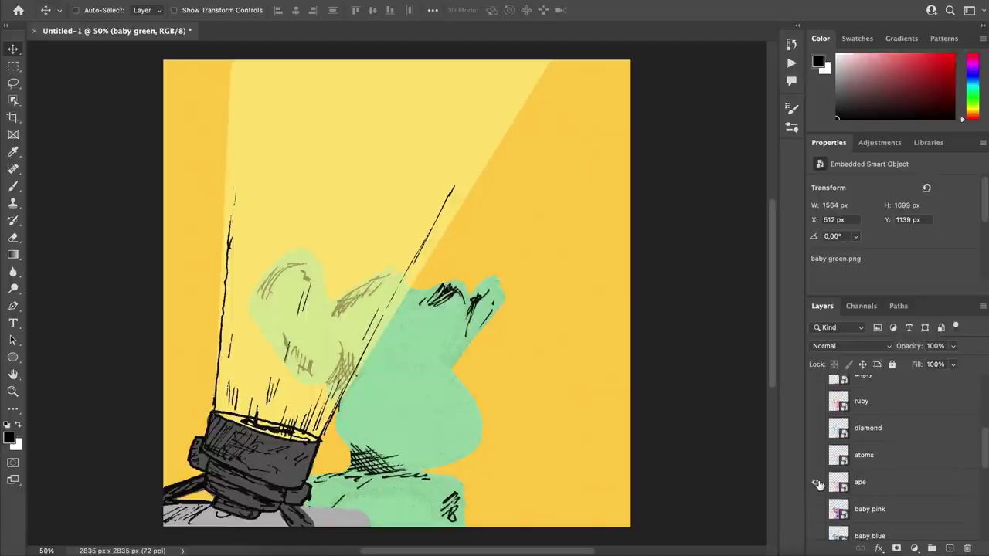
left_click(815, 483)
scroll(881, 464, "down", 3)
left_click_drag(874, 402, 867, 524)
scroll(867, 523, "down", 3)
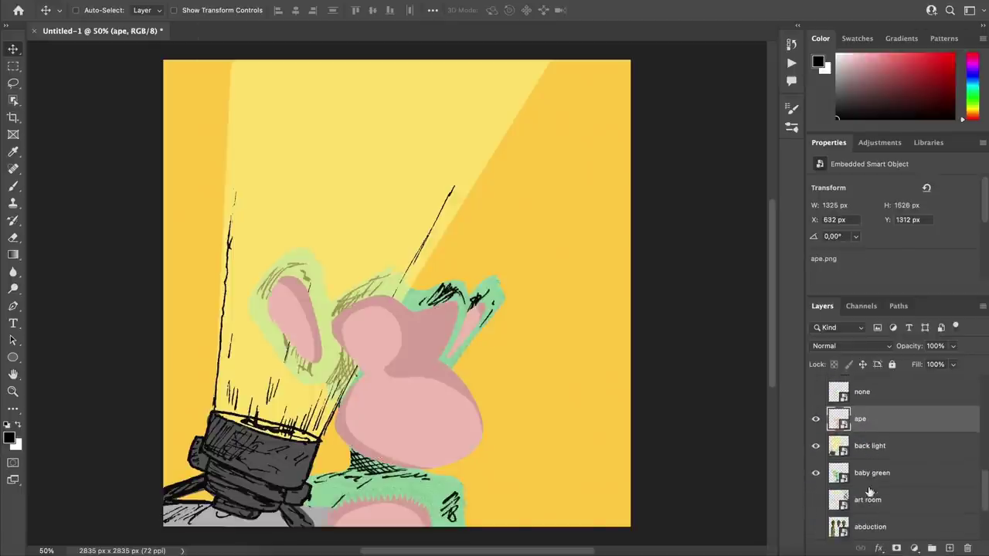
mouse_move(874, 422)
left_mouse_down()
mouse_move(868, 486)
mouse_move(889, 410)
mouse_move(885, 418)
left_mouse_up()
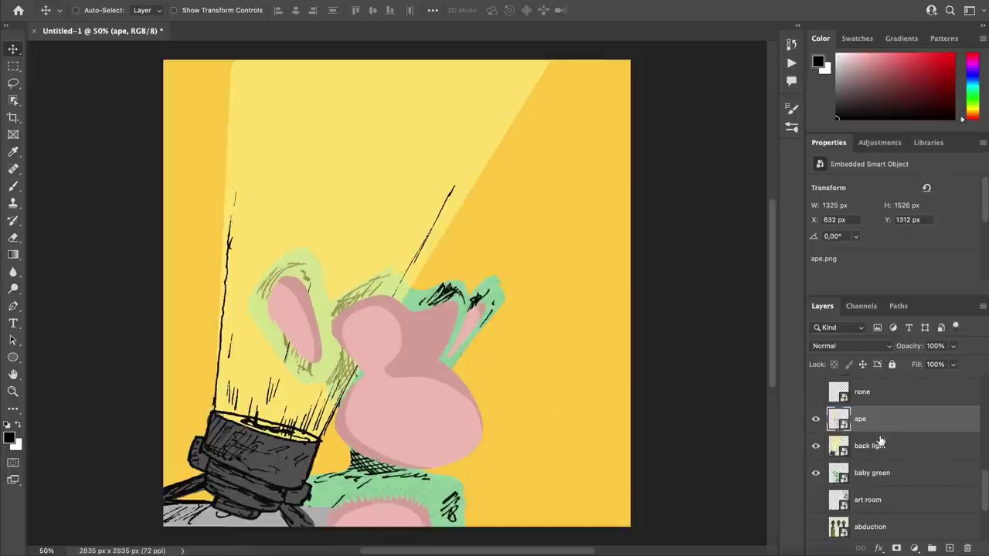
Step: Hide the back light, then add the art room sketch, badass eyes and barney mouth
left_click(815, 446)
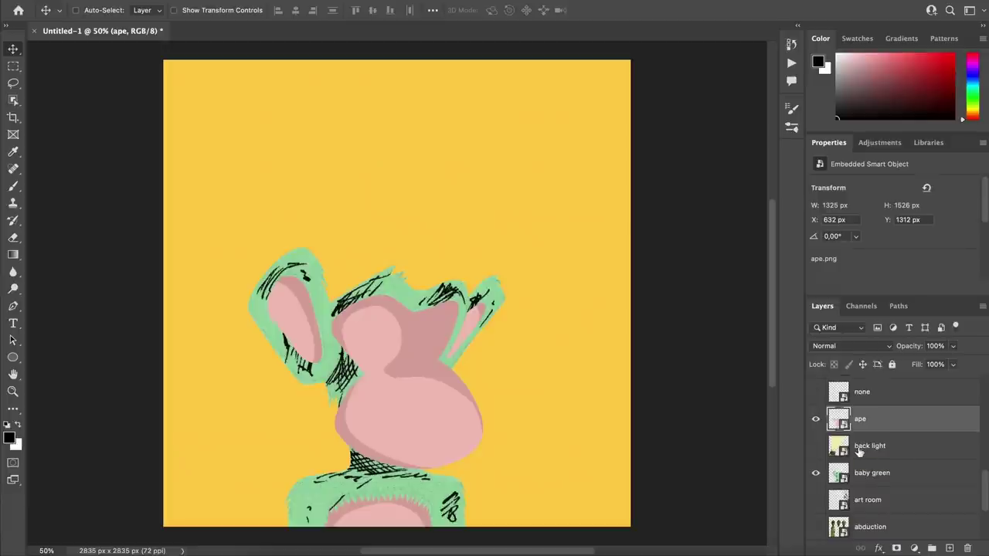
scroll(850, 455, "up", 1)
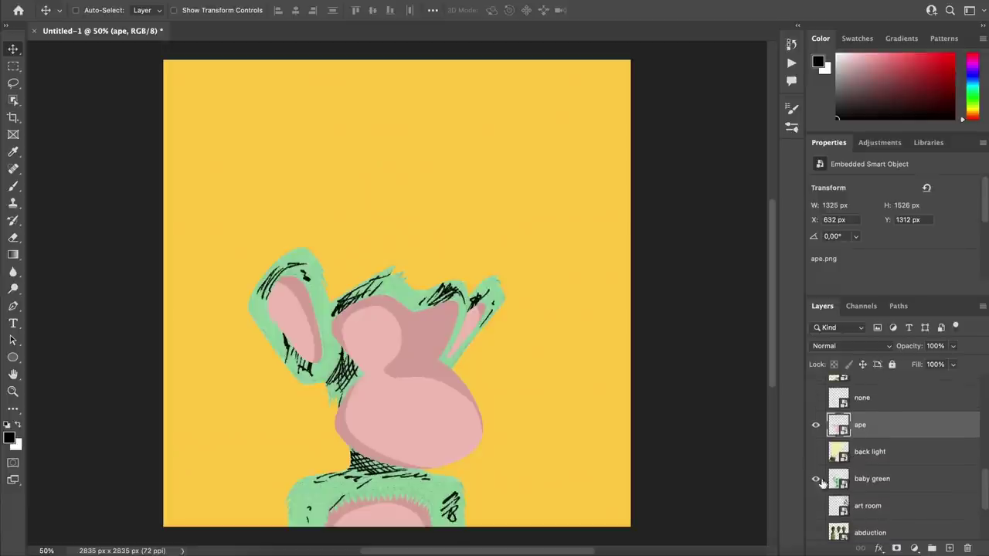
left_click(815, 502)
scroll(854, 475, "up", 2)
scroll(855, 480, "up", 10)
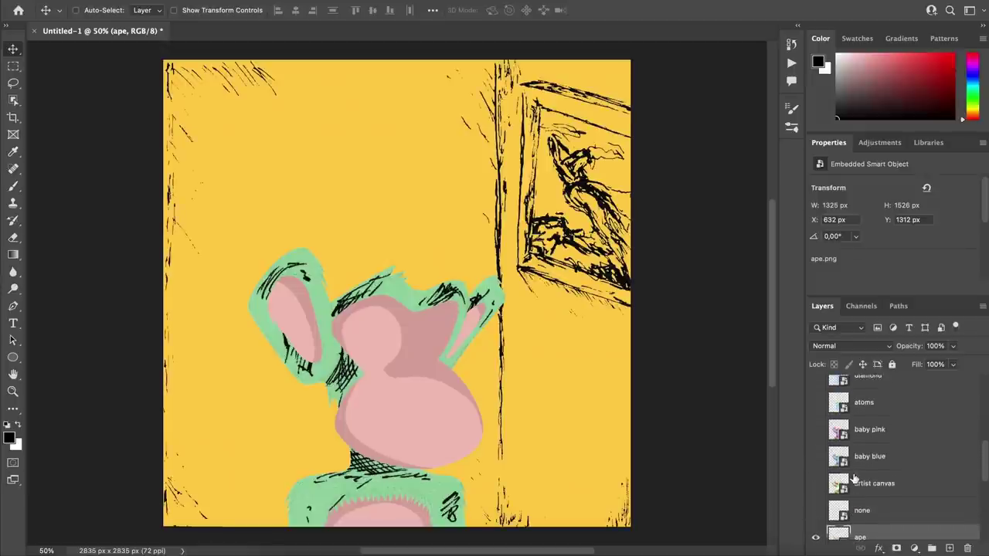
left_click(815, 465)
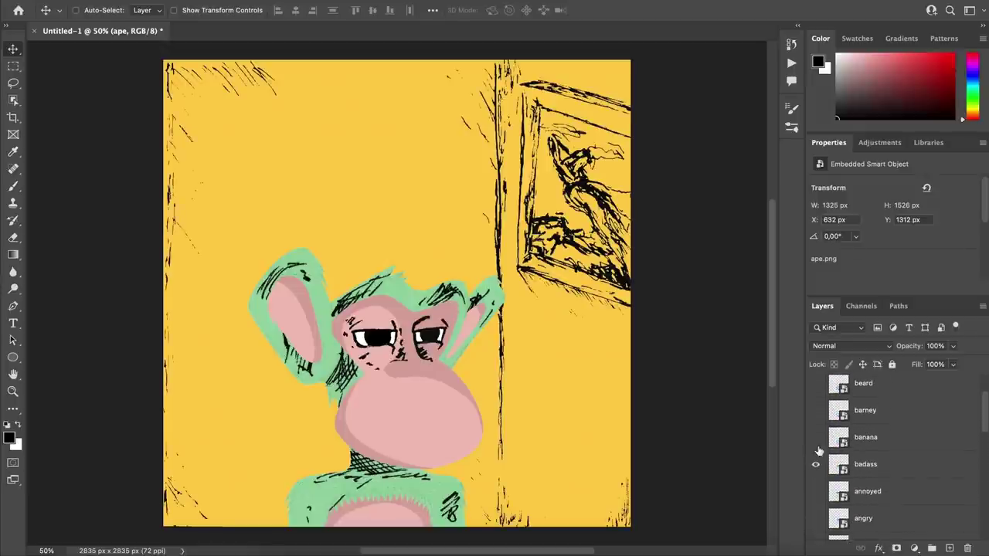
left_click(815, 410)
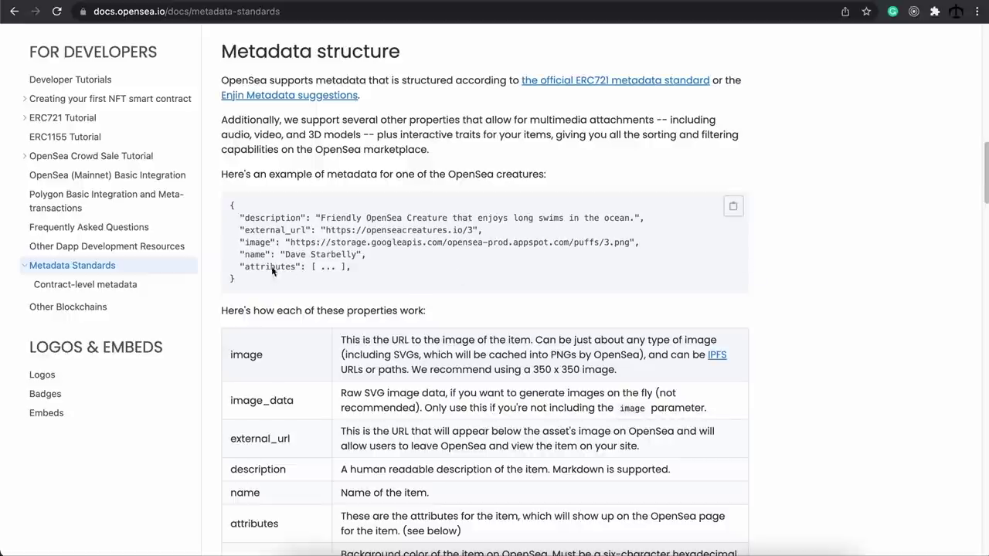
left_click_drag(234, 280, 230, 204)
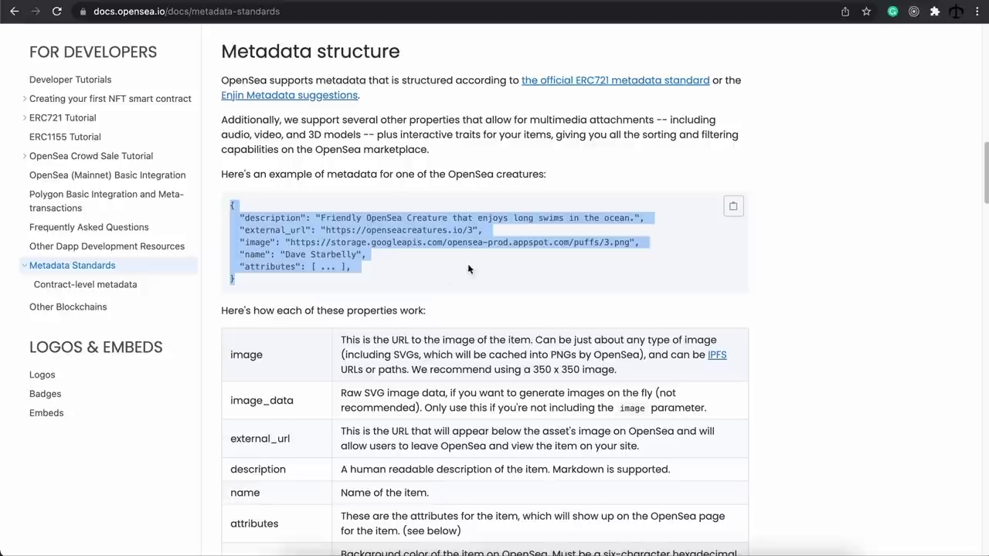
left_click(275, 273)
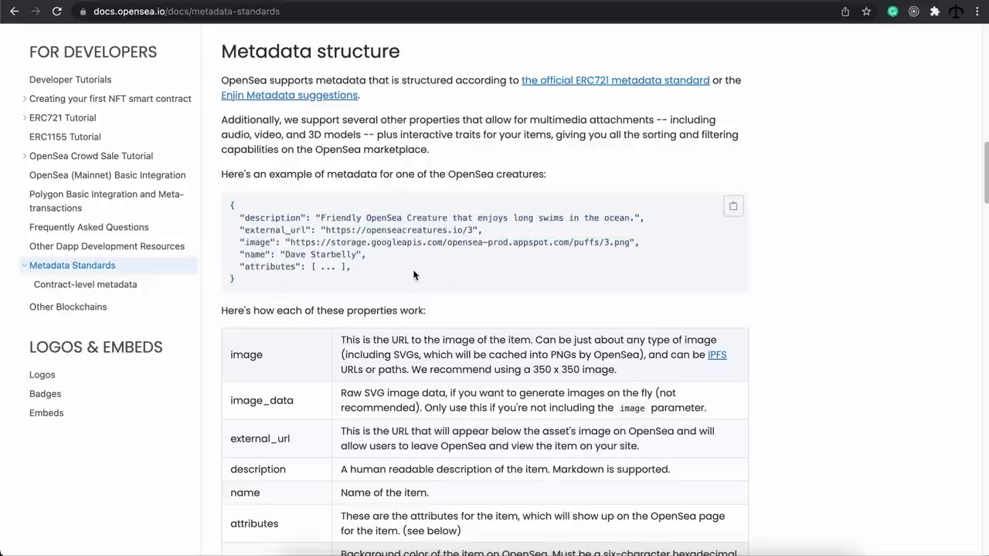
scroll(425, 265, "up", 5)
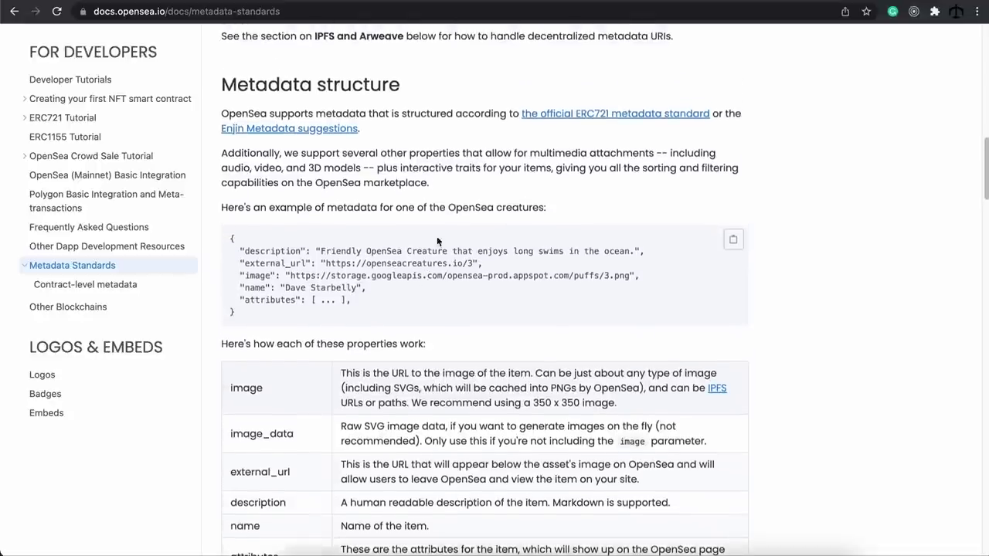
scroll(463, 216, "up", 4)
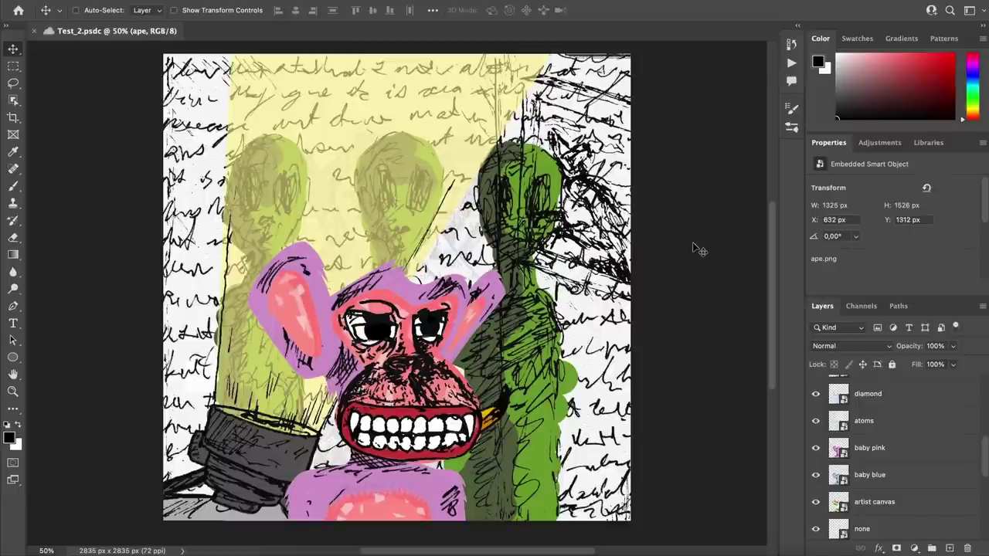
Step: Scroll the Test_2 Layers panel to review traits such as big smile, beauty and beard
scroll(820, 411, "down", 4)
scroll(821, 411, "down", 5)
scroll(822, 432, "up", 7)
scroll(822, 434, "up", 5)
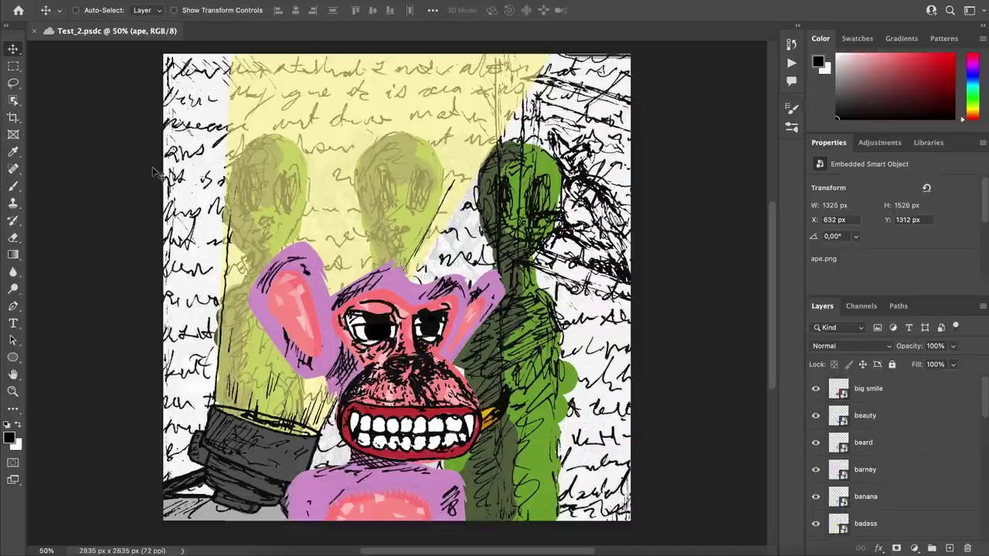
Step: Start Export Layers to Files with a new Desktop folder RAW as the destination
left_click(101, 0)
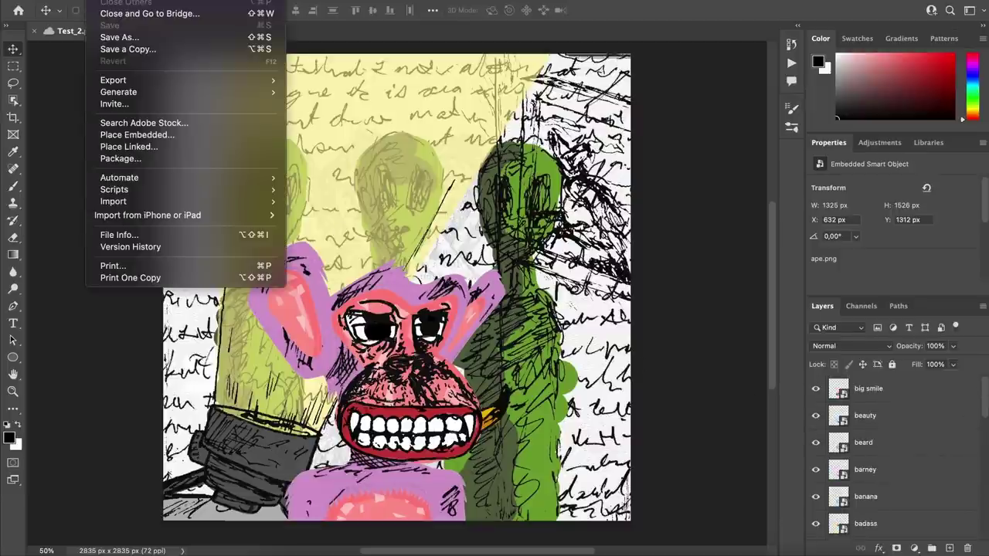
mouse_move(145, 82)
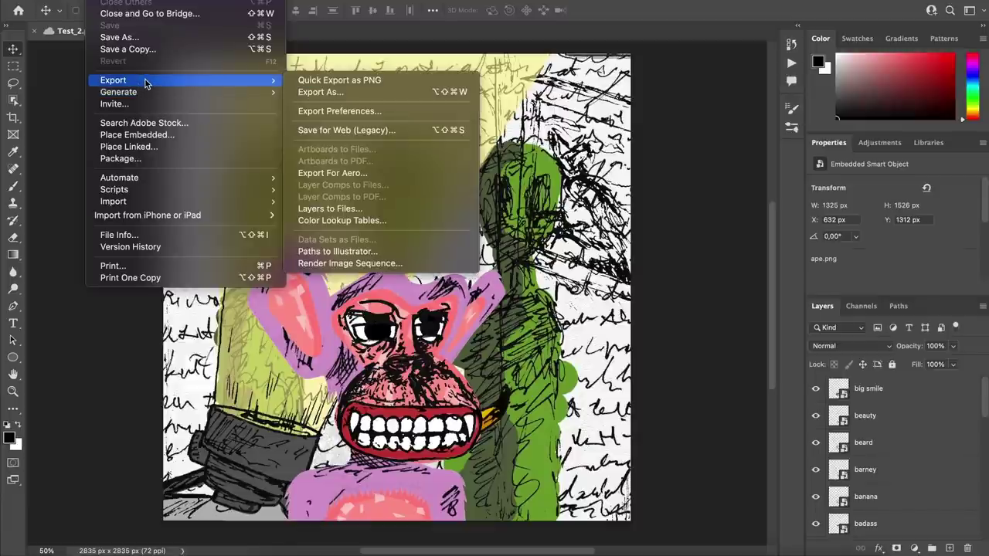
left_click(341, 209)
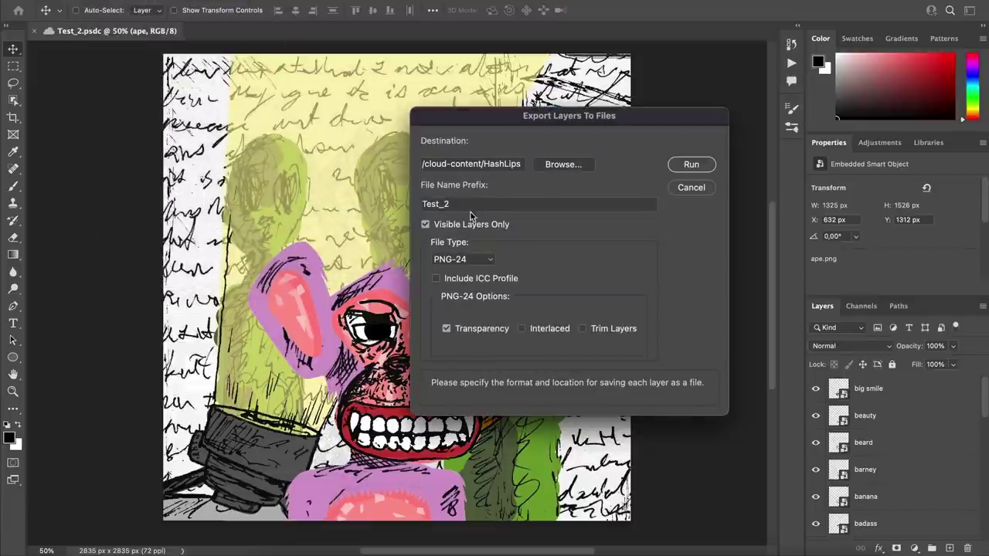
left_click(573, 170)
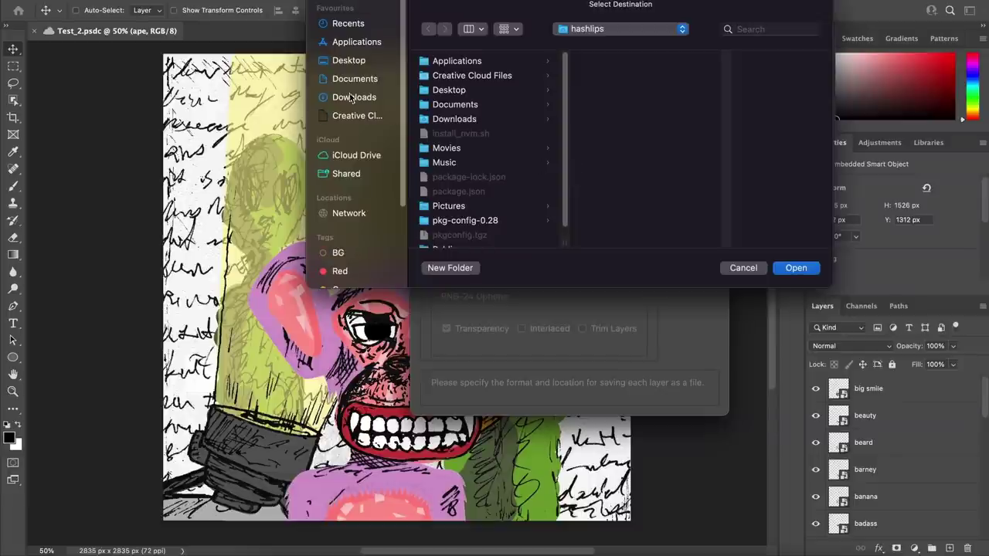
left_click(344, 63)
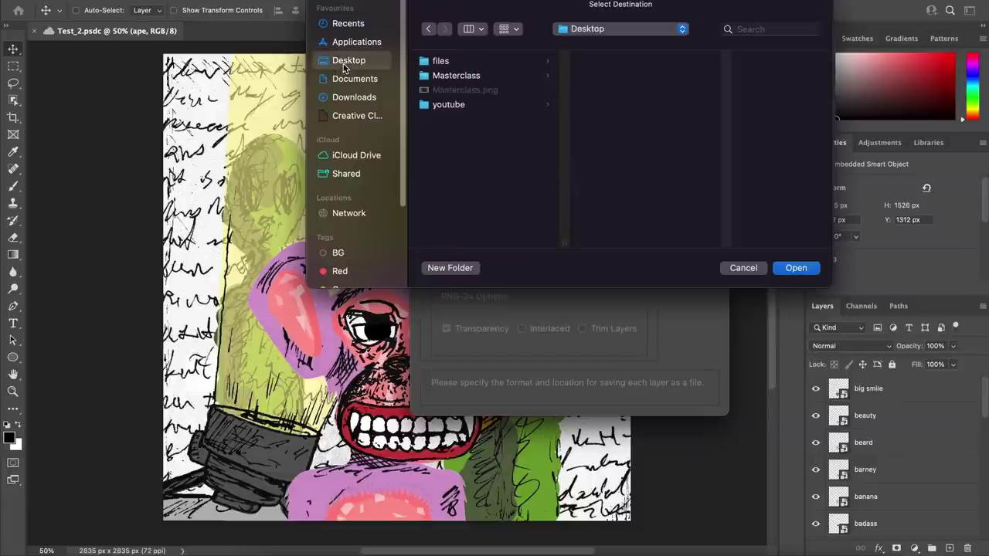
left_click(450, 268)
type("RAW")
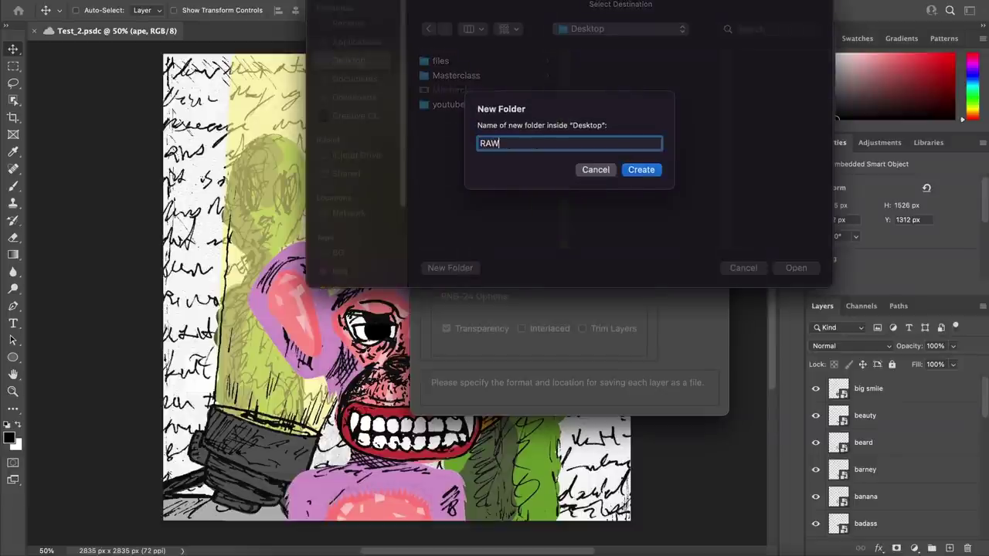
key("Return")
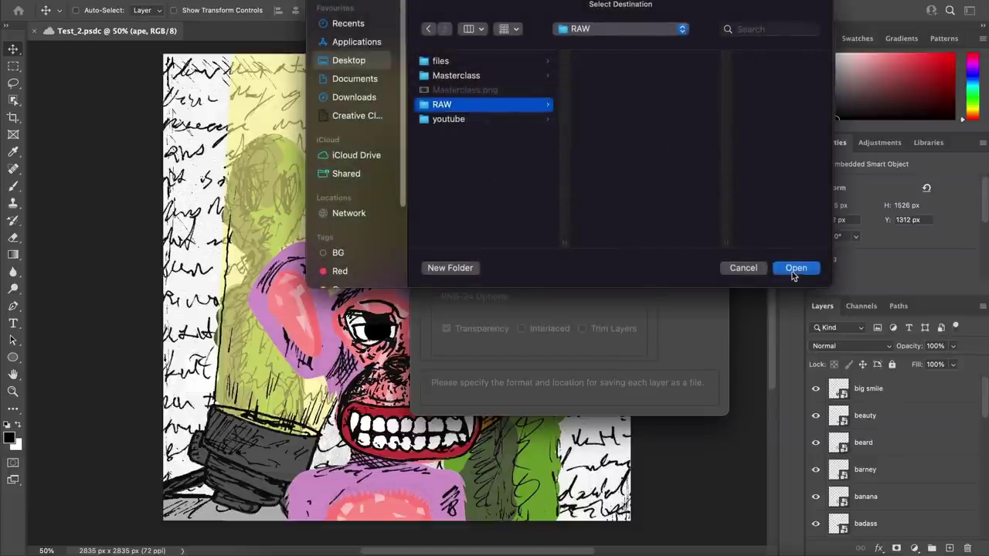
left_click(795, 268)
Step: Clear the Test_2 file name prefix and run the PNG-24 layer export
double_click(427, 203)
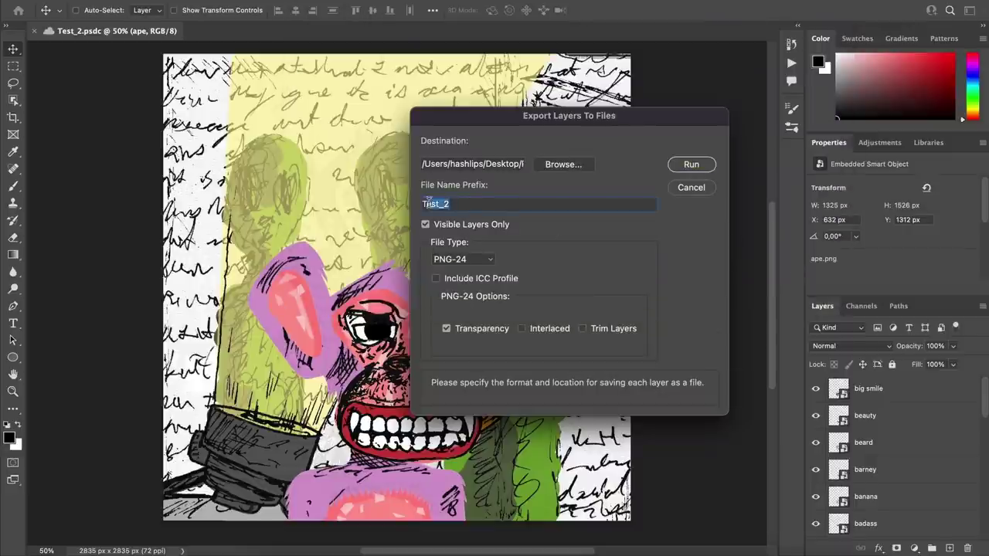
key("BackSpace")
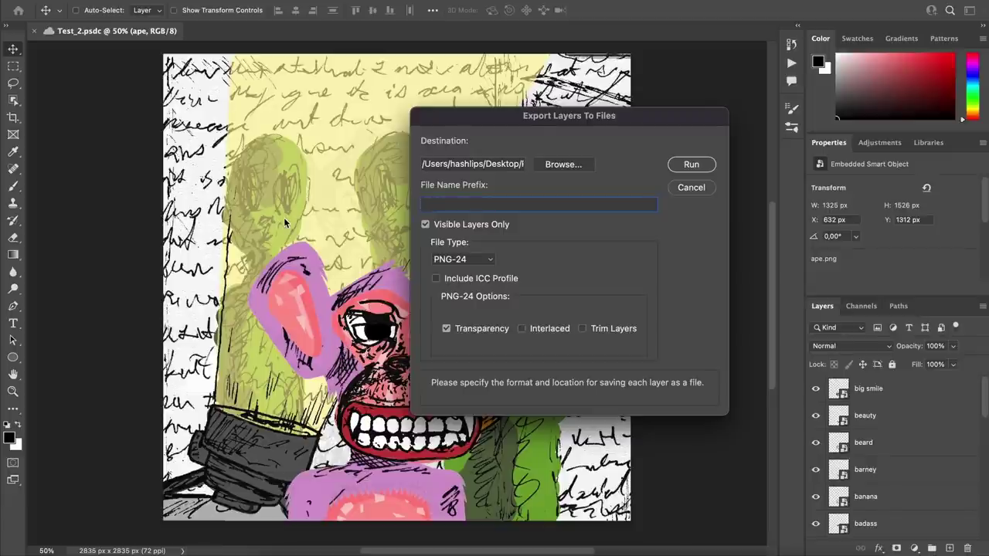
left_click(691, 165)
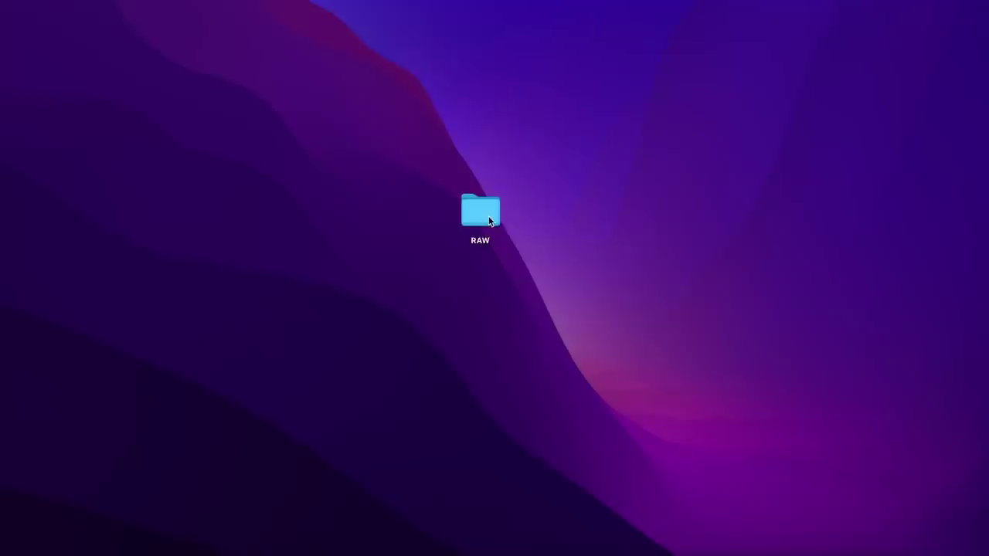
Step: Open the RAW folder and view _0000_big-smile.png, then close the viewer
double_click(482, 213)
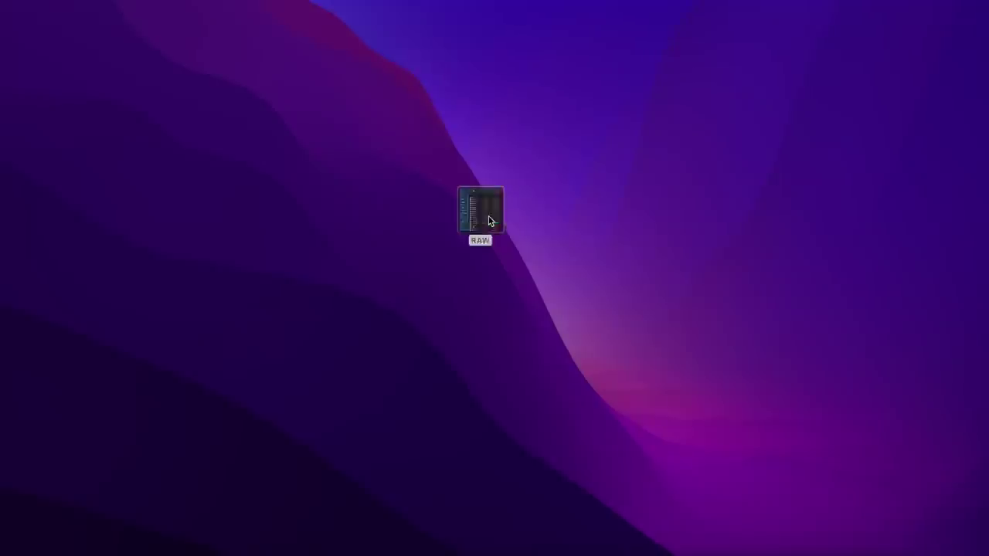
left_click(417, 131)
double_click(417, 132)
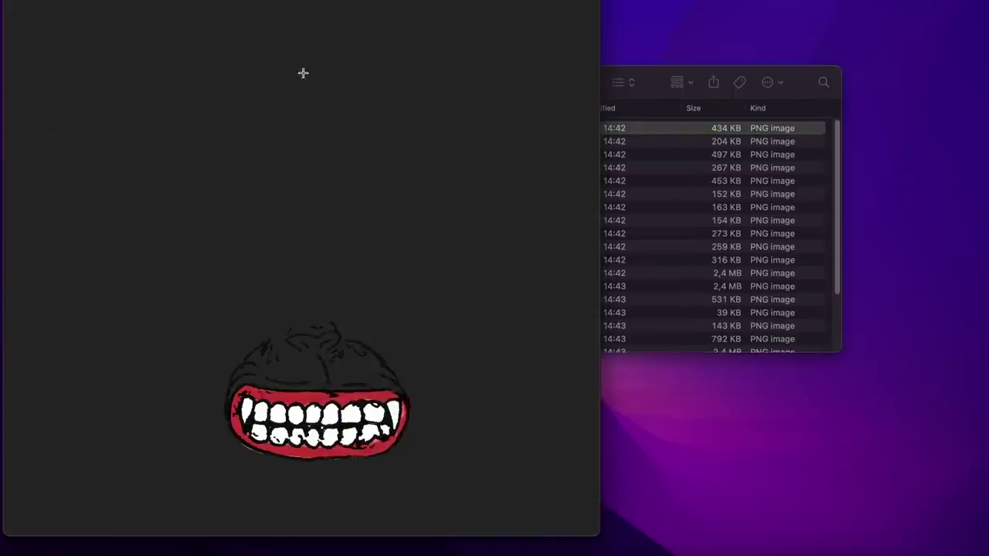
key("super+w")
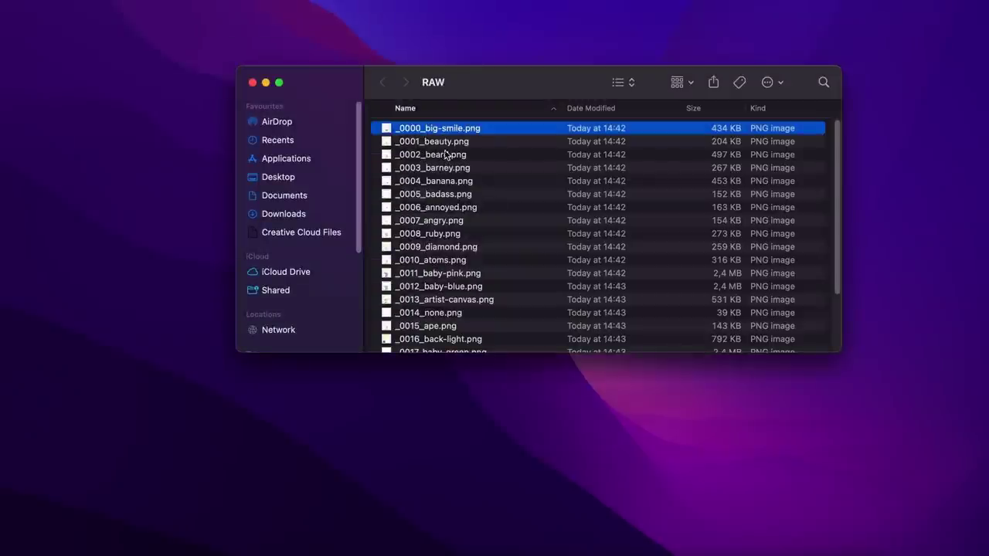
Step: Quick Look through the PNGs from _0001_beauty.png down to _0022_sunny-yellow
left_click(436, 142)
key("space")
key("Down")
key("Down")
key("Down")
key("Down")
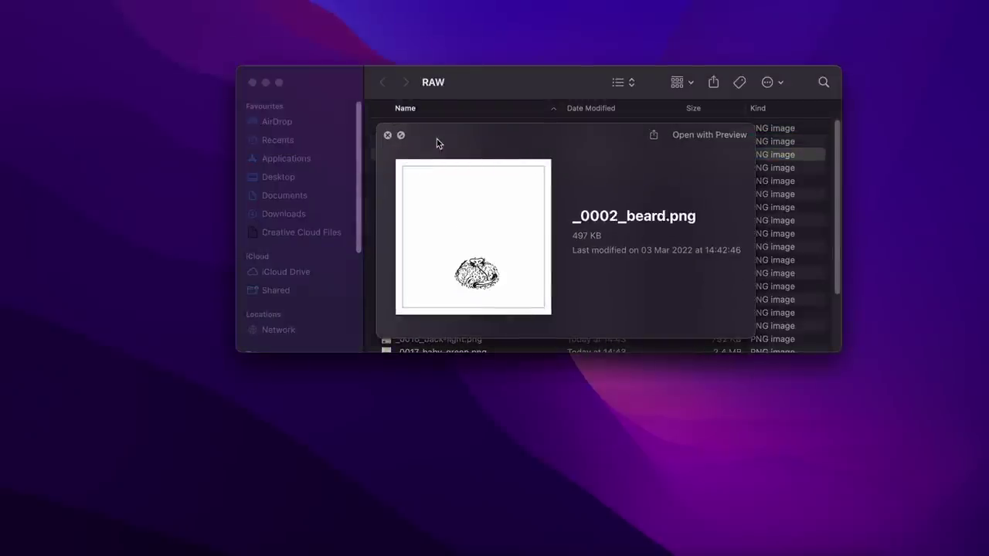
key("Down")
key("Down")
key("Down")
key("Down")
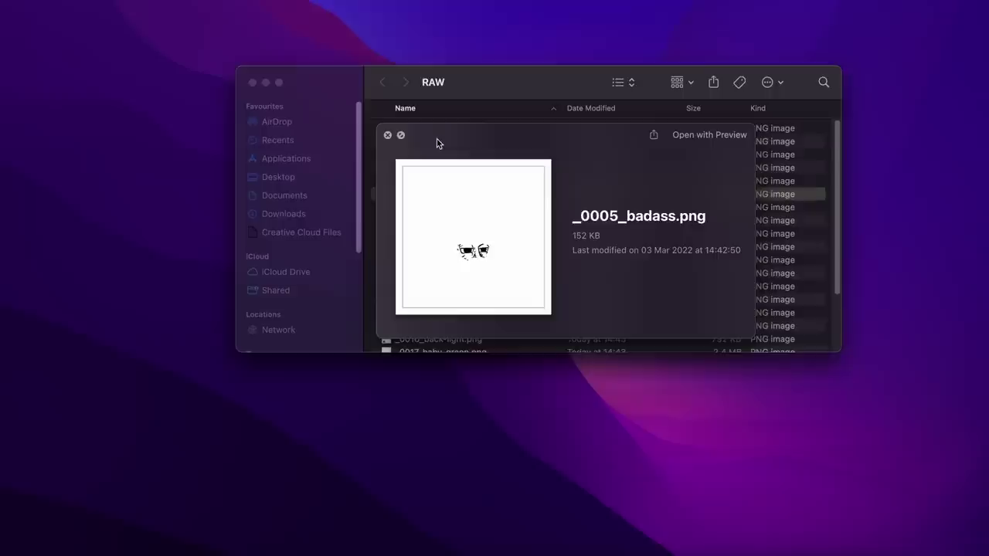
key("Down")
key("Down")
key("Down")
key("Down")
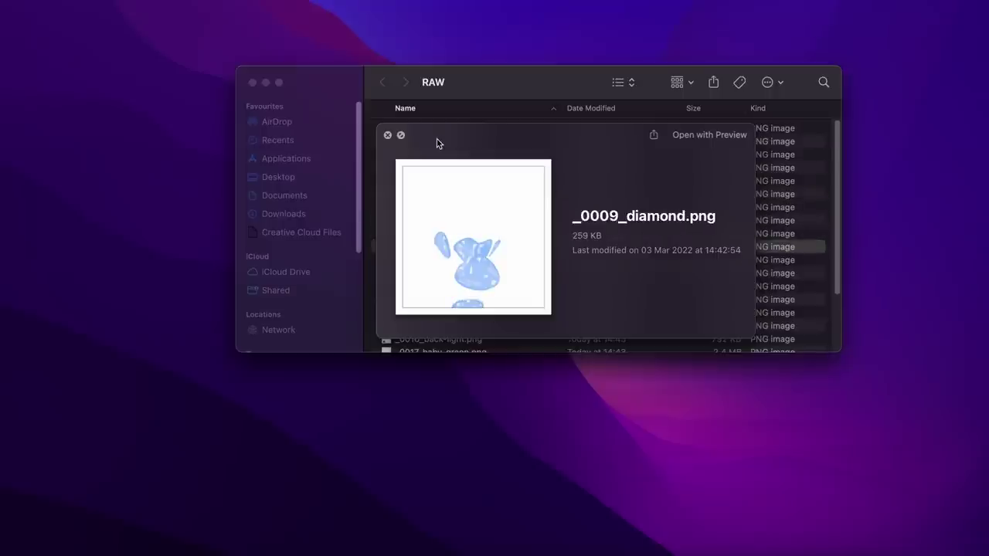
key("Down")
key("Down")
key("Down")
key("Down")
key("Down")
key("Down")
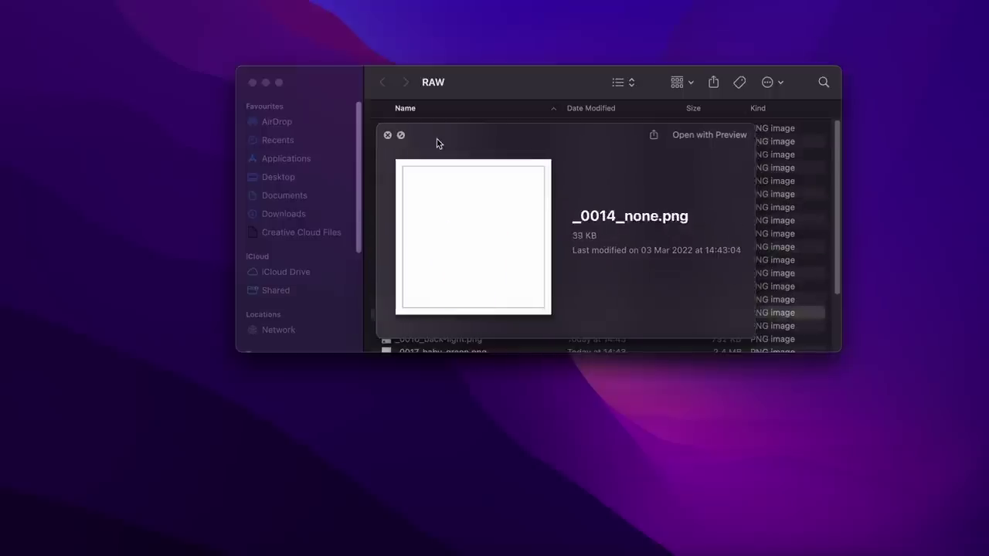
key("Down")
key("Down")
key("Down")
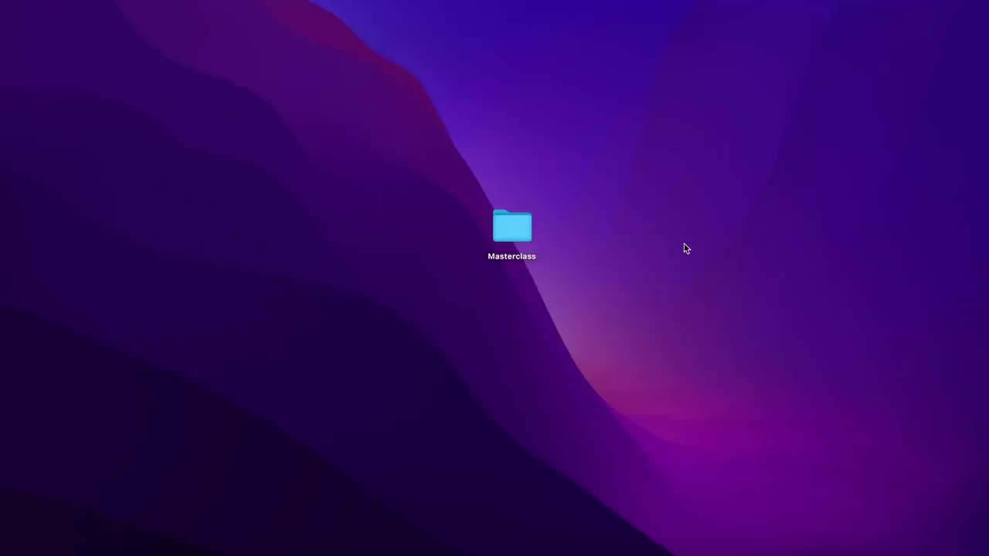
double_click(503, 224)
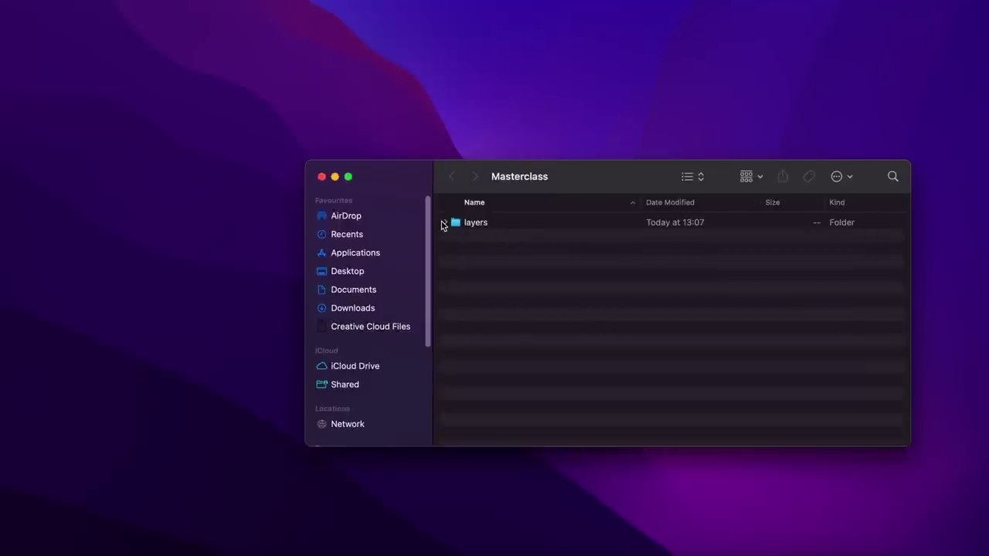
left_click(446, 223)
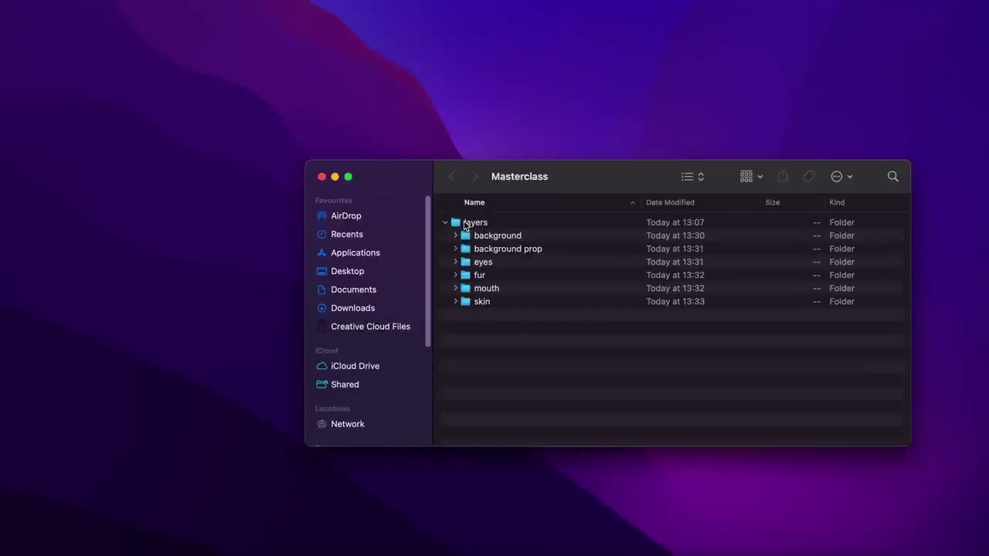
double_click(456, 224)
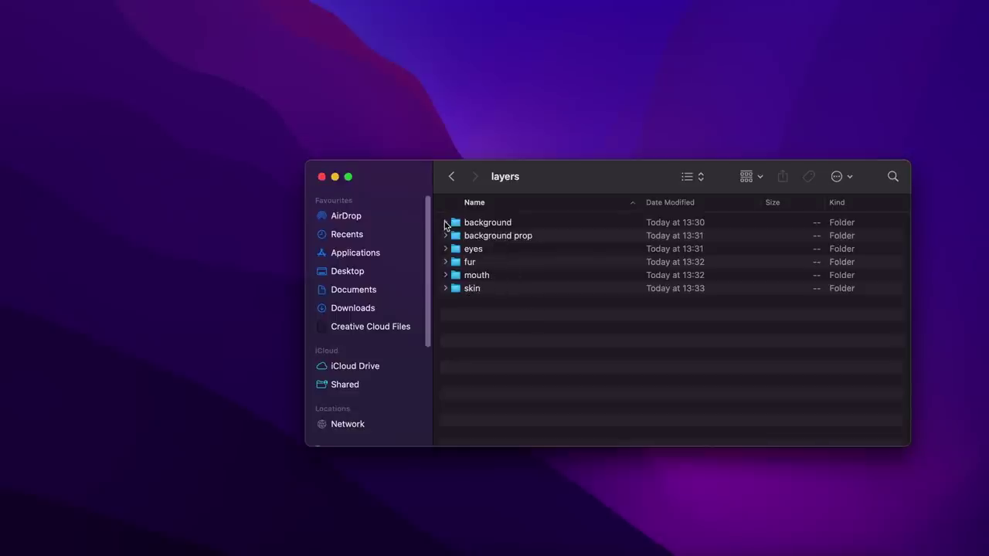
left_click(446, 222)
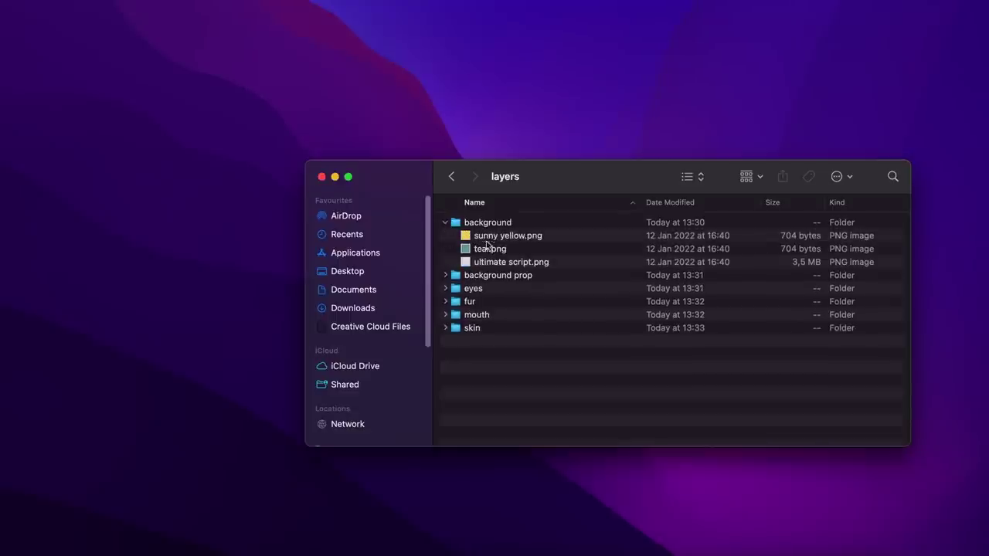
left_click(445, 276)
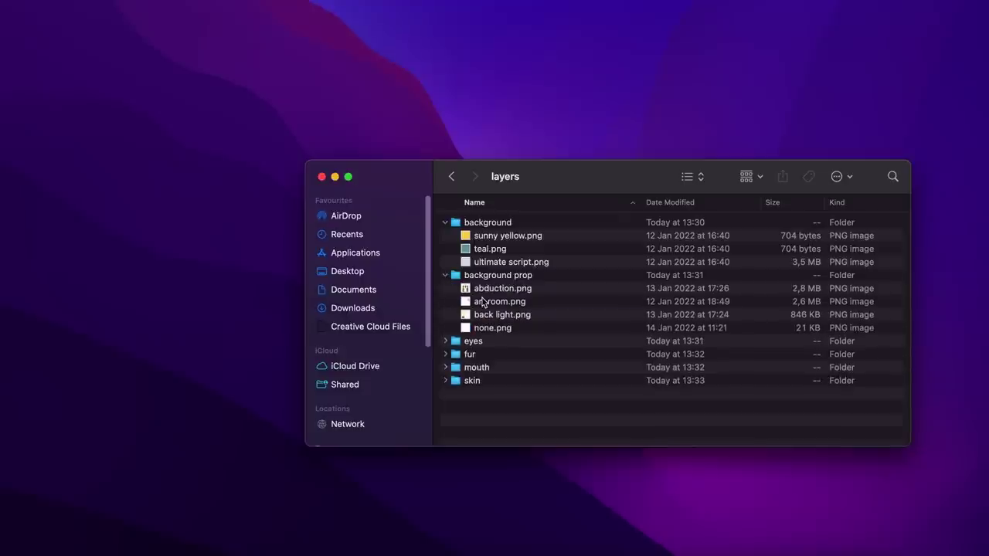
left_click(446, 342)
left_click(446, 394)
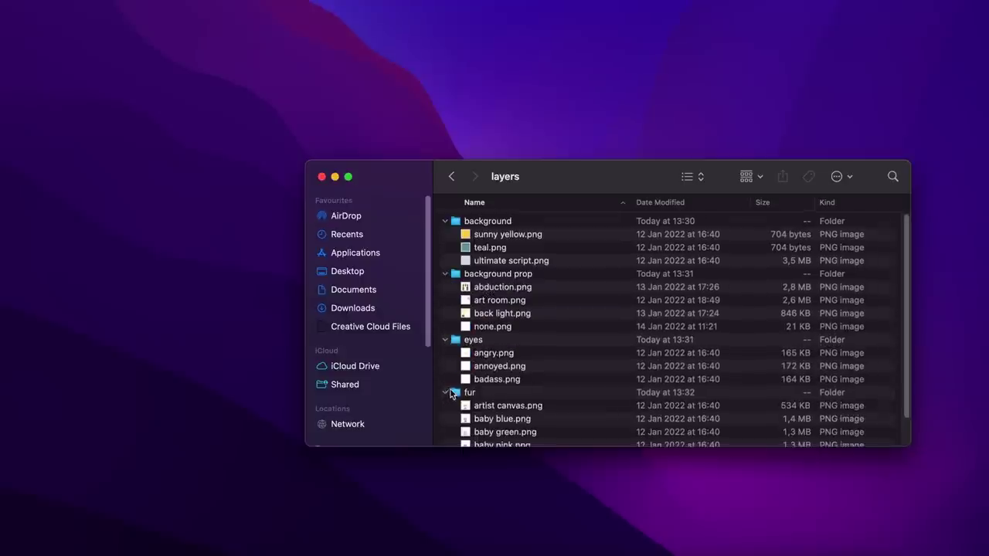
scroll(488, 371, "down", 2)
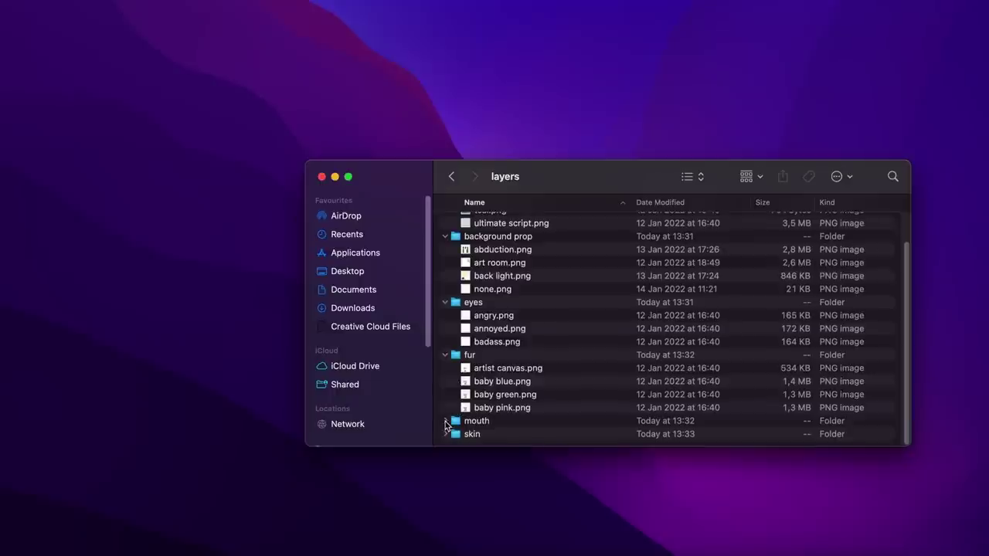
left_click(446, 421)
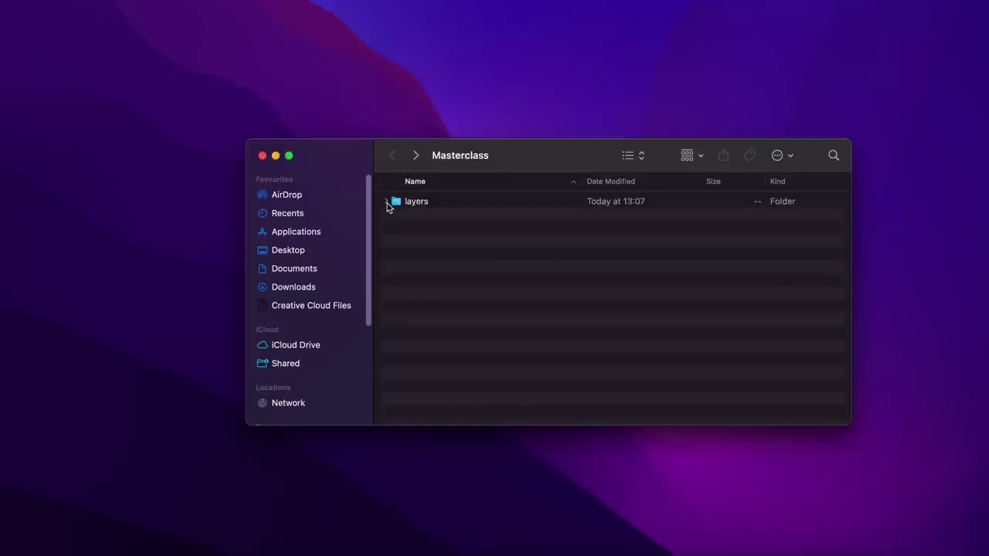
left_click(387, 202)
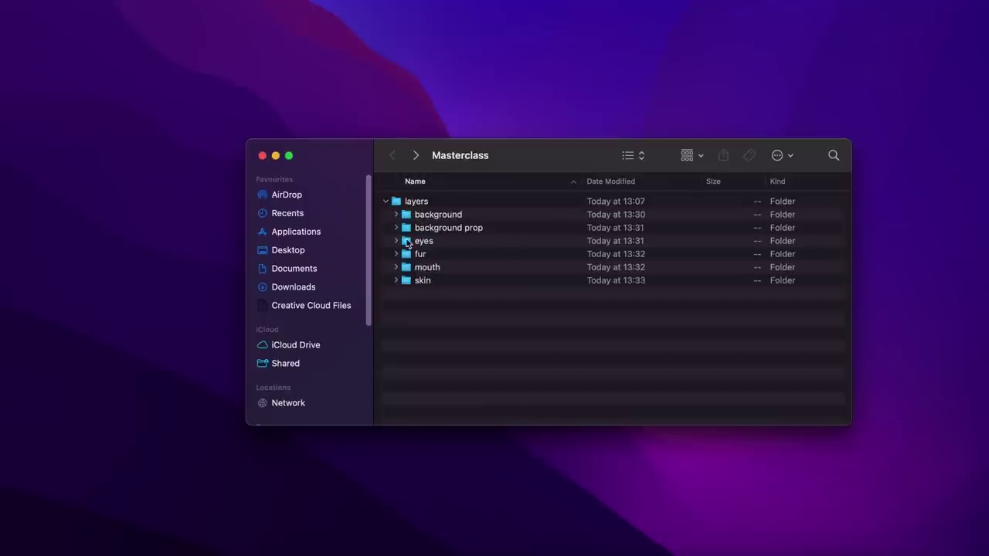
left_click(395, 227)
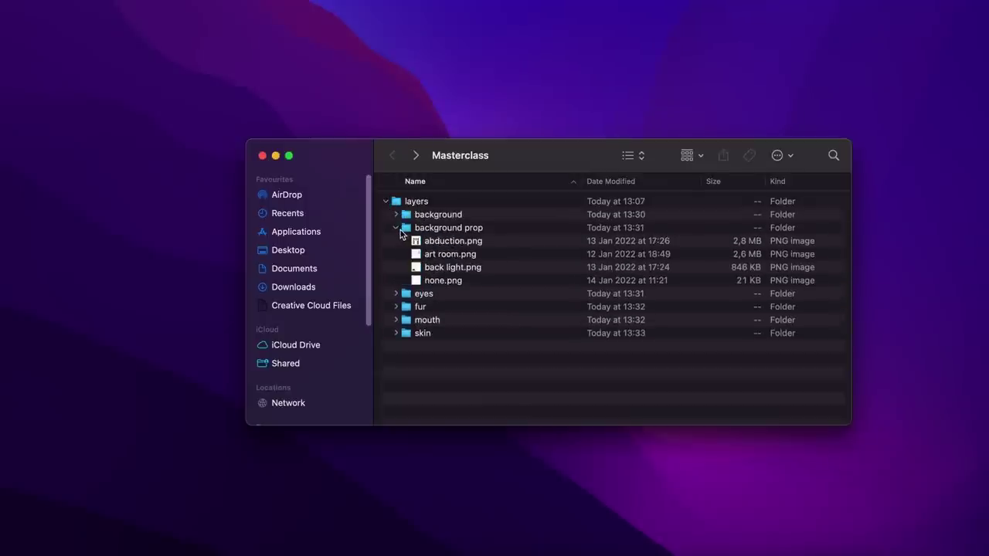
left_click(396, 229)
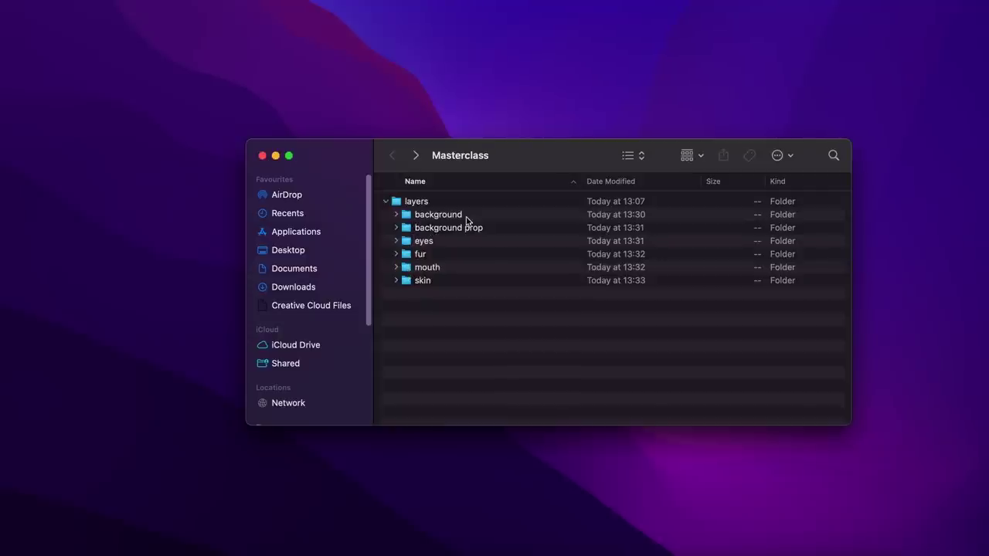
left_click(397, 215)
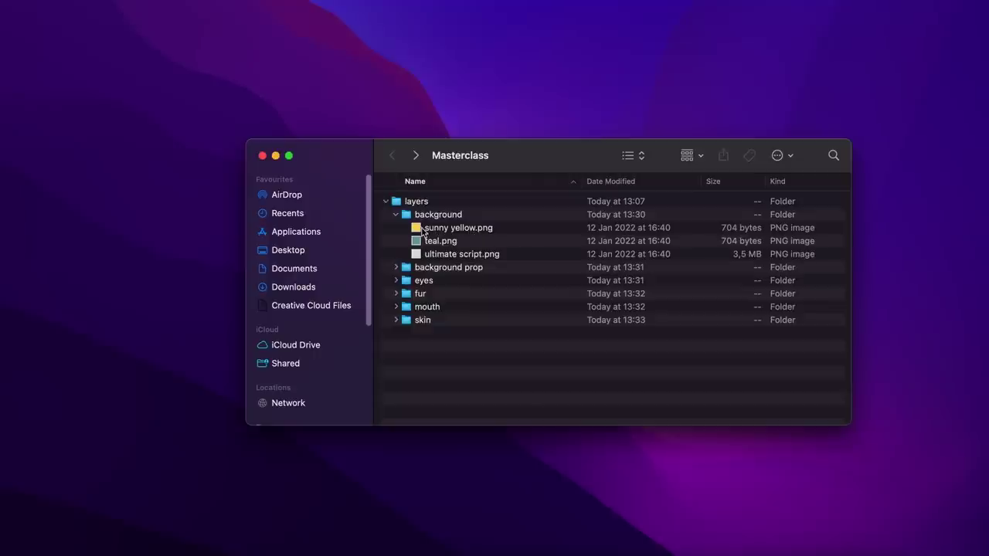
left_click(396, 215)
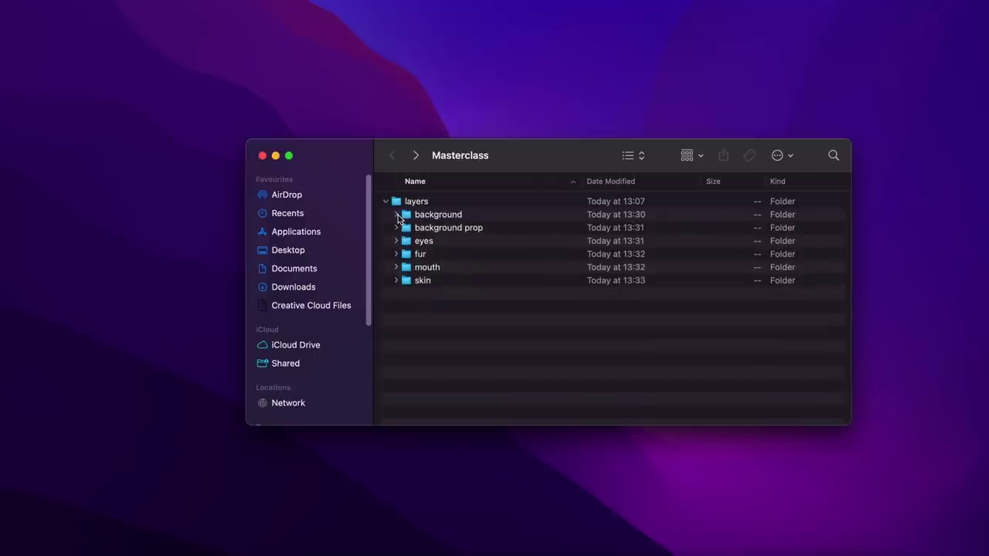
left_click(386, 202)
left_click_drag(510, 166, 469, 170)
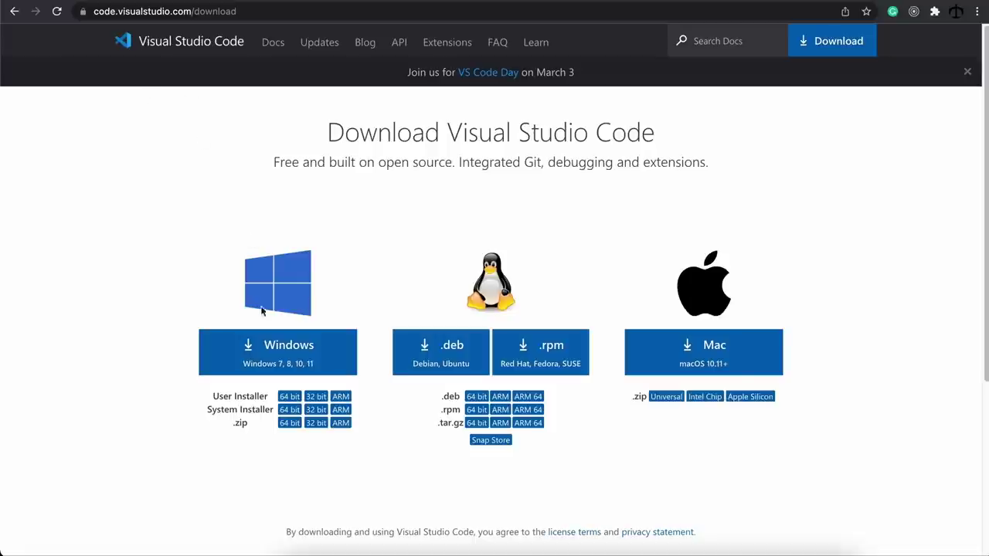
Step: Select the Chrome address bar to navigate to nodejs.org/en/download
left_click(257, 10)
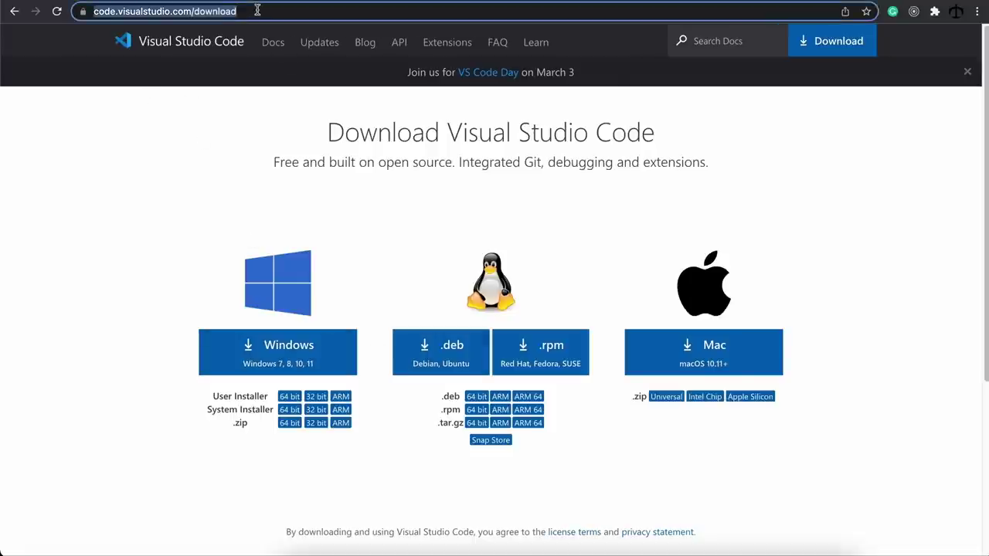
left_click(142, 317)
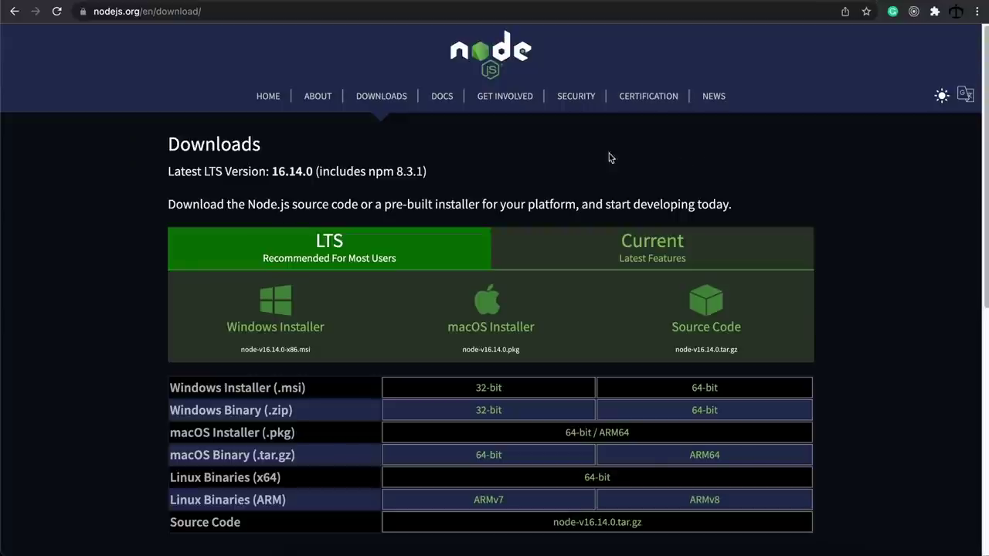
Step: Scroll the nodejs.org download page and open the Previous Releases list
left_click(274, 11)
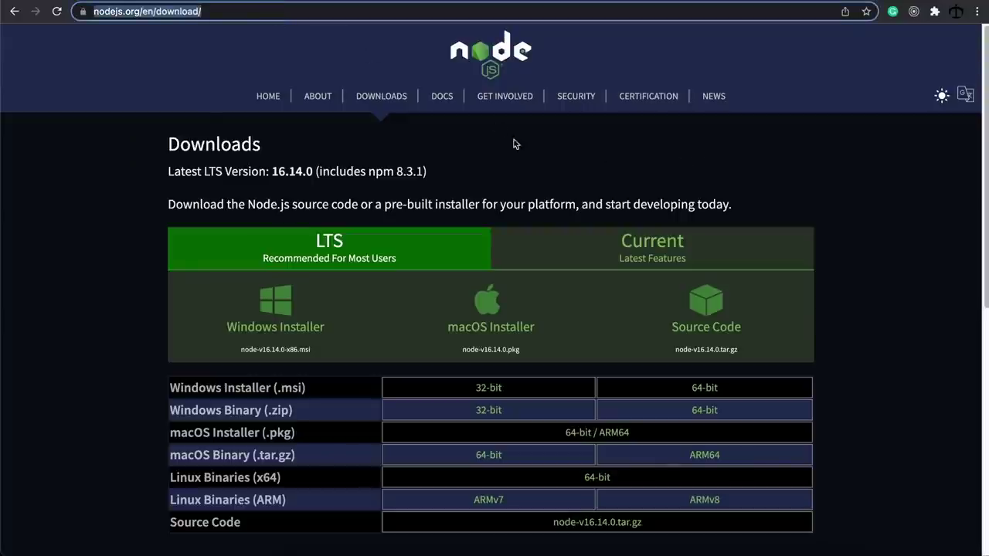
left_click(552, 179)
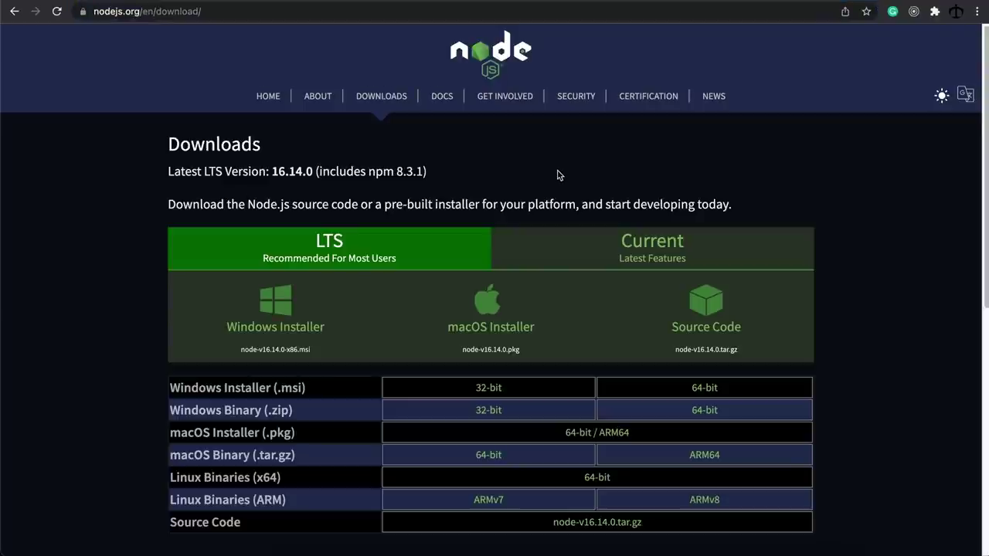
scroll(487, 290, "down", 1)
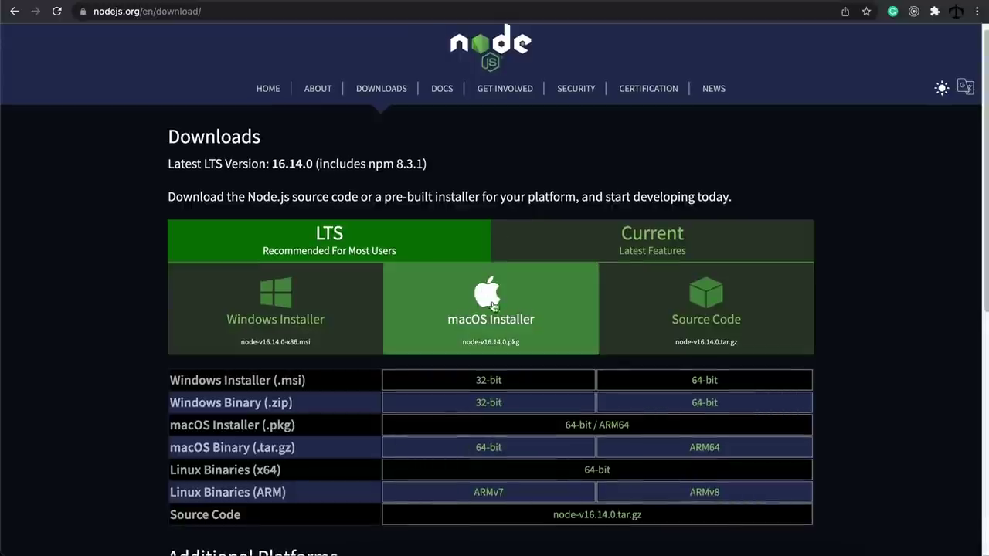
scroll(516, 286, "down", 5)
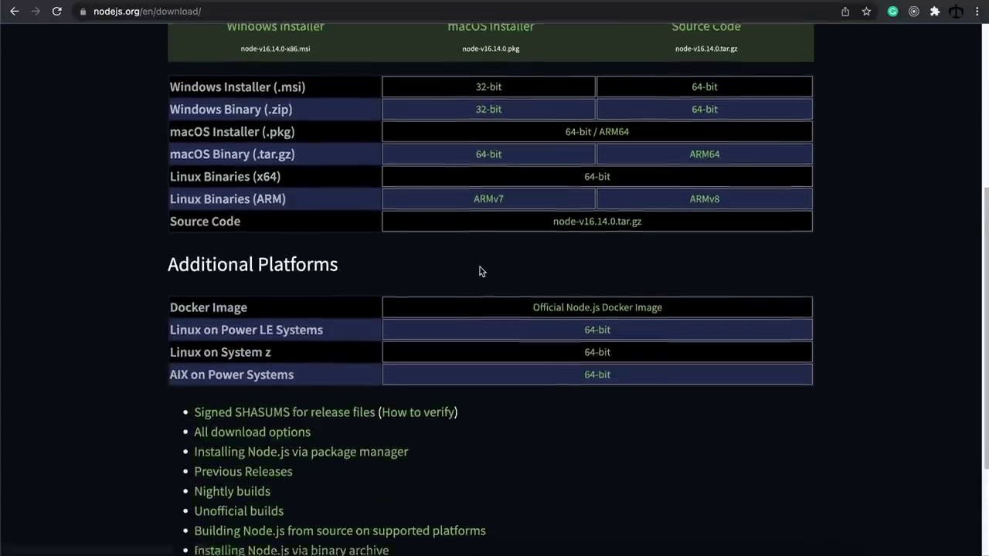
left_click(261, 403)
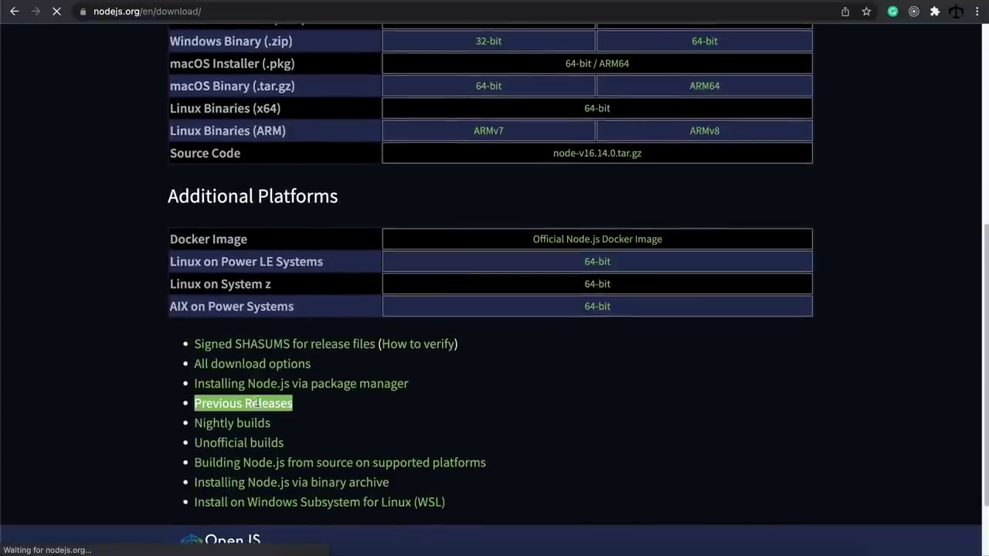
scroll(450, 298, "down", 5)
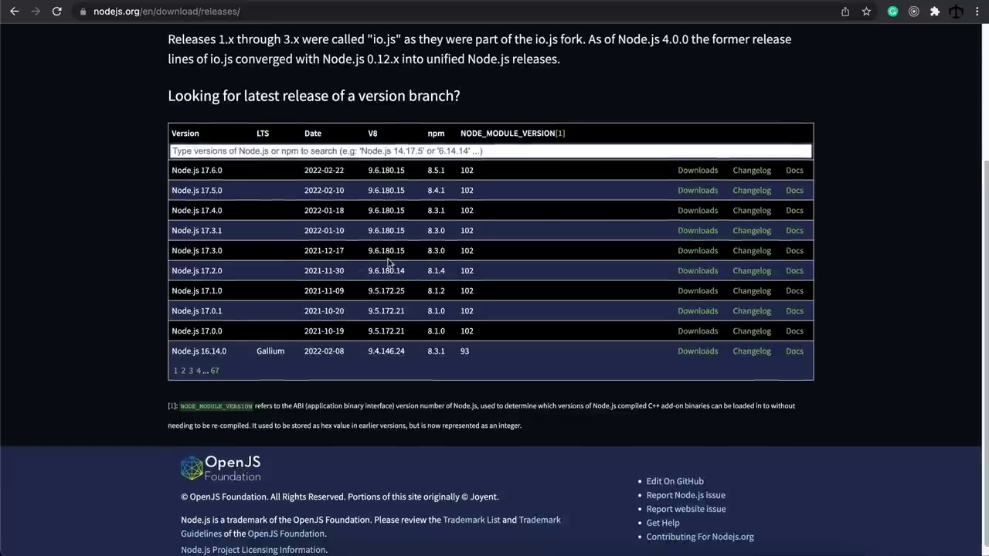
Step: Page to 6, open downloads for Node.js 14.18.2, then open the hashlips_art_engine repository
left_click(198, 371)
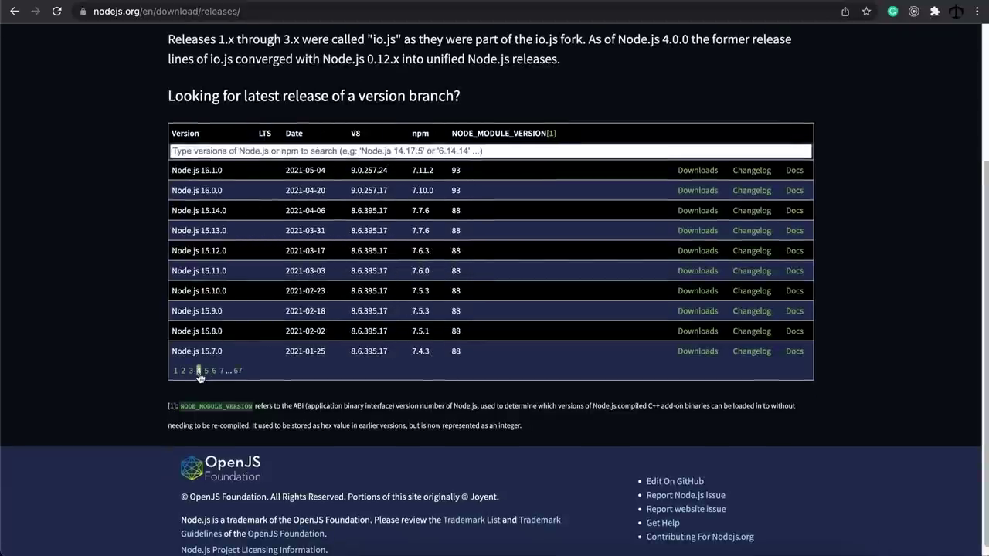
left_click(207, 372)
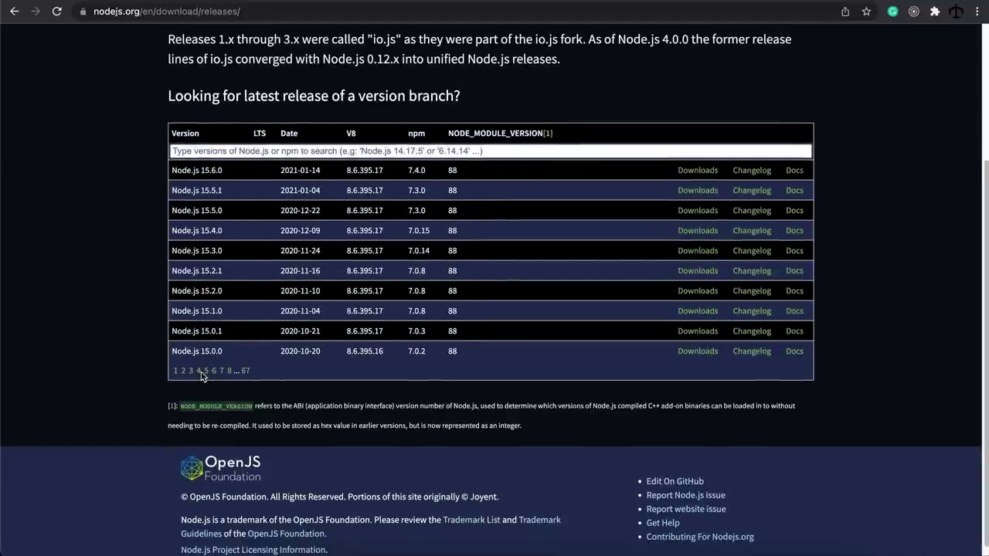
left_click(213, 371)
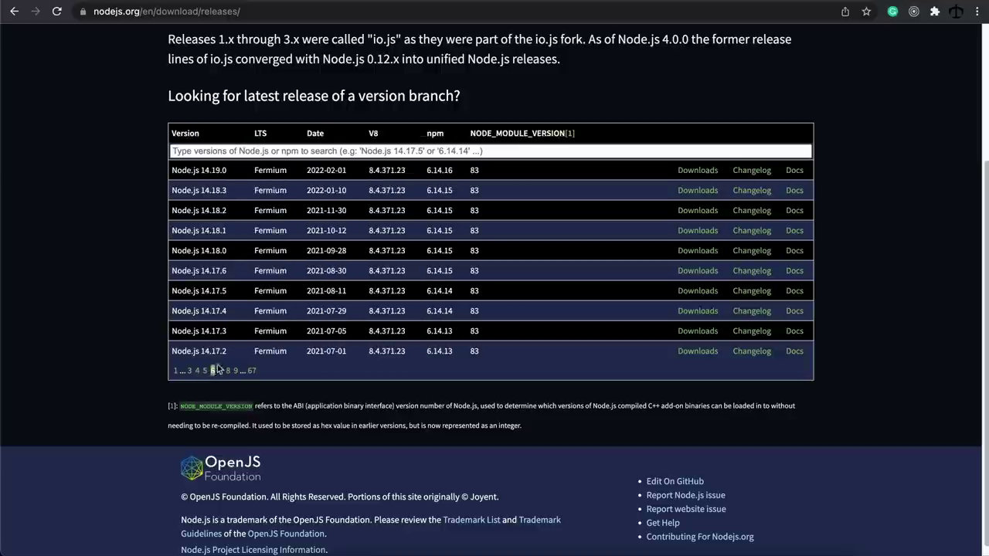
left_click_drag(201, 210, 229, 213)
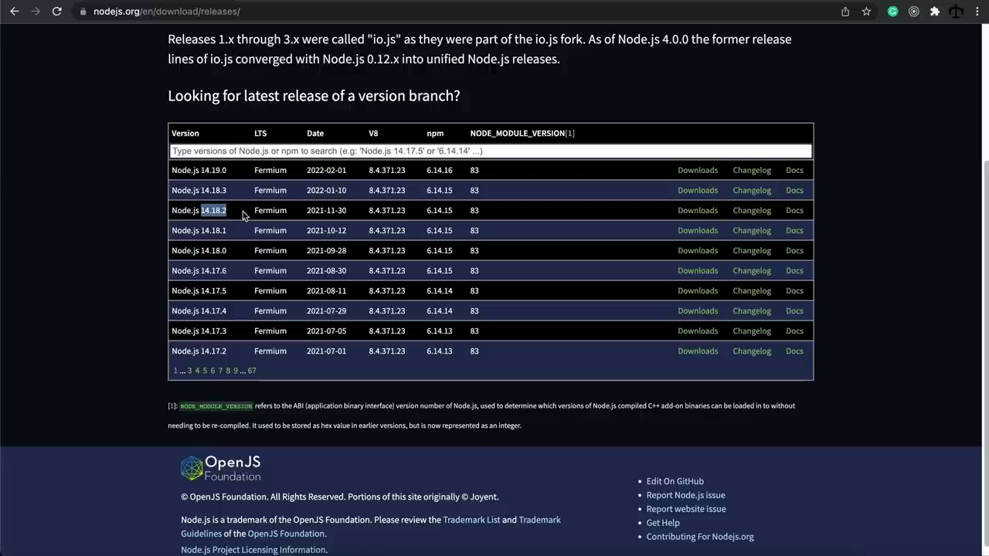
left_click(705, 214)
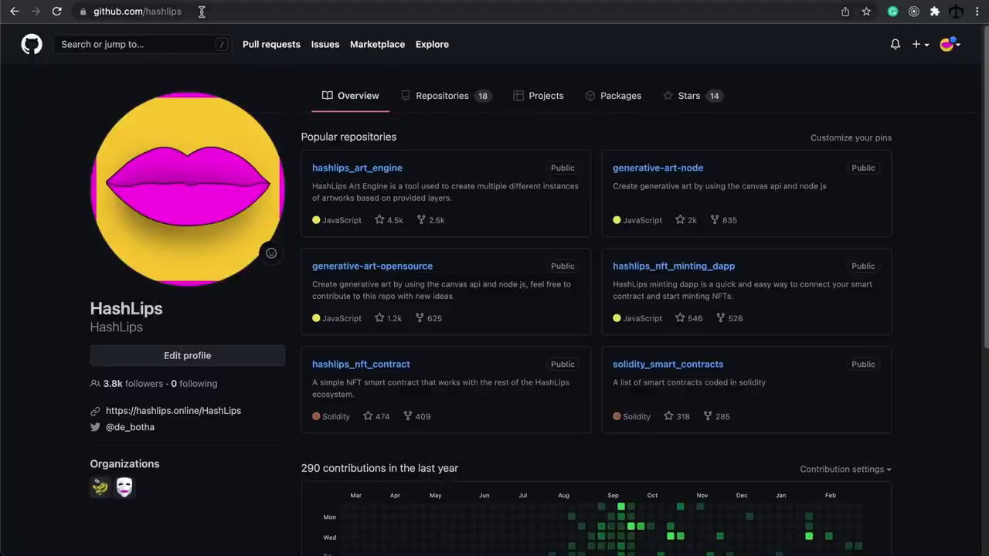
left_click(353, 173)
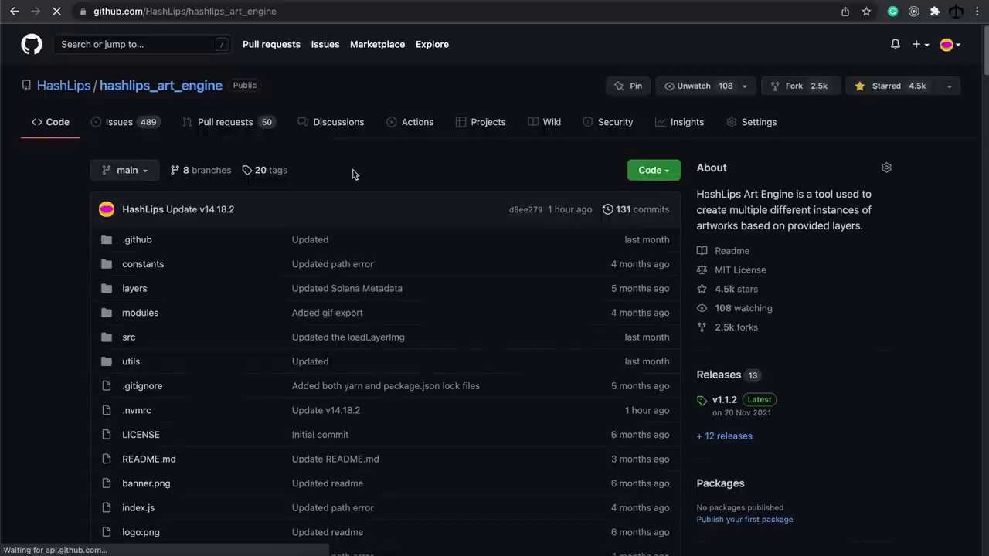
Step: Download the hashlips_art_engine v1.1.2 release's Source code (zip)
left_click(300, 12)
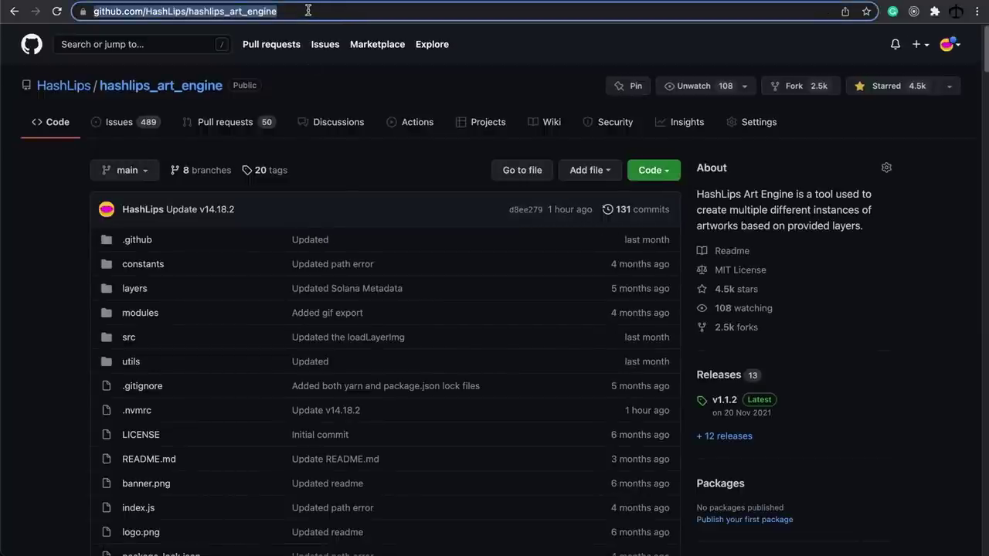
left_click(313, 11)
left_click(889, 308)
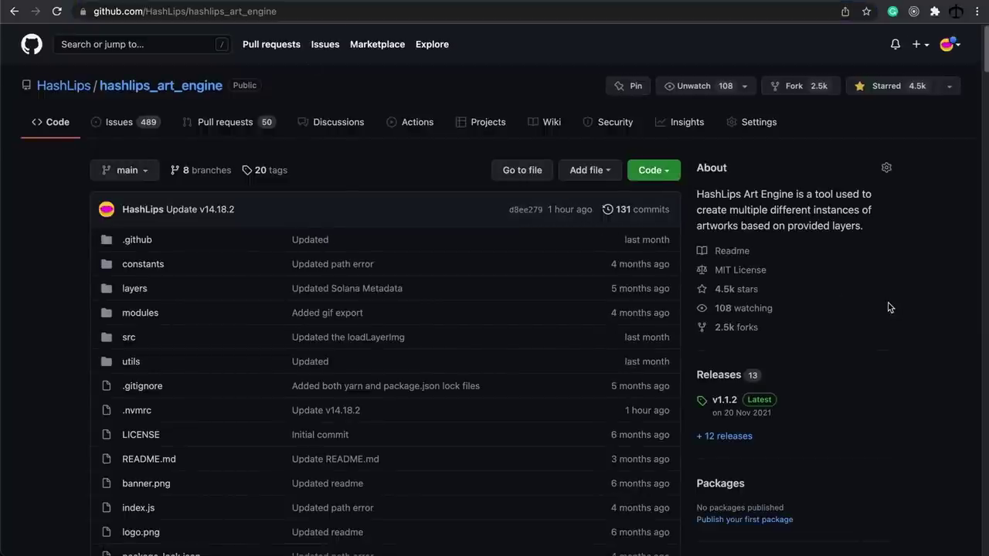
left_click(726, 401)
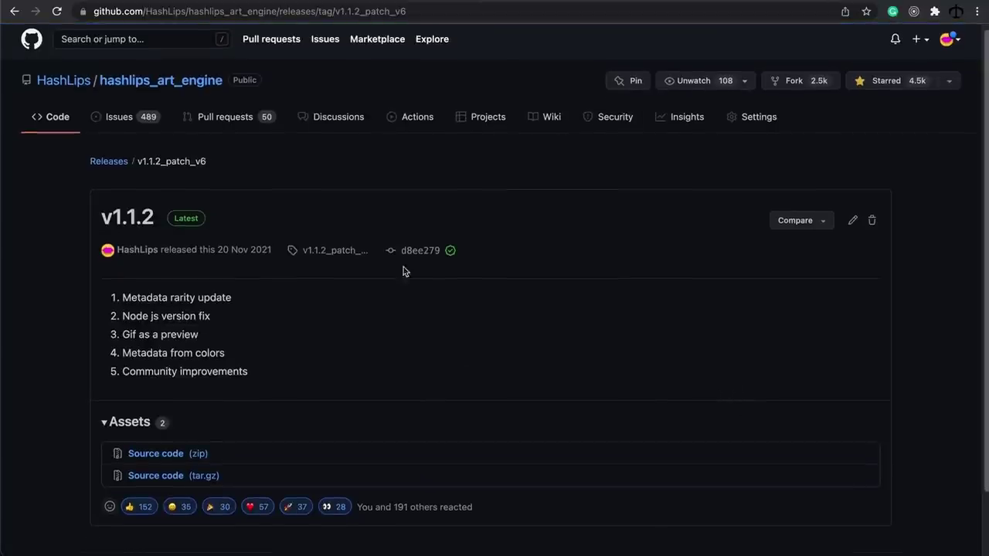
left_click(165, 456)
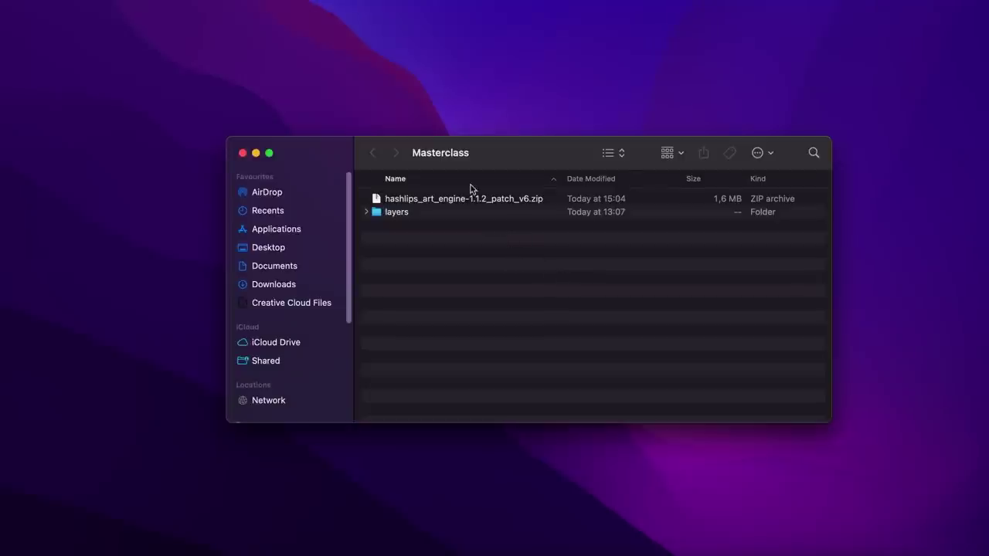
Step: Extract the hashlips_art_engine zip and drag the archive to the Bin
left_click(425, 200)
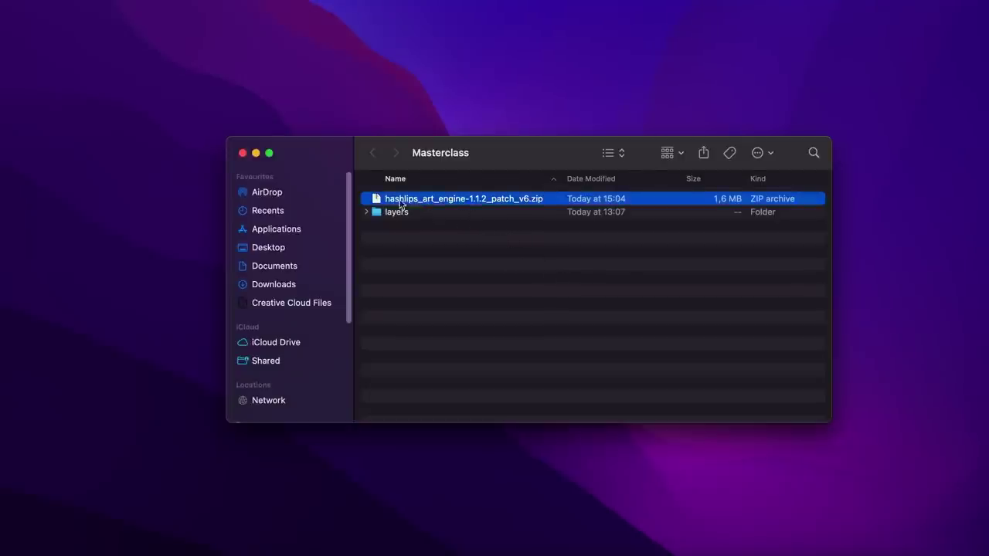
double_click(421, 200)
left_click(407, 215)
left_click_drag(407, 218, 859, 533)
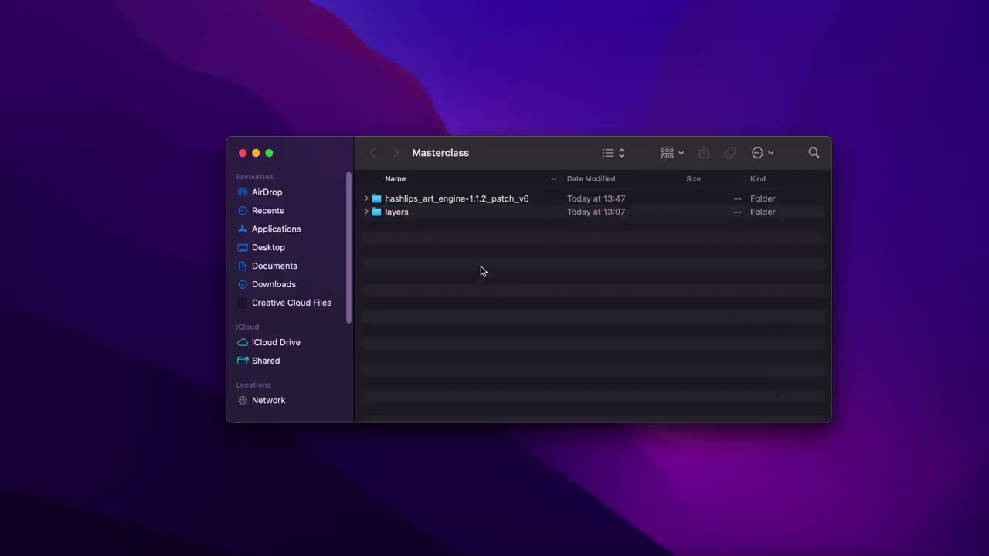
Step: Expand the extracted hashlips_art_engine folder to inspect its files, then collapse it
left_click(366, 198)
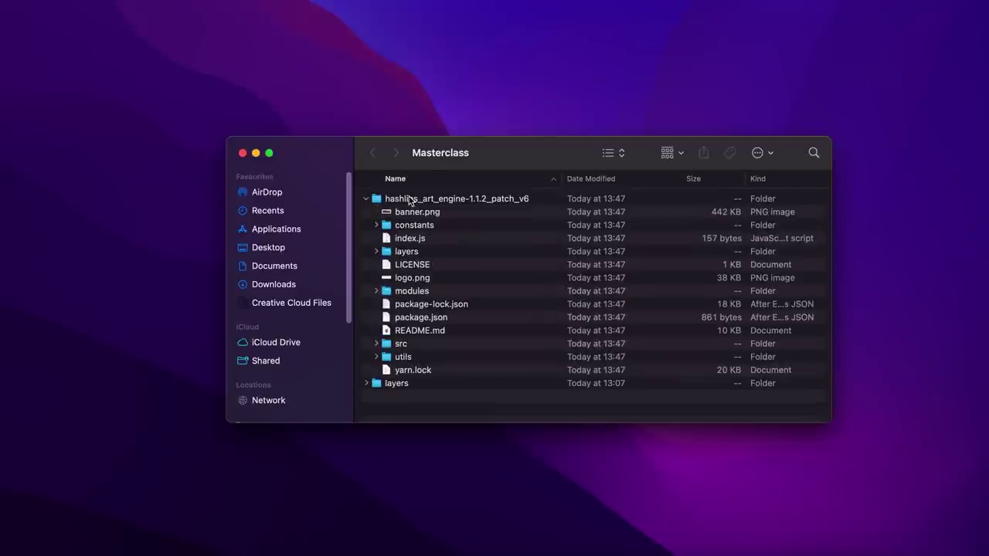
left_click(392, 202)
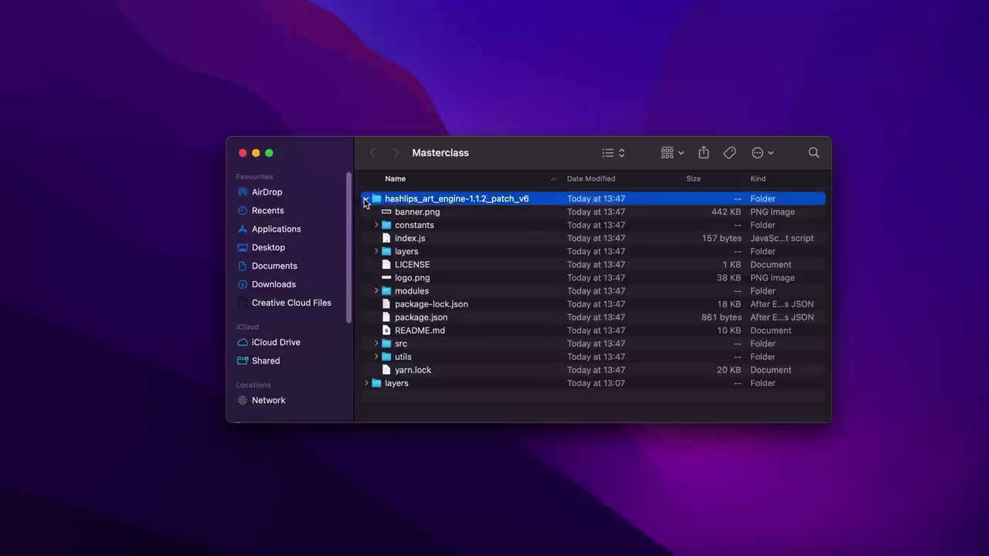
key("Left")
left_click(430, 249)
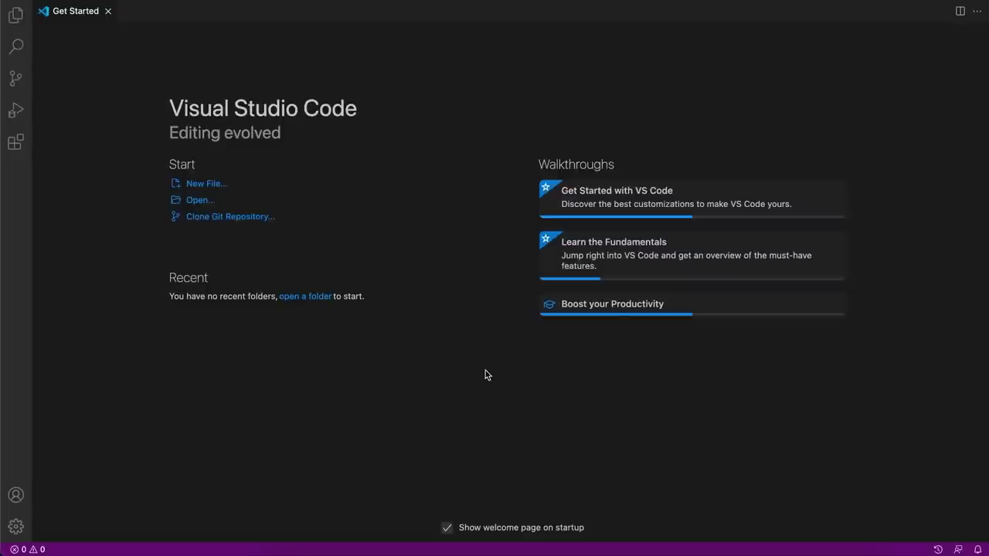
Step: Open Desktop/Masterclass/hashlips_art_engine-1.1.2_patch_v6 as the workspace and trust its authors
left_click(196, 200)
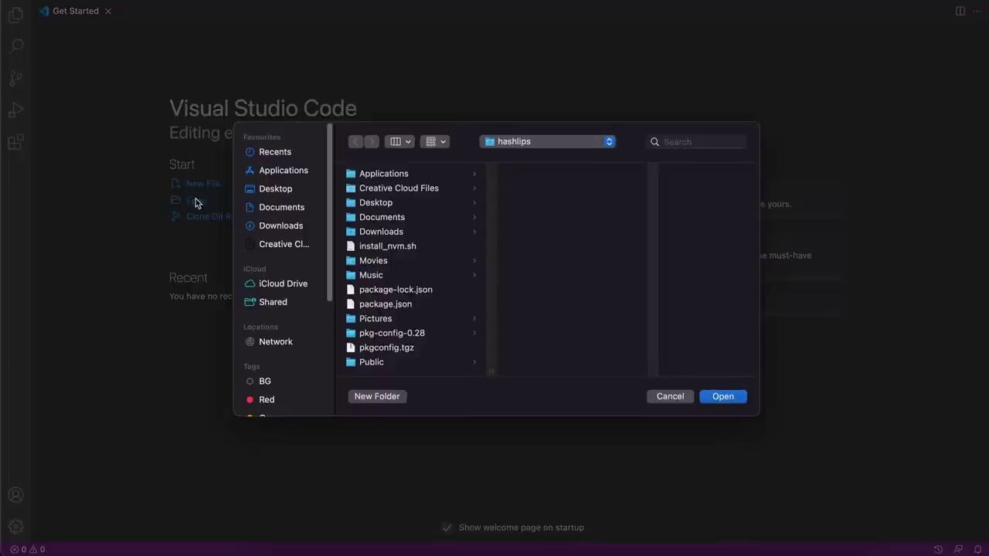
left_click(275, 188)
left_click(384, 193)
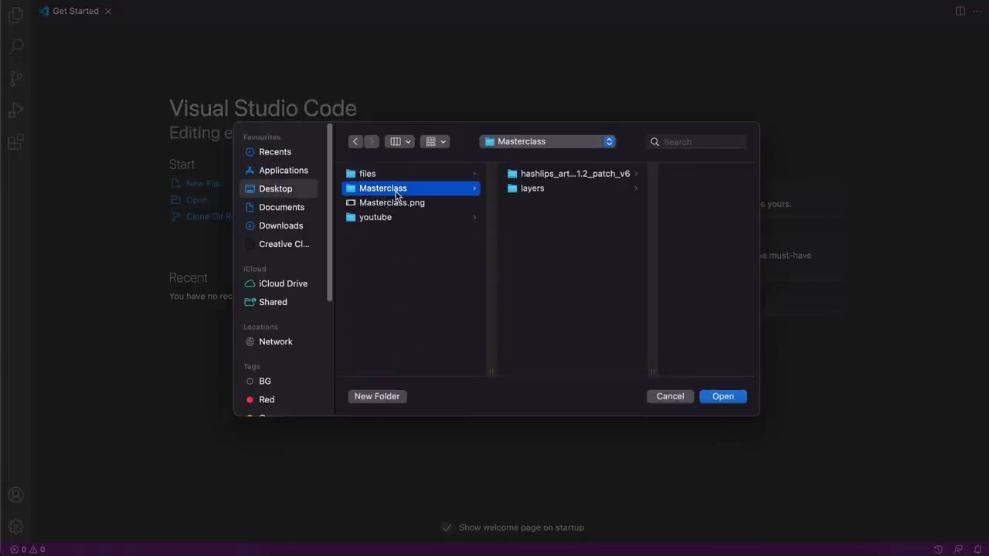
left_click(543, 176)
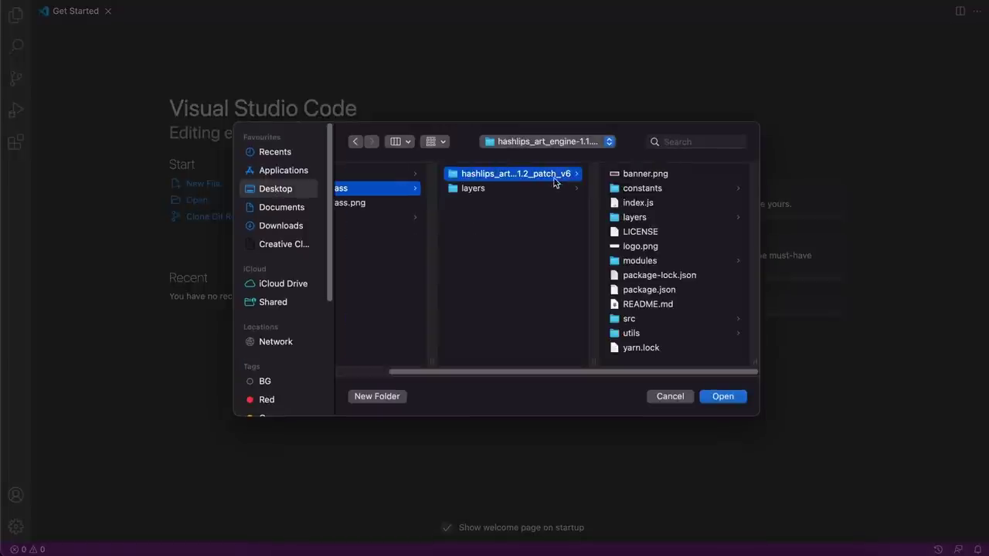
left_click(724, 397)
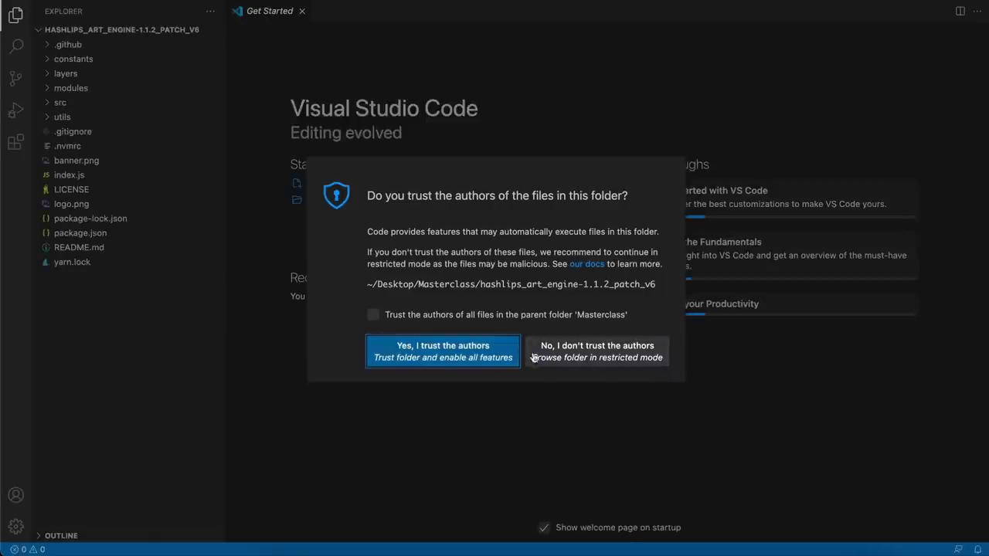
left_click(468, 346)
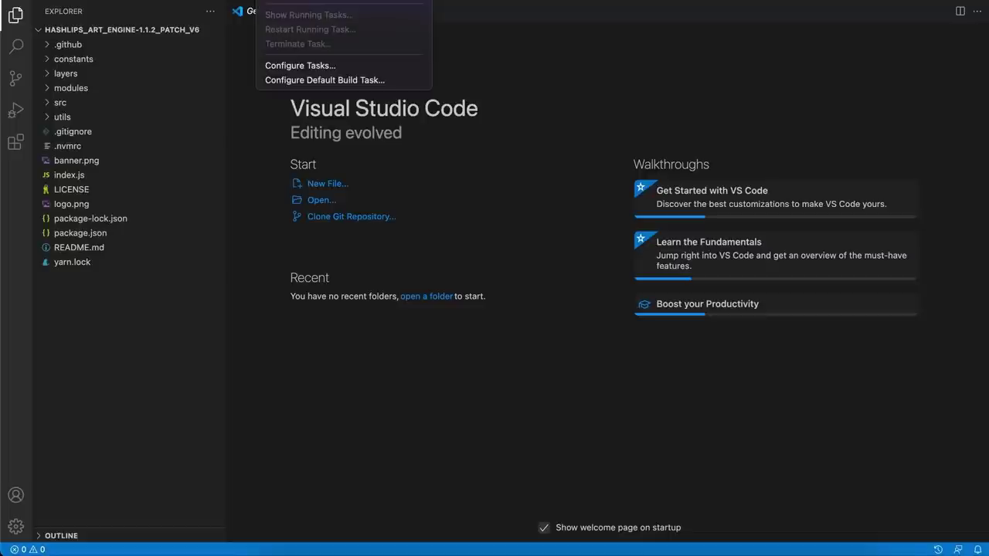
Step: Open a new terminal and confirm with node -v that Node v14.18.2 is installed
key("ctrl+shift+grave")
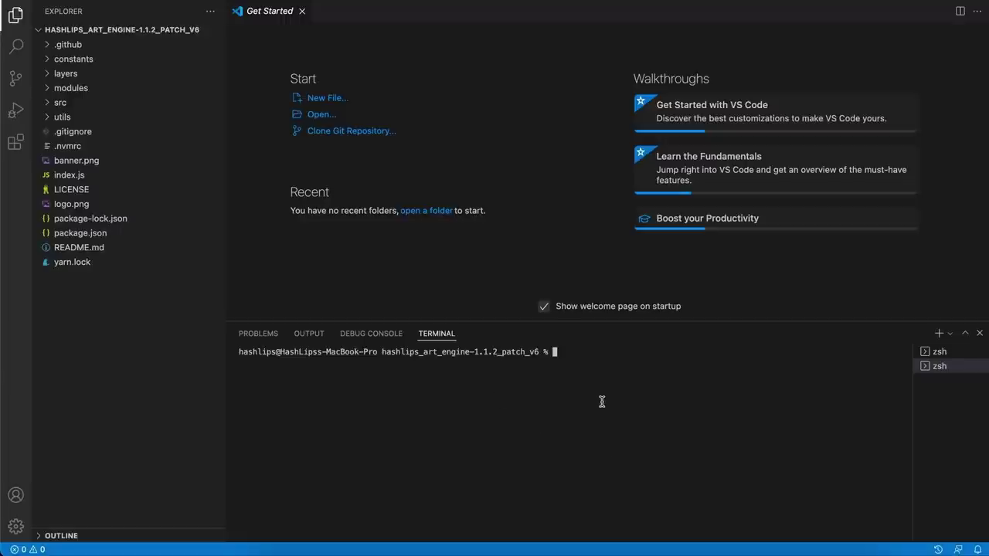
type("node ")
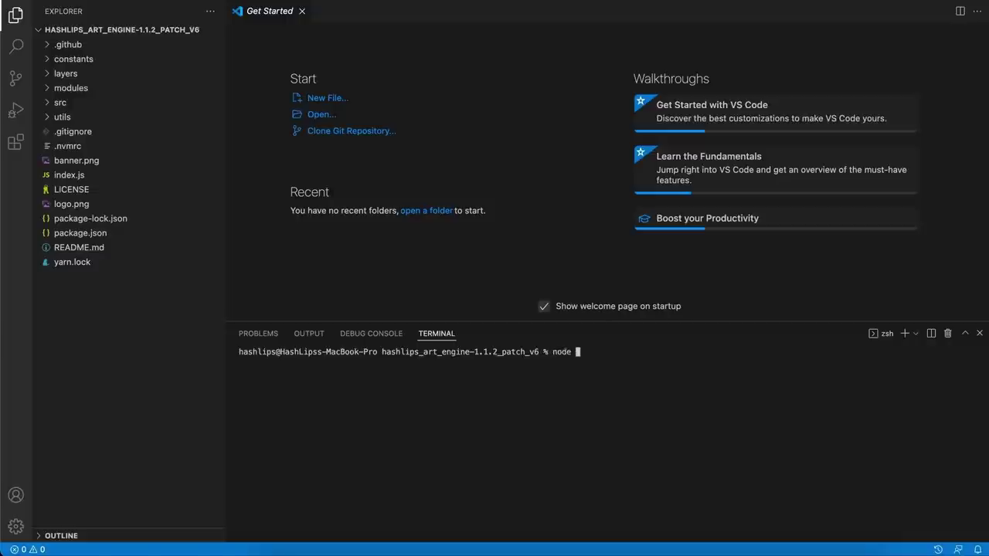
type("-v")
key("Return")
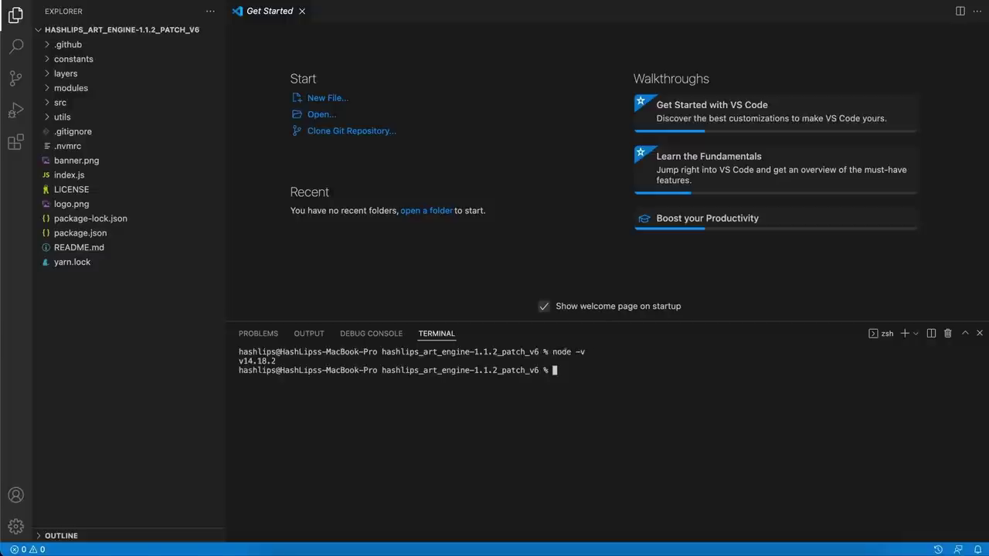
left_click_drag(282, 362, 239, 361)
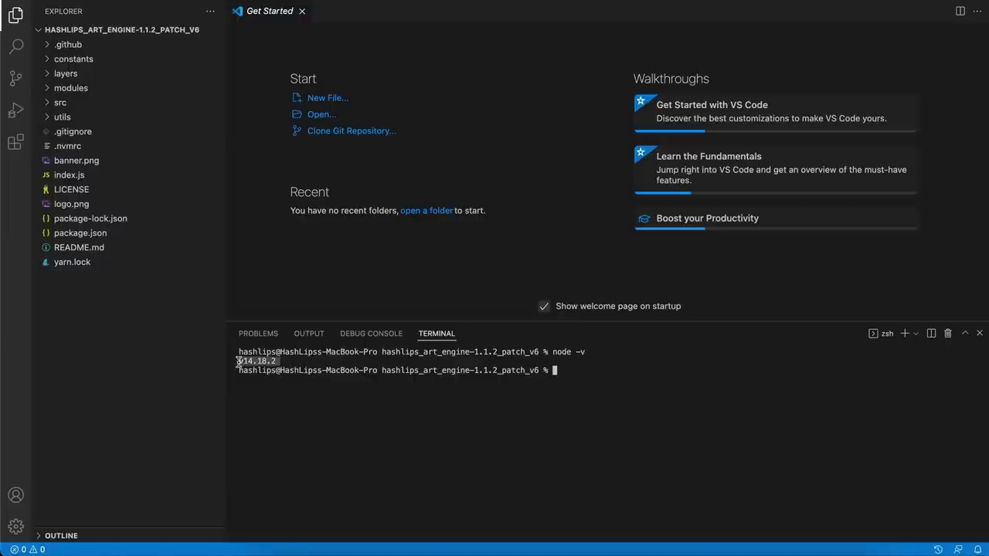
key("super+c")
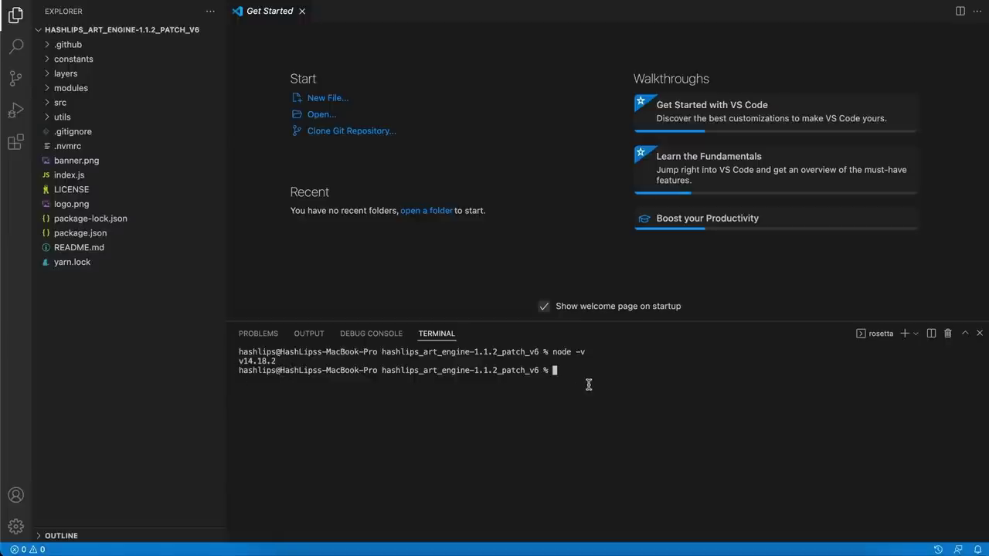
left_click_drag(279, 361, 238, 363)
left_click(335, 410)
left_click_drag(276, 363, 239, 362)
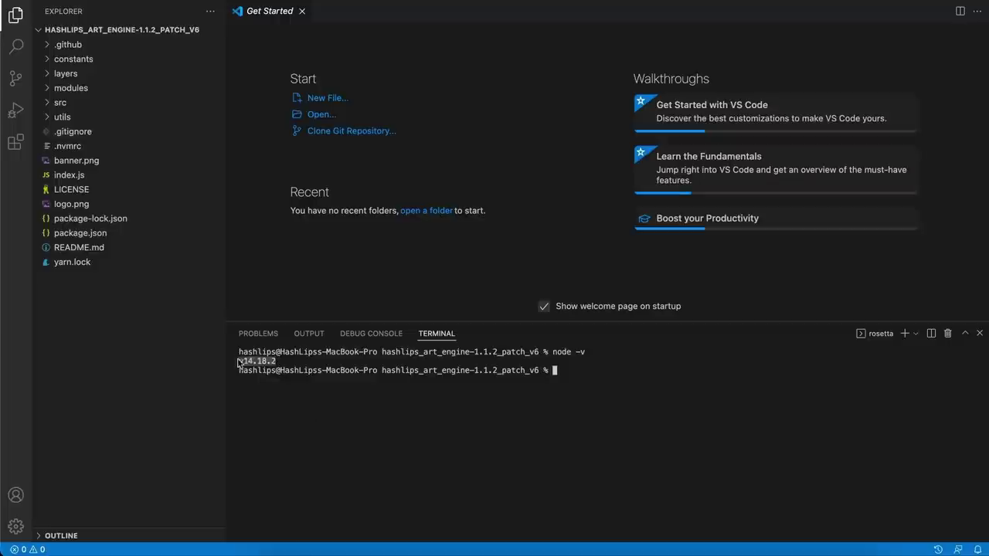
left_click(456, 419)
Step: Run npm install to add the project's dependencies, then enter npm run generate
type("npm install")
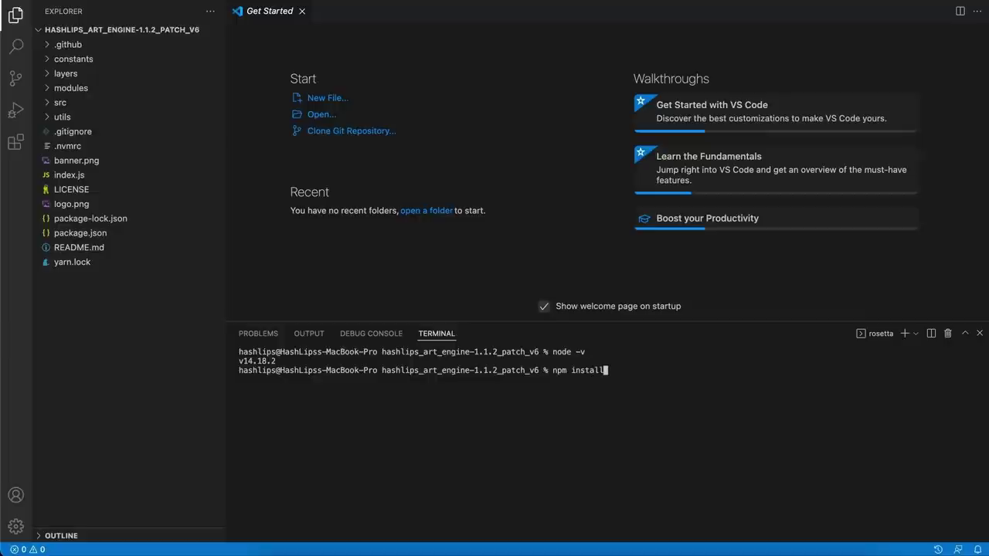
key("Return")
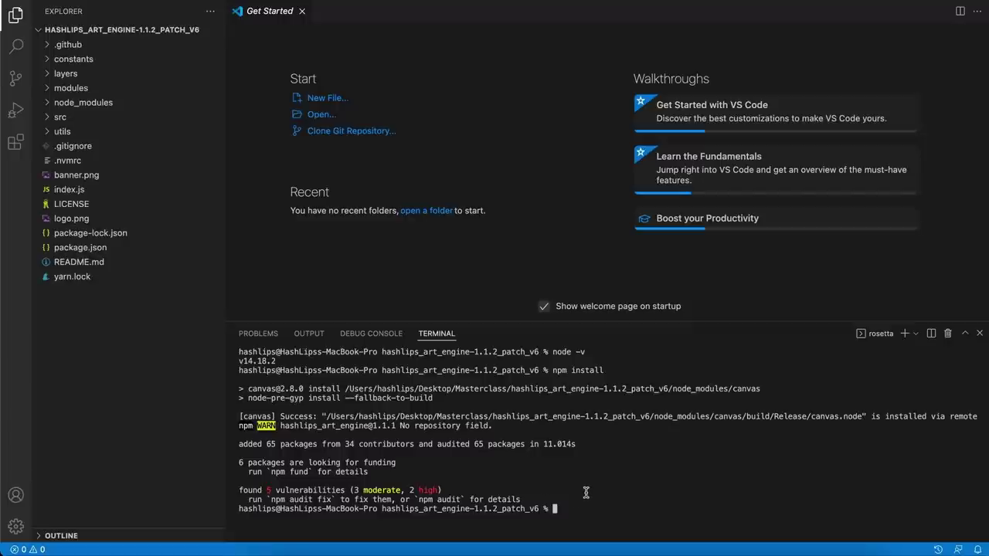
type("npm run generate")
Step: Run the generate script to create five editions with DNA hashes
key("Return")
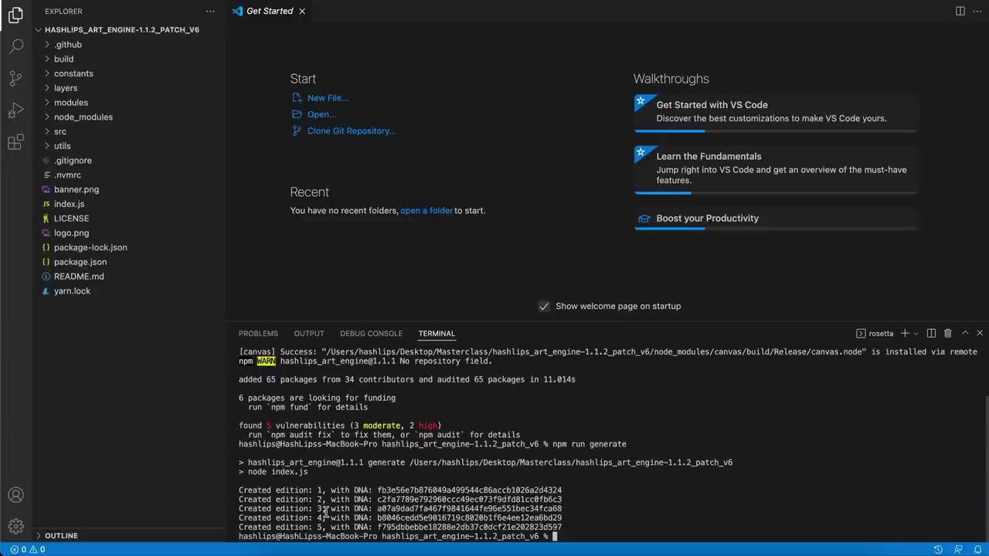
left_click_drag(569, 527, 226, 494)
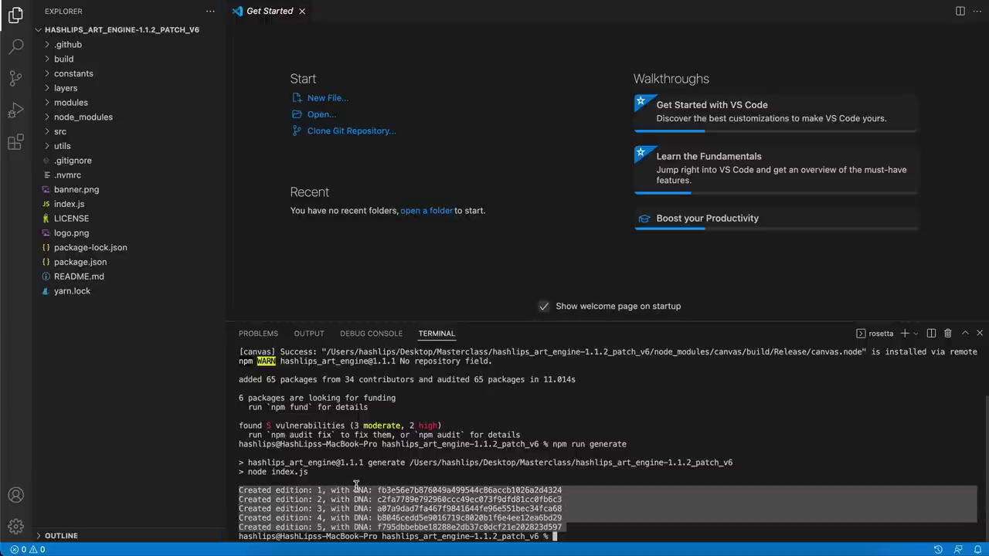
left_click(610, 527)
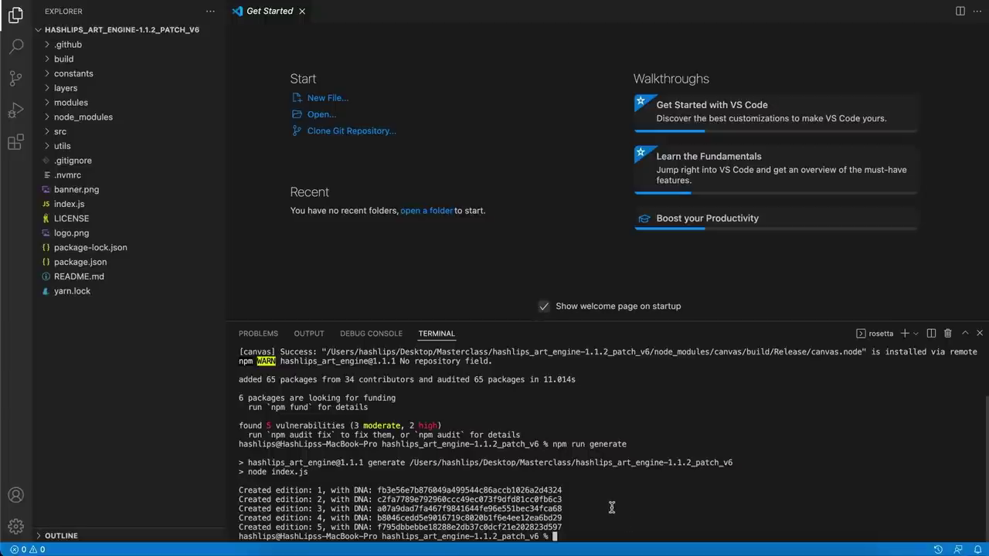
Step: Expand build/images and preview the generated images 2.png, 3.png and 4.png
left_click(64, 61)
left_click(72, 74)
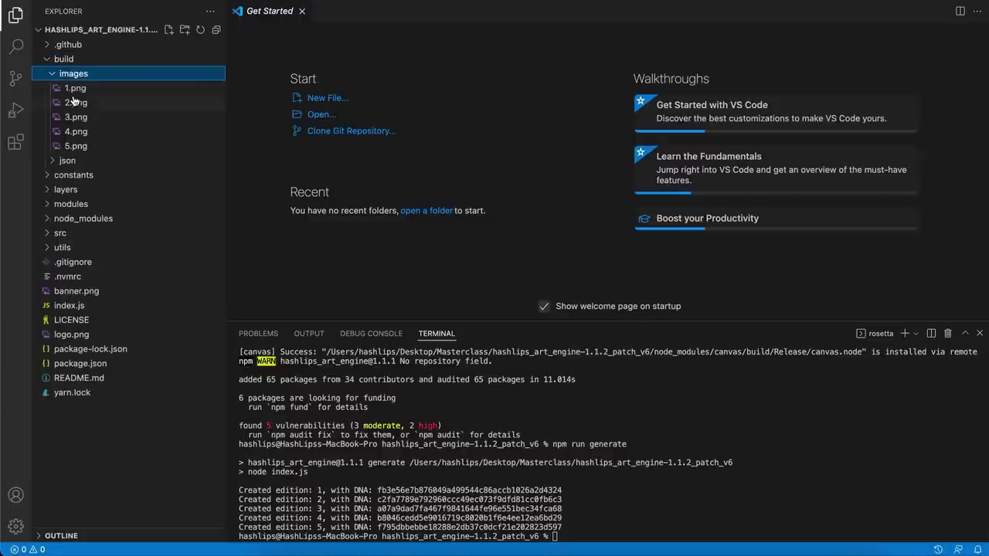
left_click(74, 102)
left_click(77, 118)
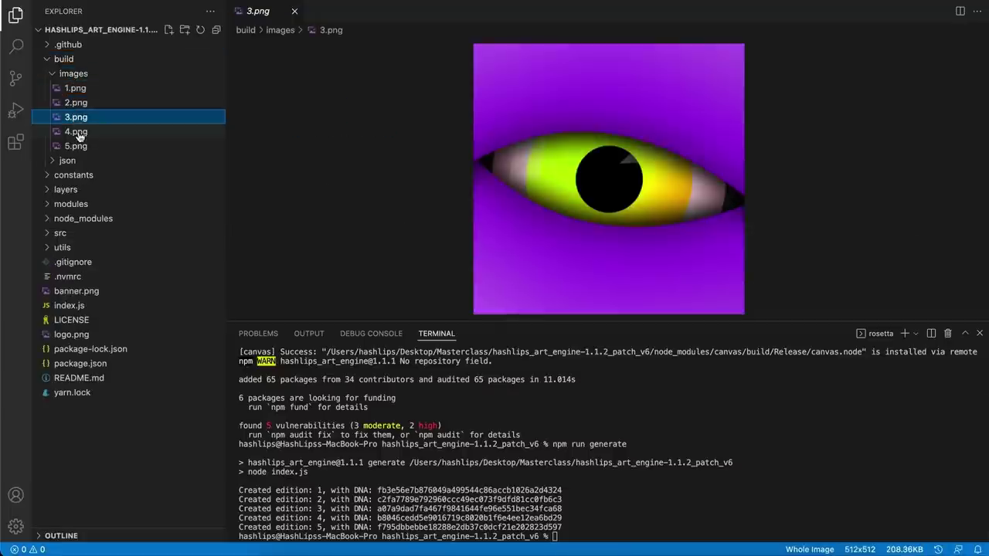
left_click(75, 132)
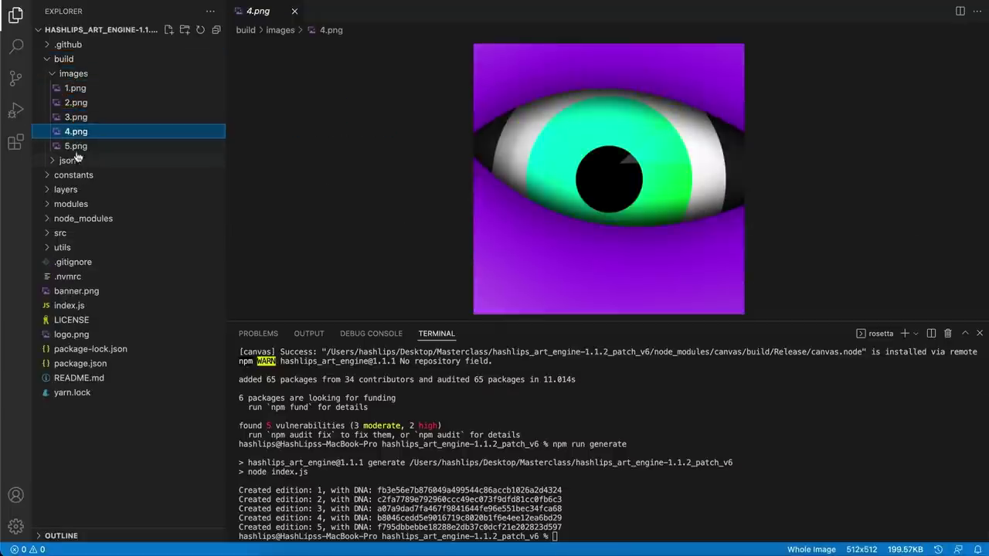
Step: Open the metadata files 1.json through 5.json in build/json, then close 5.json
left_click(69, 164)
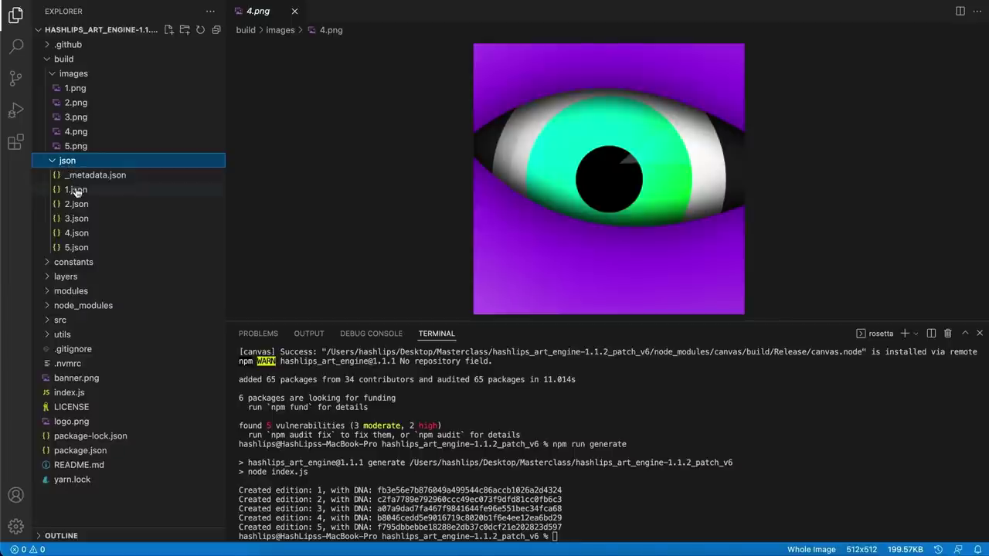
left_click(75, 190)
left_click(77, 204)
left_click(82, 219)
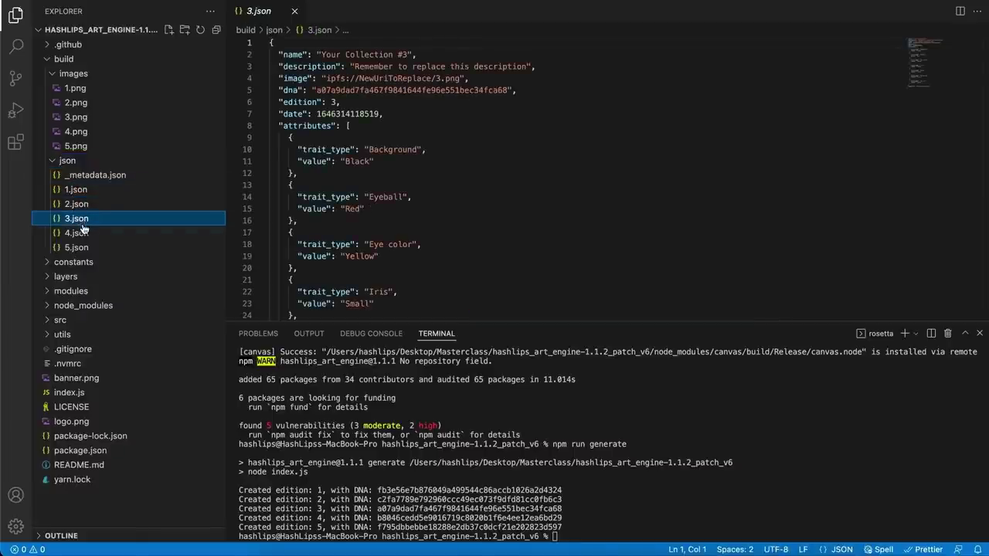
left_click(82, 232)
left_click(90, 248)
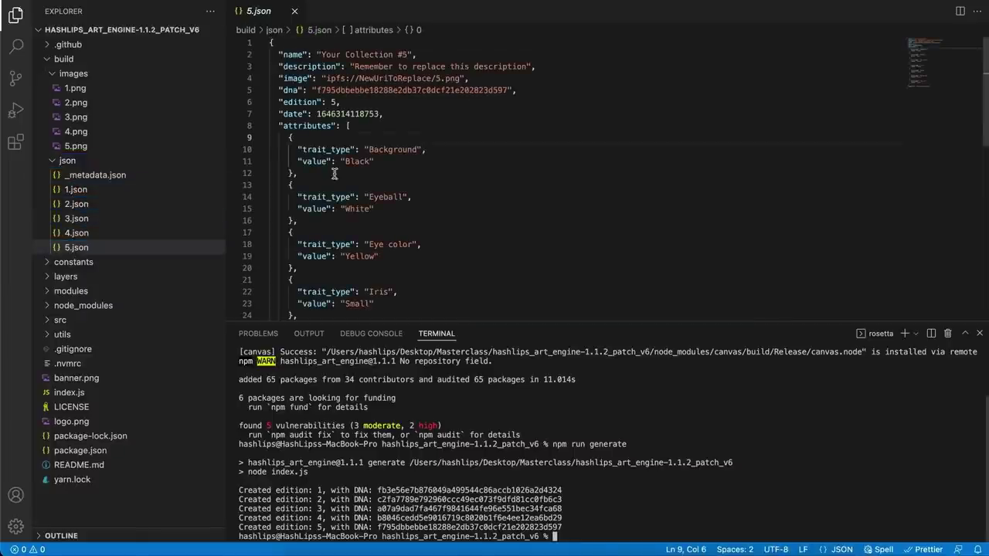
left_click(54, 61)
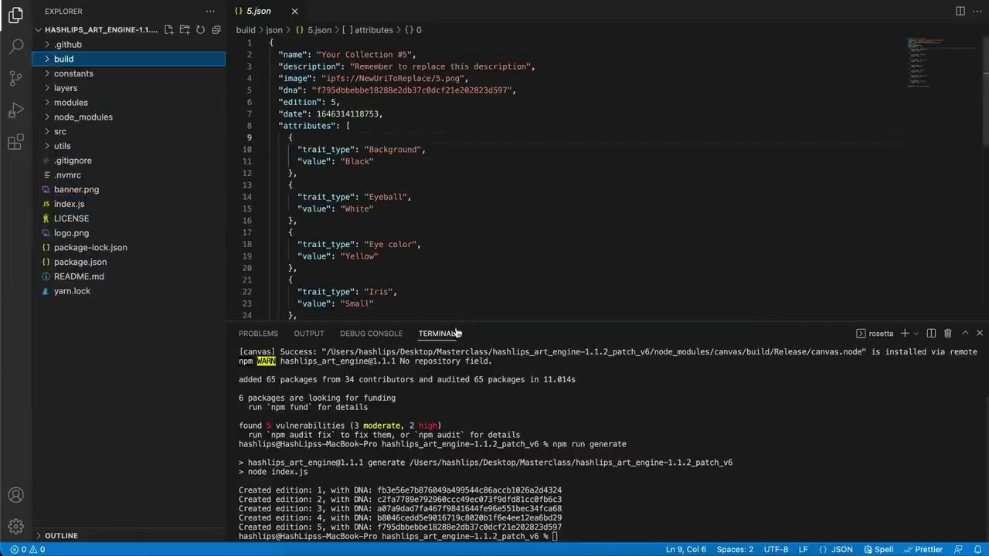
left_click(503, 280)
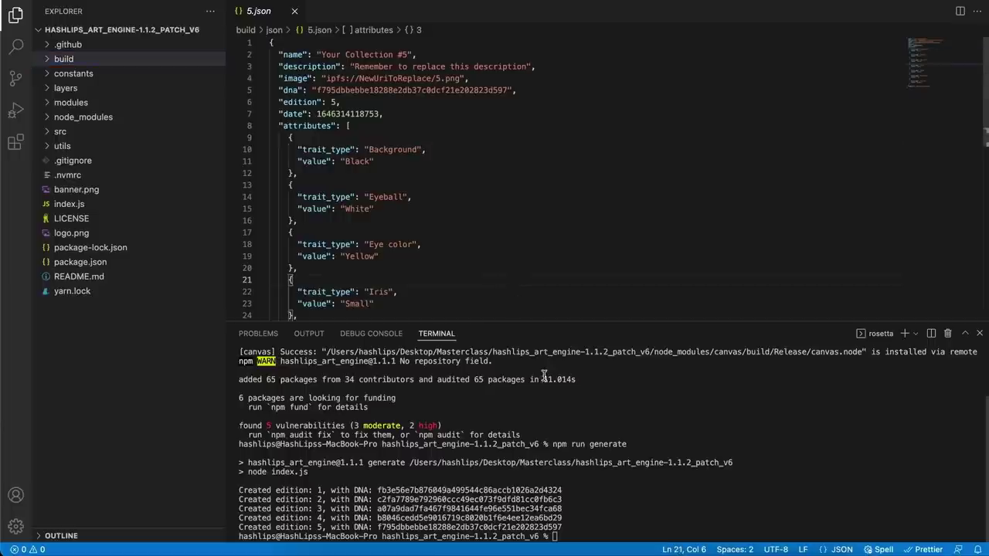
left_click(294, 11)
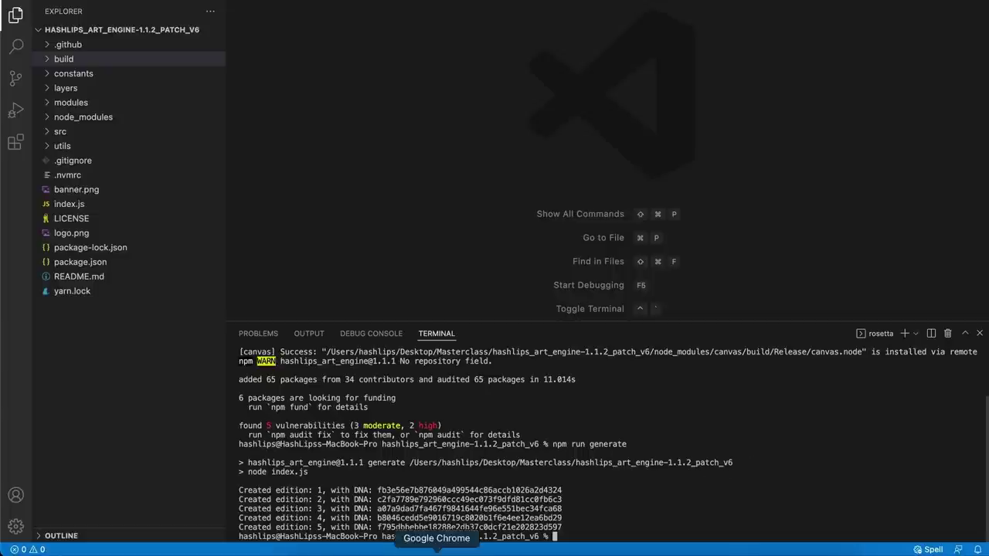
left_click(436, 551)
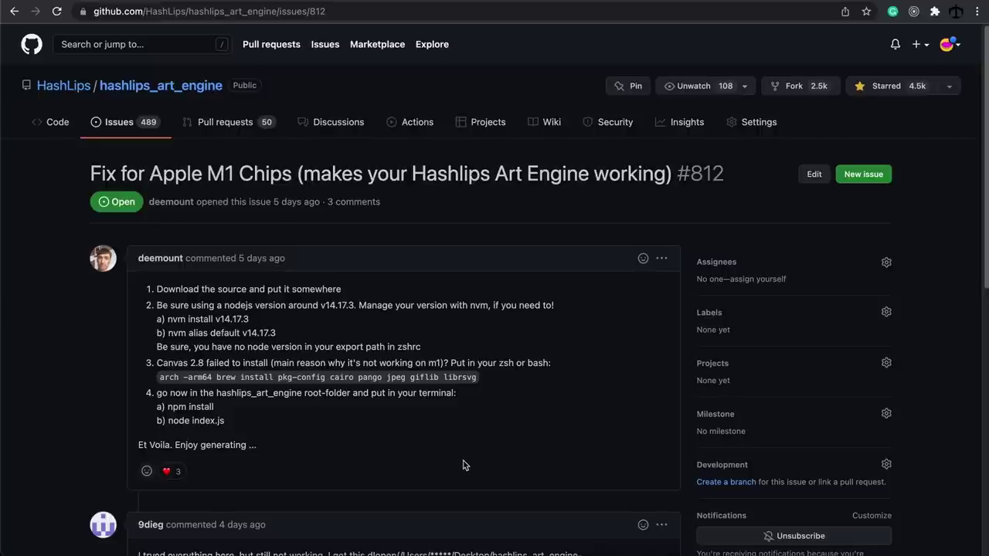
Step: Return from the GitHub issue to the art engine project in VS Code
left_click(519, 543)
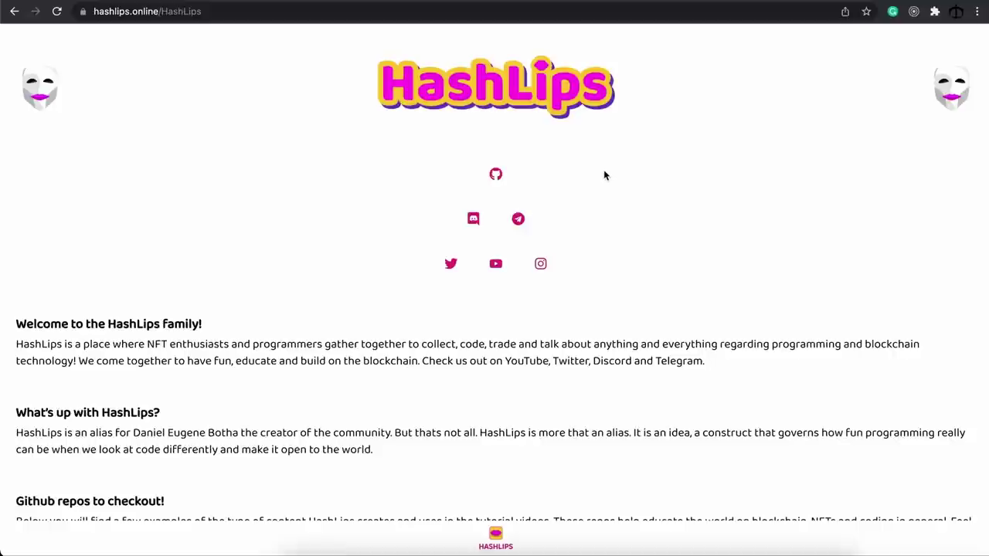
Step: Open the HashLips Discord invite from hashlips.online
left_click(474, 220)
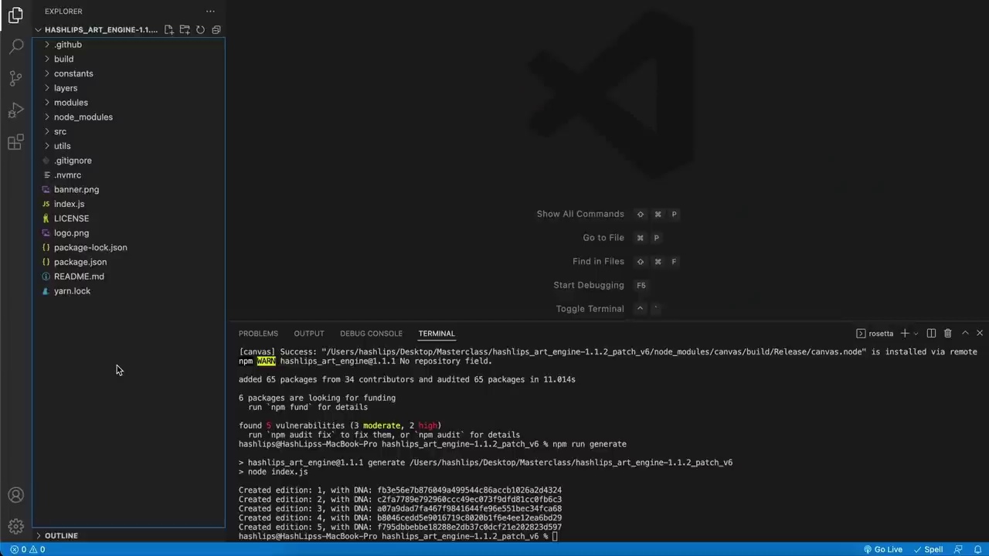
Step: Open src/config.js from the Explorer and expand the layers folder to list the trait folders
left_click(68, 138)
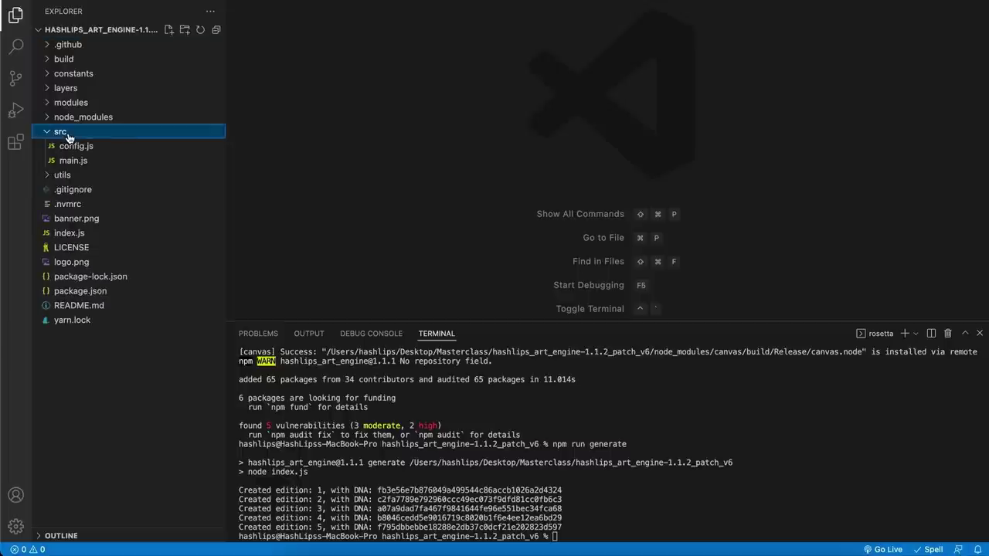
left_click(80, 149)
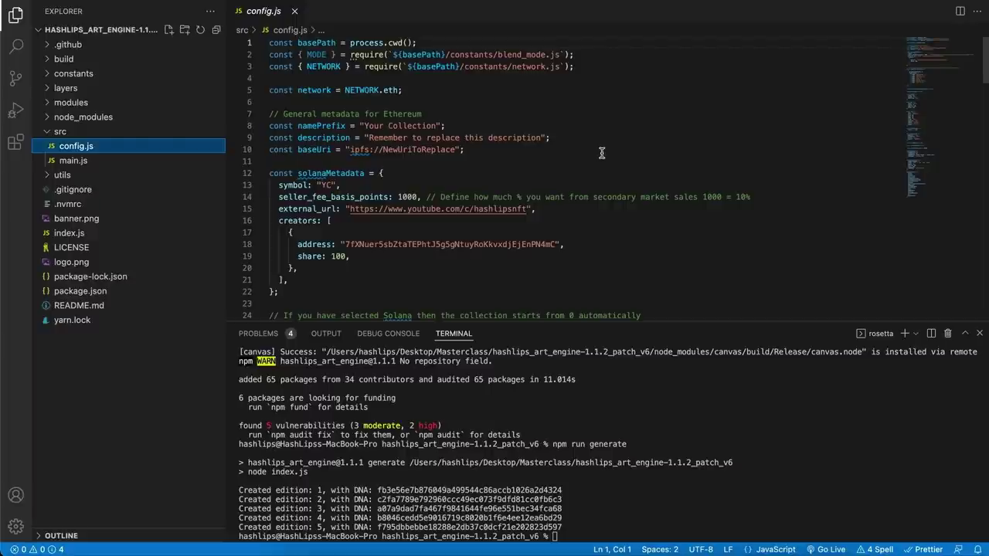
left_click(66, 88)
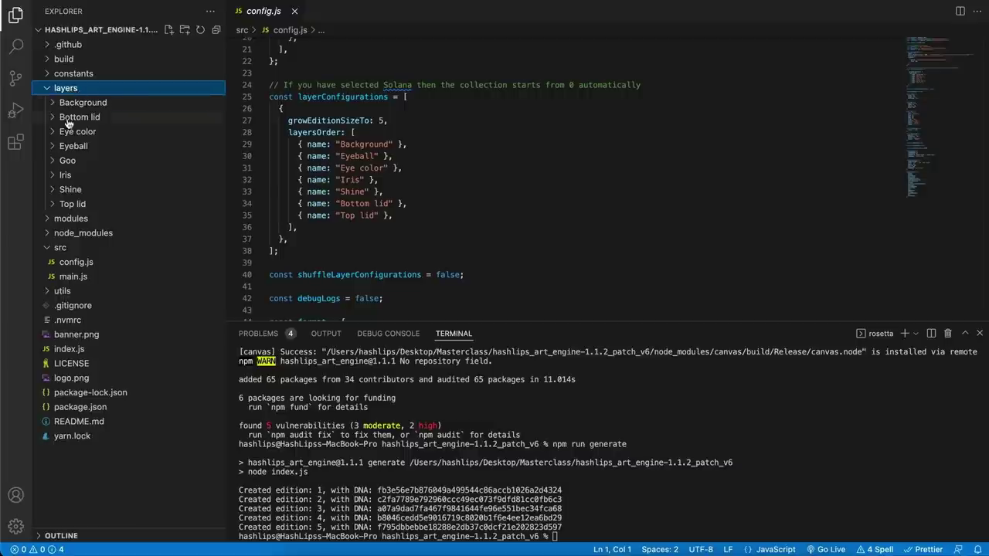
left_click(77, 264)
scroll(332, 105, "up", 5)
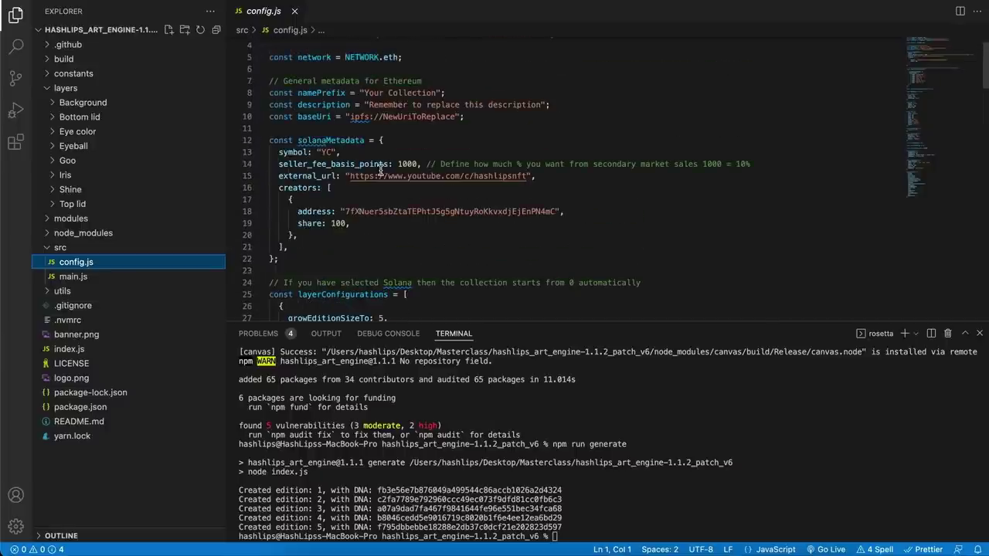
scroll(332, 104, "down", 5)
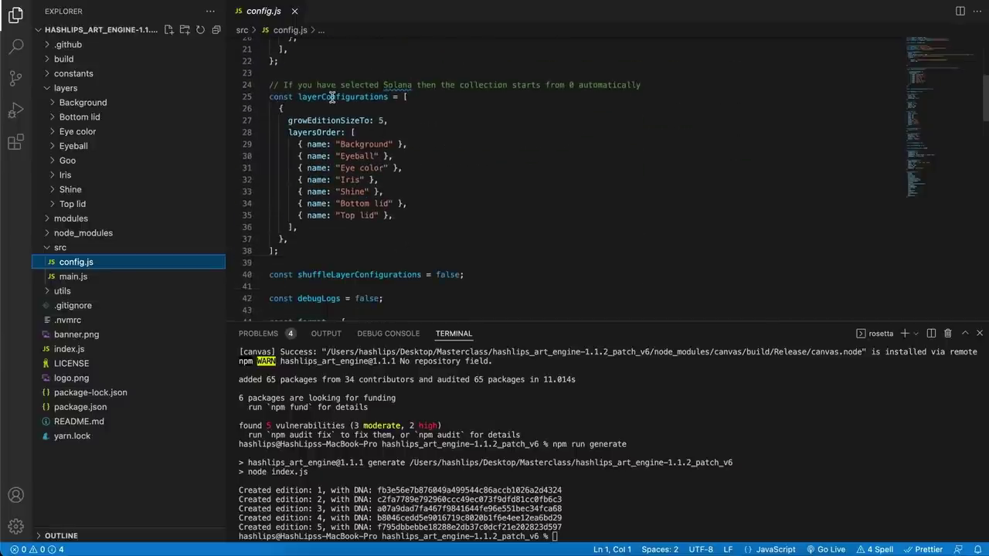
double_click(332, 97)
left_click(414, 97)
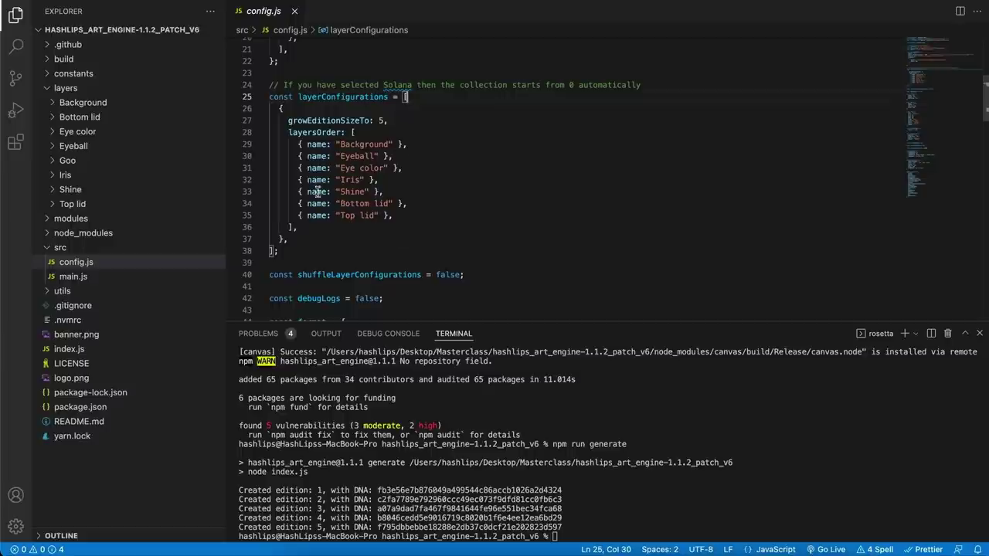
left_click_drag(394, 216, 259, 150)
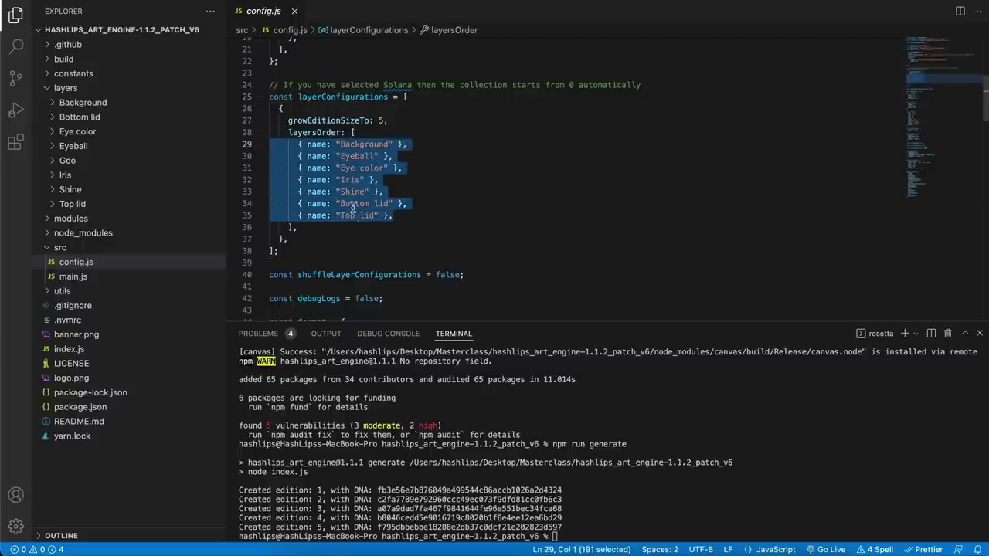
left_click(71, 90)
left_click(76, 91)
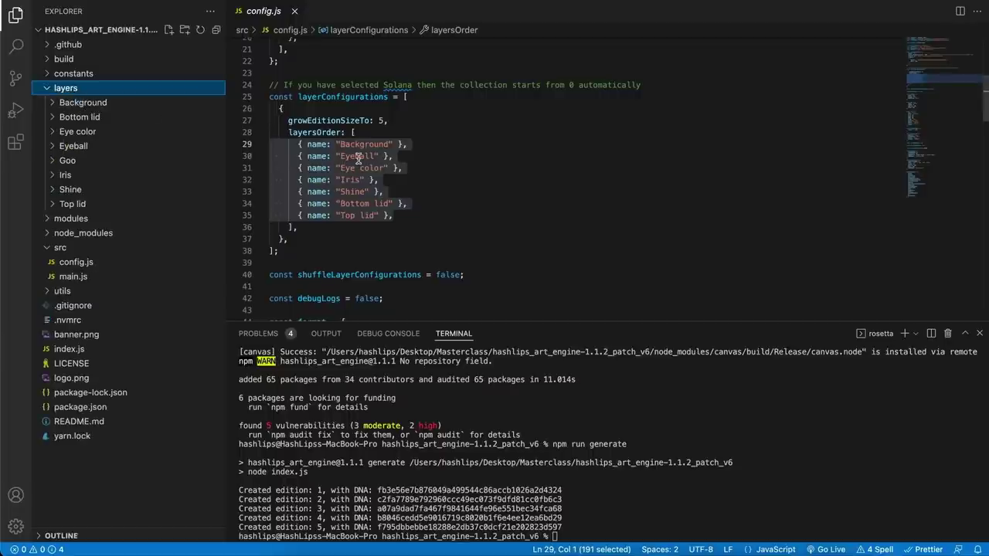
left_click(409, 227)
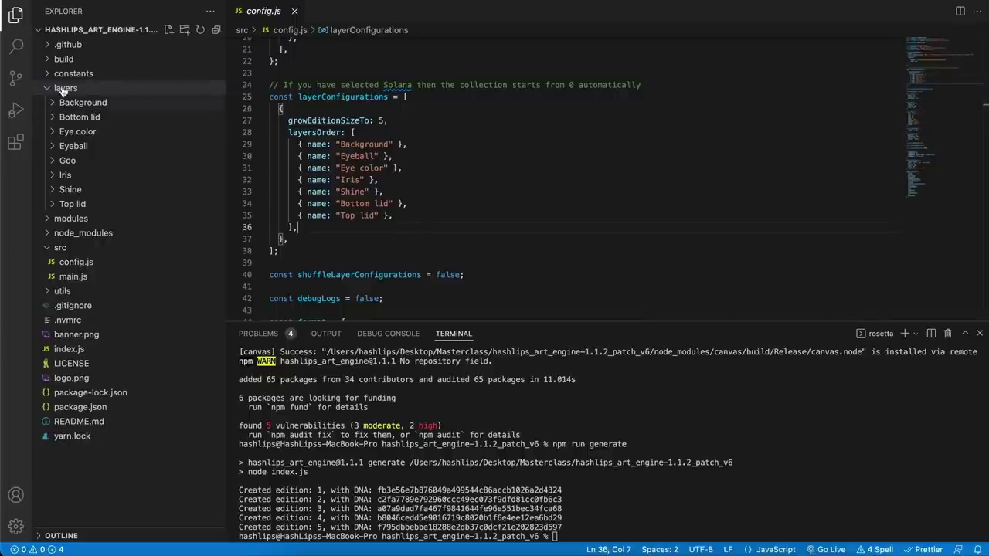
left_click(396, 216)
left_click_drag(393, 215, 297, 144)
left_click(379, 179)
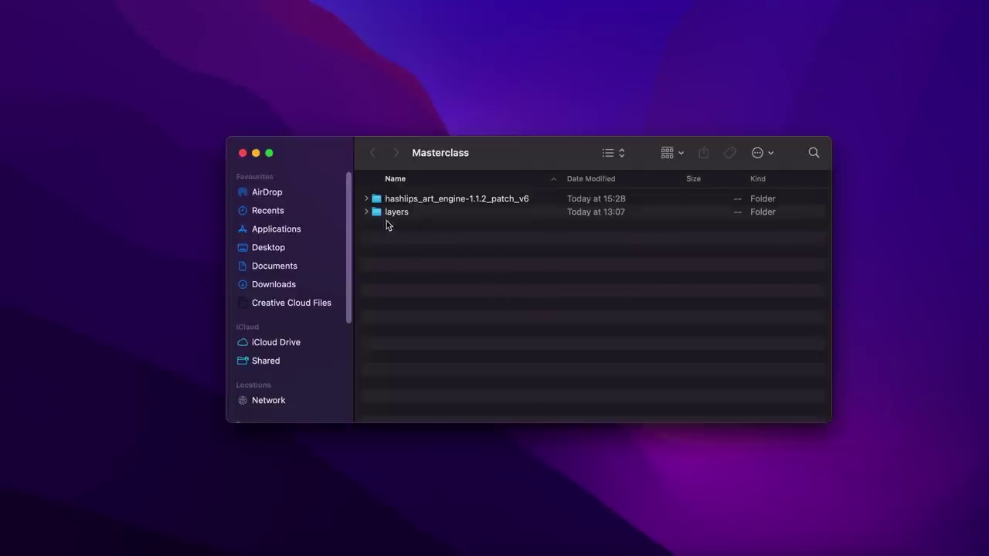
Step: Drag the new layers folder into hashlips_art_engine-1.1.2_patch_v6, replacing the existing layers folder
left_click(367, 199)
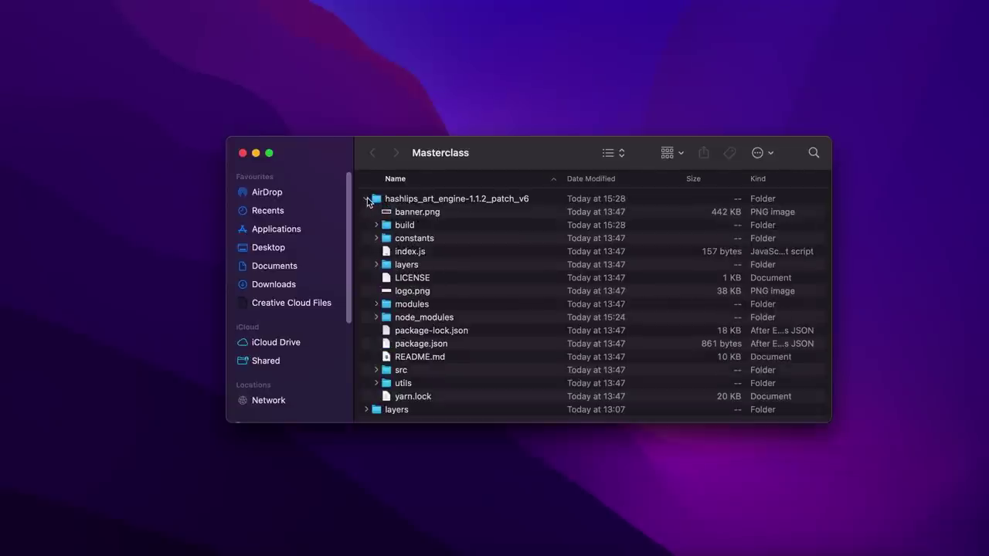
left_click(367, 199)
left_click_drag(390, 217, 391, 202)
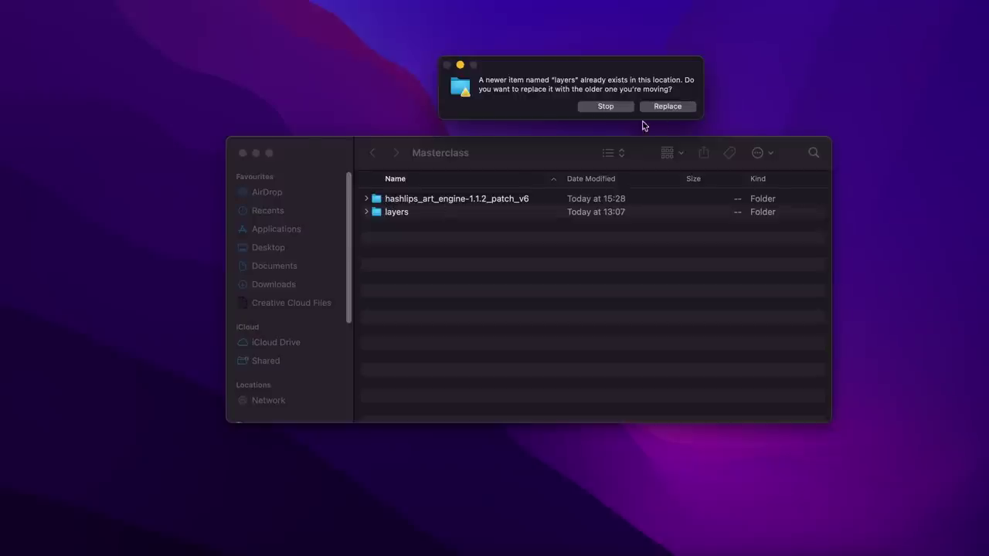
left_click(665, 108)
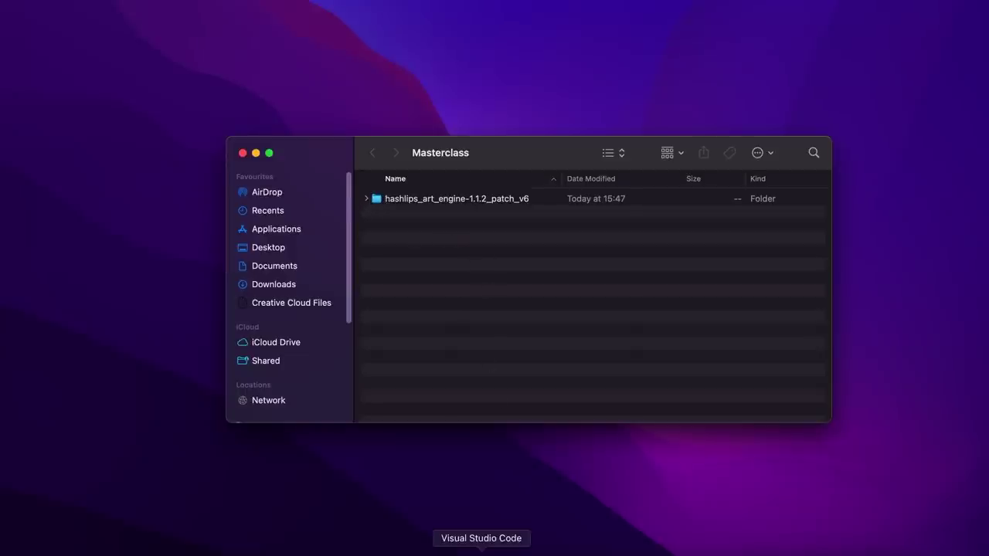
left_click(484, 543)
left_click(65, 90)
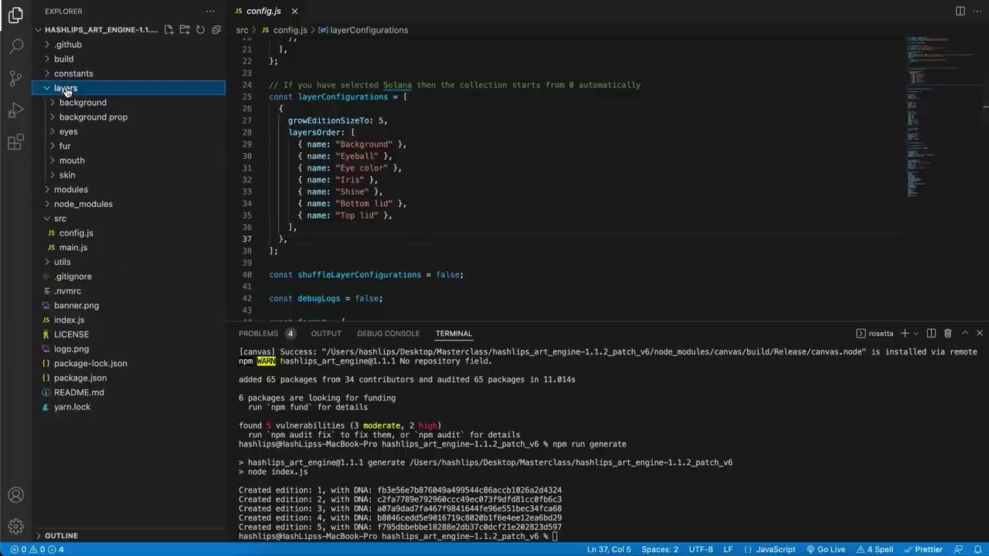
left_click(67, 91)
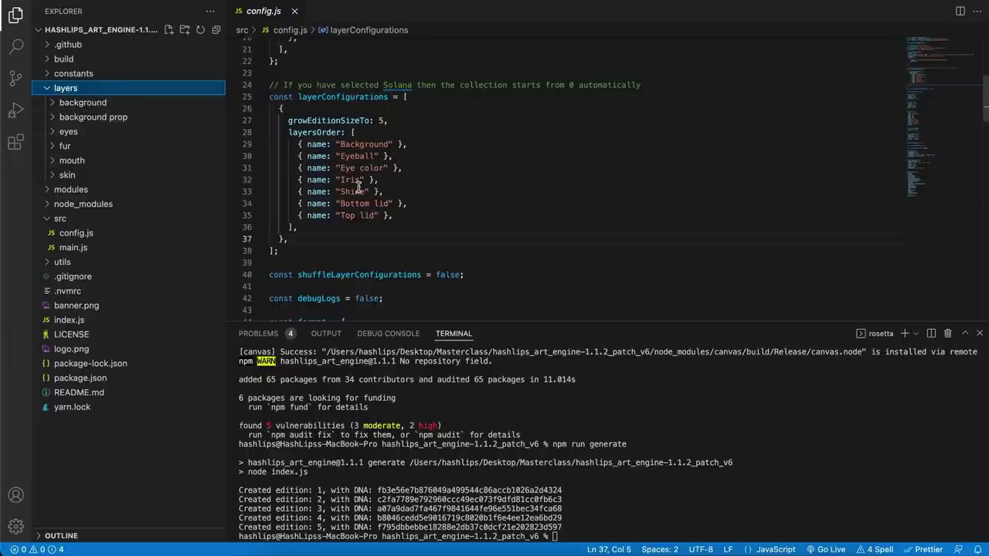
Step: Delete the old eye layer entries and lowercase Background to background
left_click_drag(394, 215, 220, 165)
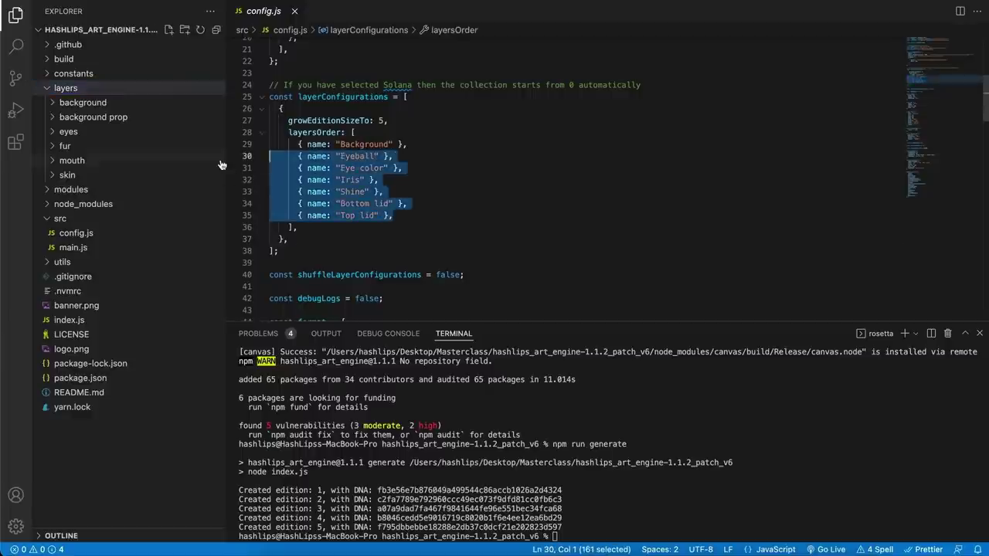
key("BackSpace")
key("BackSpace")
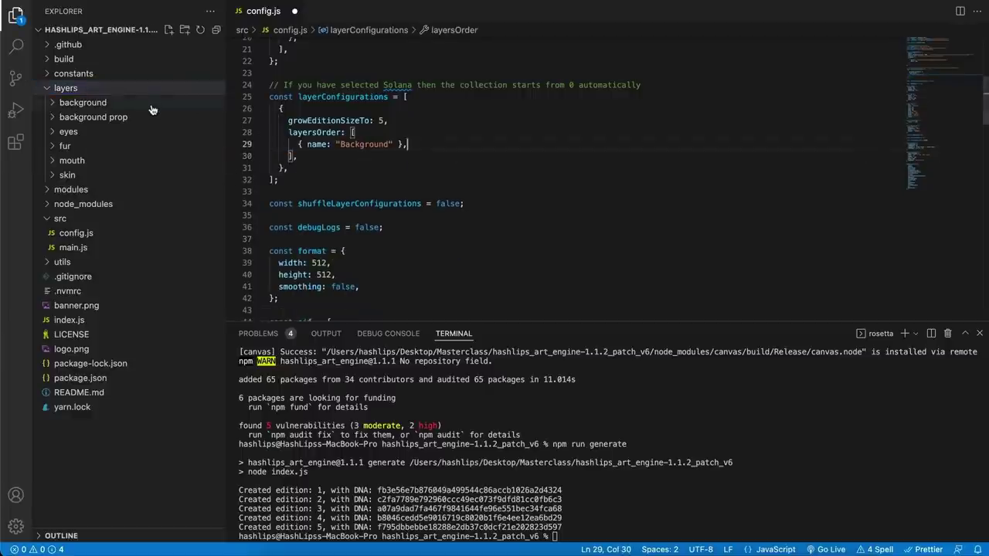
left_click(343, 144)
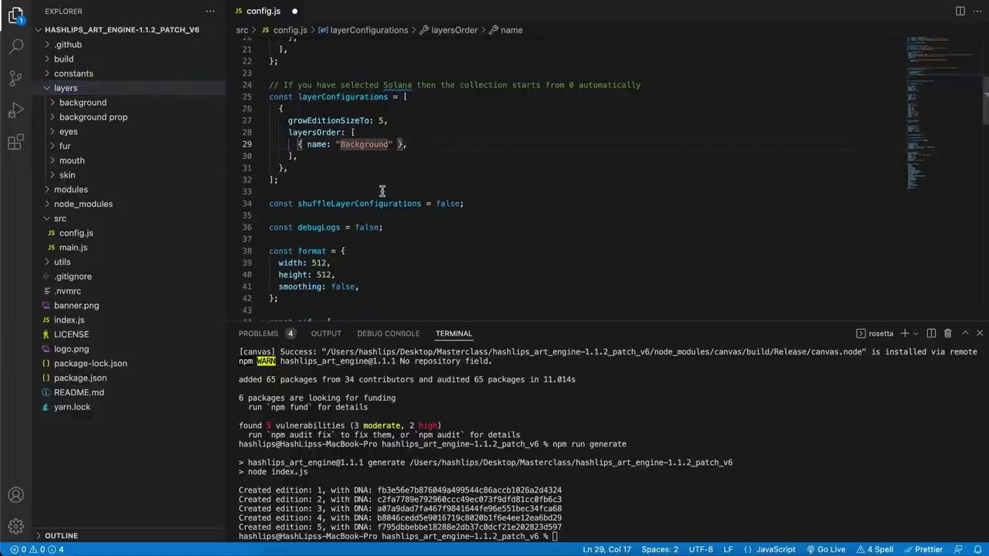
key("BackSpace")
type("b")
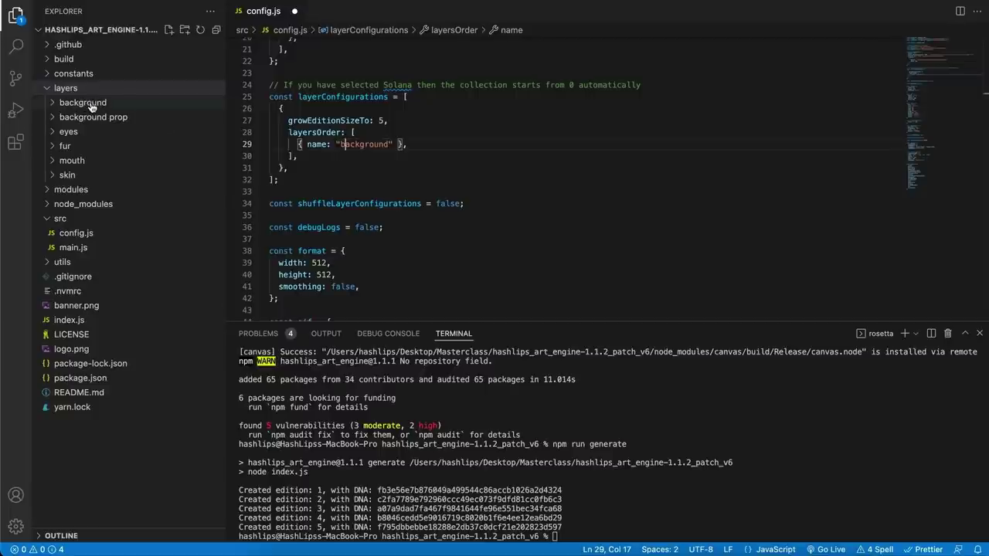
Step: Duplicate the background entry and rename the copy to 'background prop'
triple_click(352, 145)
key("super+c")
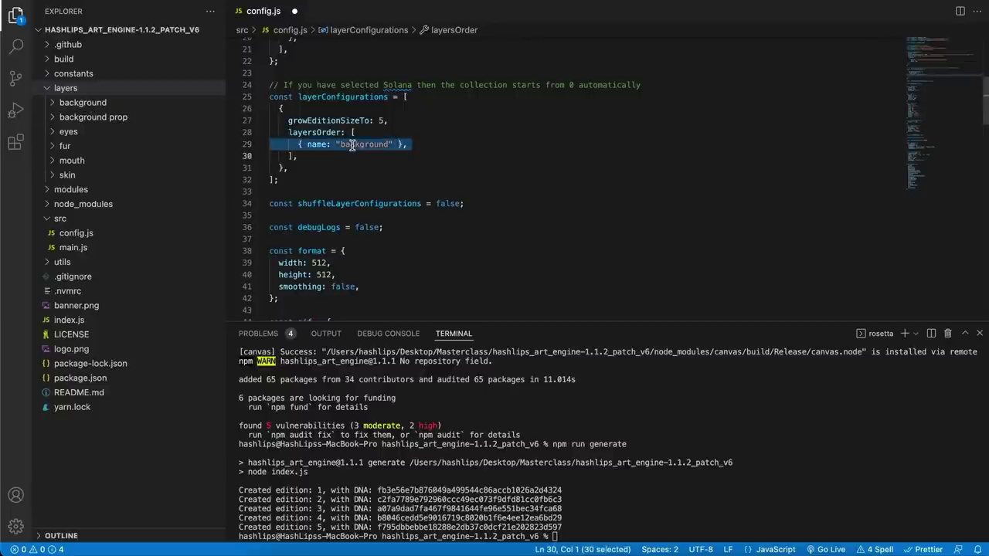
left_click(446, 145)
key("Return")
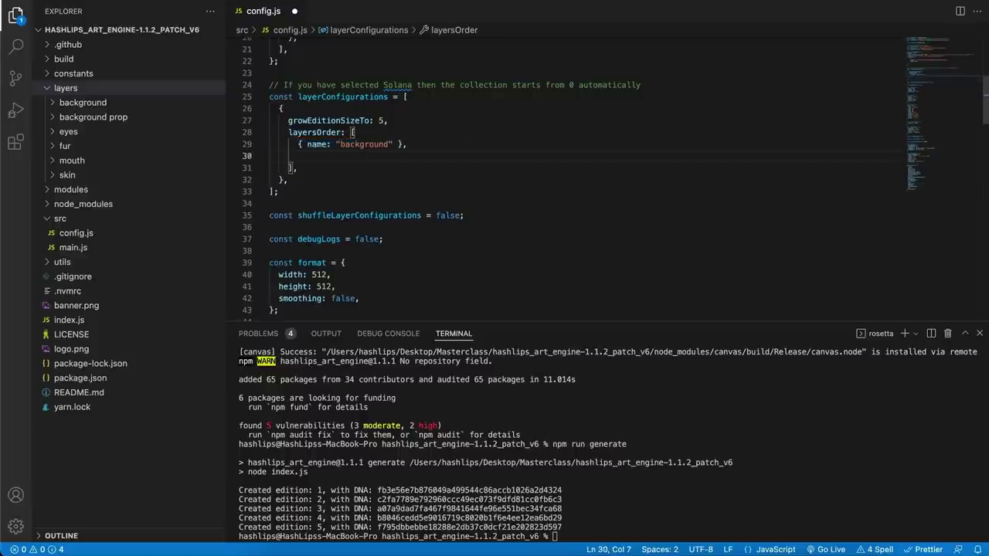
key("super+v")
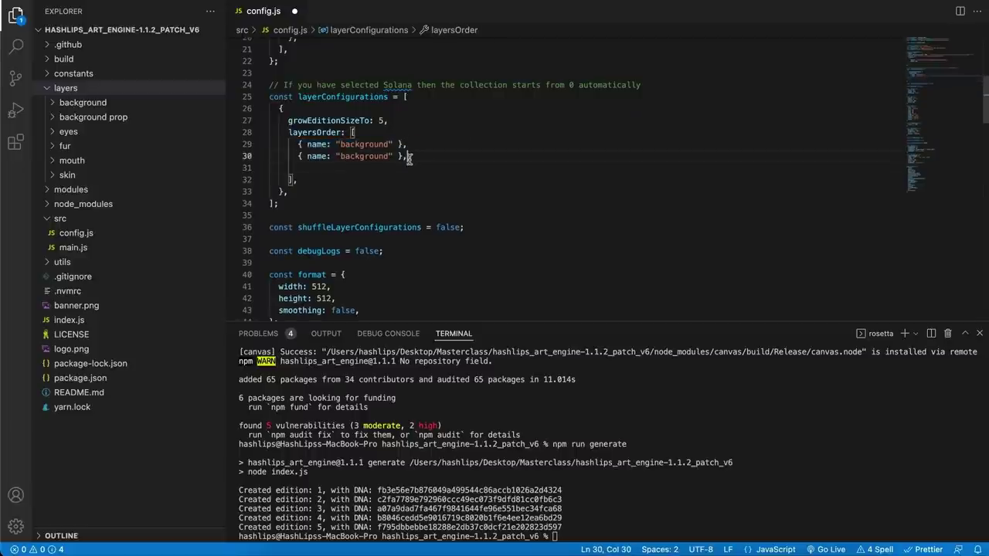
left_click(391, 156)
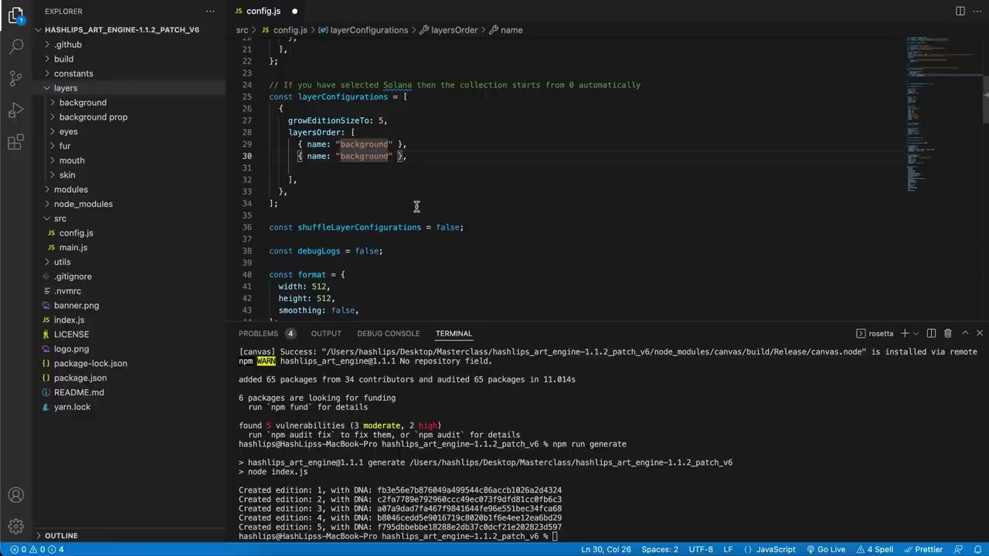
left_click(405, 144)
left_click(390, 156)
type("prop")
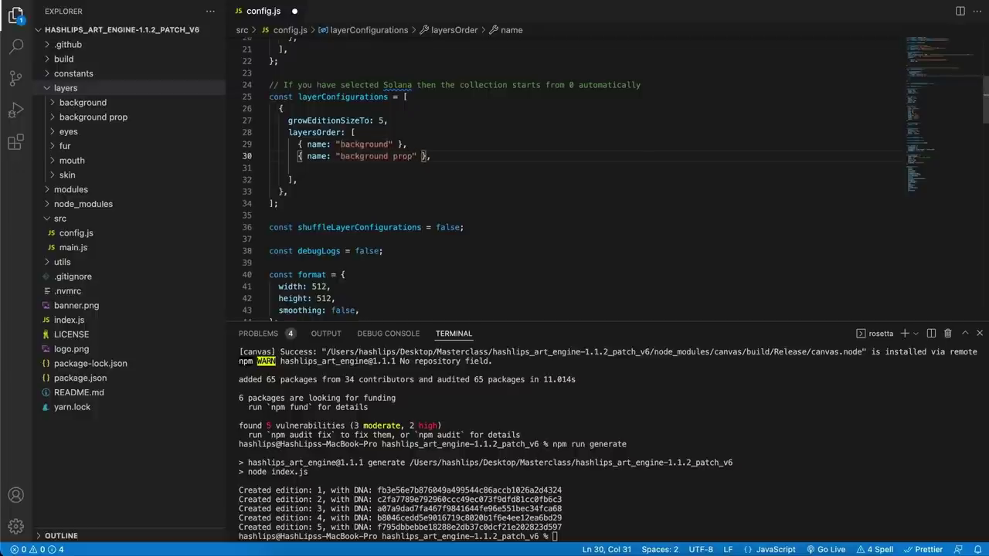
Step: Add a 'fur' layer entry below background prop and save config.js
triple_click(356, 156)
key("super+c")
key("Right")
key("super+v")
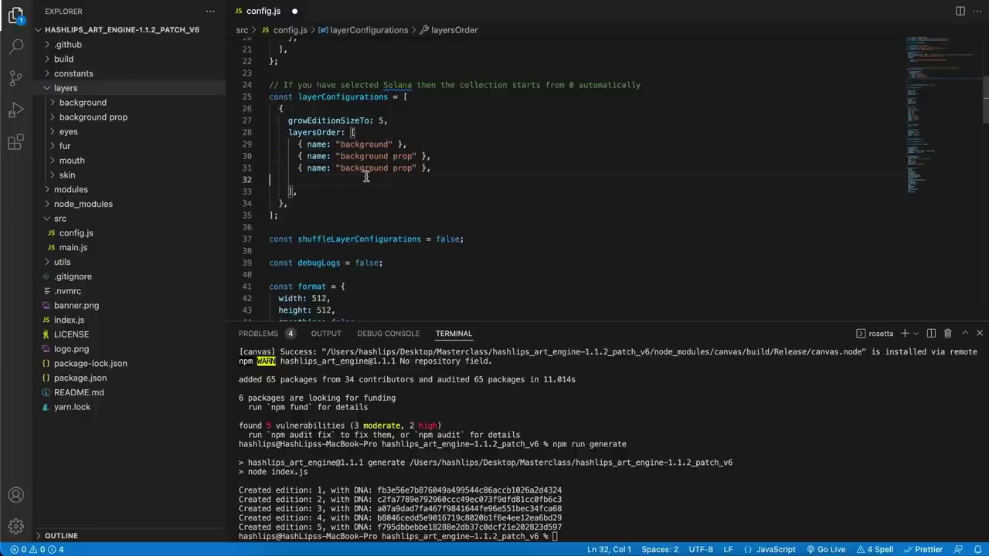
left_click_drag(341, 167, 415, 167)
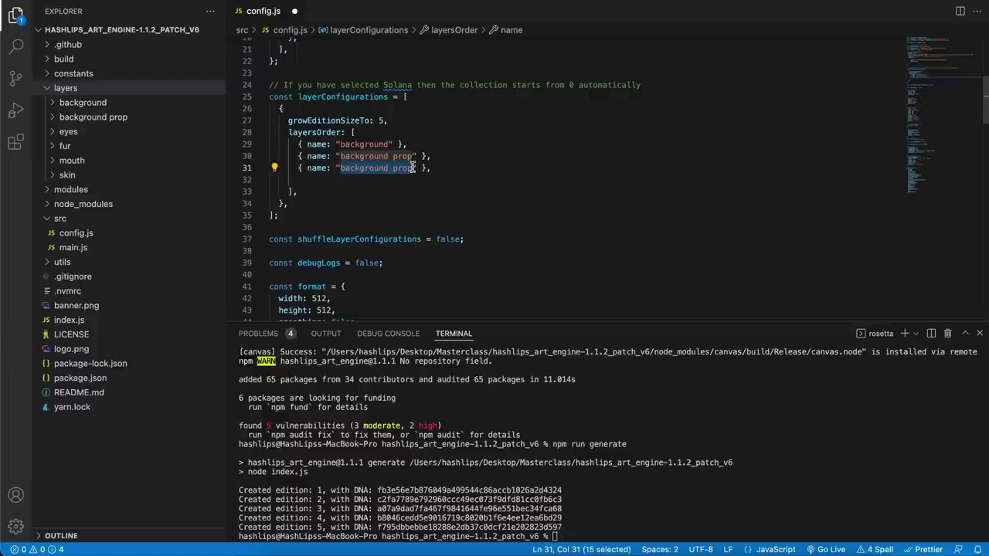
type("fur")
left_click(393, 180)
key("BackSpace")
left_click(458, 157)
key("super+s")
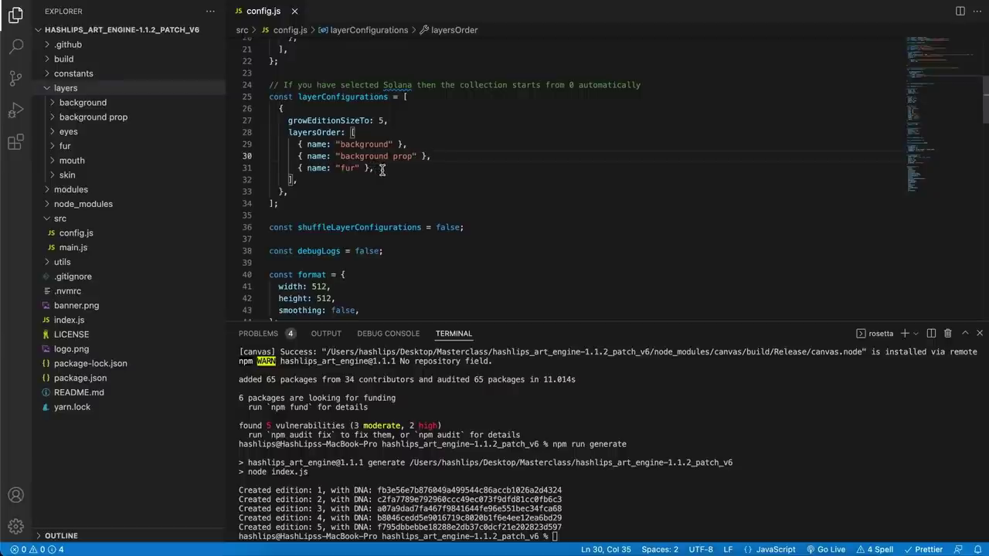
Step: Add 'skin' and 'eyes' layer entries below fur
triple_click(350, 168)
left_click(396, 166)
key("shift+alt+Down")
key("Left")
key("Left")
key("Left")
key("Left")
key("BackSpace")
key("BackSpace")
key("BackSpace")
type("skin")
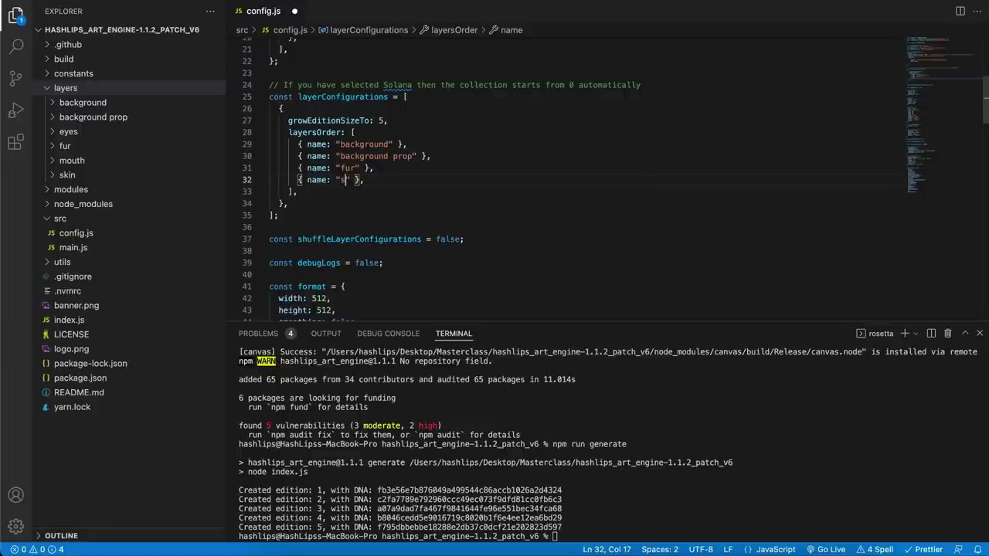
key("End")
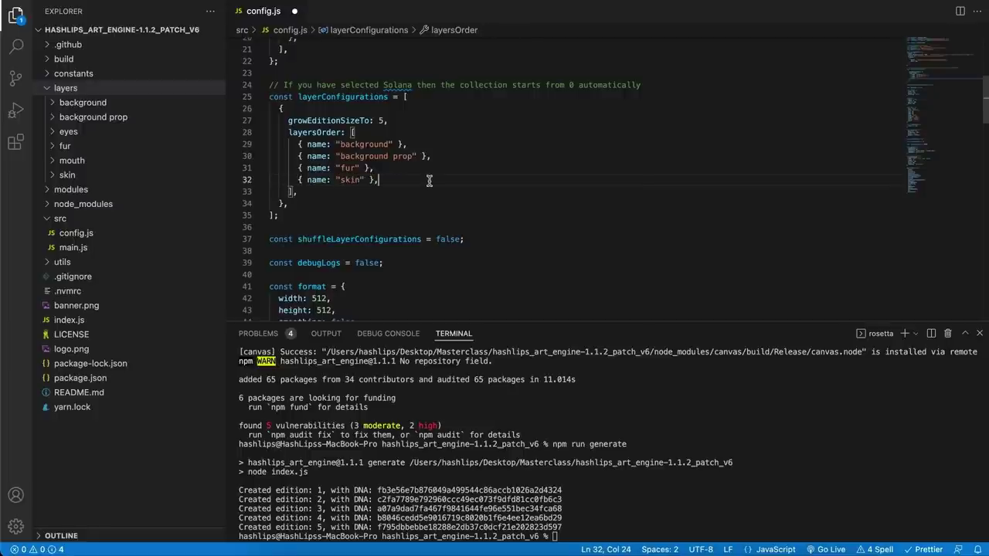
key("Return")
key("super+v")
key("Left")
key("Left")
key("Left")
key("Left")
key("BackSpace")
key("BackSpace")
key("BackSpace")
type("eyes")
Step: Add a final 'mouth' layer entry after eyes and save config.js
key("End")
key("Return")
key("super+v")
key("Left")
key("Left")
key("Left")
key("Left")
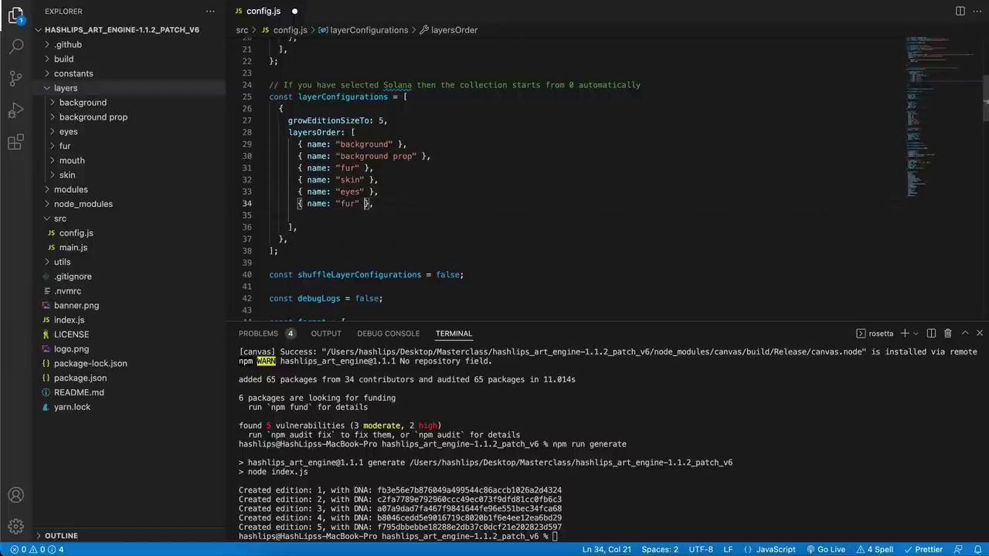
key("BackSpace")
key("BackSpace")
key("BackSpace")
type("mouth")
key("super+s")
left_click(424, 225)
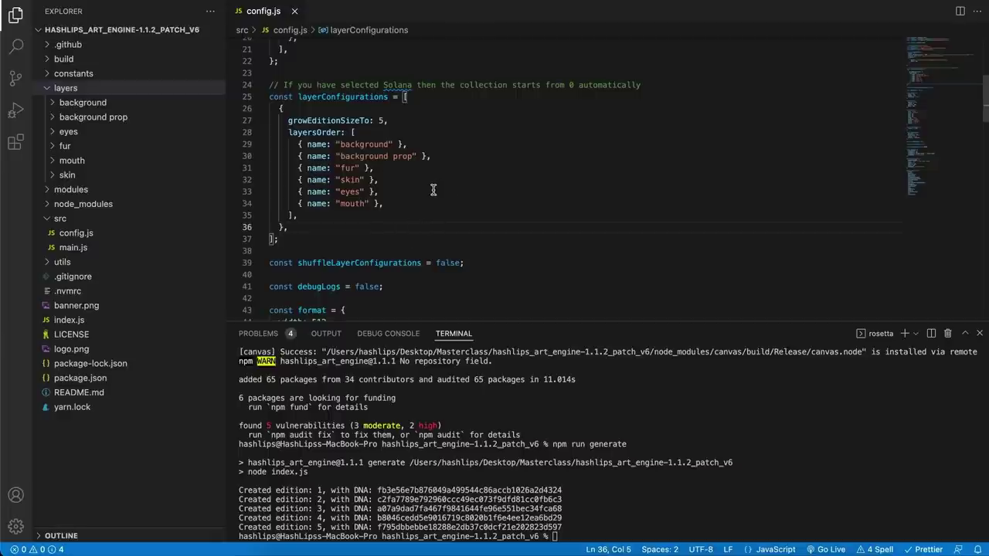
left_click(492, 158)
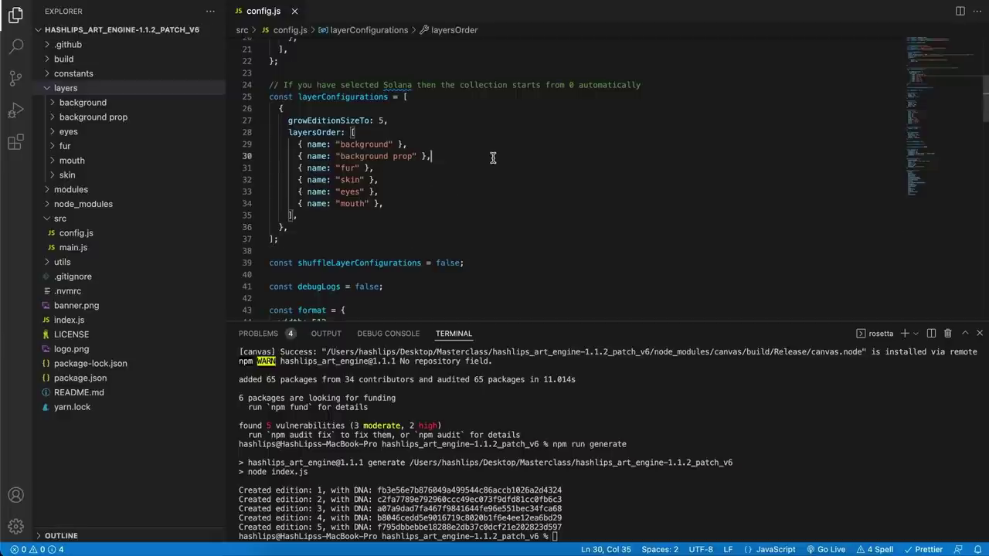
left_click(642, 503)
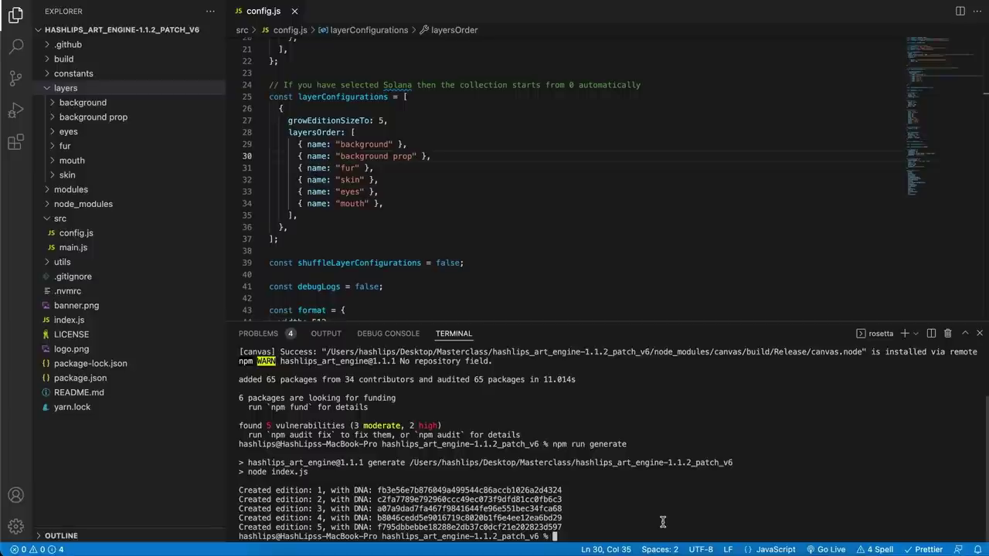
Step: Run npm run generate, then rerun it from history for fresh edition DNA
type("npm run generate")
key("Return")
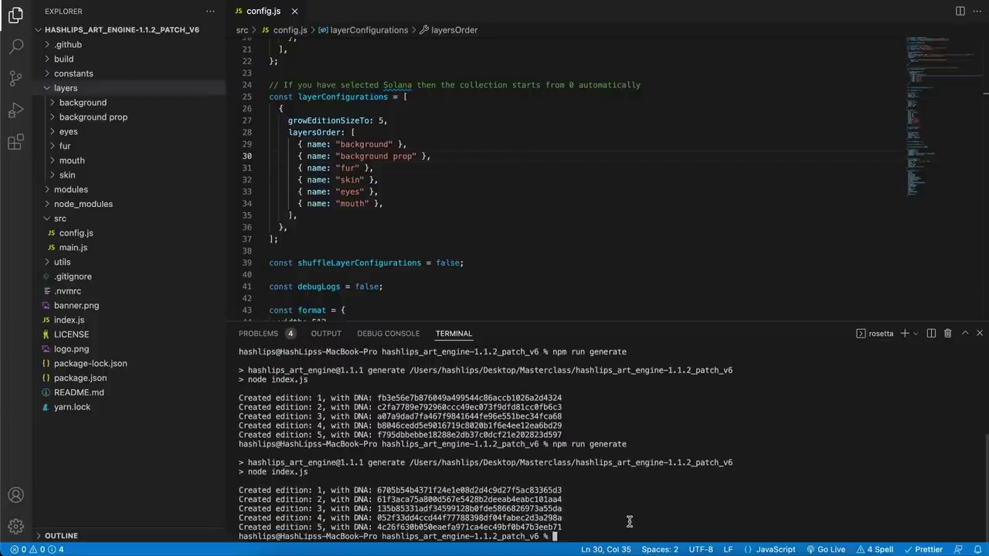
key("Up")
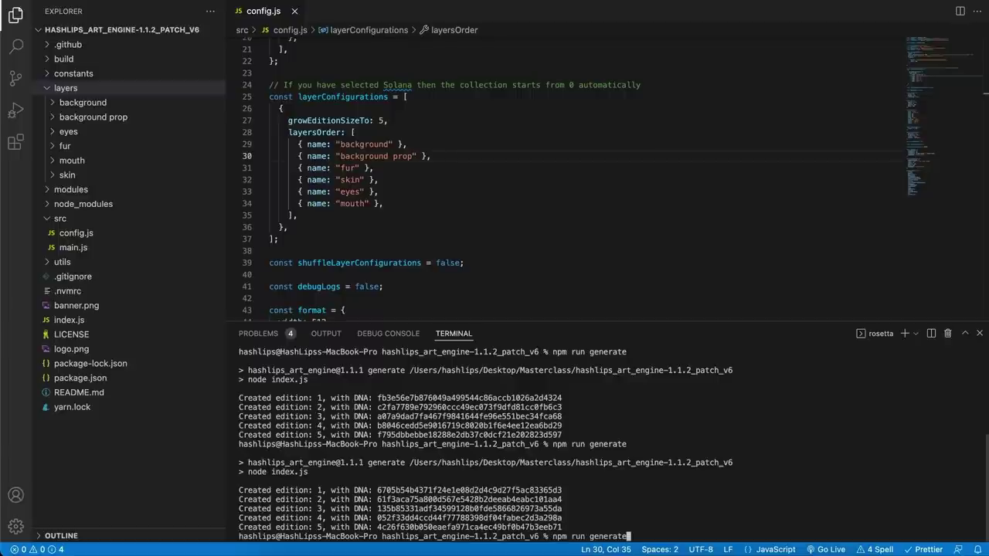
key("Return")
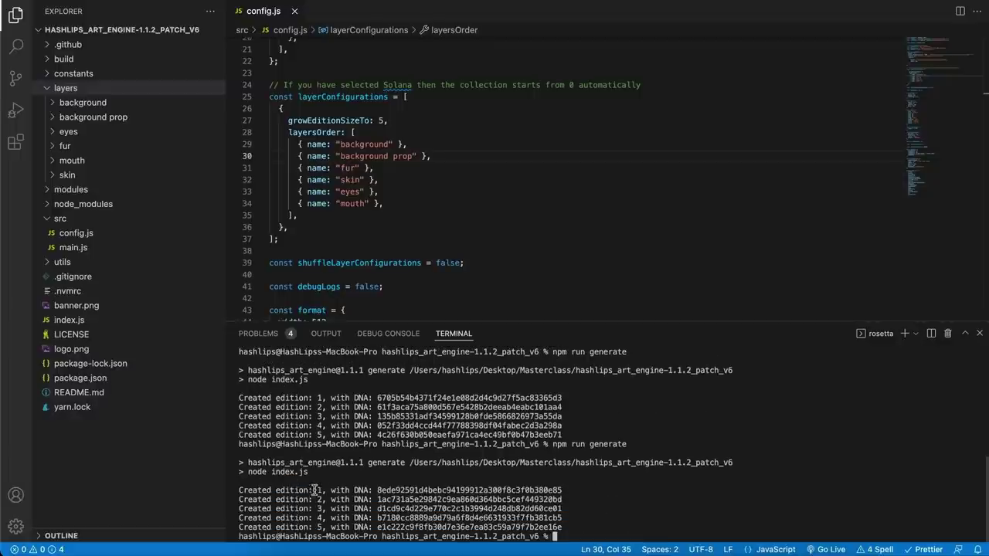
Step: Change growEditionSizeTo from 5 to 20 in config.js and save
double_click(330, 120)
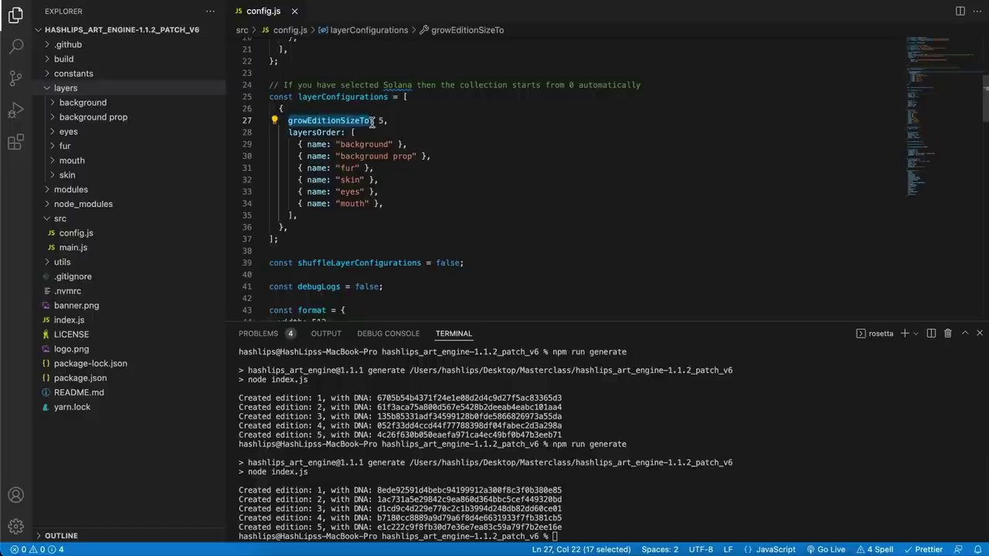
left_click(384, 123)
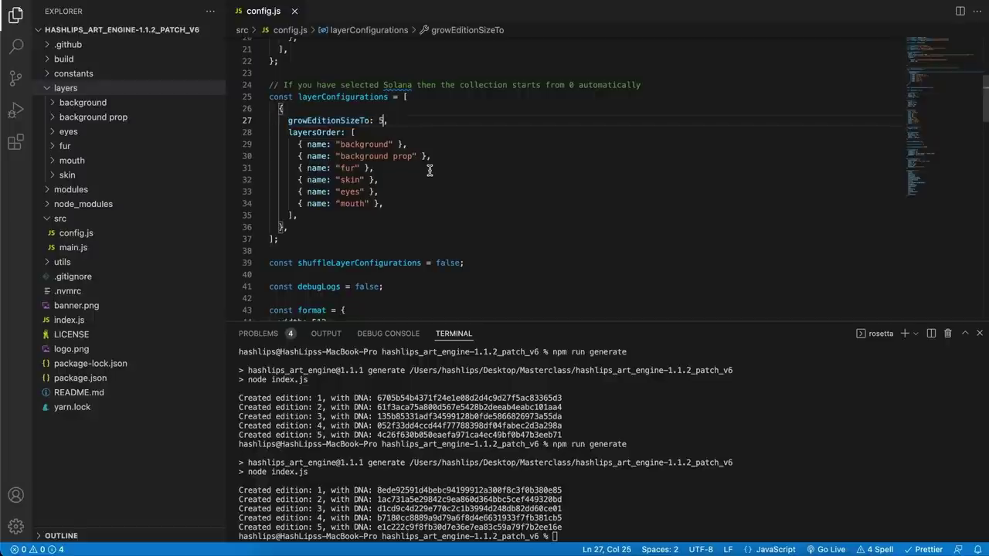
key("BackSpace")
left_click(334, 118)
left_click(399, 119)
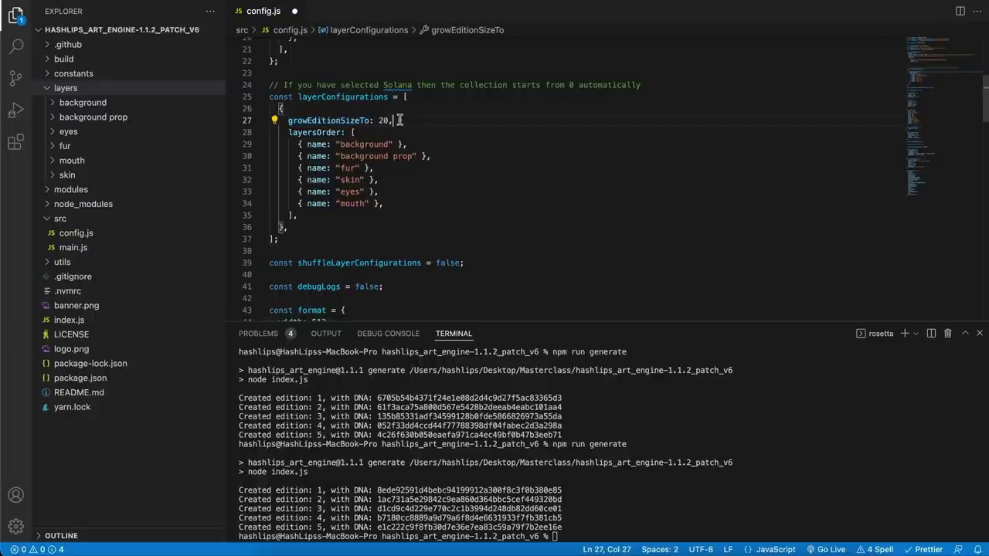
key("super+s")
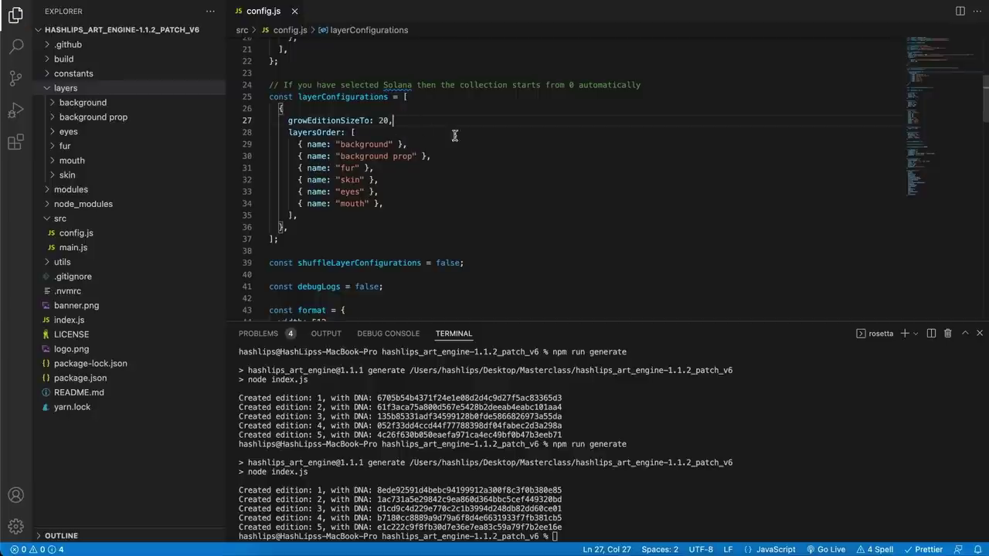
Step: Rerun npm run generate in the terminal to create 20 editions
left_click(775, 506)
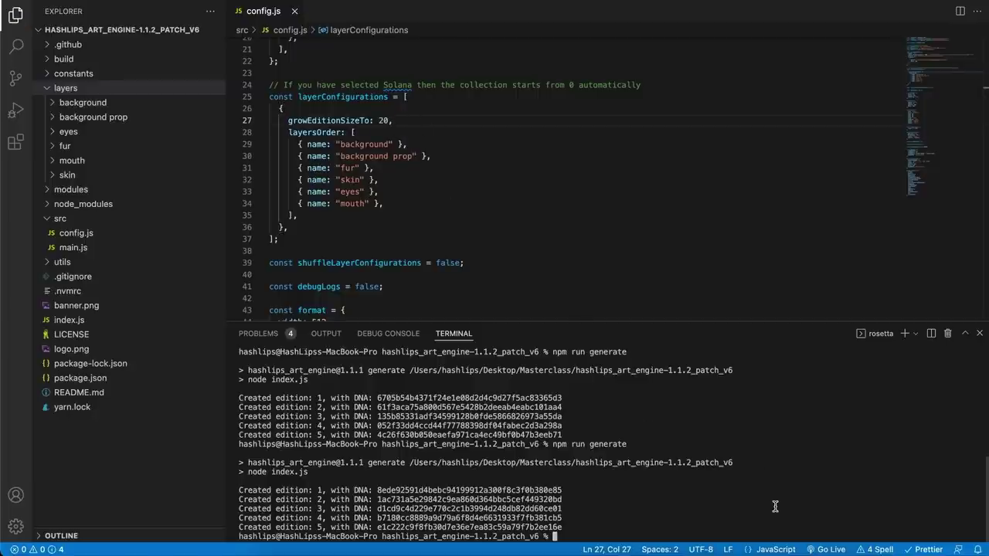
key("Up")
key("Return")
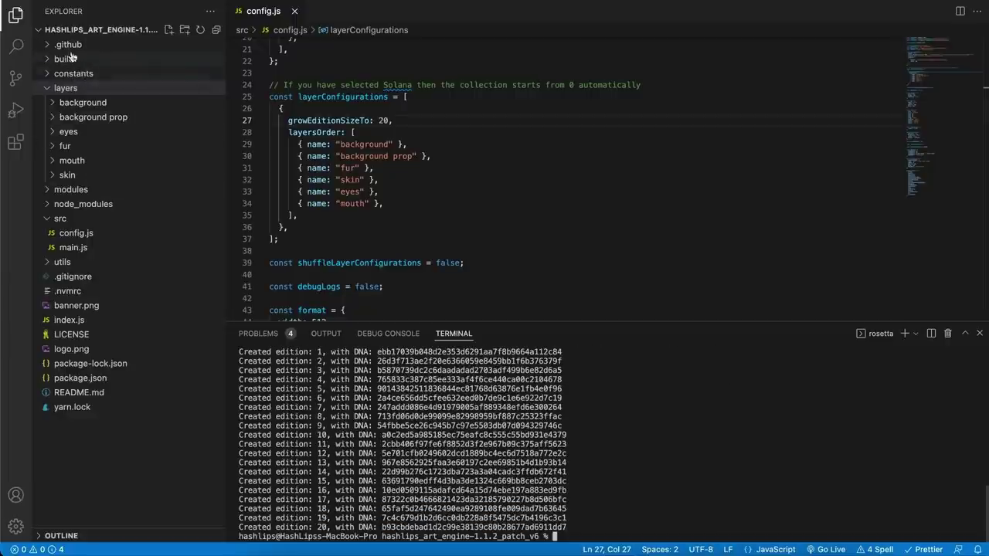
Step: Expand build/images and preview 1.png, 2.png, 3.png, 5.png, 6.png, 7.png, 9.png and 12.png
left_click(74, 61)
left_click(75, 74)
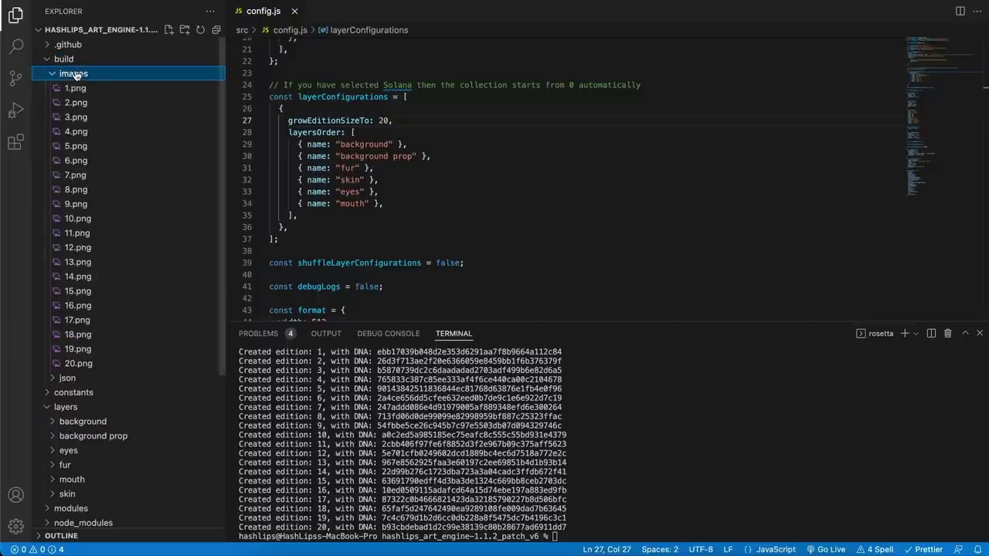
left_click(77, 88)
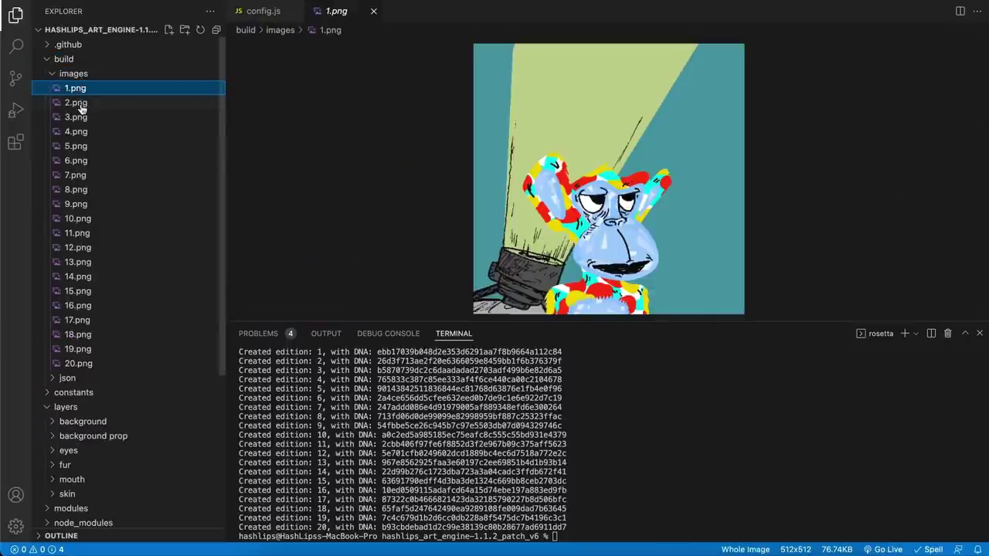
left_click(79, 105)
left_click(78, 120)
left_click(80, 144)
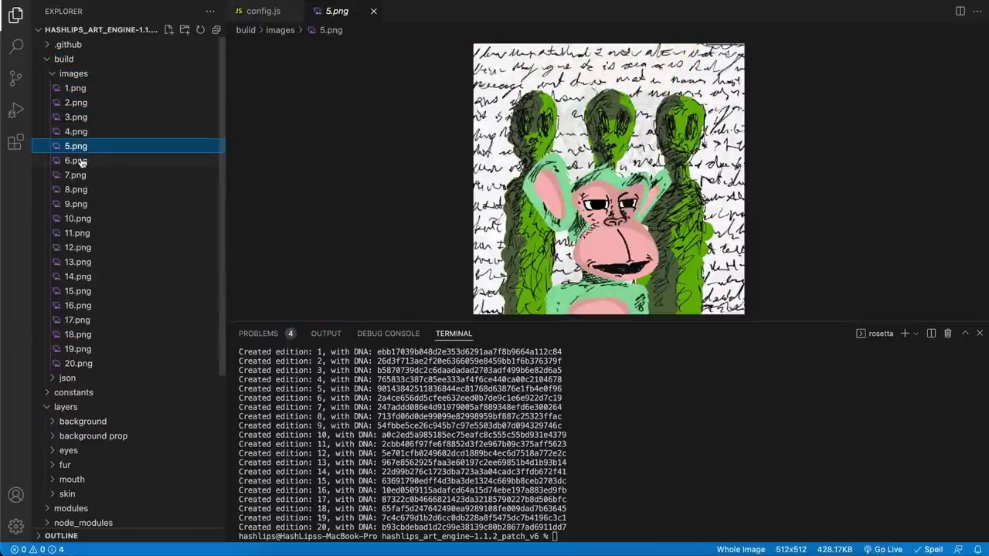
left_click(81, 161)
left_click(79, 175)
left_click(82, 204)
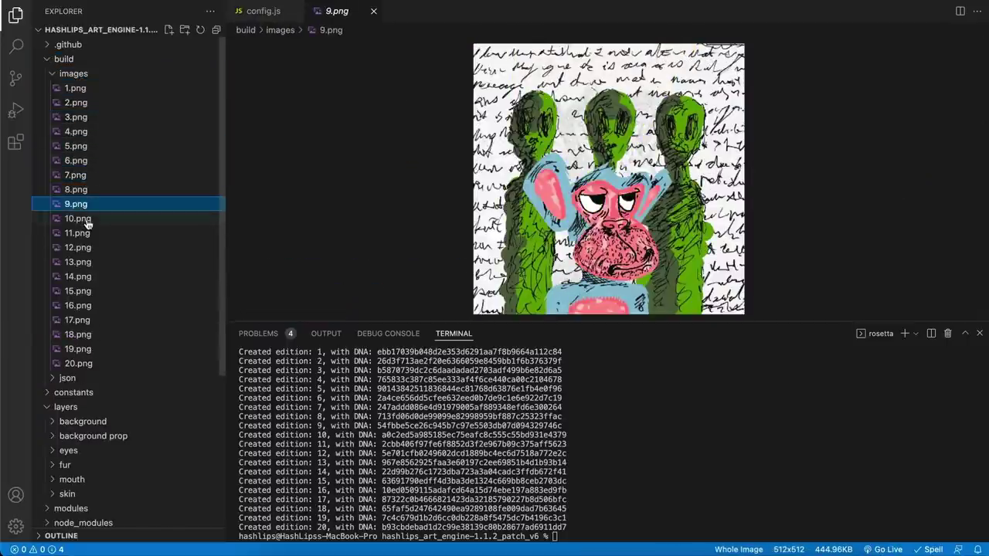
left_click(78, 247)
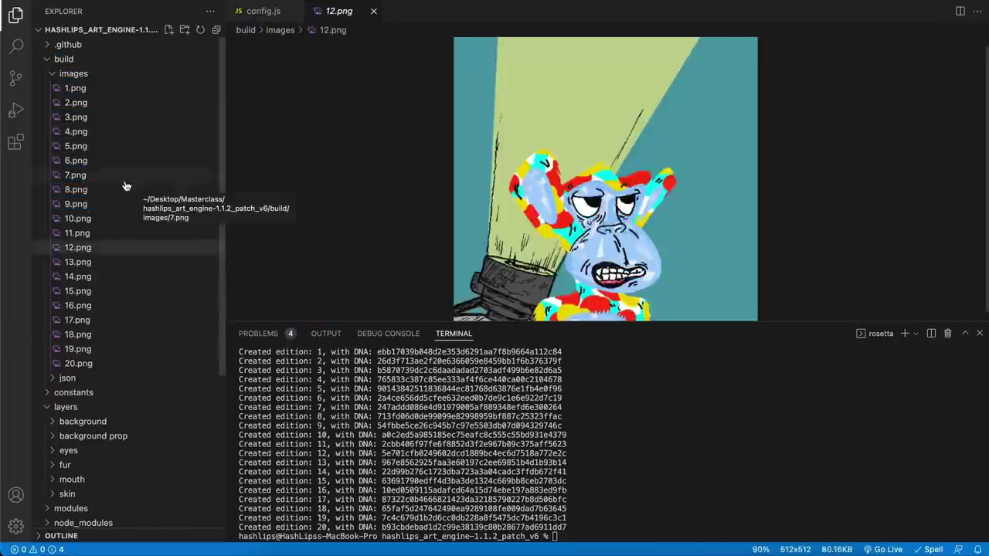
Step: Compare the 1.json metadata traits against the 1.png image, switching back and forth
left_click(70, 378)
left_click(75, 407)
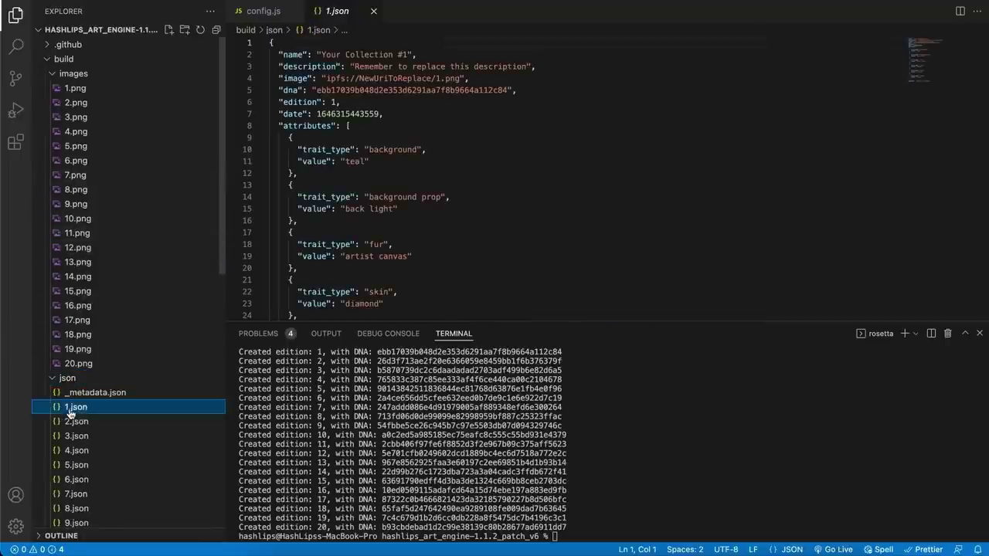
left_click(72, 91)
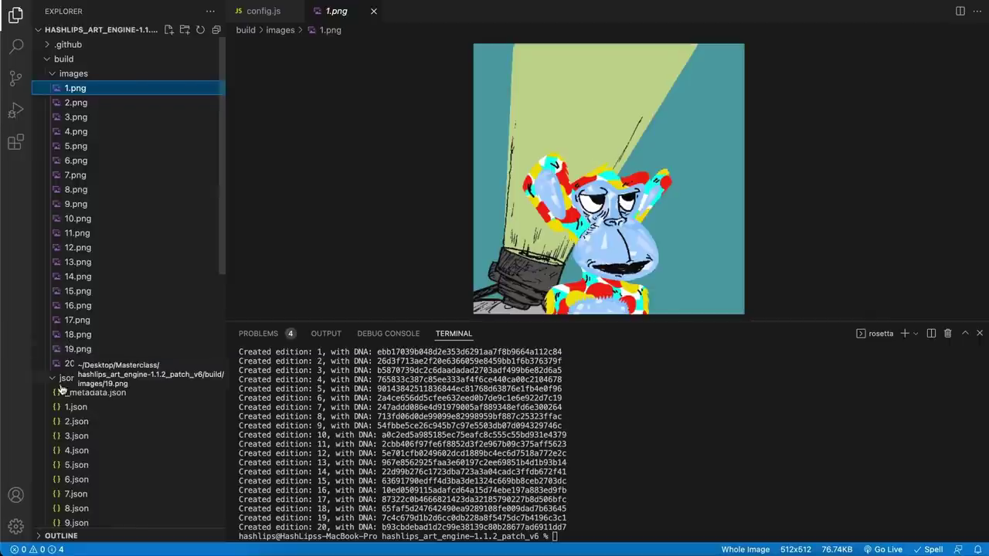
left_click(76, 409)
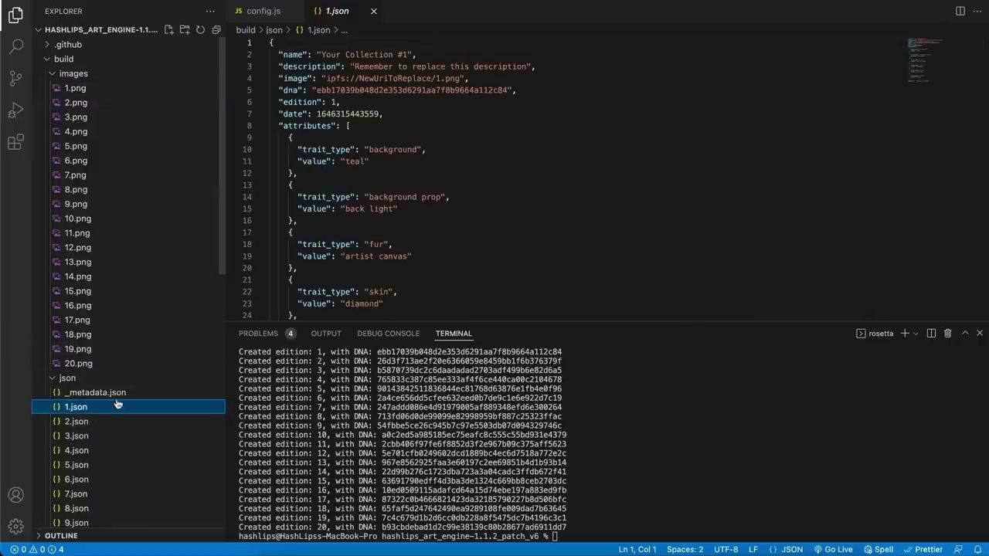
scroll(352, 162, "down", 1)
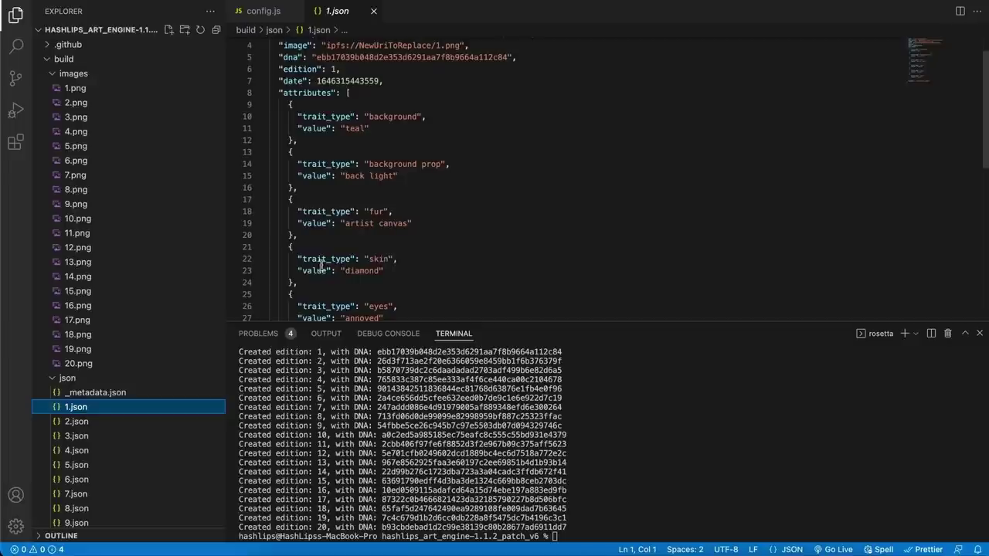
left_click(84, 91)
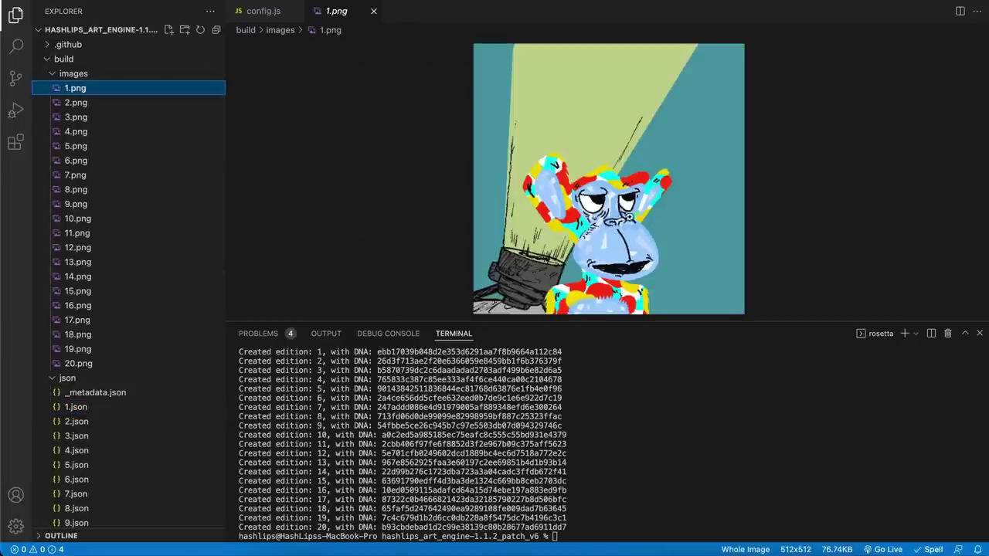
left_click(89, 408)
scroll(399, 190, "down", 8)
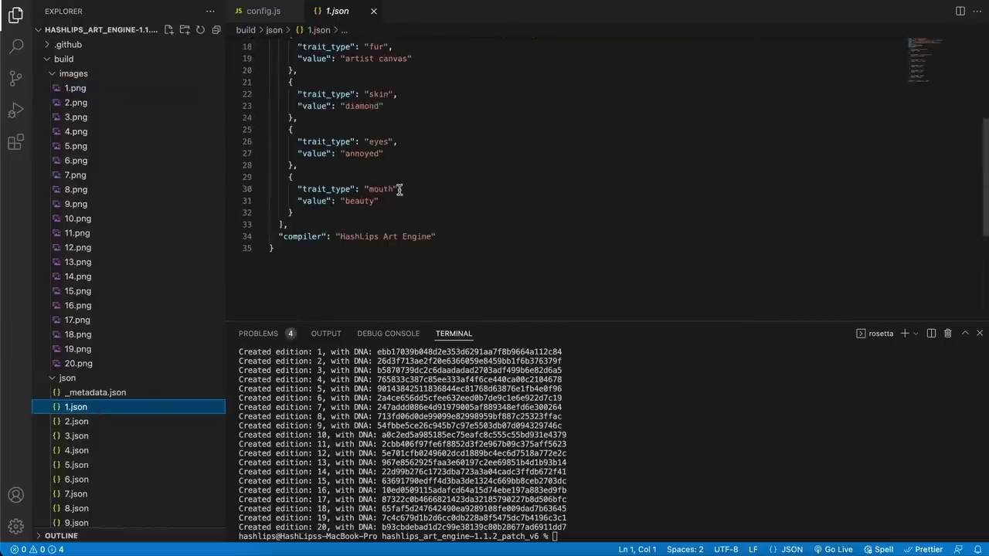
scroll(399, 190, "up", 10)
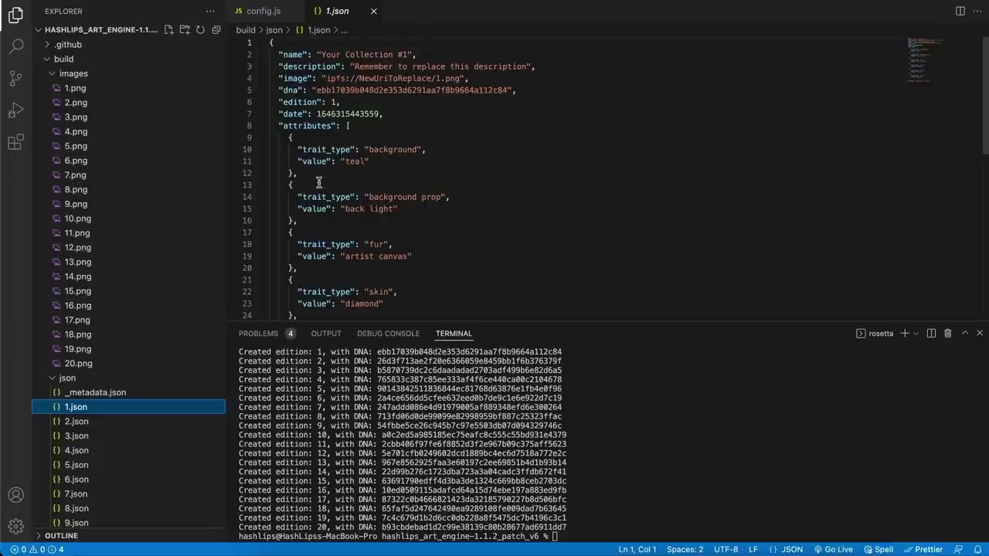
Step: Highlight the name and description fields in 1.json, then return to config.js
left_click(479, 172)
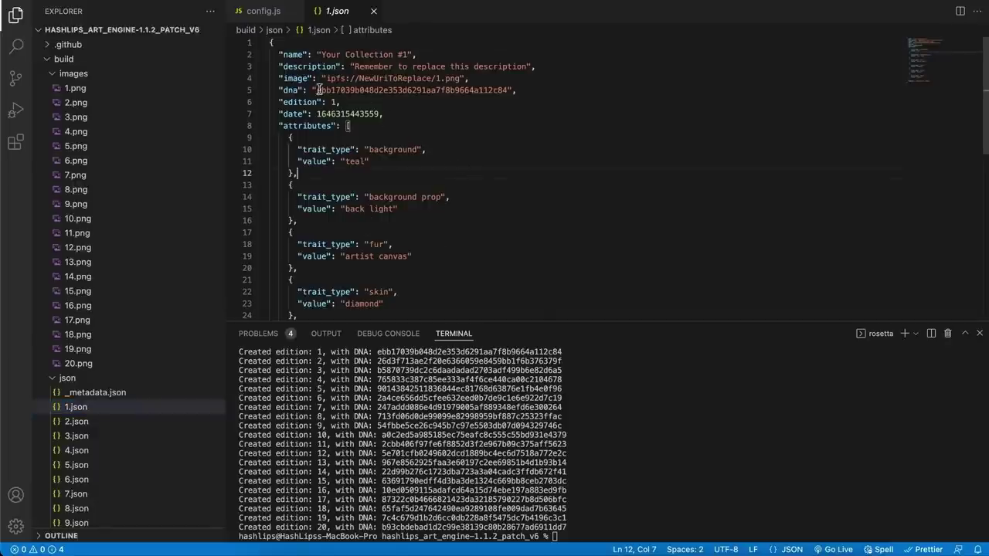
double_click(292, 55)
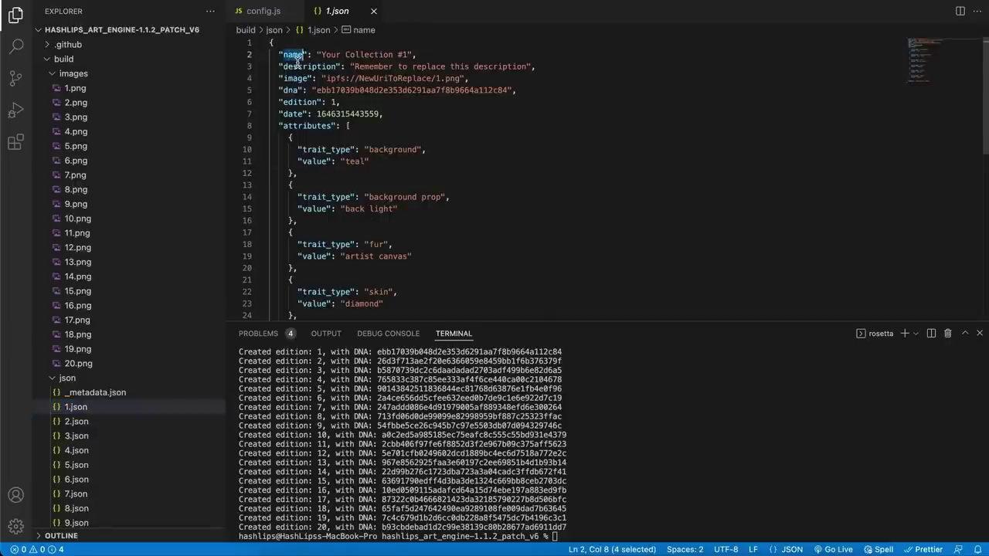
double_click(314, 68)
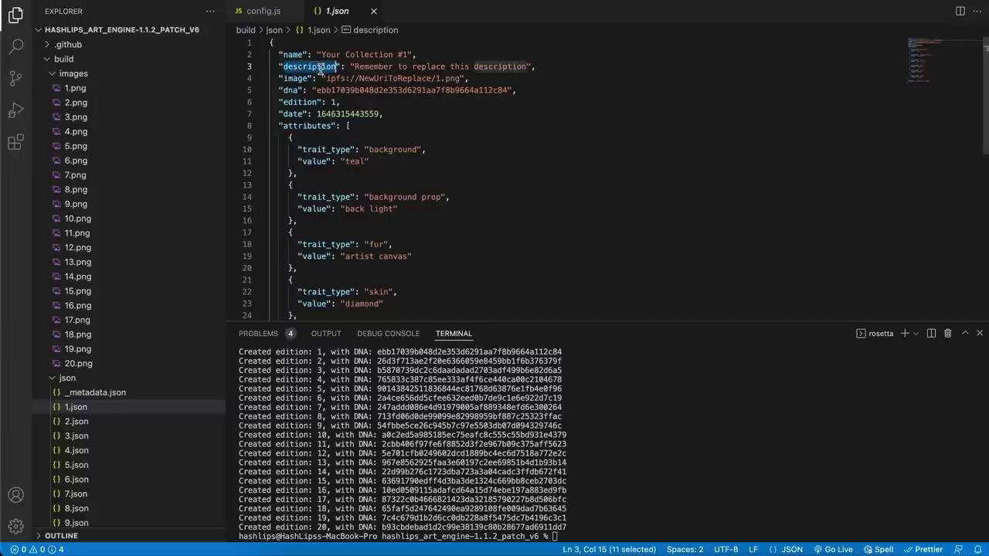
left_click(251, 13)
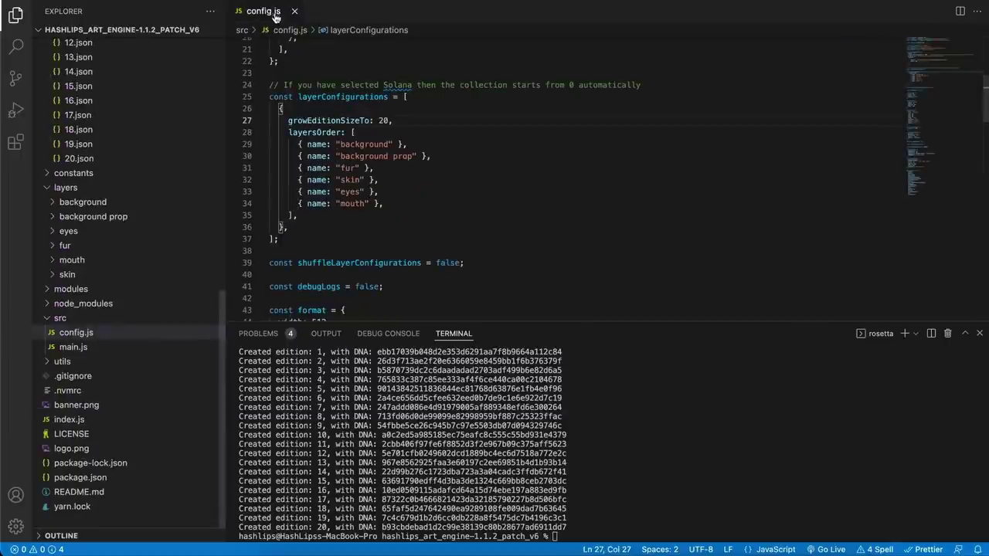
Step: Change namePrefix to 'Cool ape' and description to 'This too' in config.js, and save
left_click(81, 340)
scroll(371, 218, "up", 5)
scroll(371, 219, "up", 1)
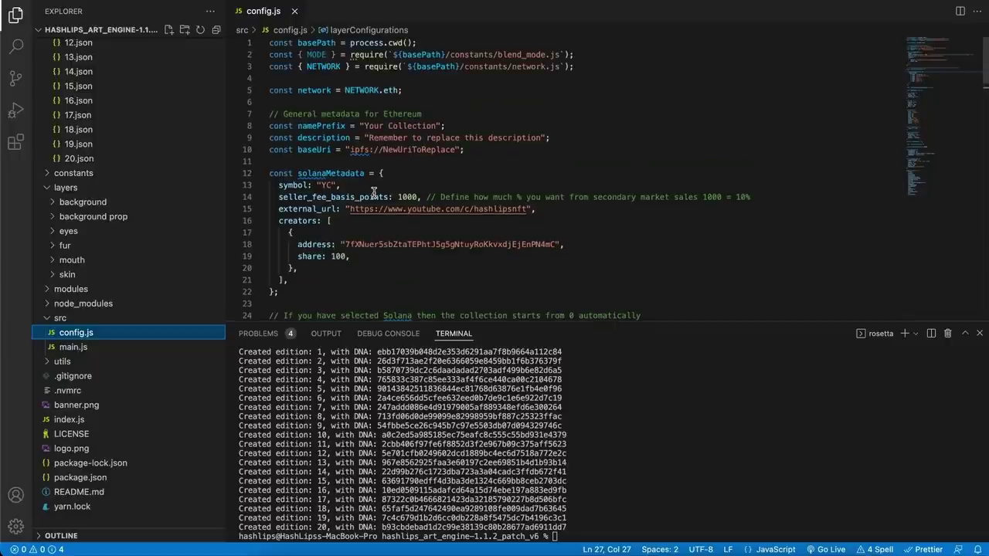
left_click_drag(364, 125, 437, 126)
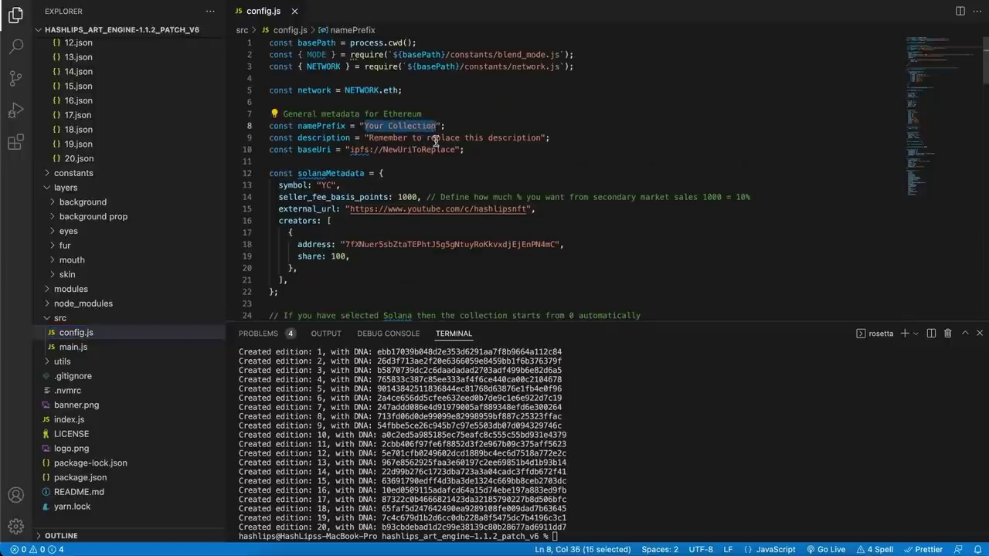
type("Cool ap")
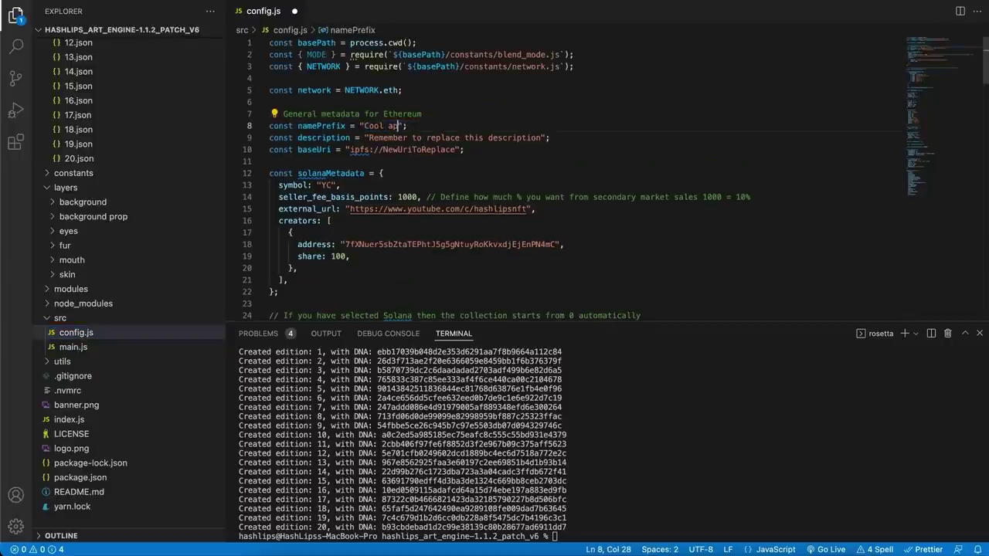
left_click_drag(369, 138, 543, 143)
type("This")
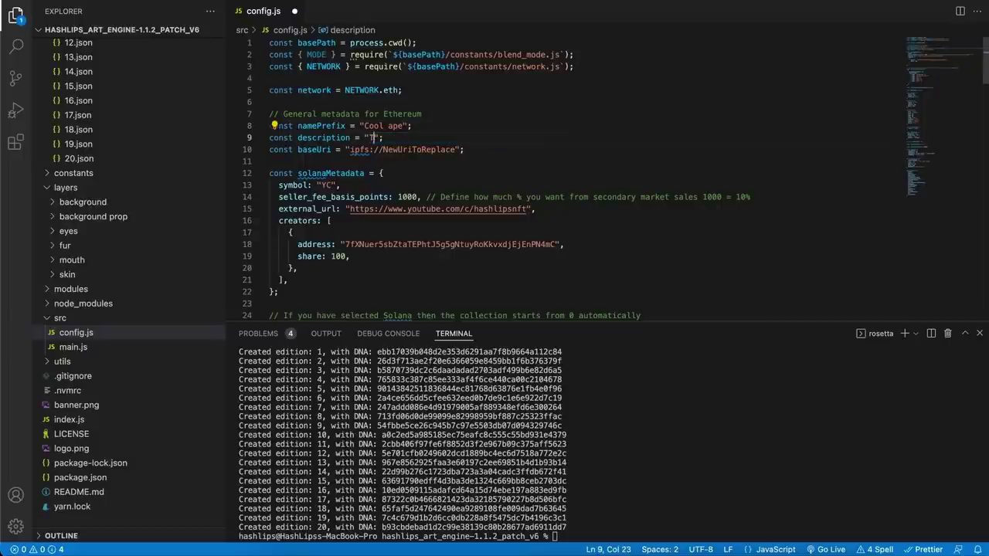
type(" too")
left_click(638, 116)
key("ctrl+s")
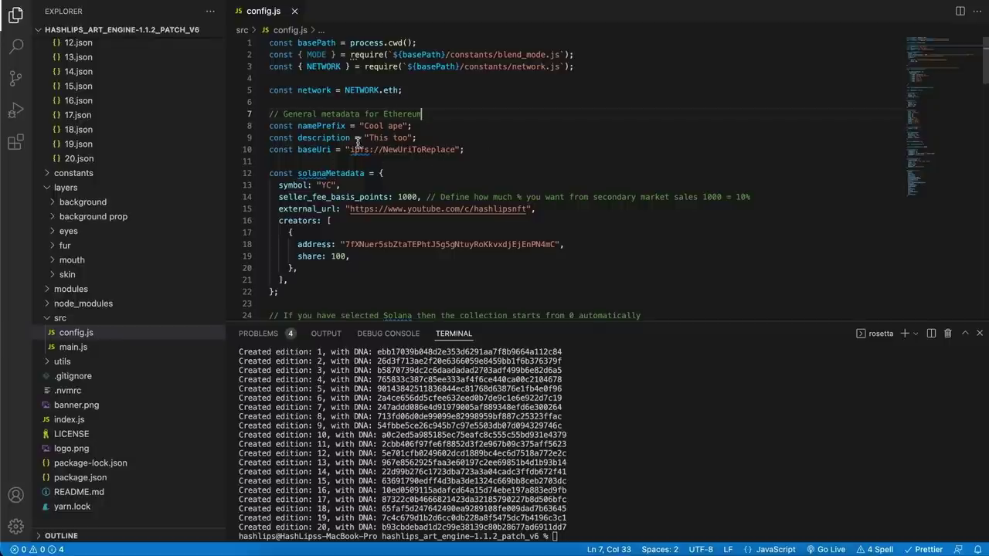
Step: Rerun npm run generate in the terminal to rebuild the editions
left_click(516, 163)
left_click(702, 435)
key("Up")
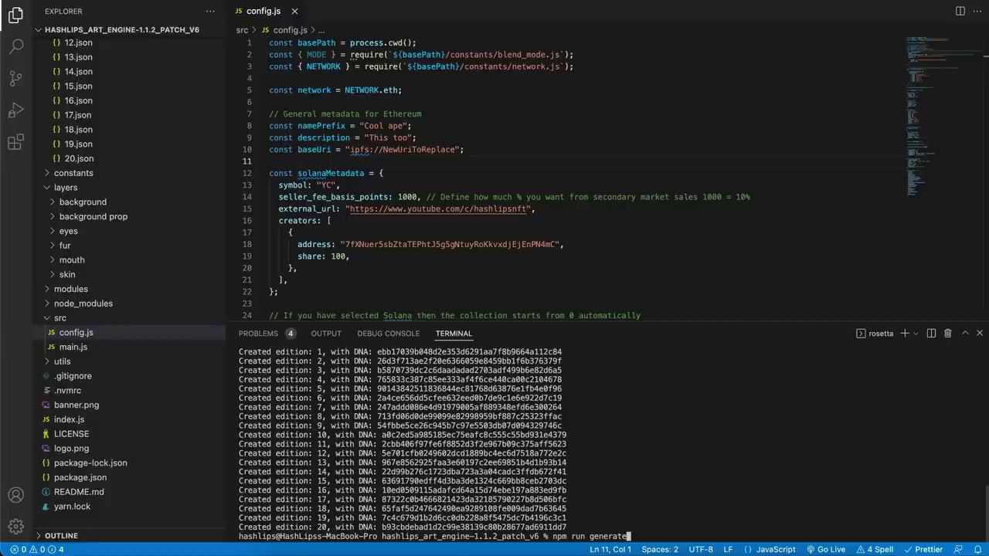
key("Return")
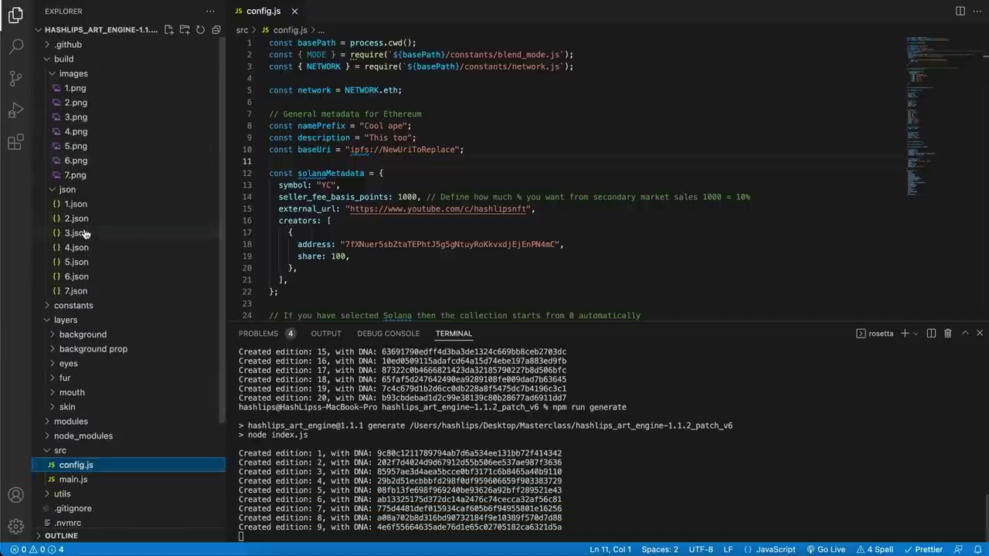
Step: Open 3.json, verify name 'Cool ape #3' and description 'This too', and shrink the terminal
left_click(73, 261)
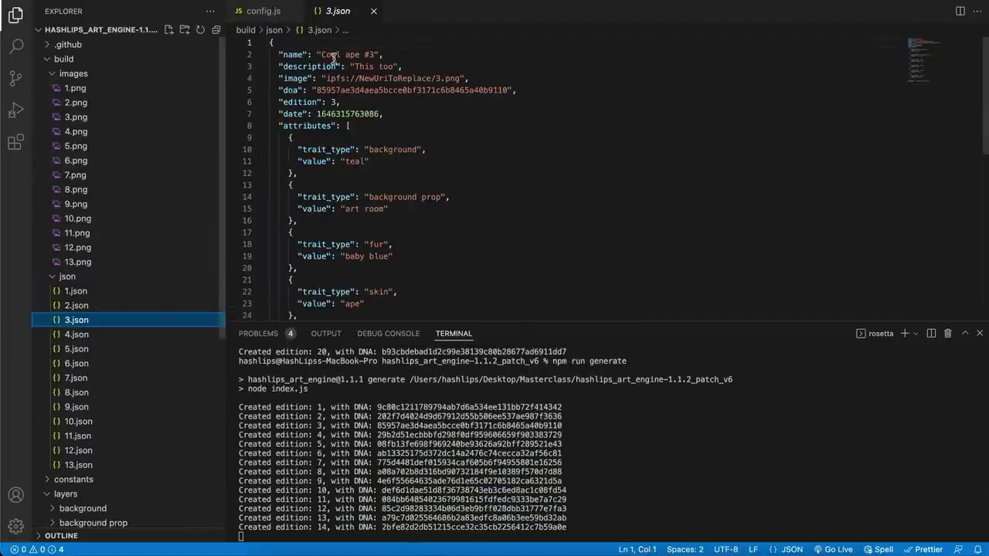
left_click_drag(322, 55, 357, 55)
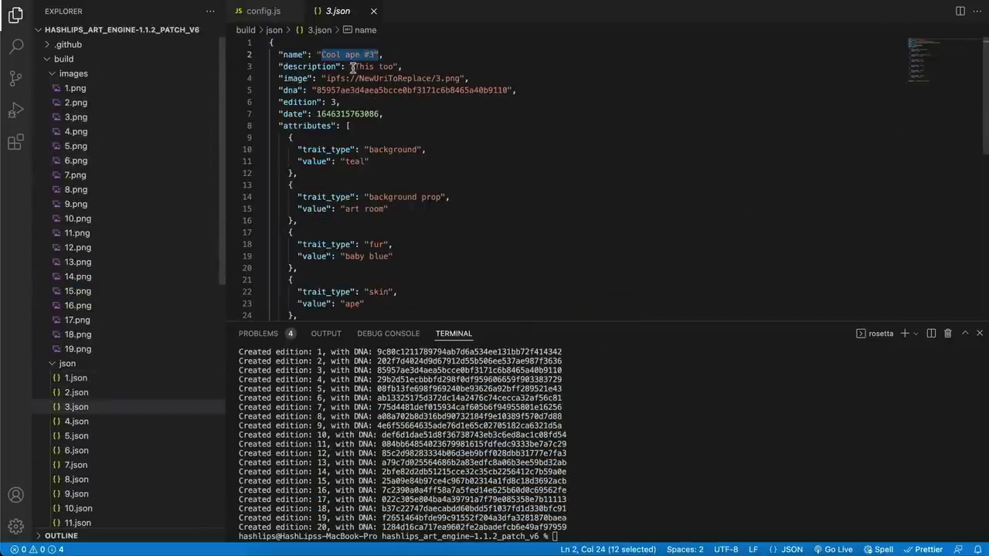
double_click(312, 67)
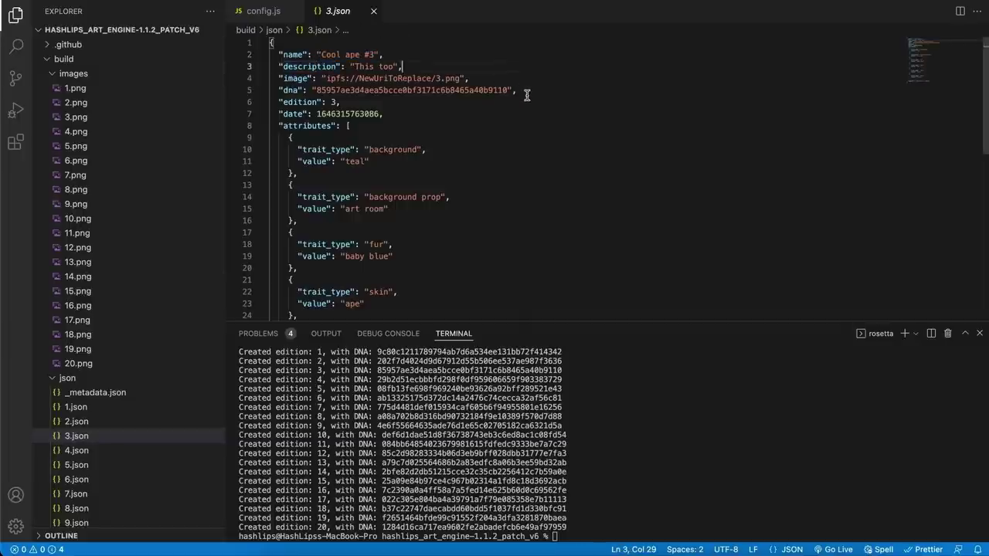
left_click(531, 137)
left_click_drag(567, 320, 592, 448)
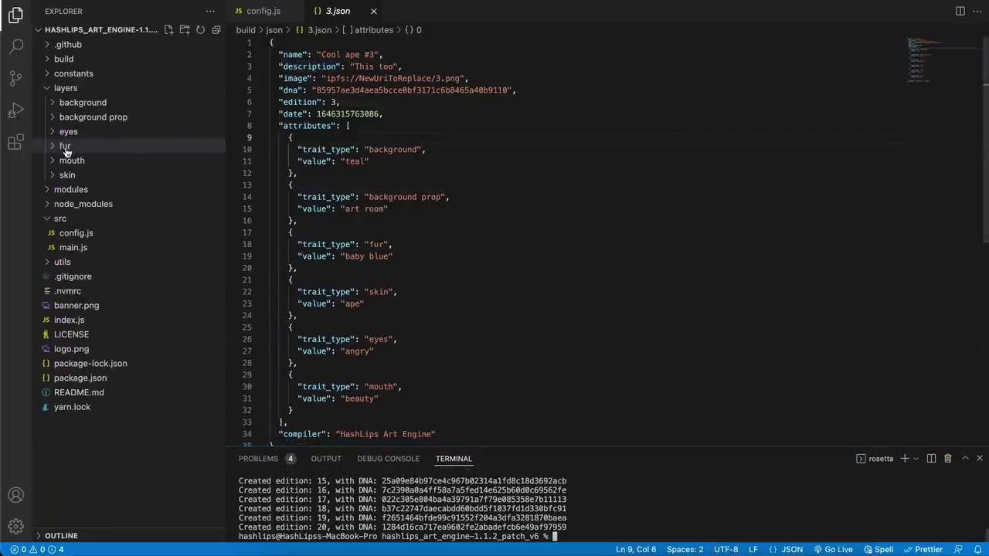
Step: Preview the sunny yellow, ultimate script and teal background PNGs in layers/background
left_click(90, 105)
left_click(91, 118)
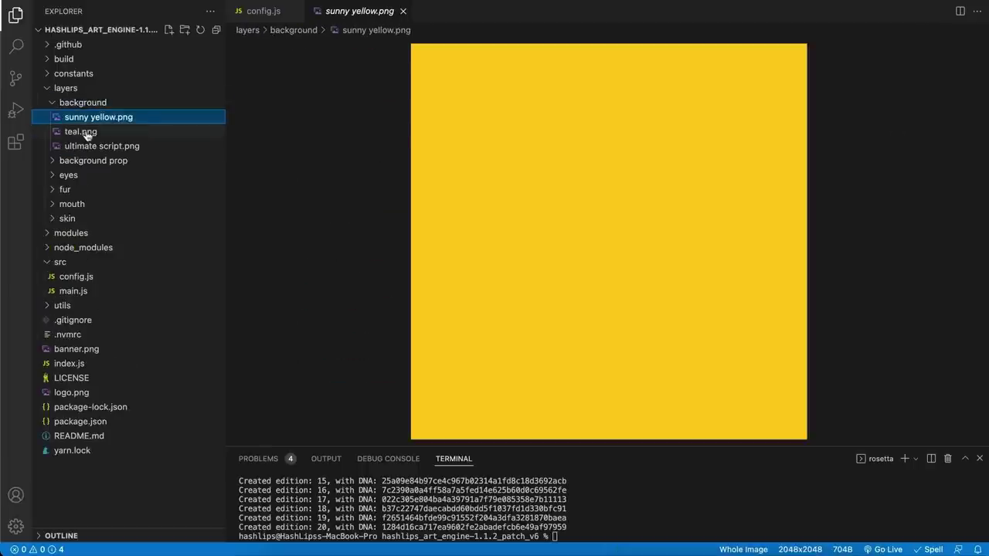
left_click(92, 147)
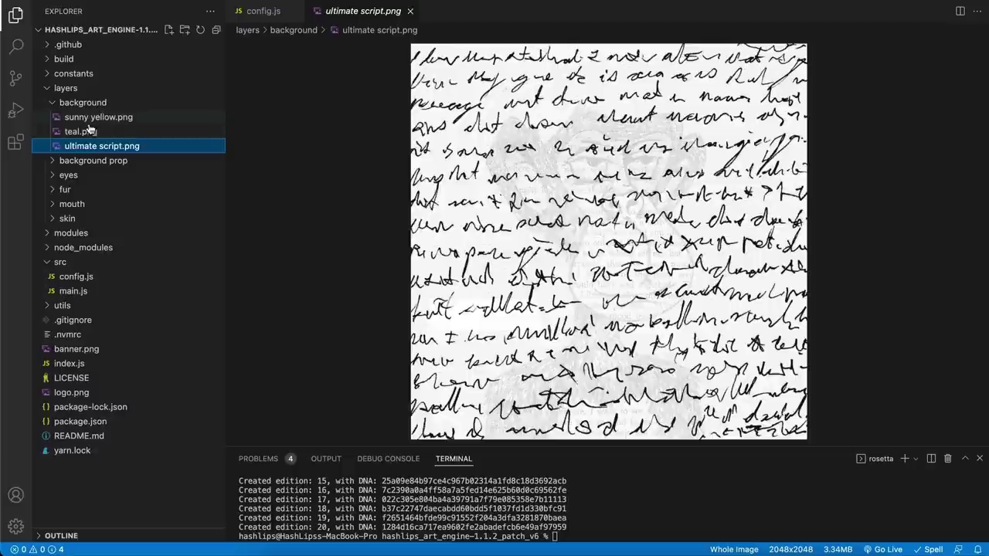
left_click(94, 134)
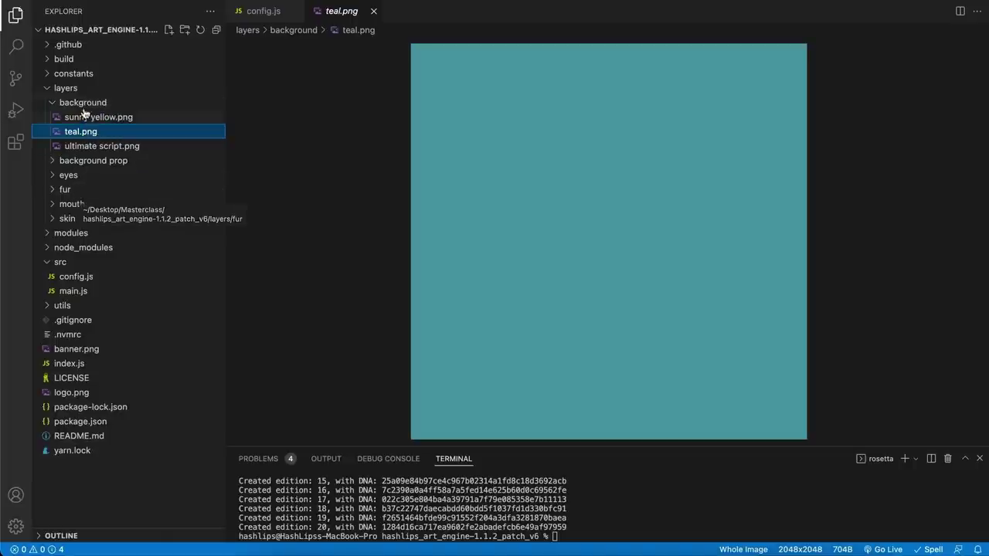
left_click(127, 151)
Step: Rename the backgrounds to ultimate script#2.png and teal#20.png
key("Return")
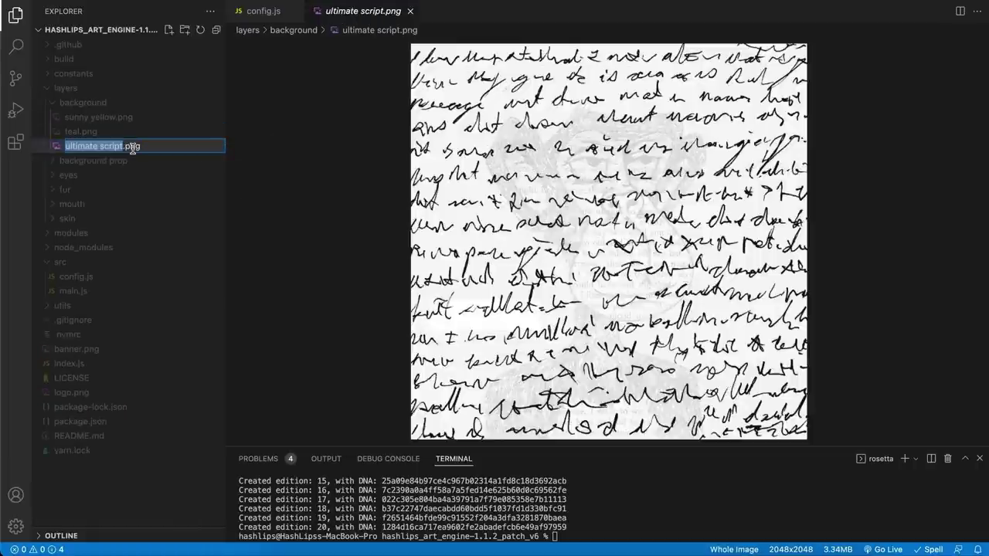
key("Right")
type("#2")
key("Return")
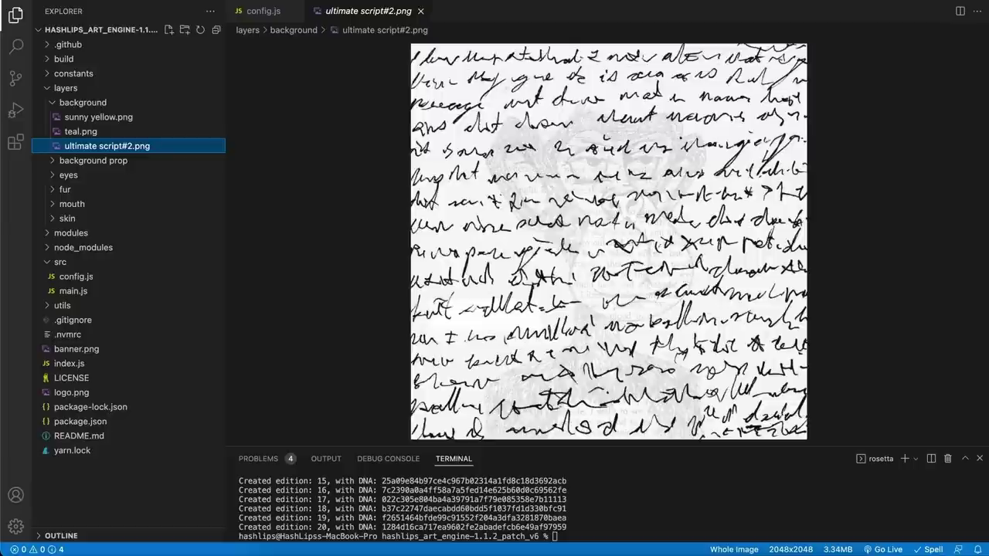
left_click(83, 131)
key("Return")
key("Right")
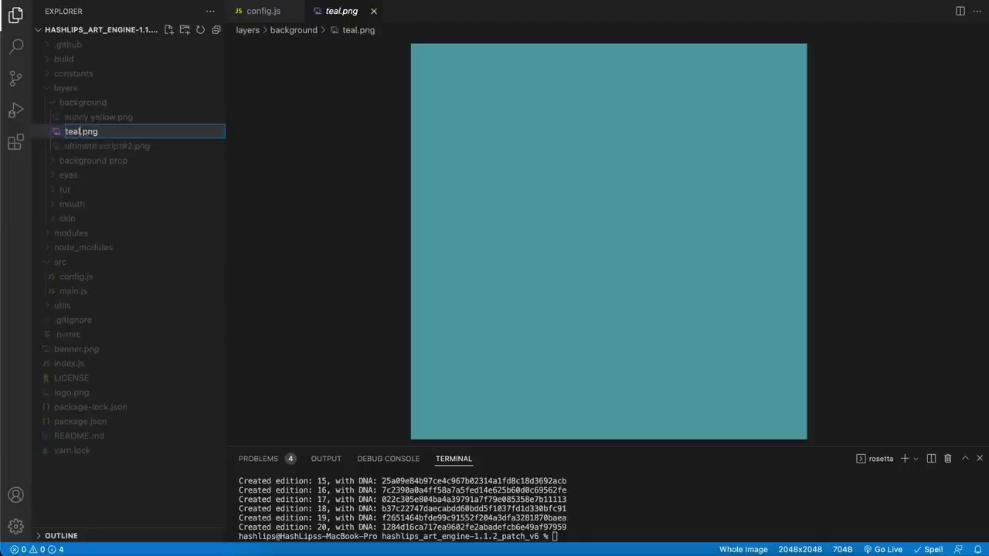
type("#20")
key("Return")
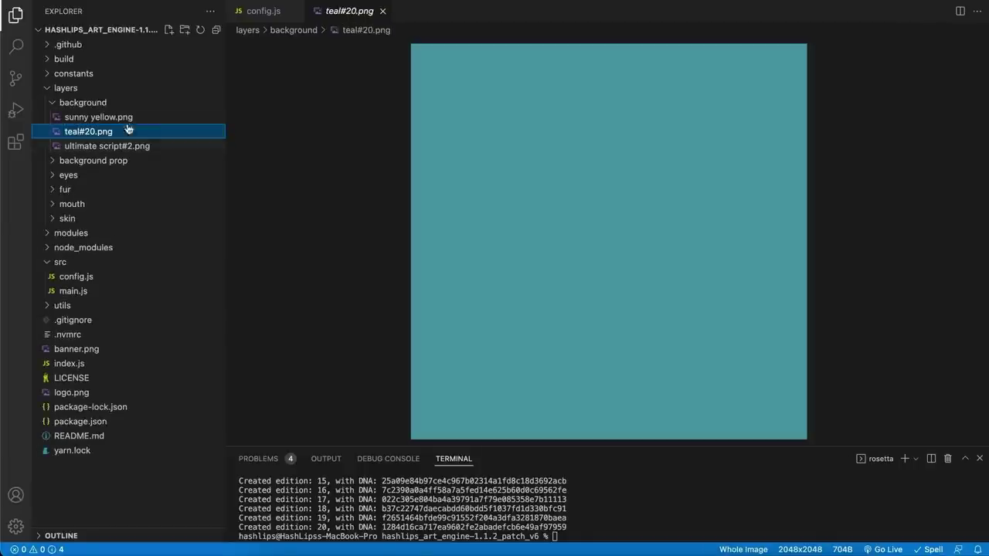
Step: Rename the sunny yellow background to sunny yellow#100.png and collapse the background folder
left_click(88, 121)
key("Return")
left_click(115, 116)
type("+")
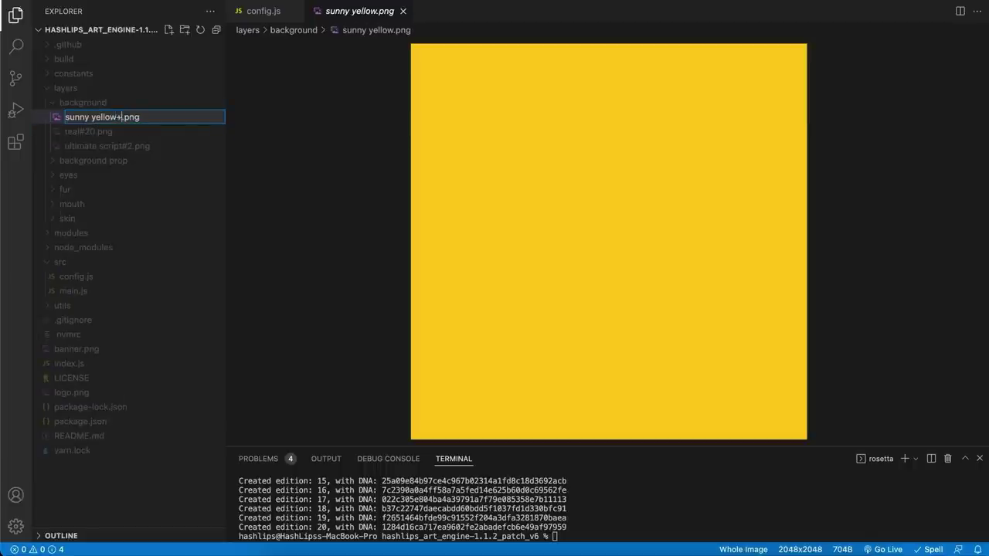
type("#100")
left_click(112, 145)
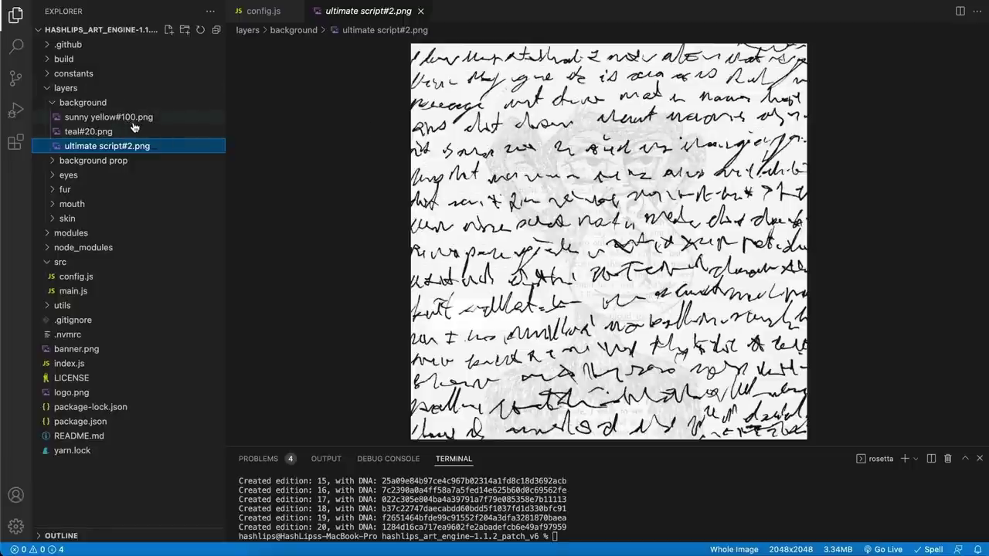
left_click(93, 105)
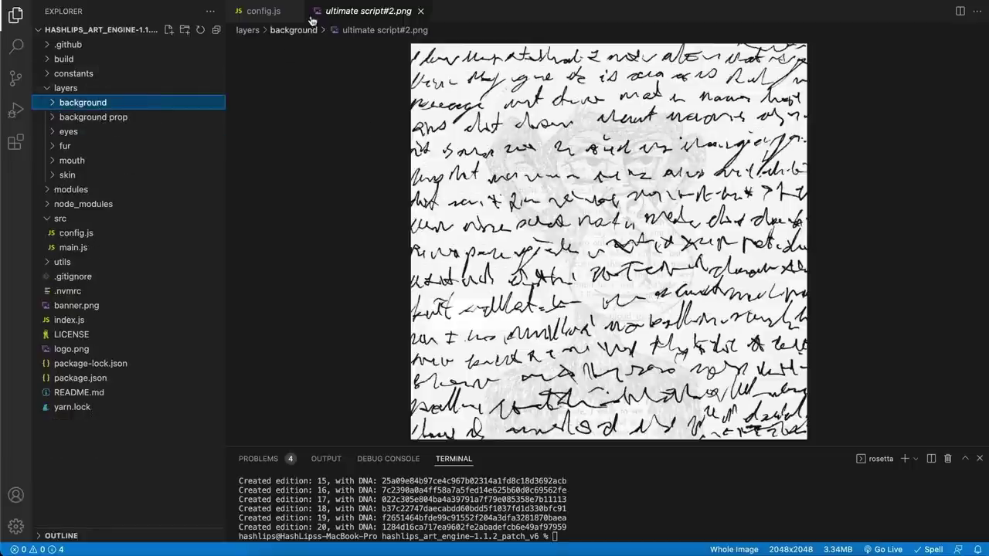
Step: Rerun npm run generate in the terminal with the new background weights
left_click(666, 507)
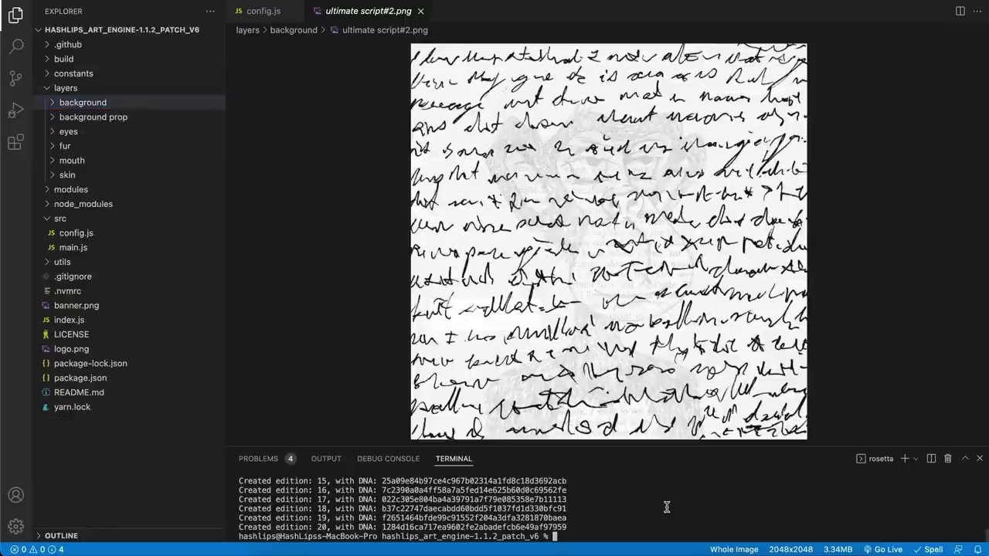
key("Up")
key("Return")
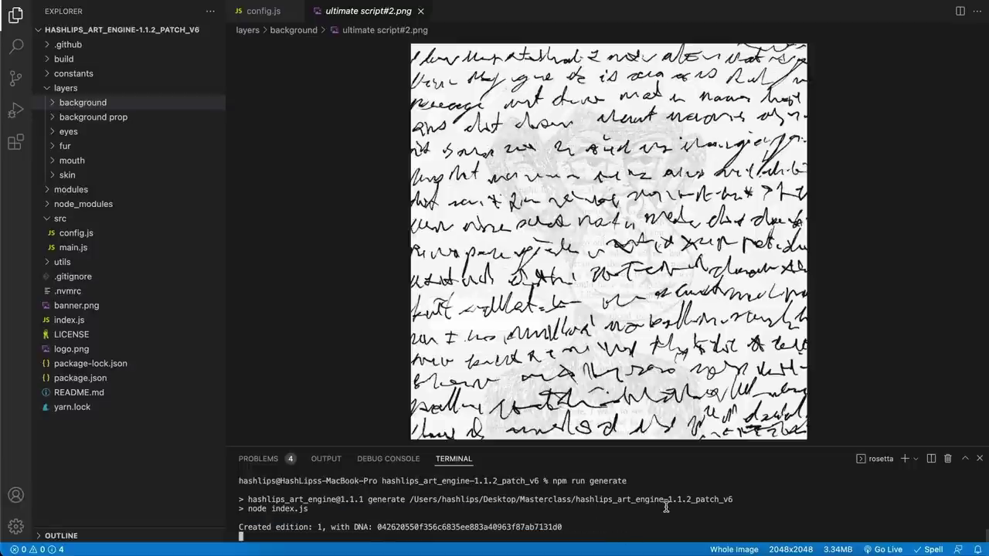
Step: Preview the regenerated images 1.png through 20.png in build/images
left_click(91, 62)
left_click(78, 73)
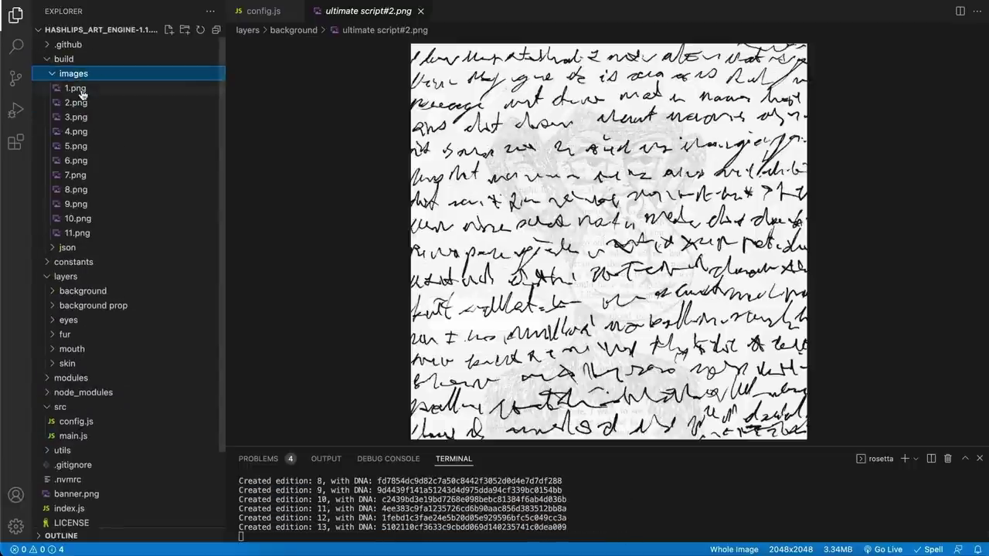
left_click(76, 88)
left_click(79, 104)
left_click(81, 117)
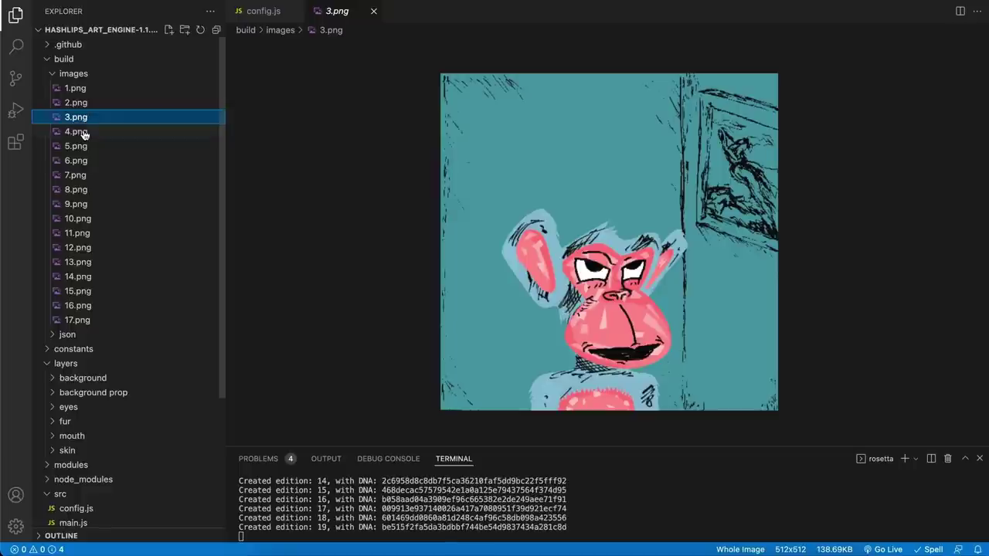
left_click(77, 132)
left_click(112, 120)
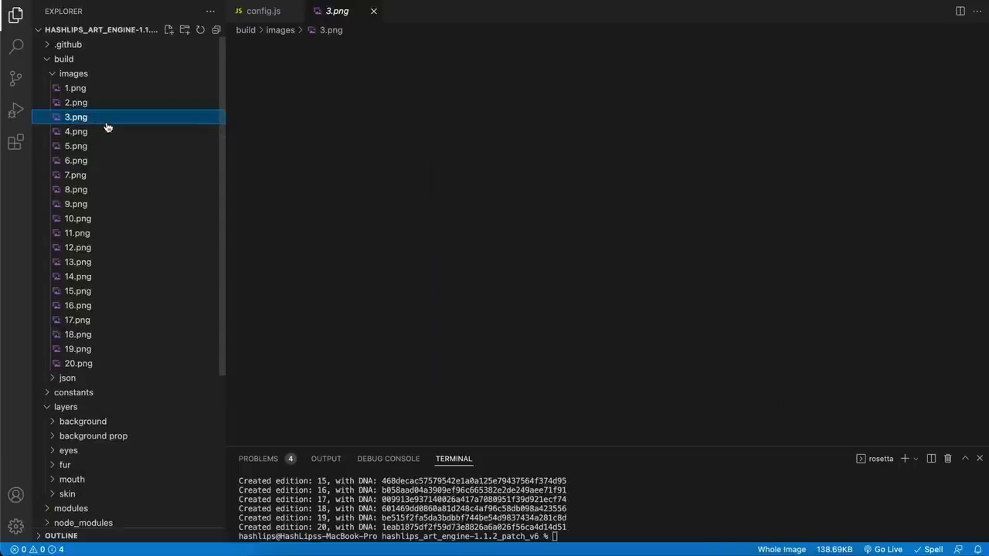
left_click(75, 161)
left_click(84, 191)
left_click(81, 204)
left_click(84, 219)
left_click(83, 233)
left_click(85, 251)
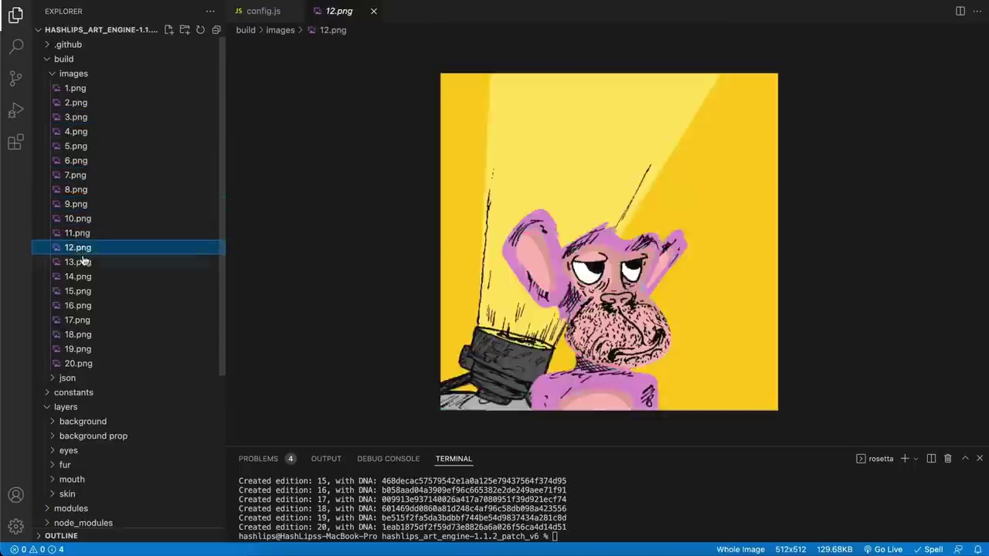
left_click(84, 263)
left_click(87, 289)
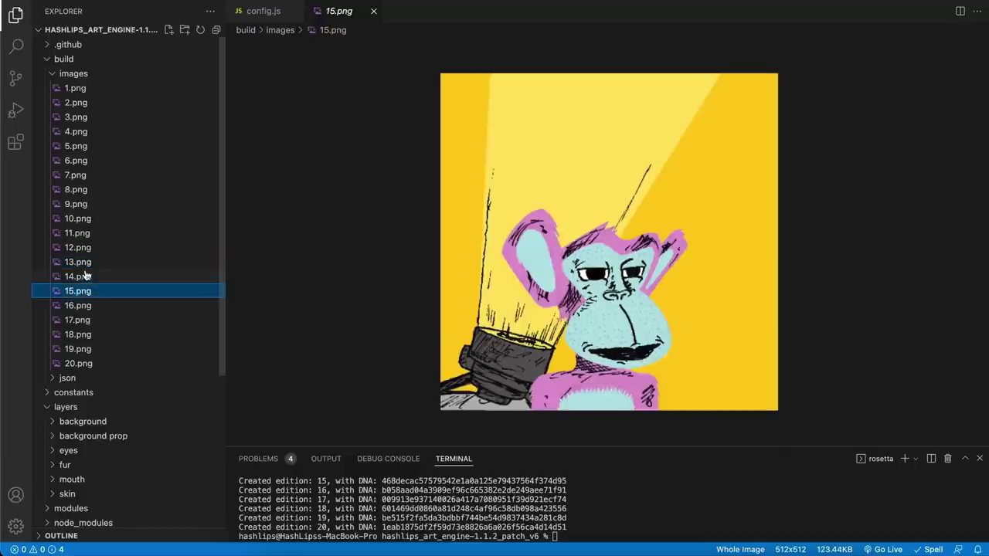
left_click(85, 305)
left_click(86, 322)
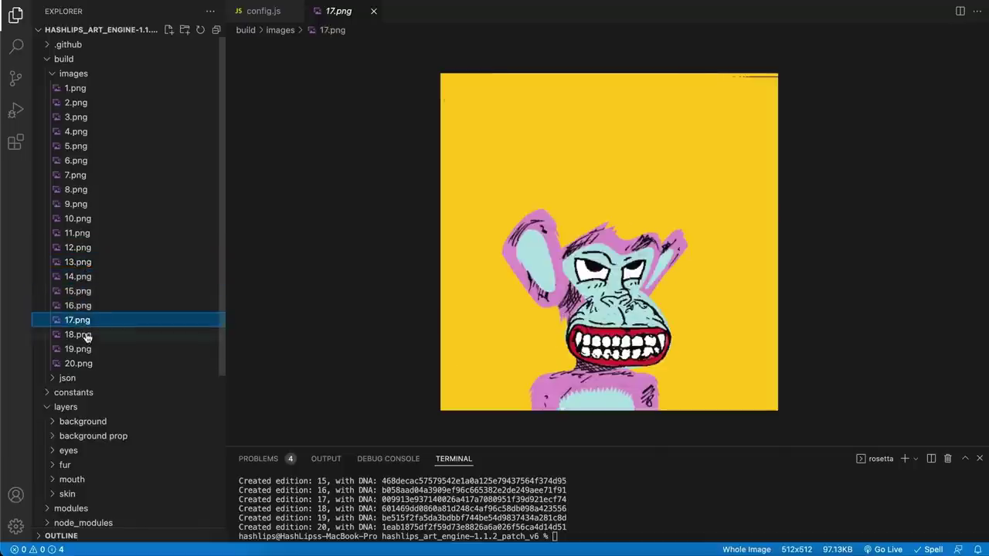
left_click(86, 336)
left_click(87, 349)
left_click(91, 363)
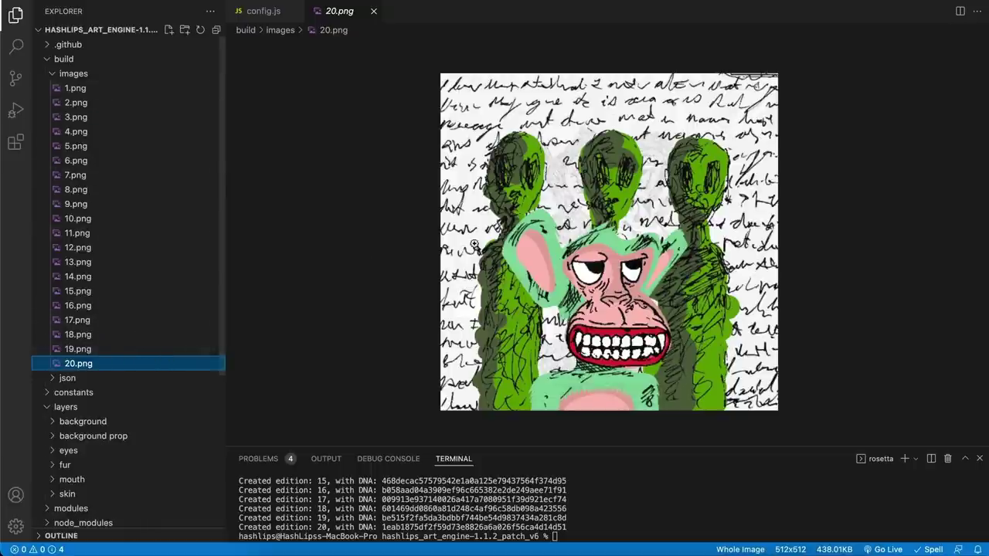
Step: Step back through images 19.png down to 9.png, then collapse and re-expand the images folder
left_click(82, 348)
left_click(83, 333)
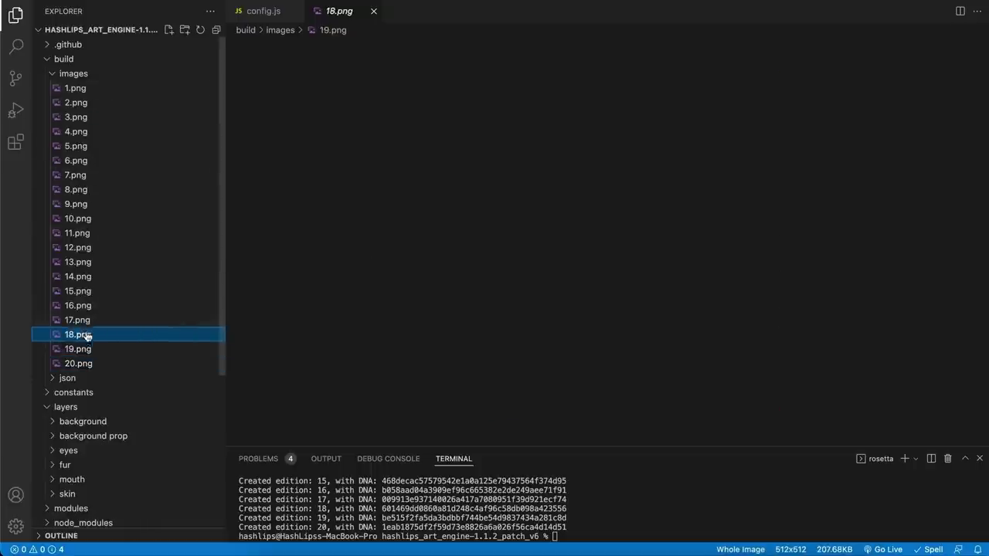
left_click(83, 319)
left_click(84, 306)
left_click(83, 292)
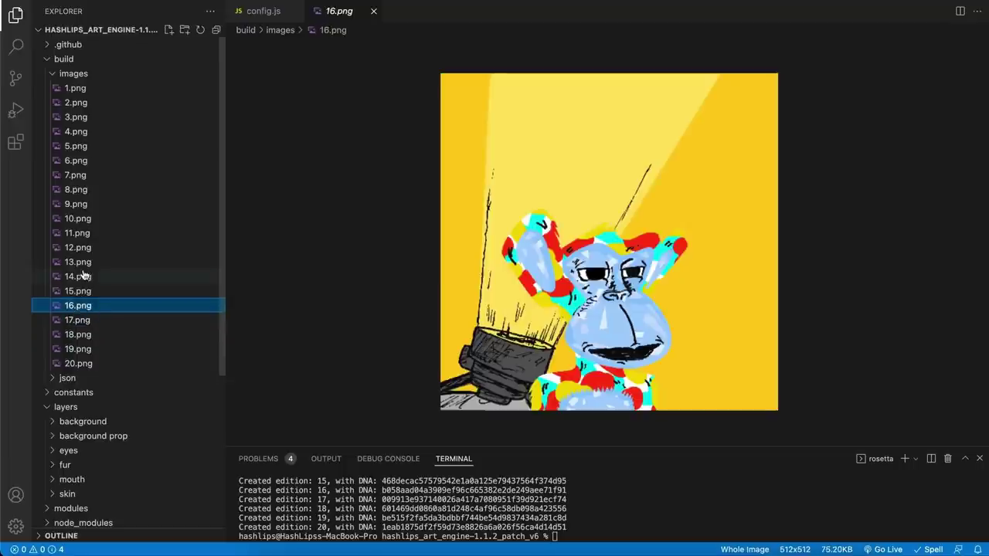
left_click(83, 276)
left_click(85, 263)
left_click(81, 248)
left_click(75, 233)
left_click(75, 204)
left_click(70, 74)
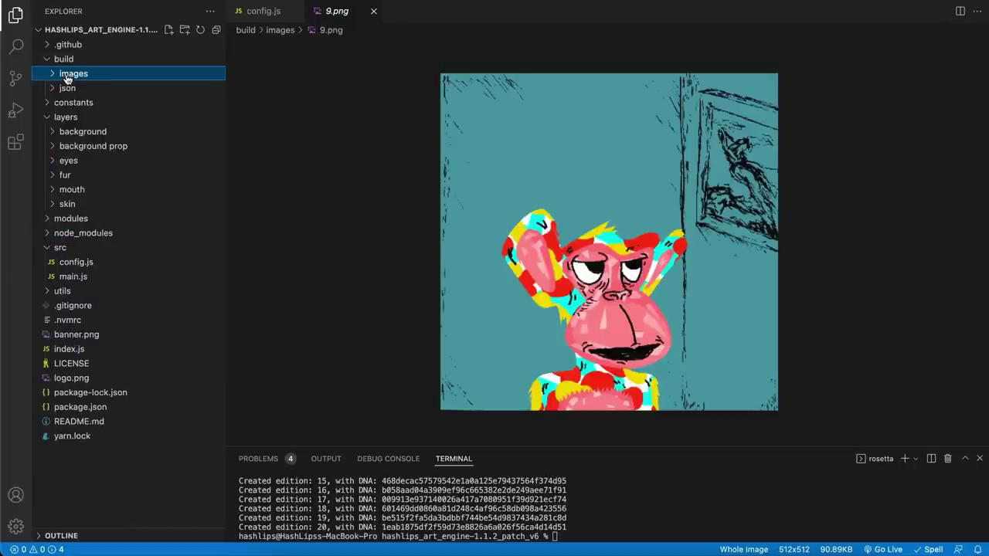
left_click(89, 134)
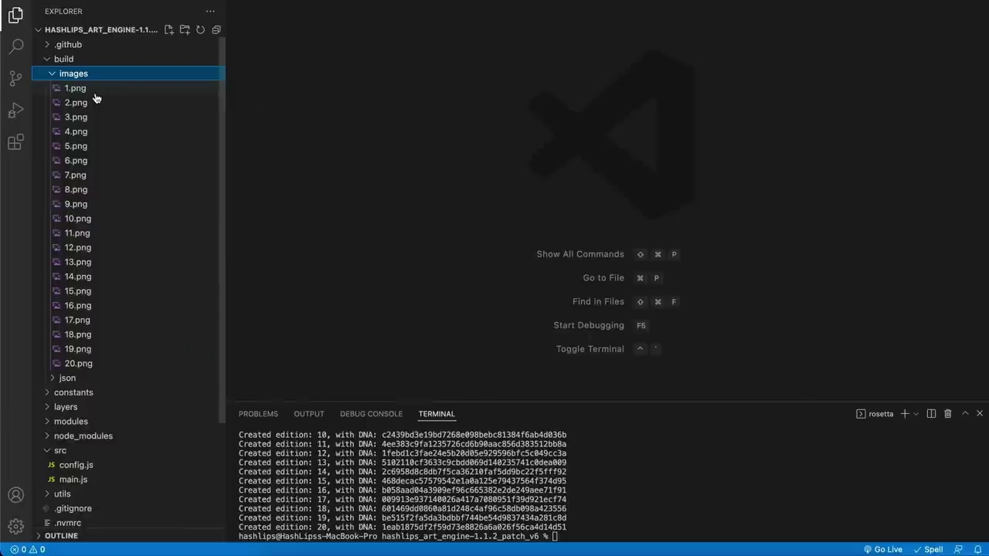
Step: Preview generated images 1.png, 2.png, 4.png and 7.png, then collapse the images folder
left_click(76, 89)
left_click(77, 103)
left_click(84, 133)
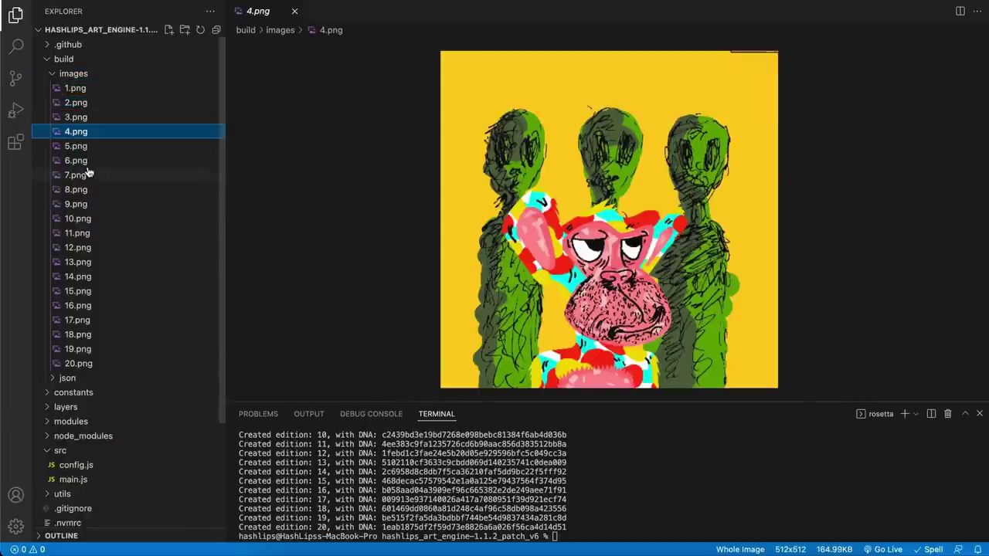
left_click(75, 175)
left_click(62, 73)
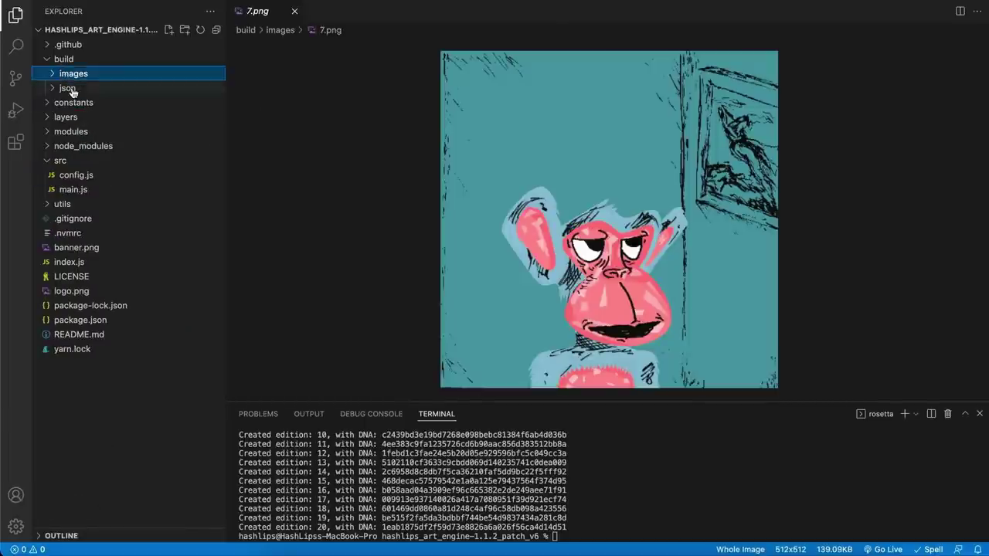
Step: Open build/json/2.json in the editor
left_click(72, 90)
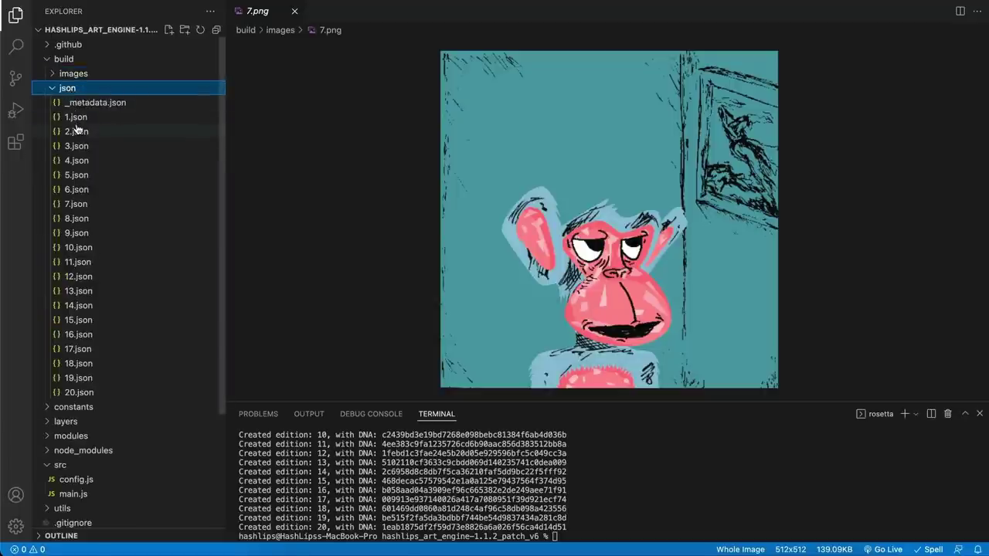
left_click(68, 88)
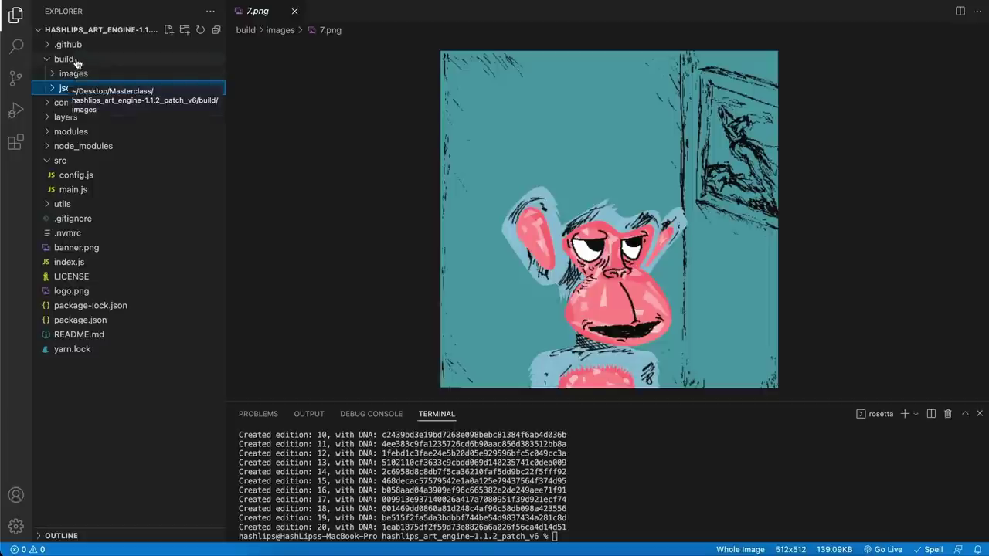
left_click(67, 60)
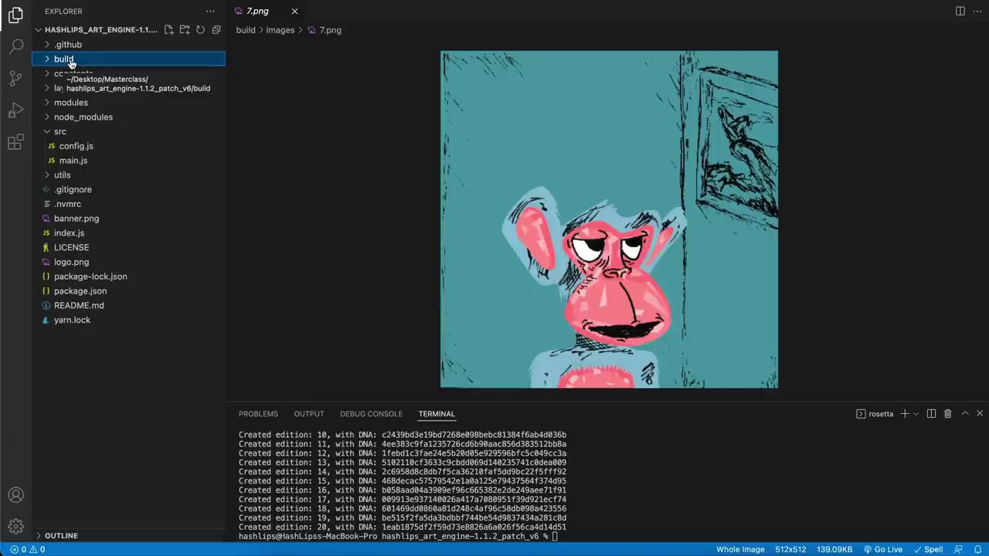
left_click(69, 61)
left_click(74, 89)
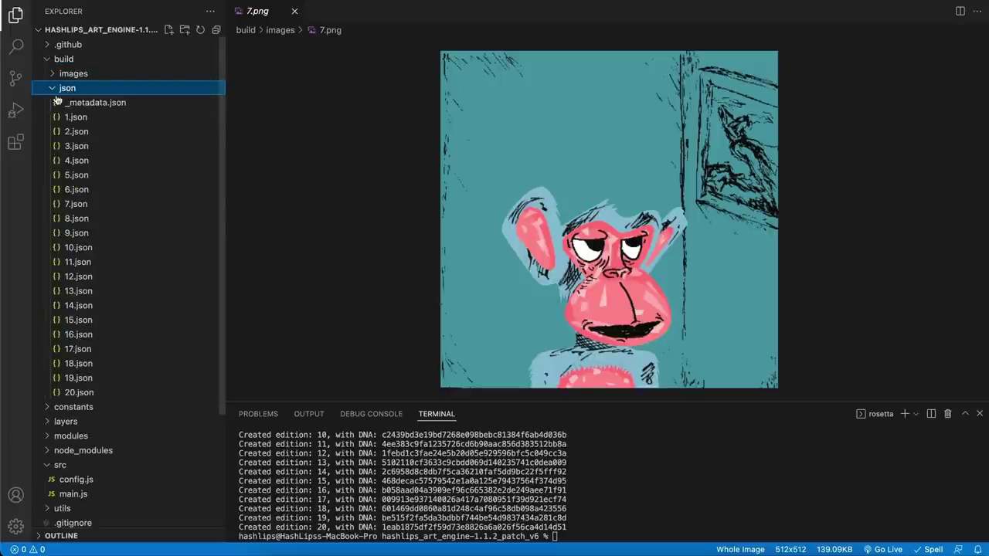
left_click(78, 131)
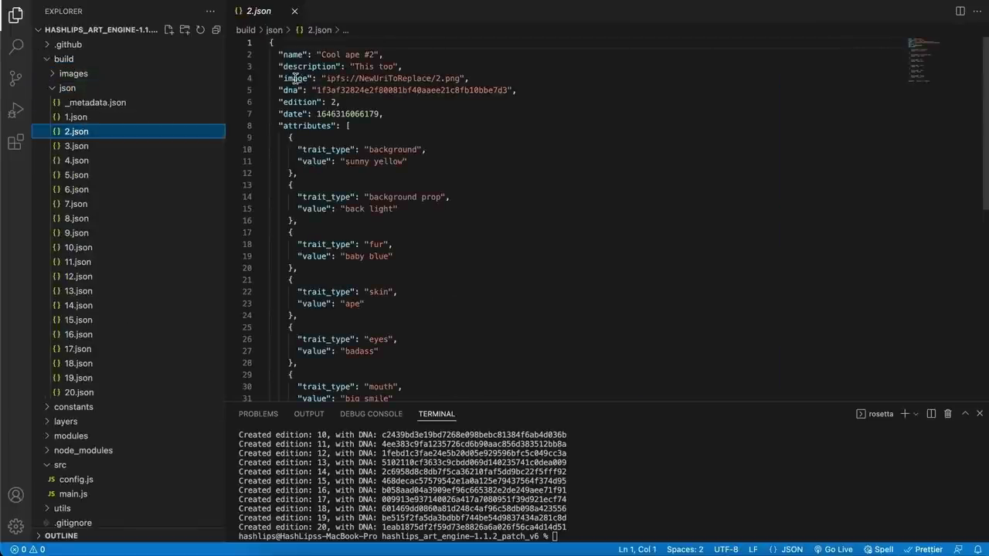
Step: Check the NewUriToReplace placeholder in 2.json's image link, collapse build/json, and return to config.js
left_click_drag(326, 78, 469, 78)
double_click(401, 78)
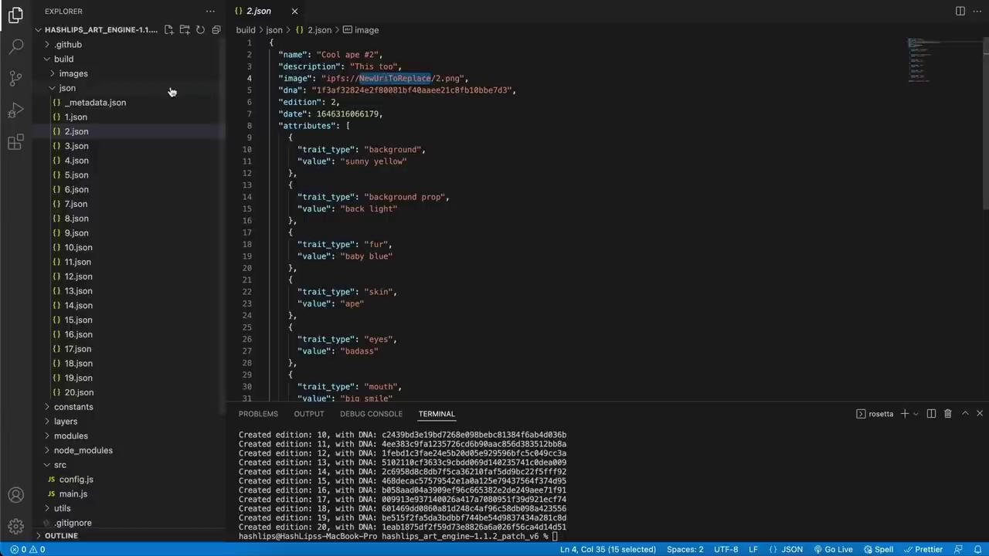
left_click(82, 88)
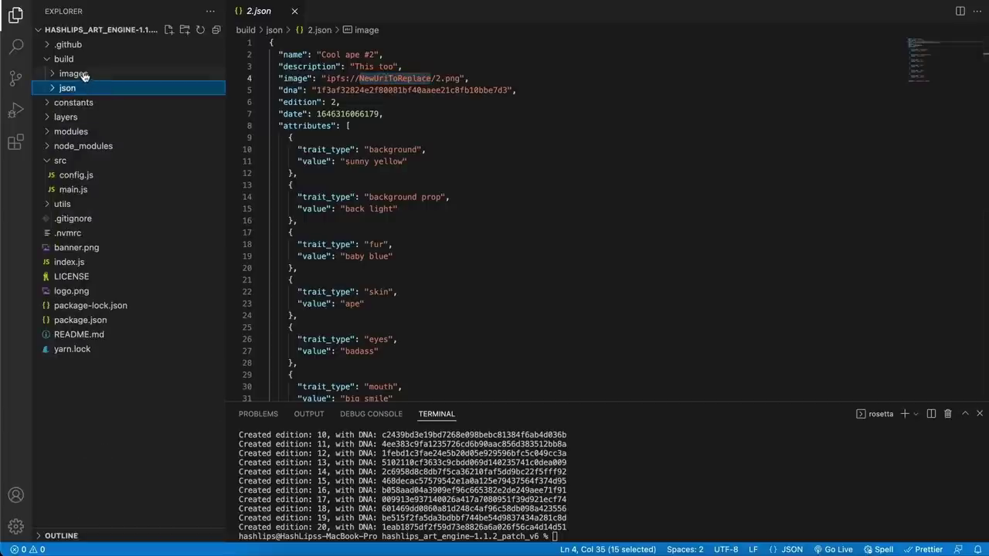
left_click(522, 80)
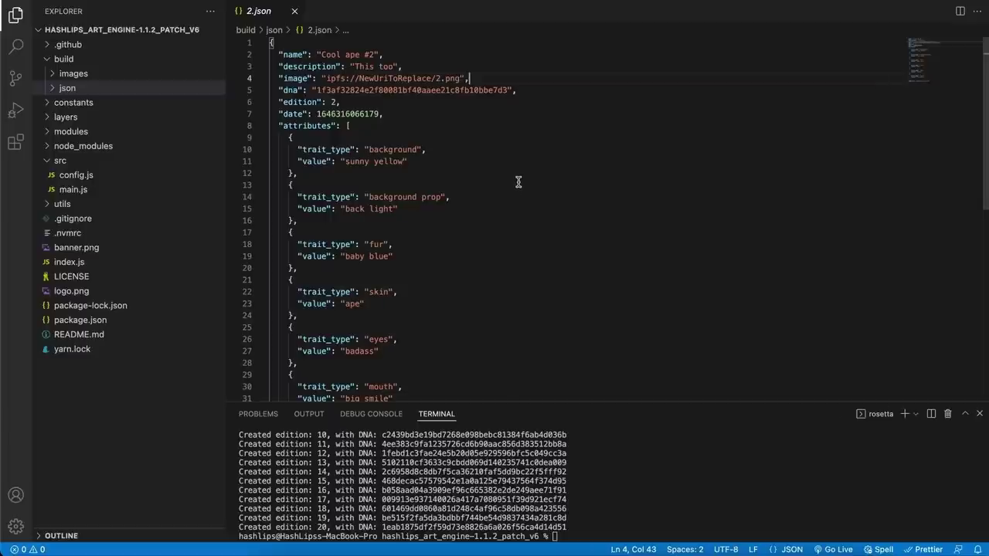
key("ctrl+minus")
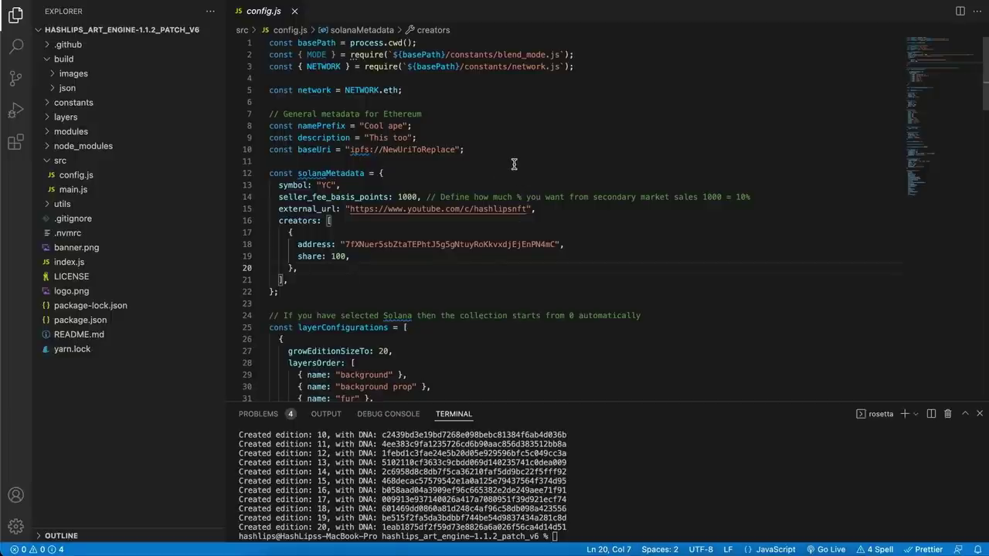
scroll(513, 164, "down", 6)
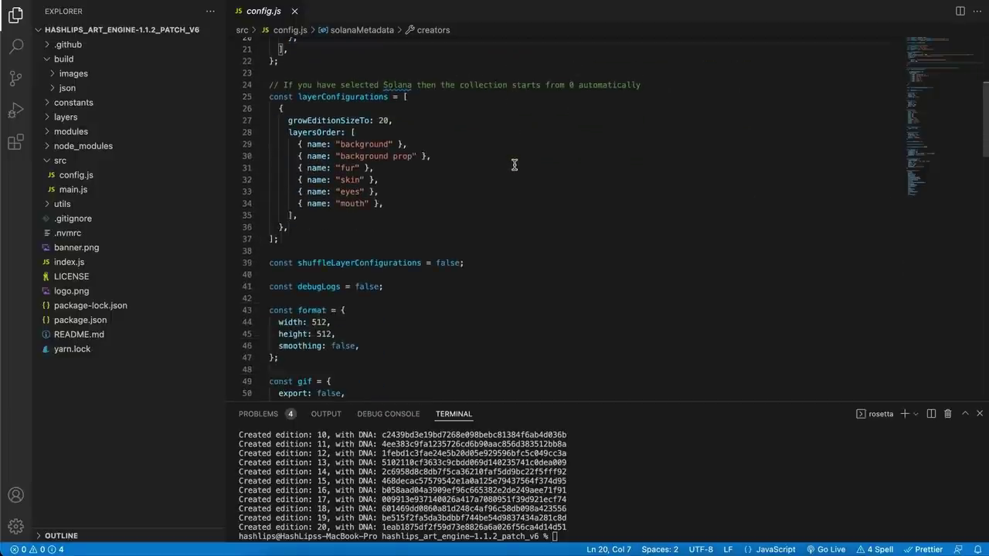
scroll(513, 164, "down", 1)
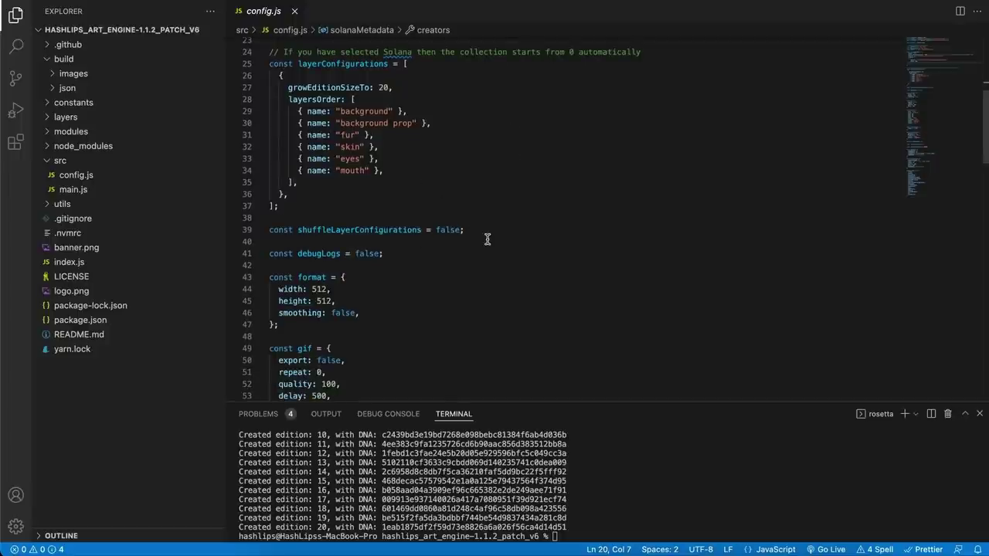
scroll(486, 232, "down", 5)
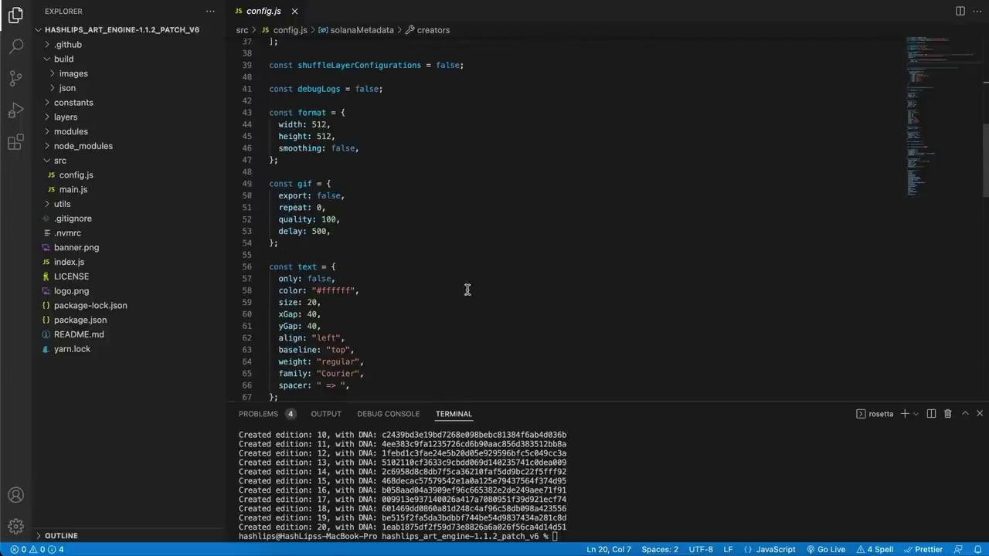
scroll(404, 223, "down", 5)
scroll(408, 237, "down", 6)
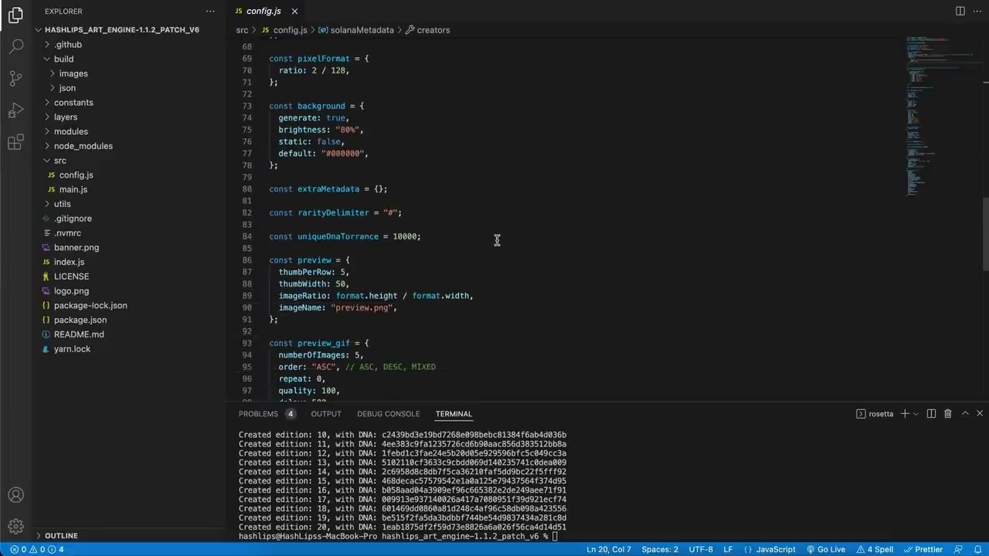
scroll(518, 225, "down", 3)
scroll(533, 259, "down", 2)
scroll(540, 238, "down", 3)
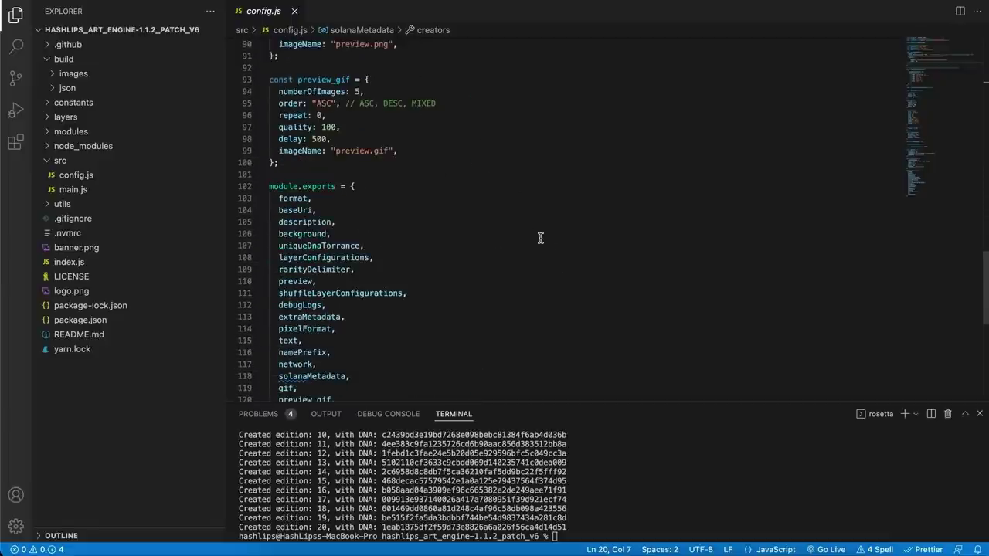
scroll(540, 238, "down", 3)
scroll(538, 238, "up", 2)
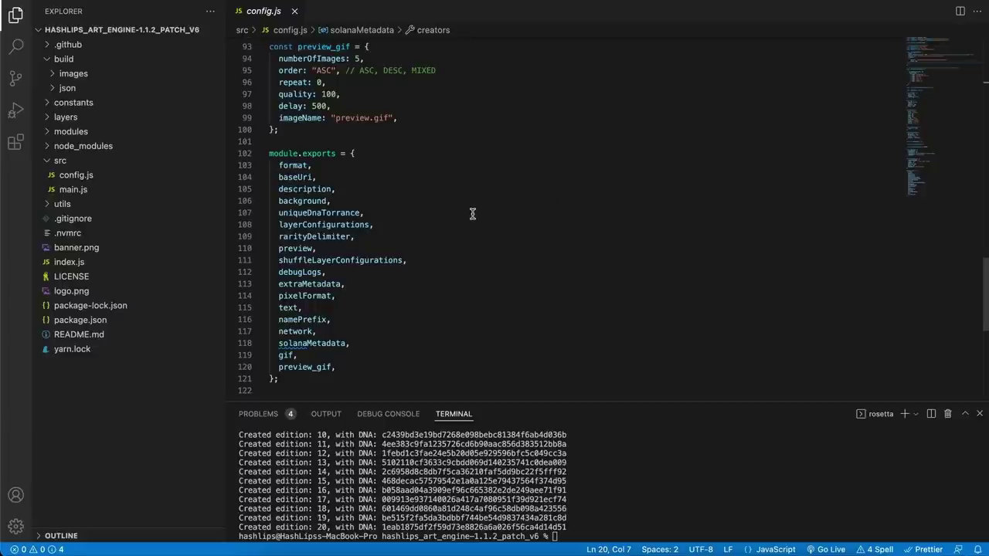
scroll(455, 192, "up", 10)
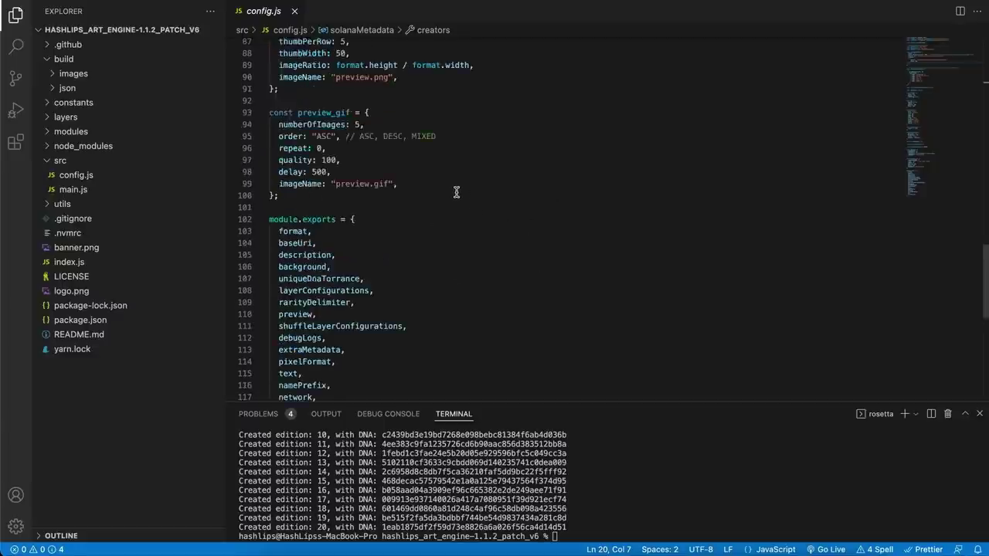
scroll(456, 192, "up", 8)
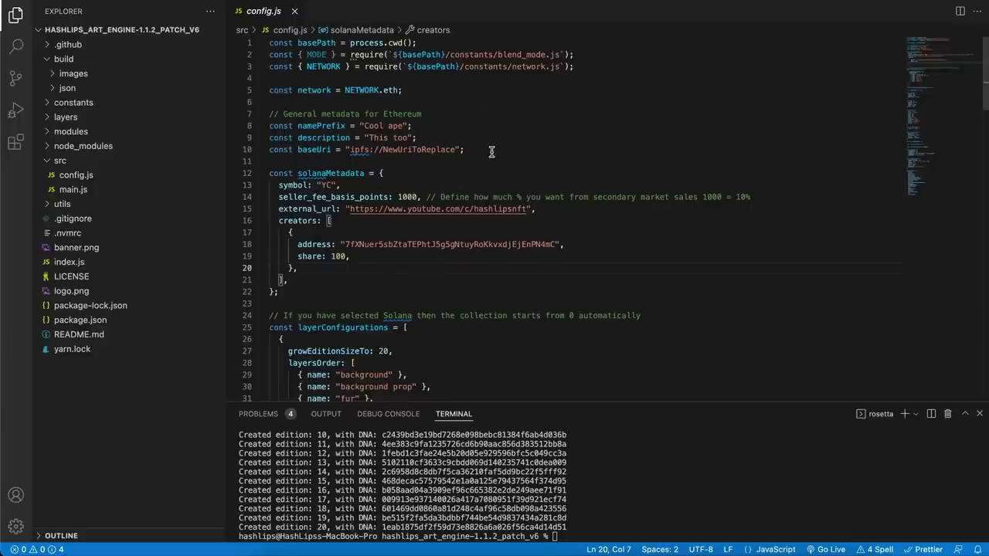
Step: Review the 20 PNGs in build/images and the JSON files in build/json, then collapse build
left_click(72, 73)
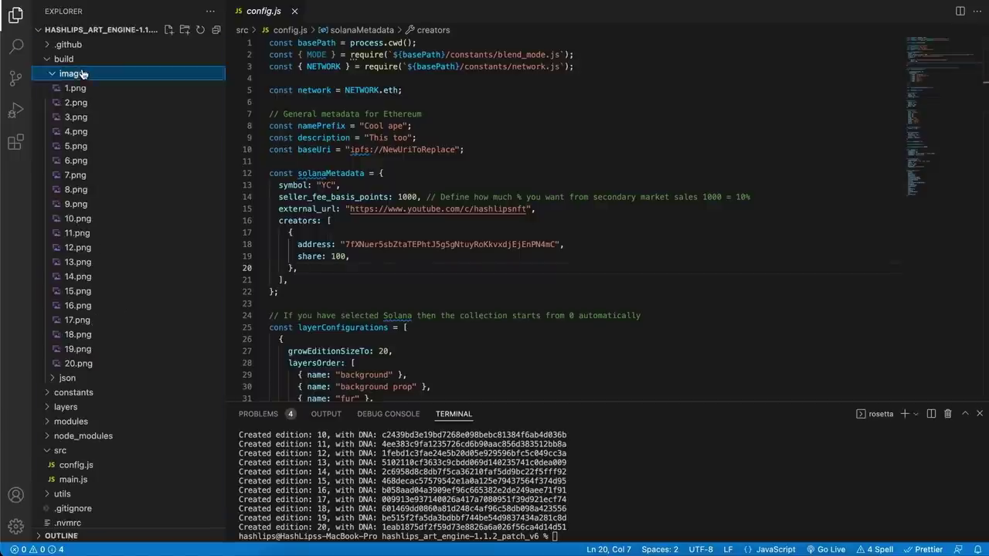
left_click(88, 75)
left_click(78, 89)
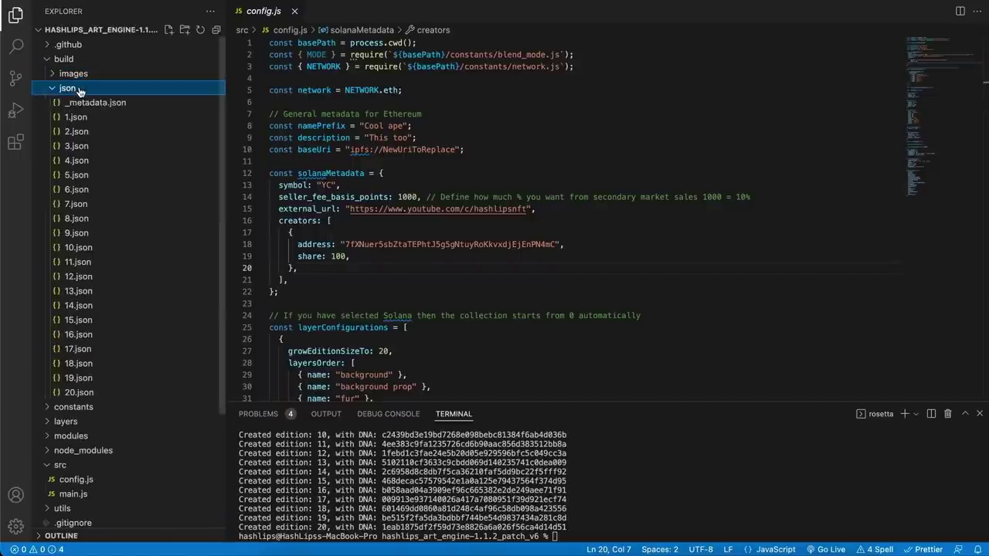
left_click(79, 90)
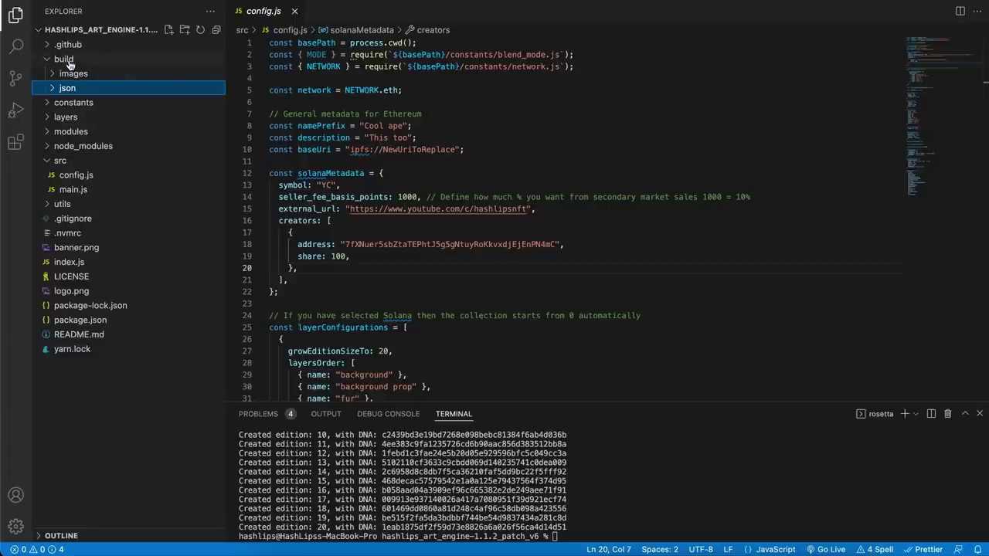
left_click(69, 60)
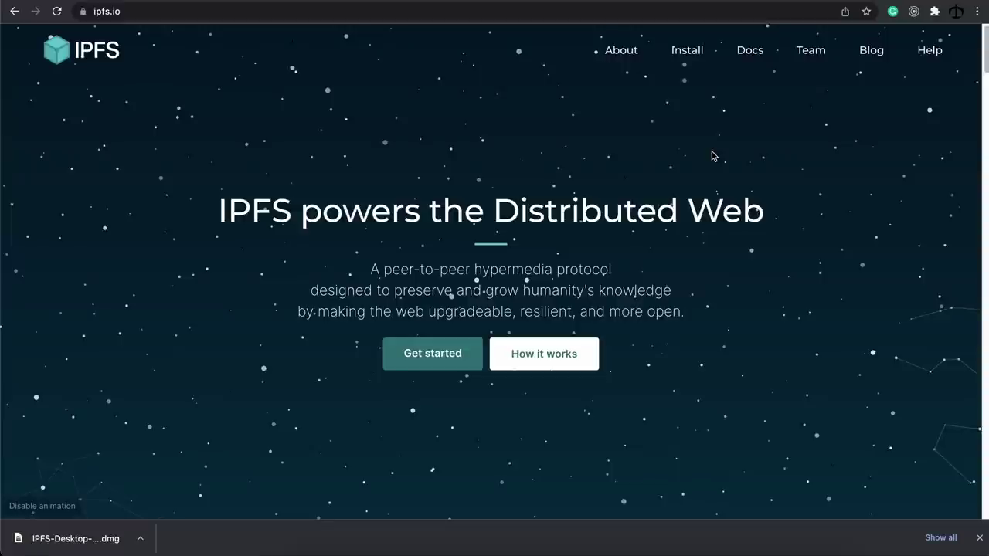
Step: Open the IPFS Desktop installation guide from the ipfs.io Install page
left_click(687, 50)
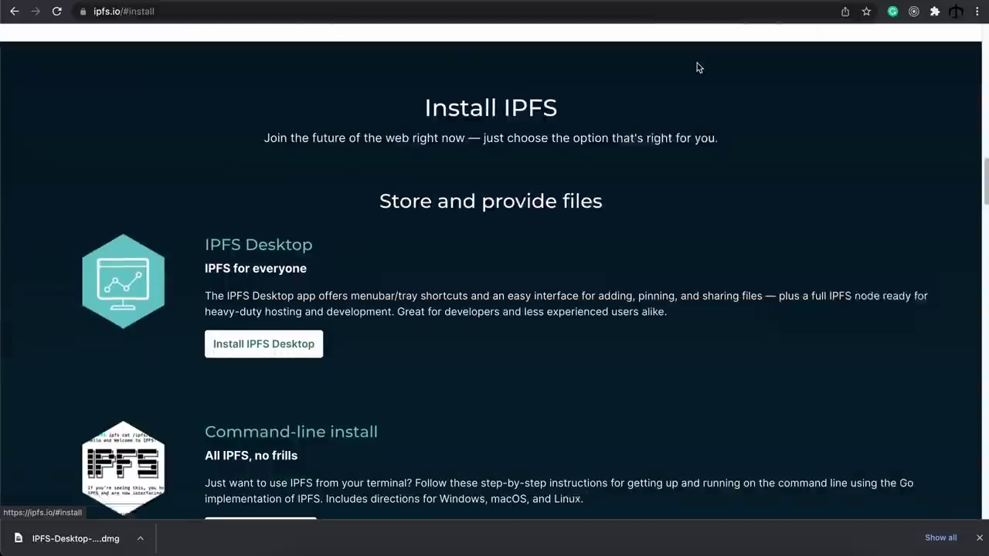
scroll(435, 205, "down", 3)
left_click(258, 220)
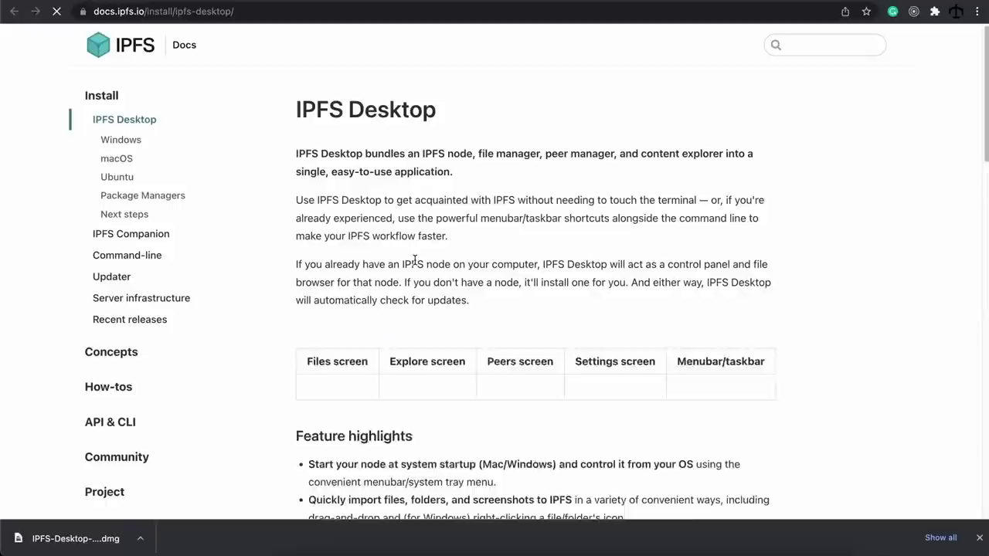
scroll(422, 260, "down", 5)
scroll(431, 250, "down", 5)
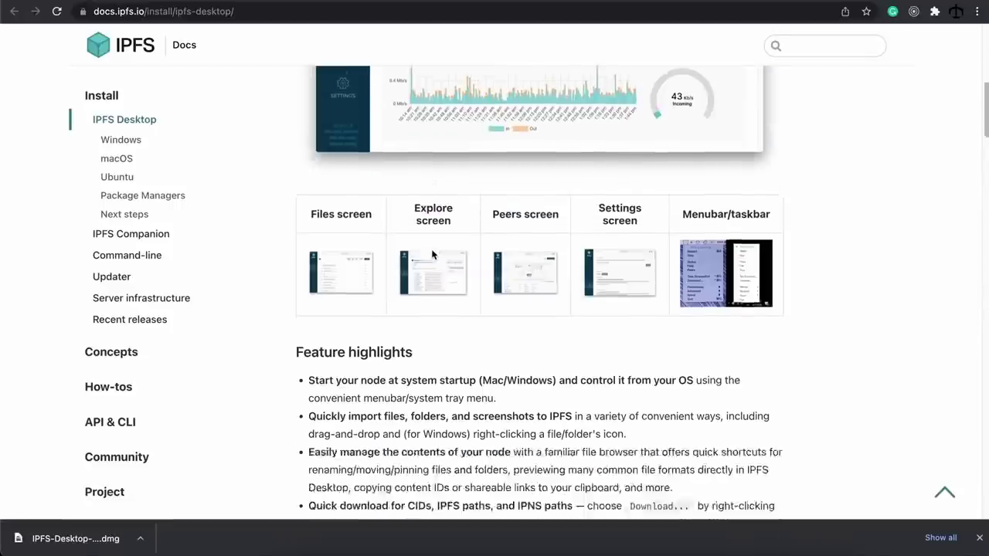
scroll(437, 251, "down", 3)
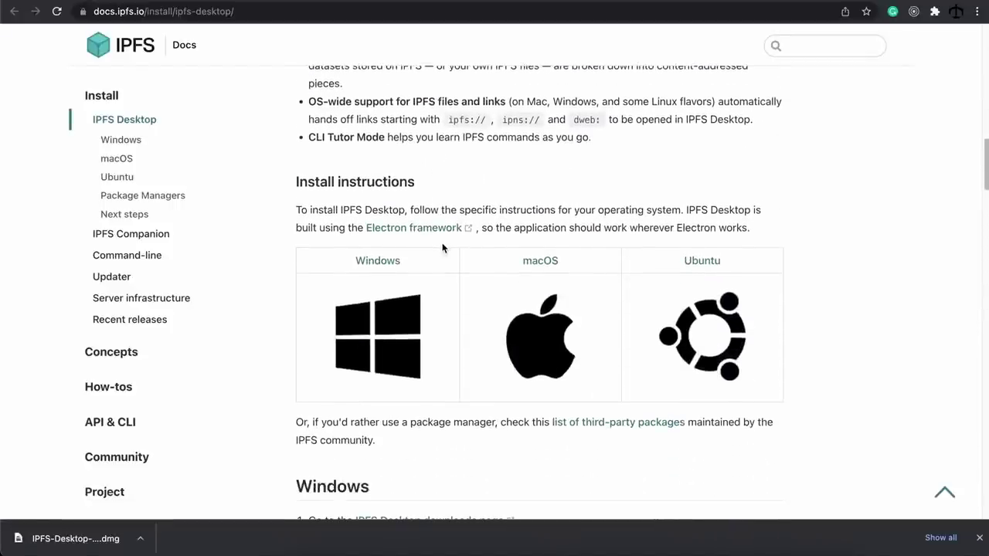
scroll(457, 243, "down", 1)
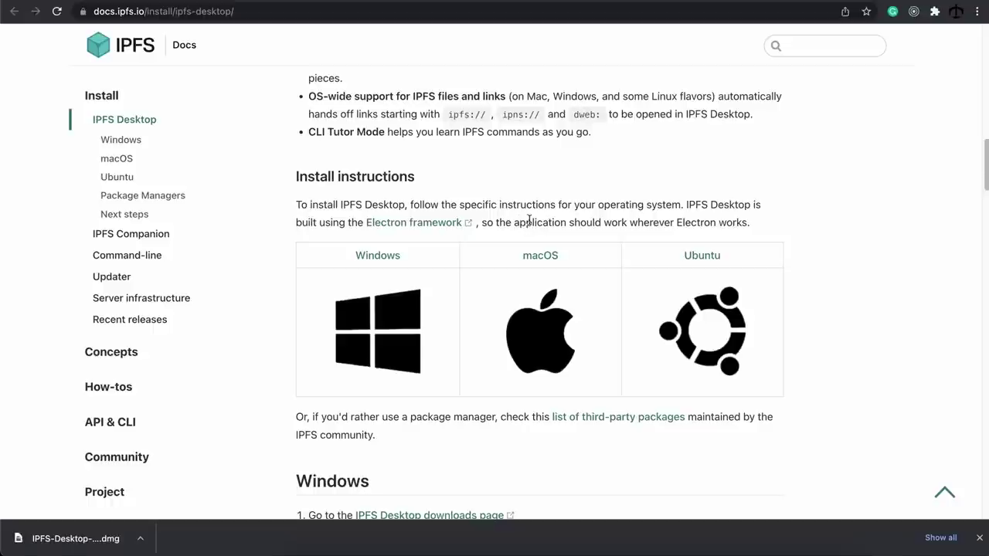
Step: Follow the macOS instructions to the ipfs-desktop 0.20.0 releases page and its Assets
left_click(547, 255)
scroll(520, 272, "down", 3)
scroll(552, 234, "up", 10)
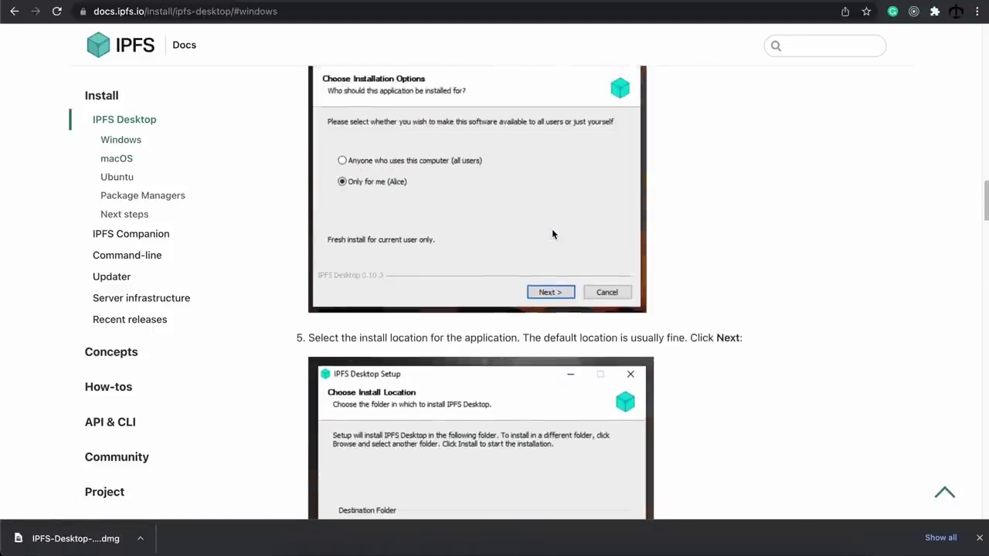
scroll(551, 229, "down", 10)
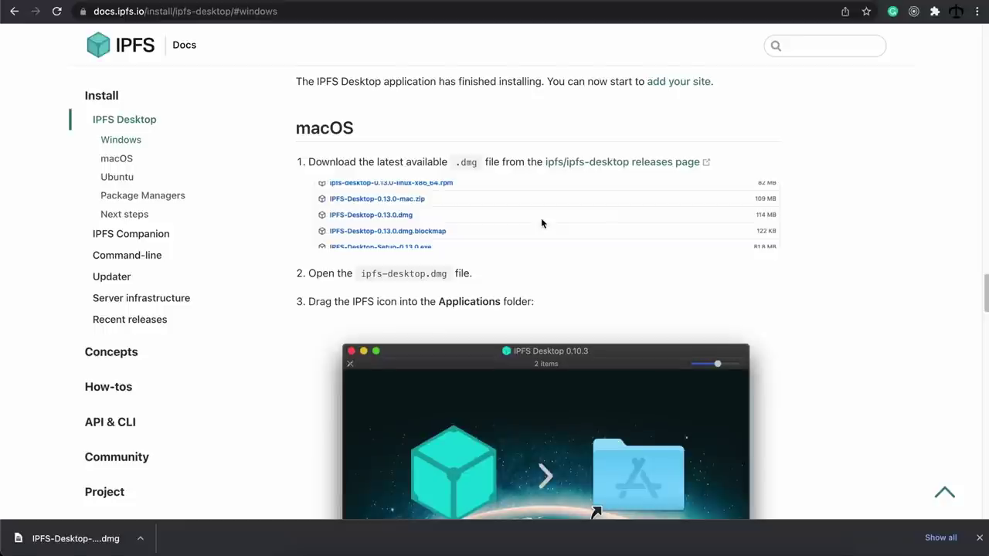
left_click(599, 162)
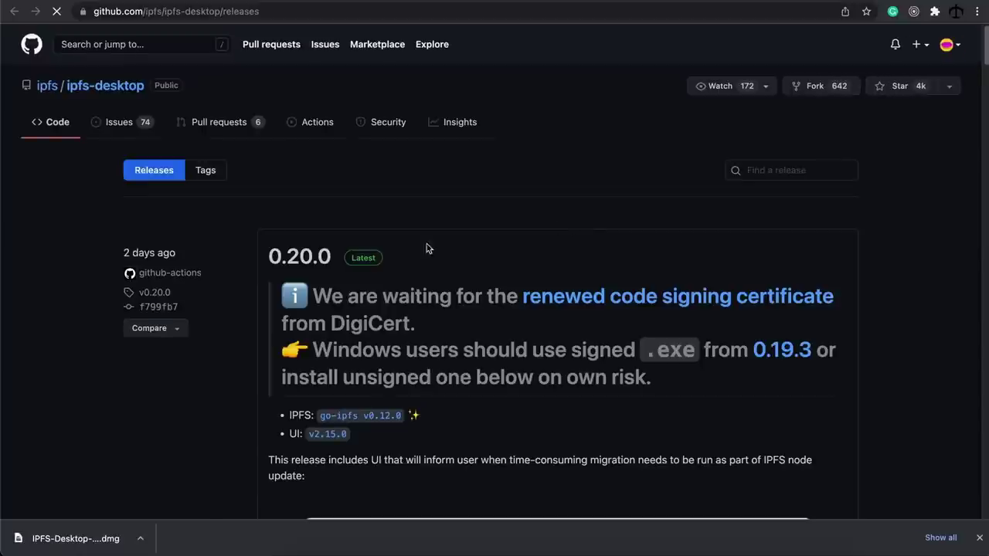
scroll(426, 247, "down", 5)
scroll(370, 251, "down", 10)
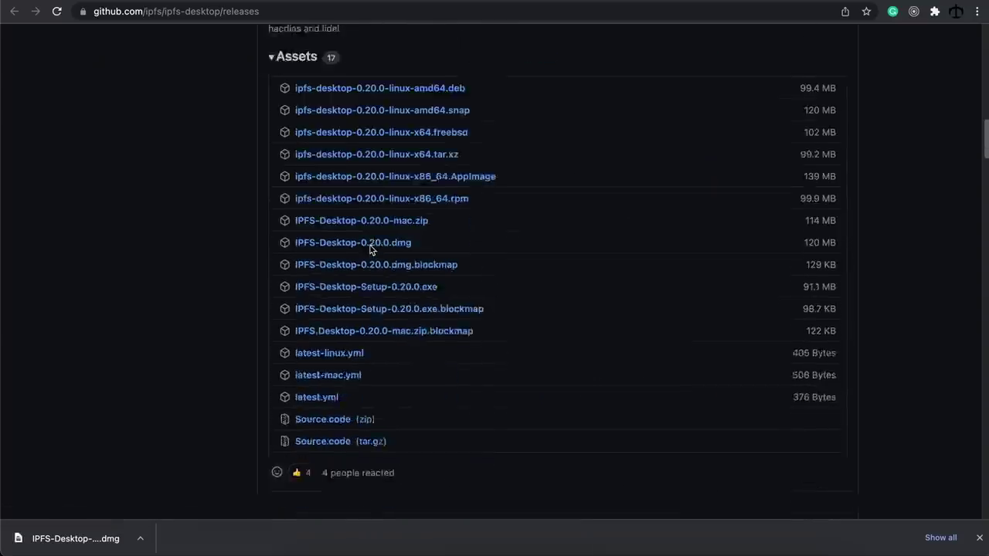
scroll(369, 251, "up", 2)
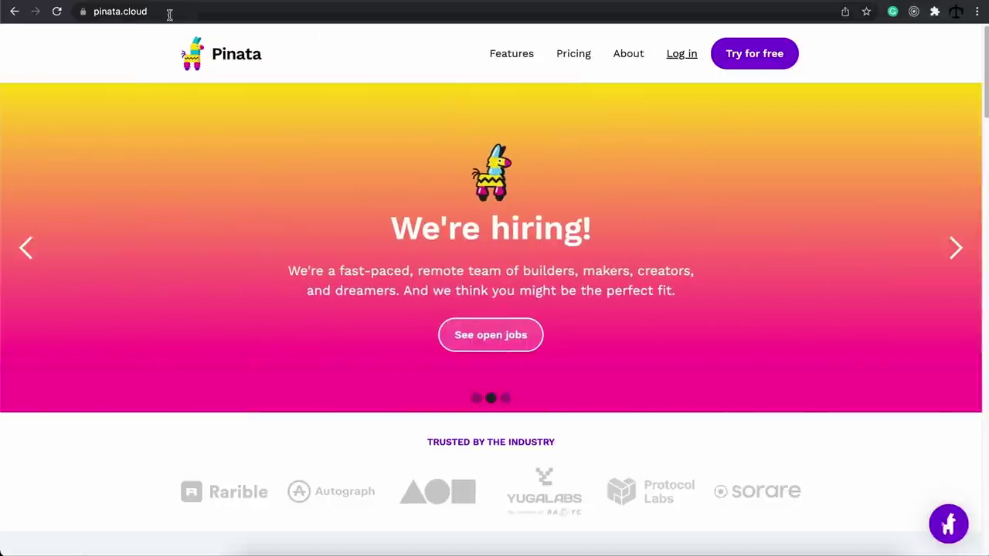
Step: Open Pinata's Pin Manager listing the four pins, including HVS_IMAGES and HVS_METADATA, and preview the Folder/File/CID upload options
left_click(187, 12)
left_click(331, 64)
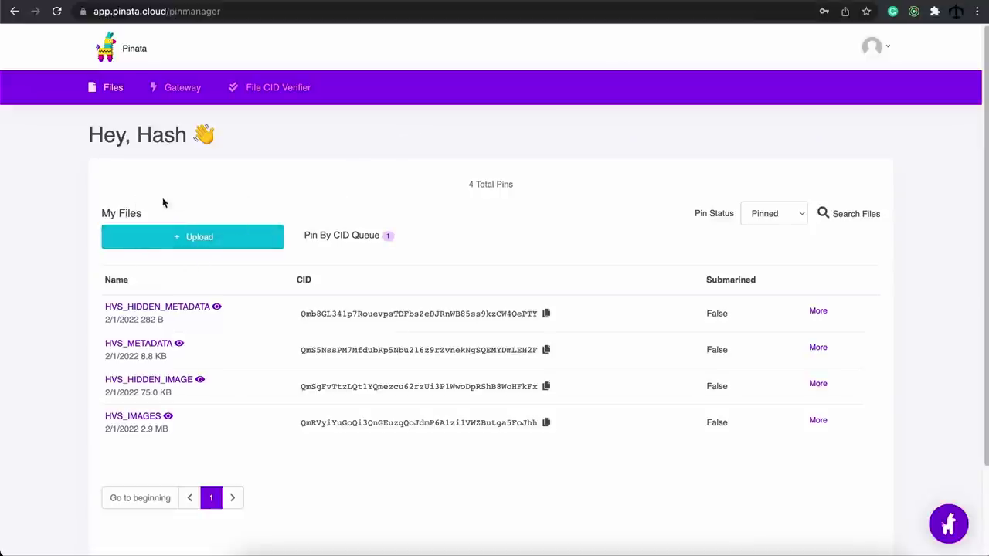
left_click(199, 246)
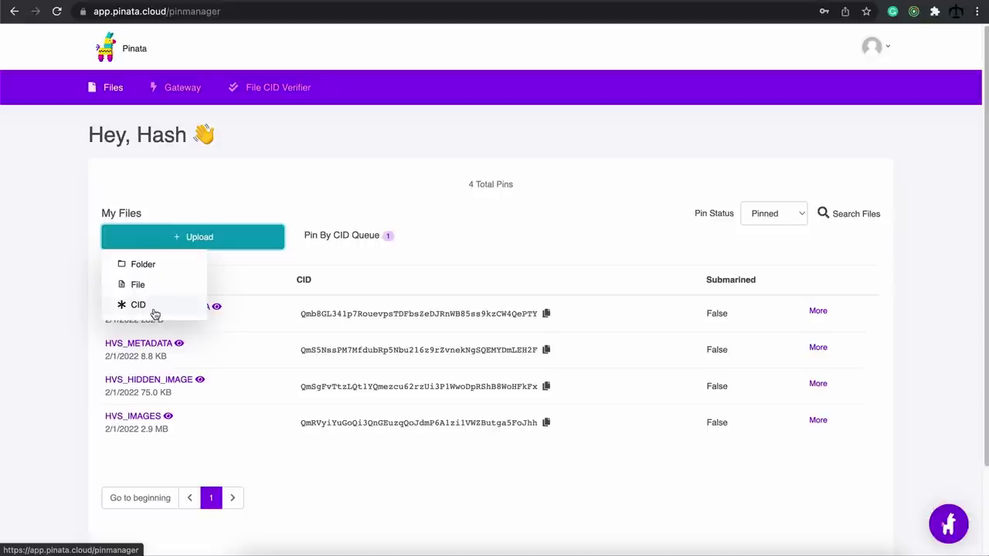
left_click(311, 193)
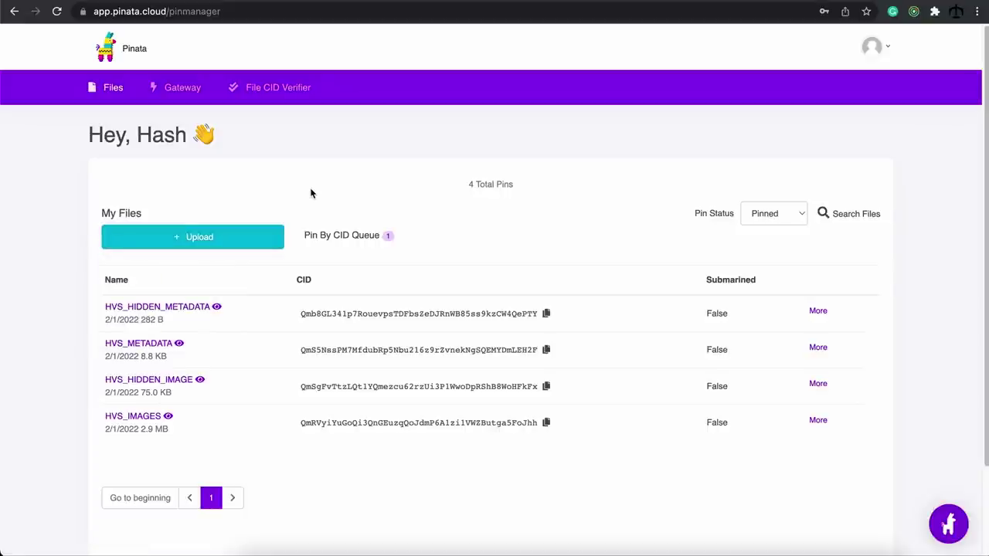
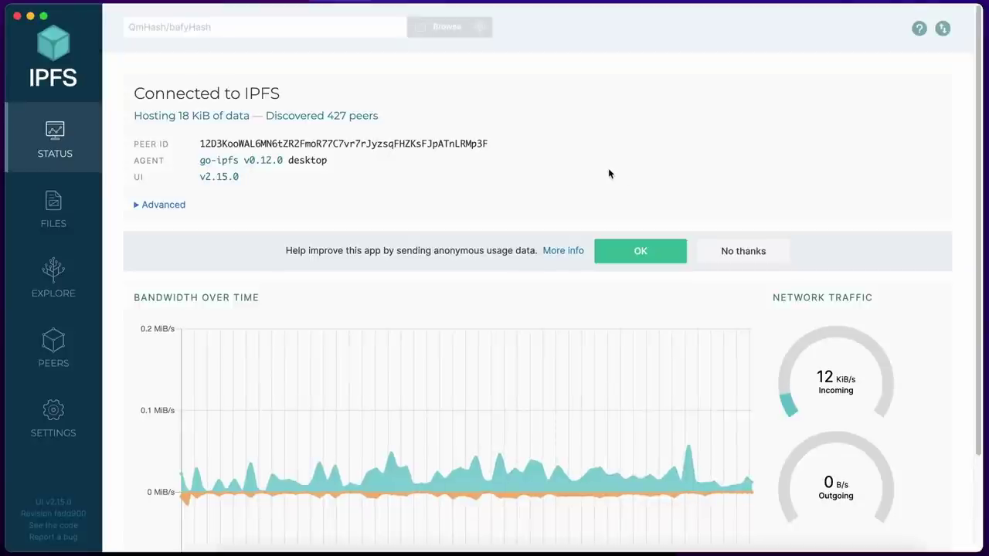
Step: Import the Desktop/Masterclass/hashlips project/build/images folder into IPFS Desktop's Files
left_click(64, 210)
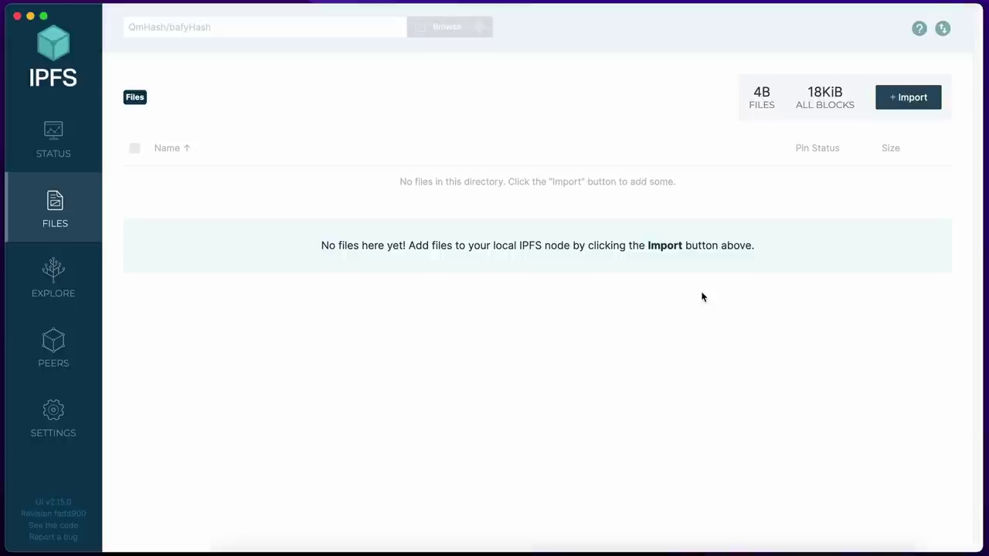
left_click(903, 103)
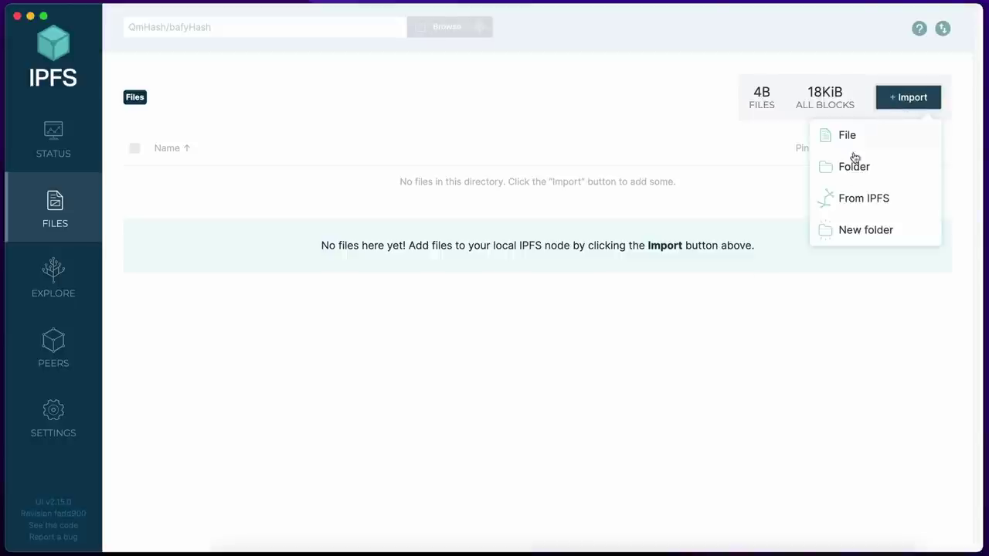
left_click(872, 174)
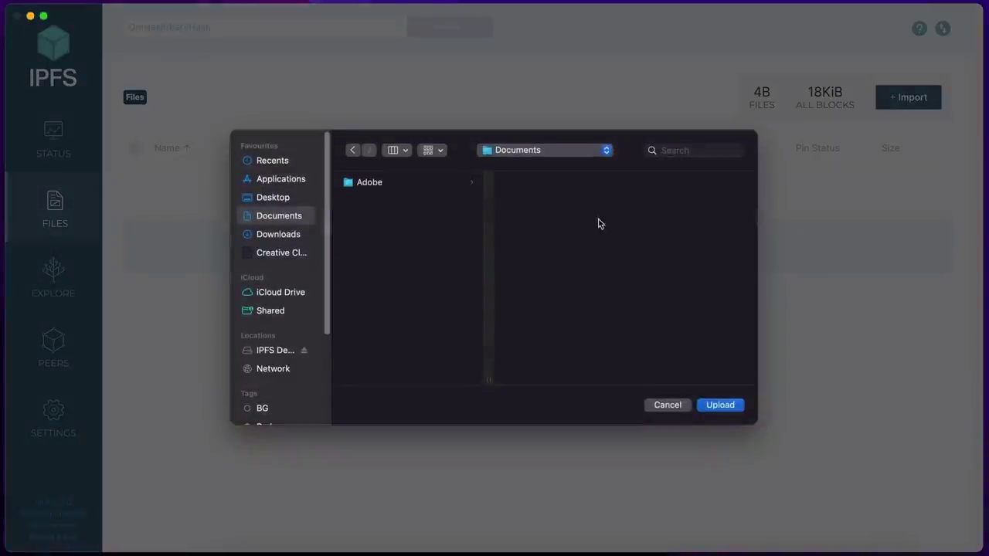
left_click(279, 198)
left_click(376, 200)
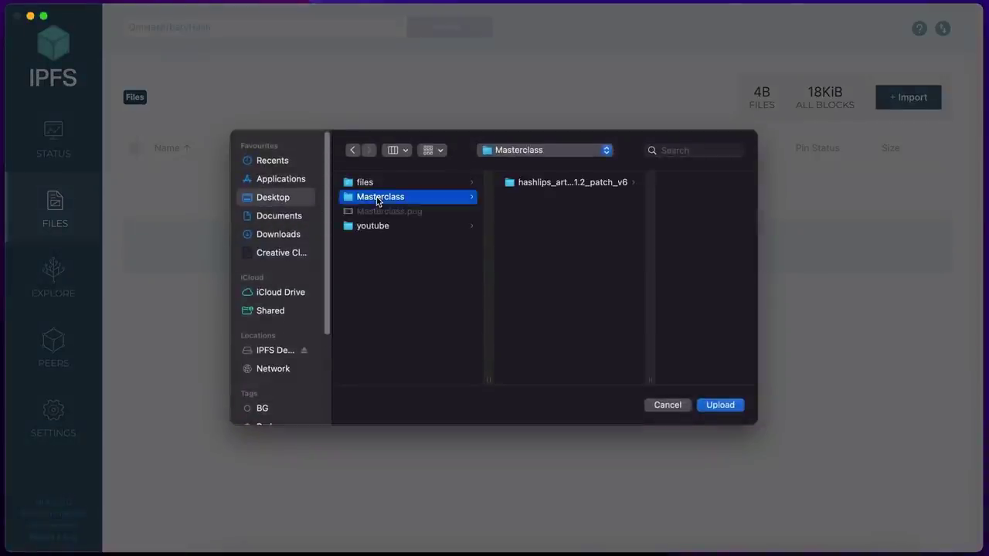
left_click(533, 183)
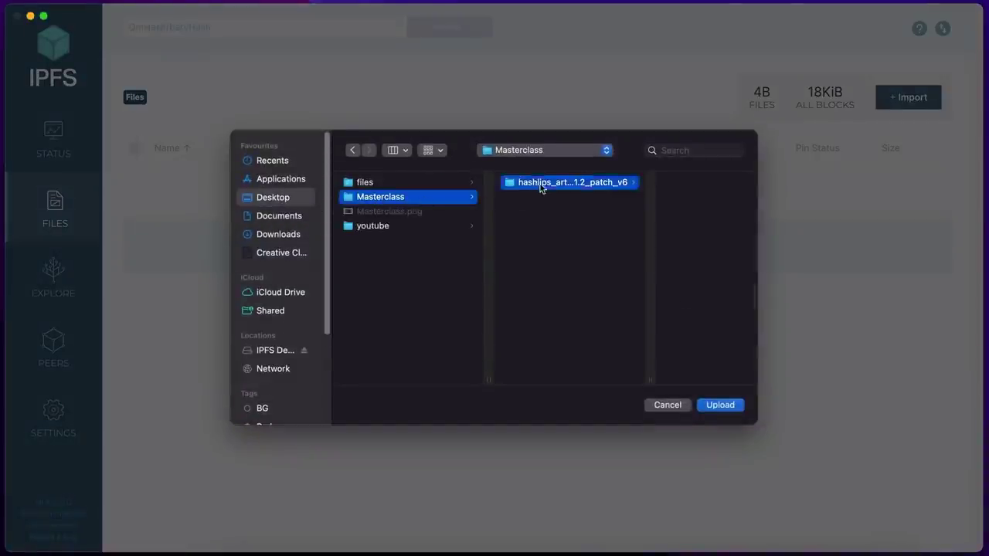
left_click(647, 199)
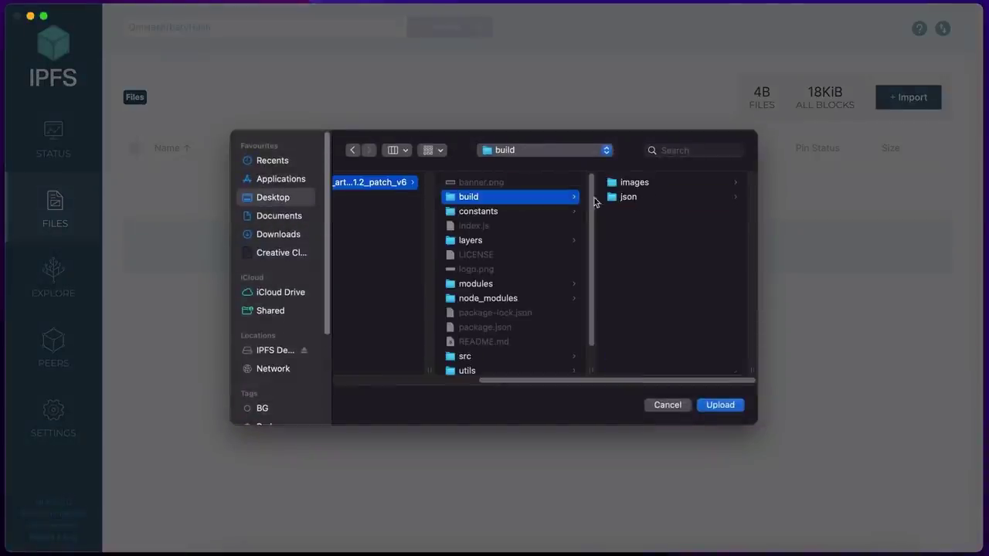
left_click(637, 185)
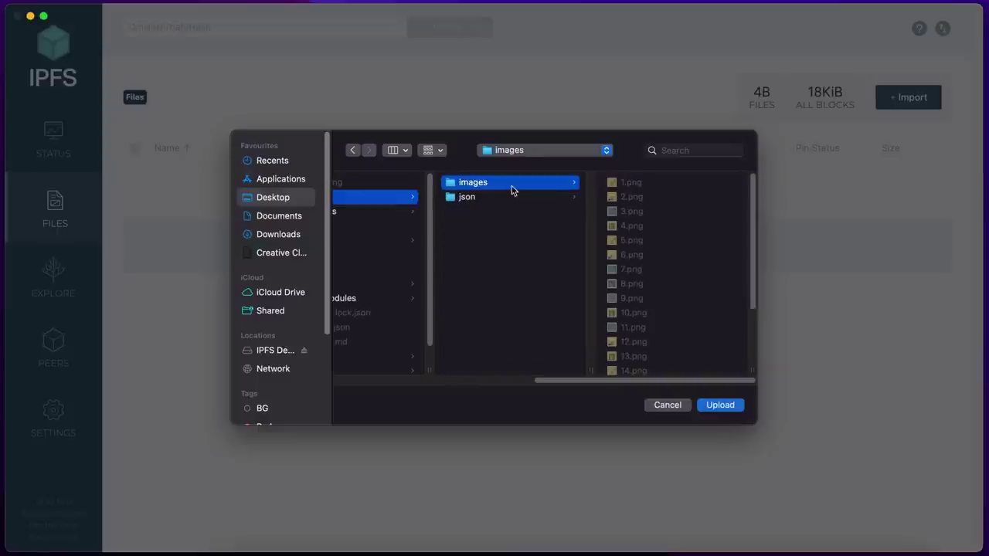
left_click(719, 405)
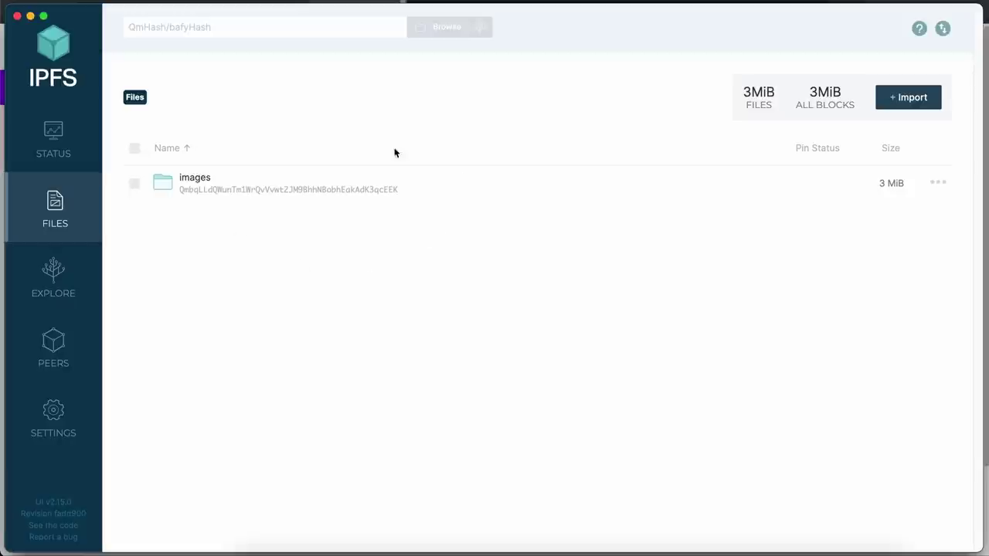
Step: Inspect the imported images folder and confirm it holds 20 links
left_click(56, 155)
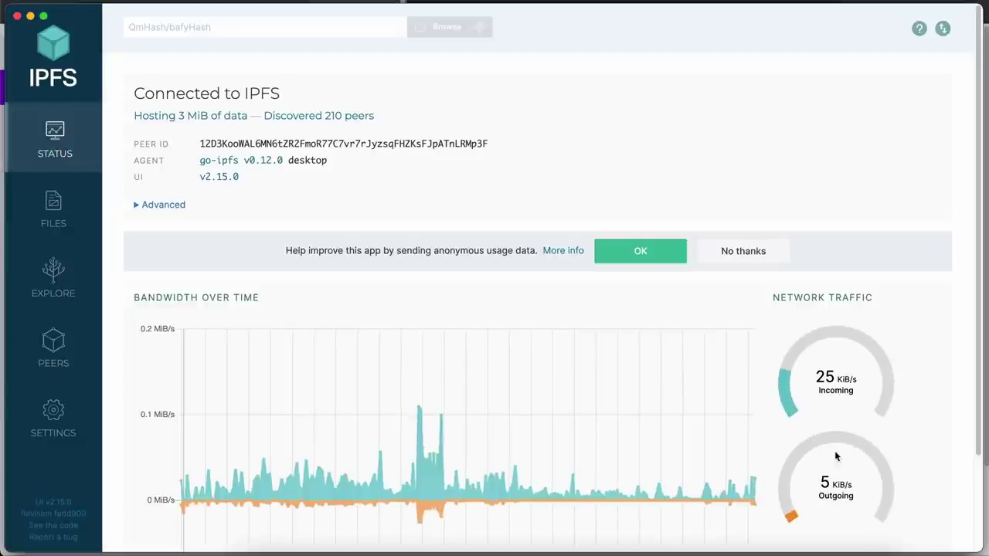
left_click(54, 202)
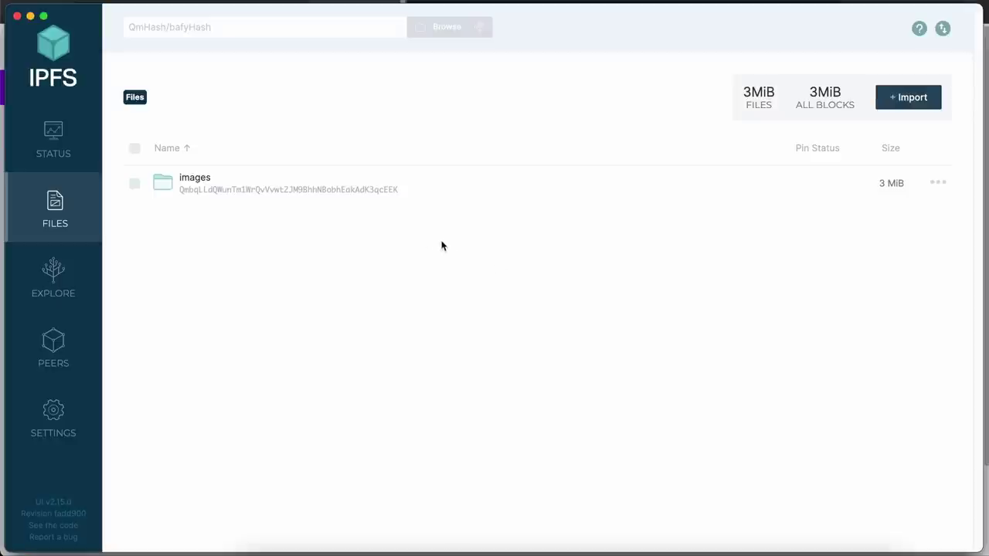
left_click(940, 183)
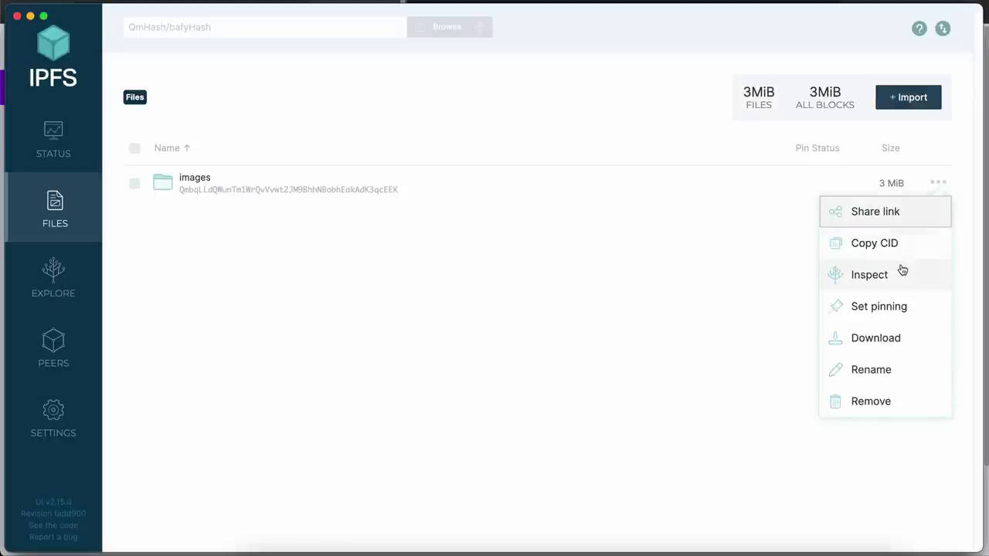
left_click(873, 276)
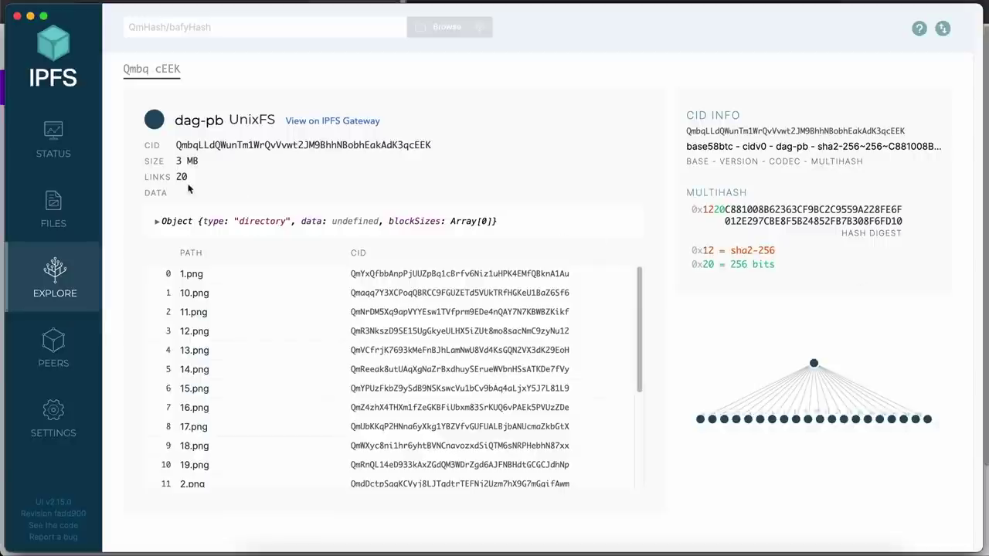
left_click_drag(177, 176, 194, 182)
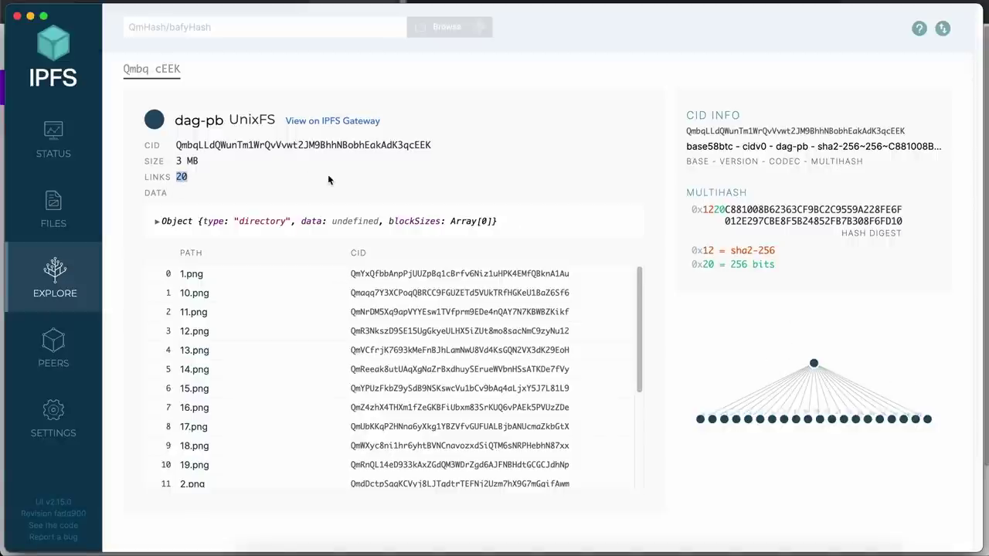
Step: Copy the images folder's CID from its actions menu
left_click(58, 217)
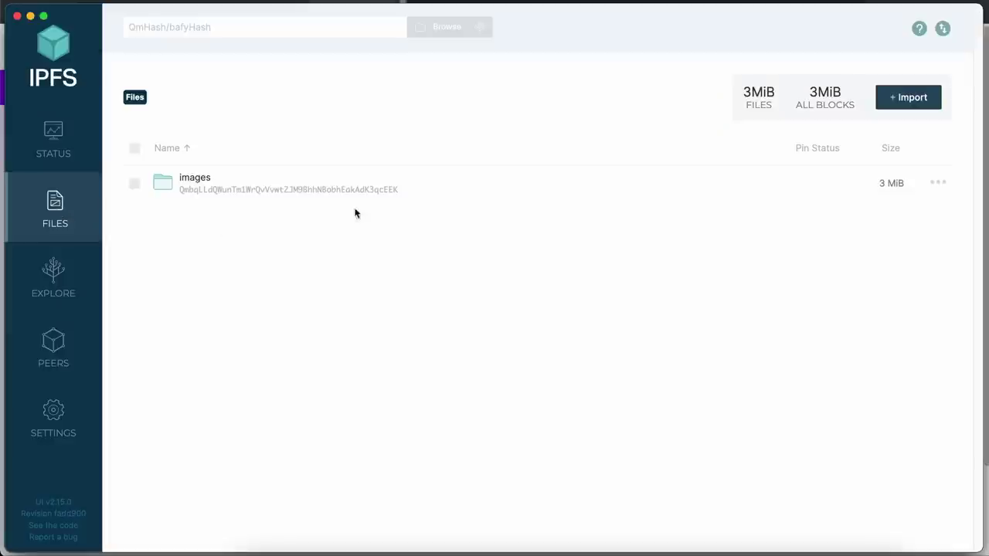
left_click(938, 184)
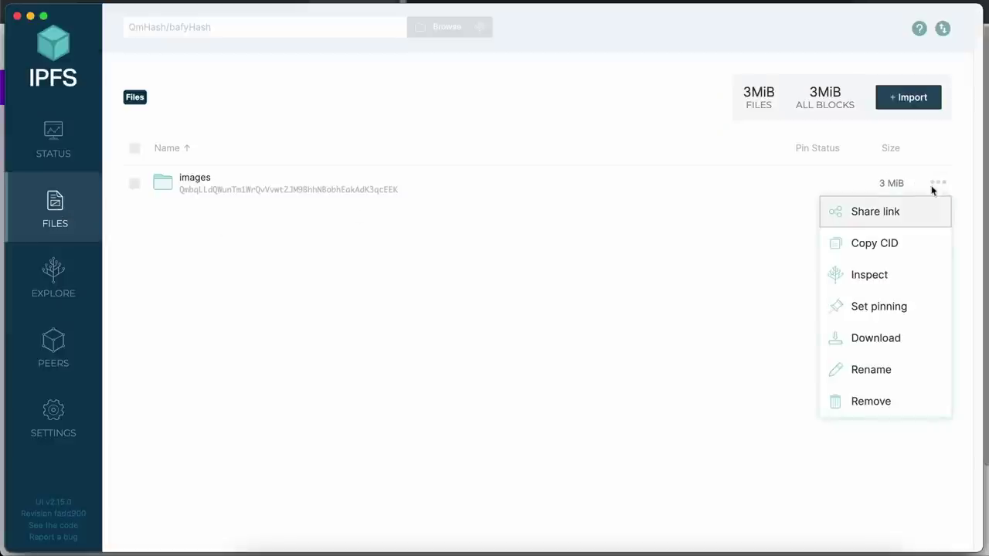
left_click(886, 245)
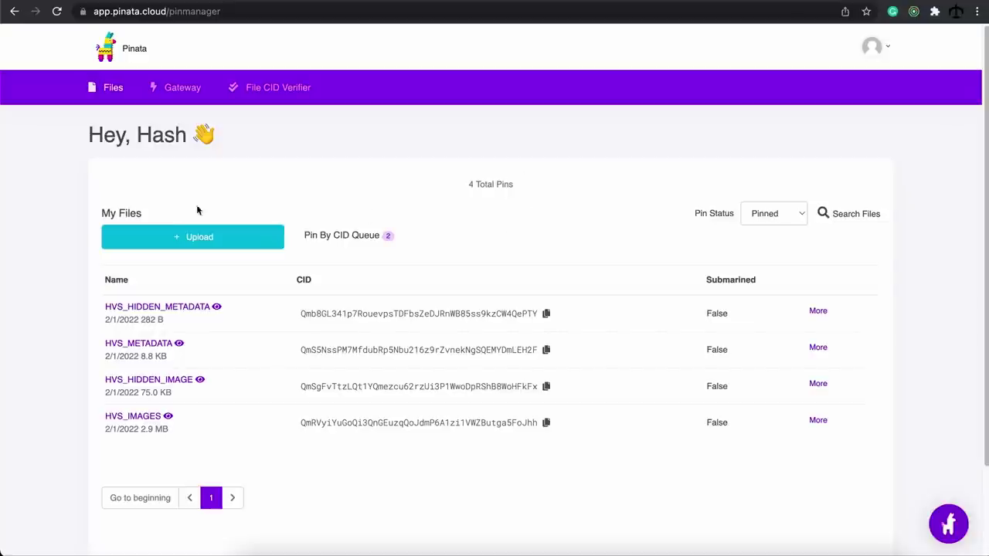
Step: Submit the pasted images folder CID to Pinata's Pin by CID, named CoolApeAA_imgs
left_click(199, 238)
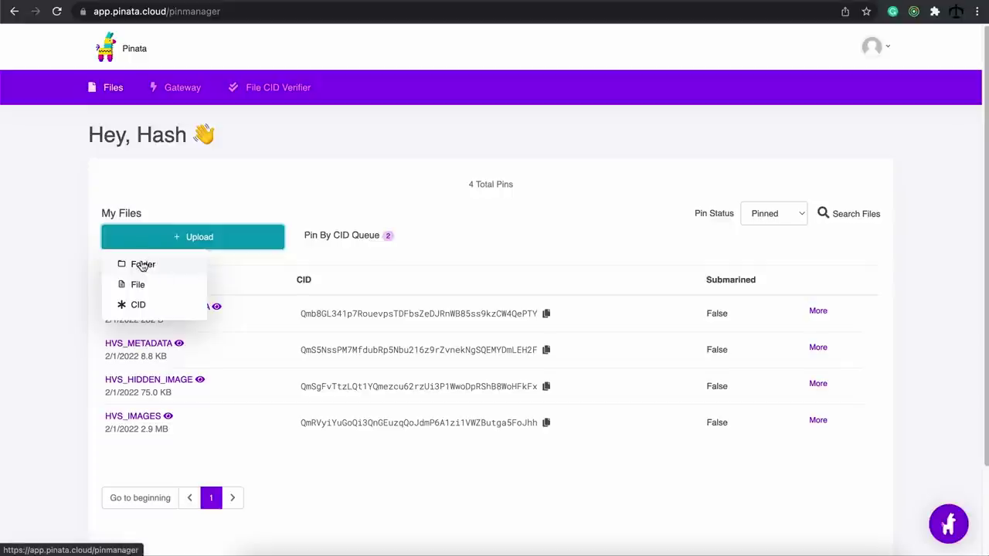
left_click(140, 307)
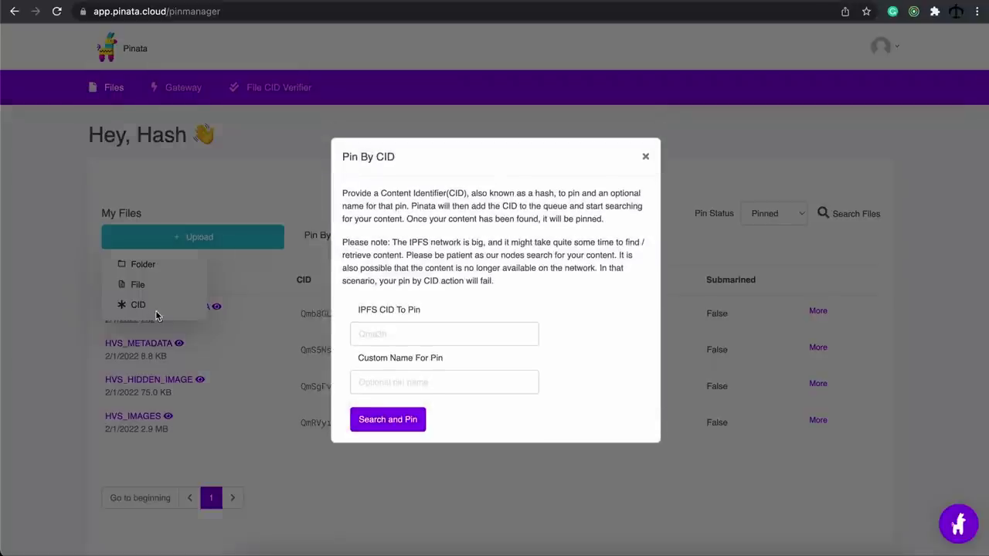
left_click(397, 333)
key("super+v")
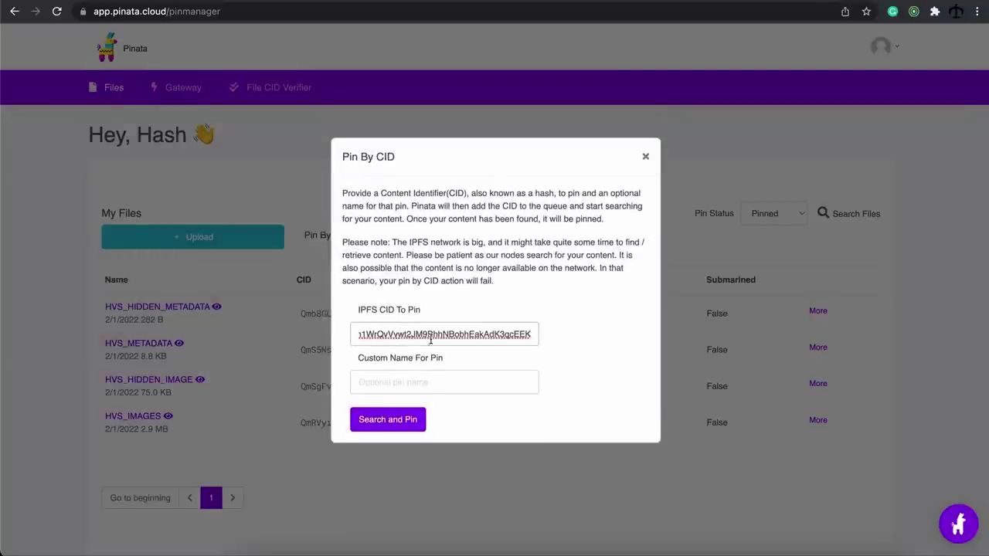
left_click(418, 382)
type("Co")
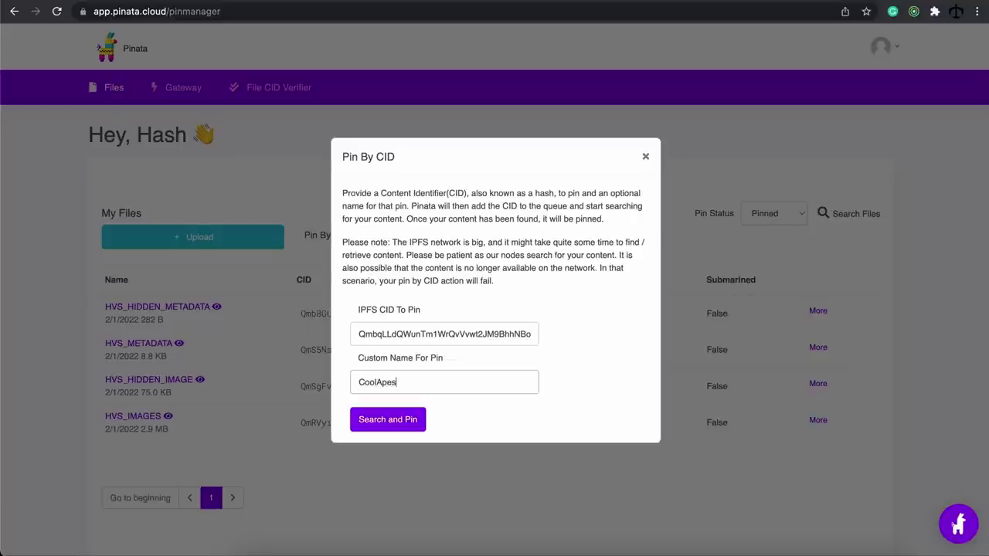
type("olApeAA_img")
left_click(388, 419)
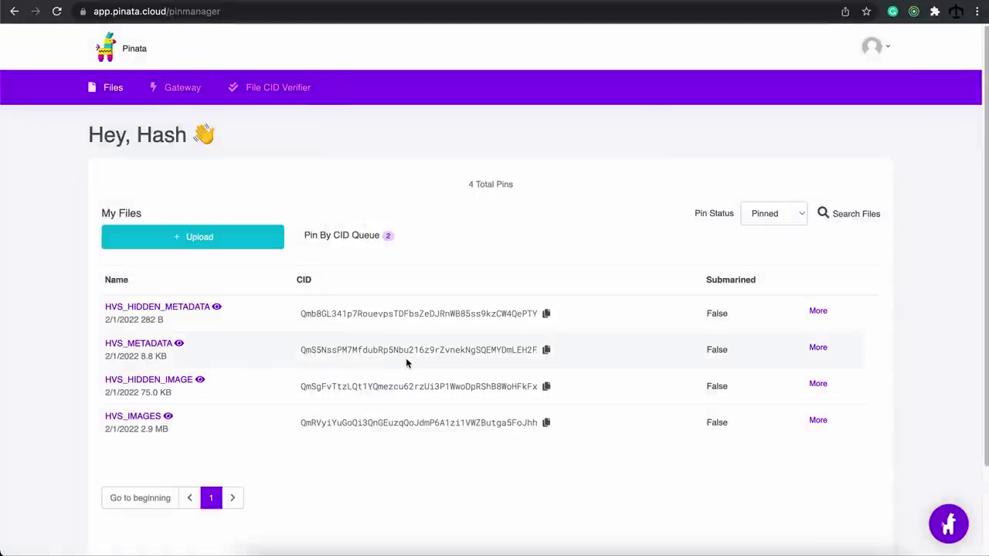
Step: Reload the pin manager and review the pending pin-by-CID queue
left_click(160, 65)
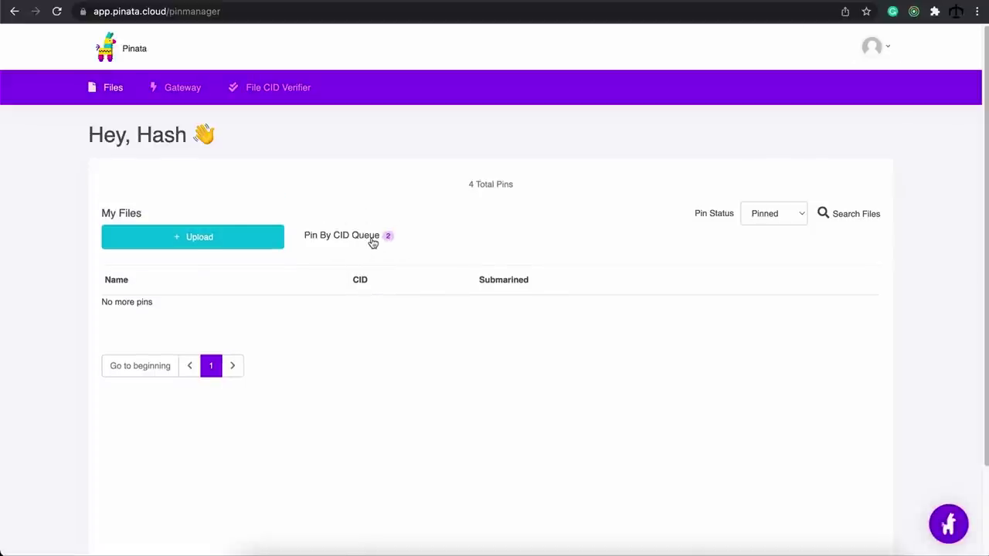
left_click(371, 236)
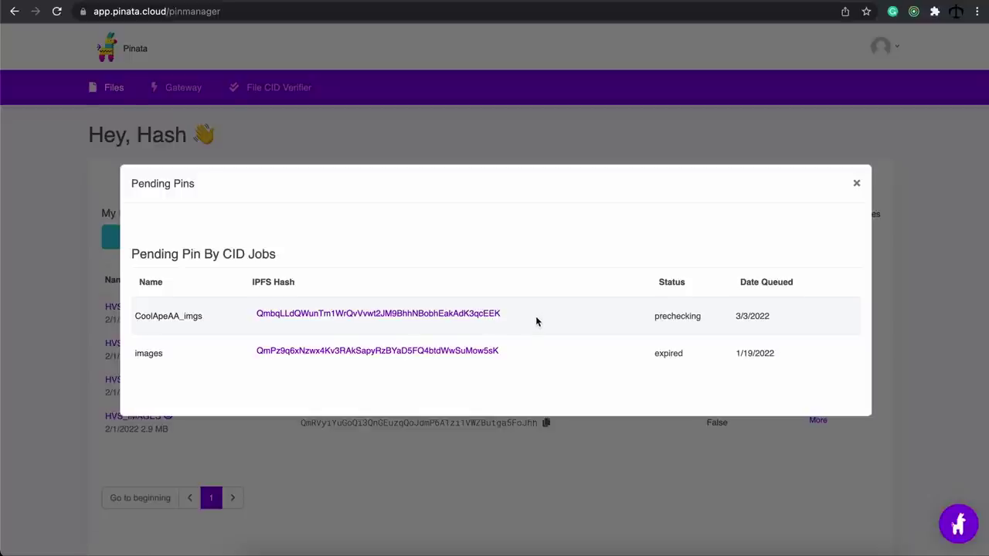
left_click(856, 183)
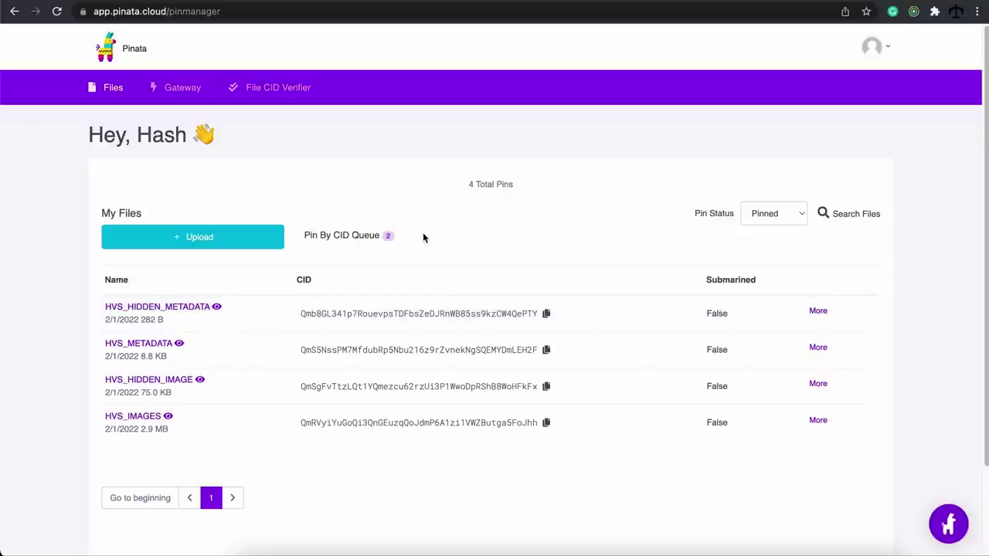
Step: Select the hashlips project's build/images folder (20 files) for a Pinata folder upload
left_click(240, 237)
left_click(143, 264)
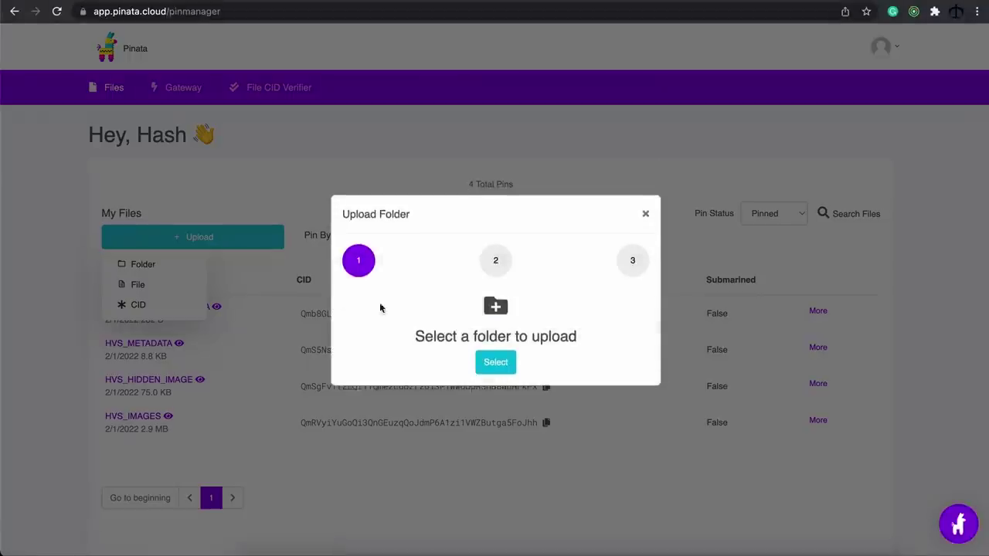
left_click(503, 365)
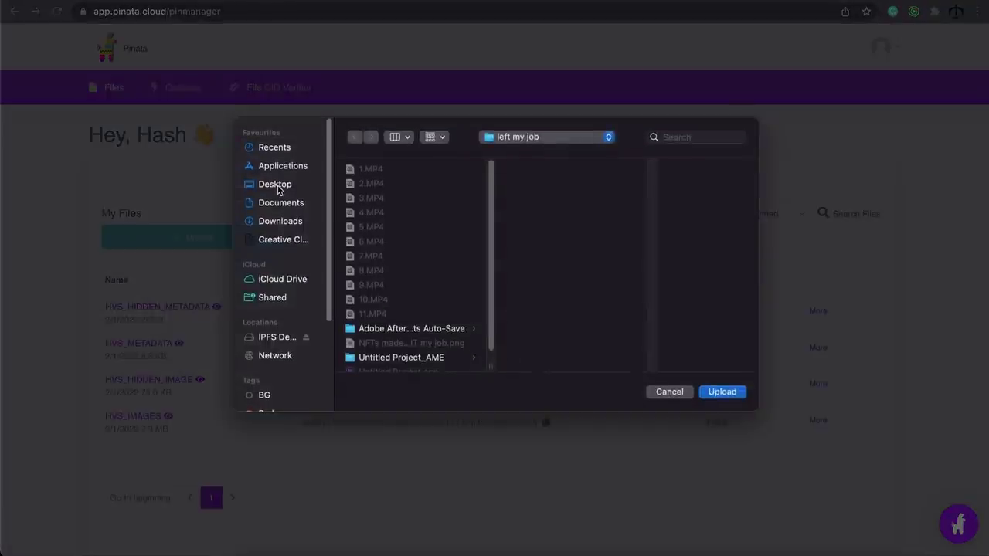
left_click(277, 185)
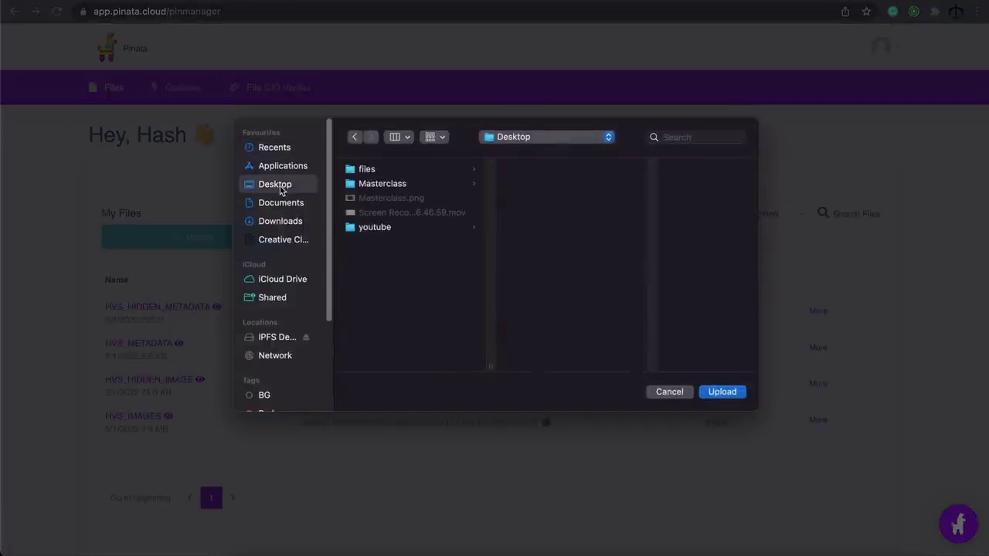
left_click(389, 185)
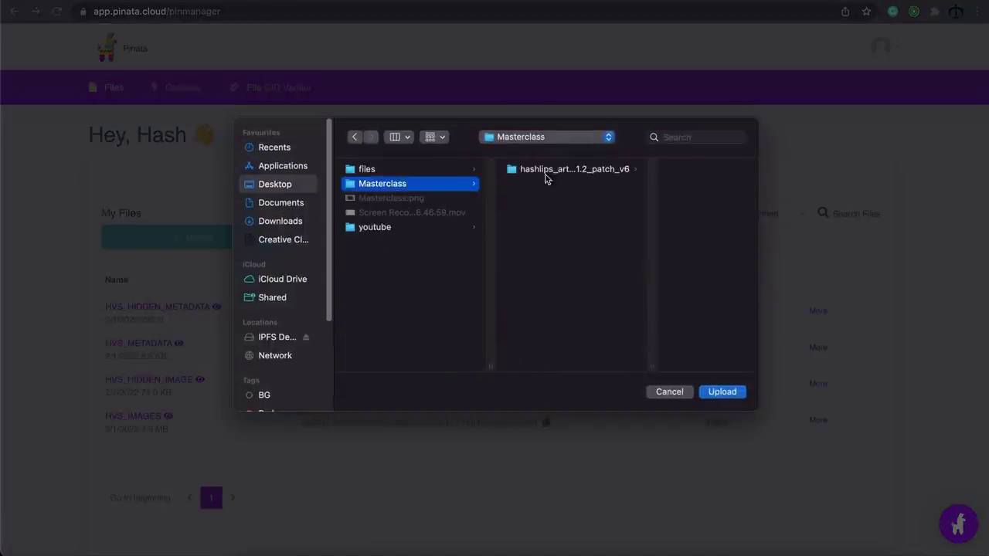
left_click(545, 169)
left_click(631, 183)
left_click(644, 167)
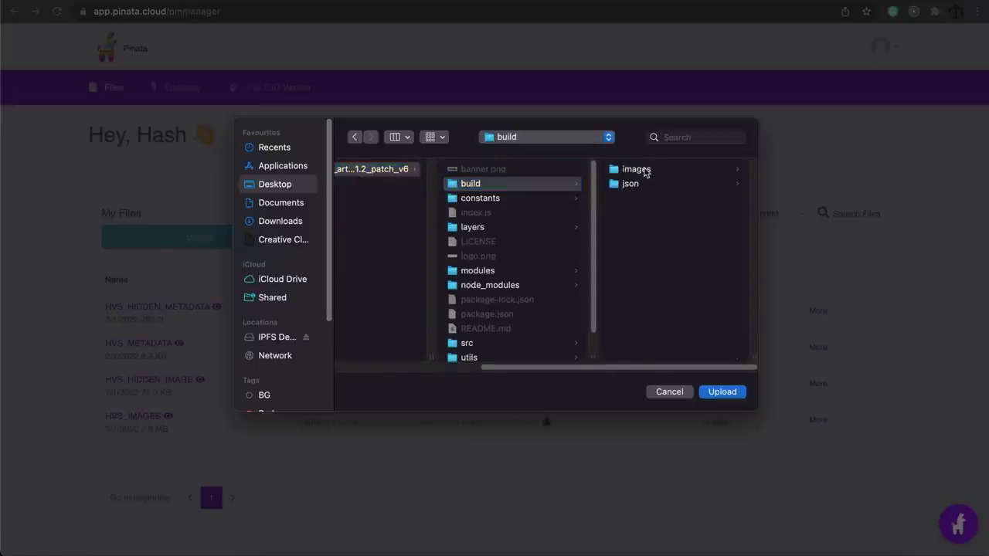
left_click(738, 393)
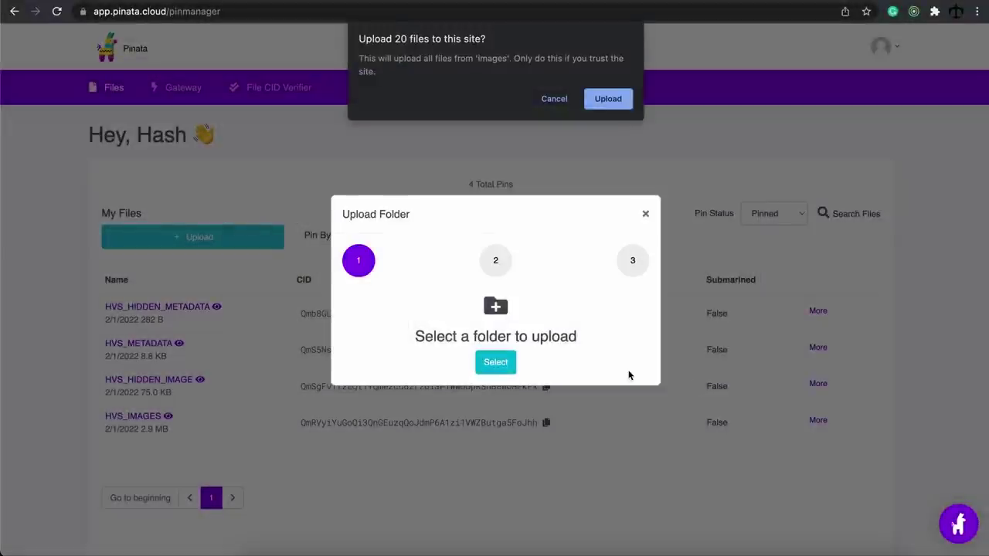
left_click(619, 100)
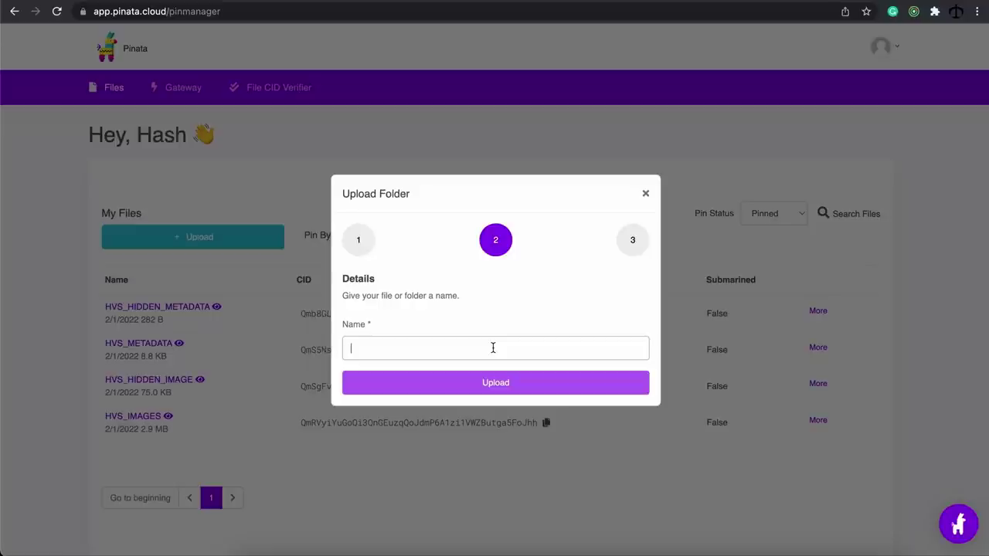
Step: Name the upload VeryCoolApes_imgs, upload it, and reload the file list
type("VeryC")
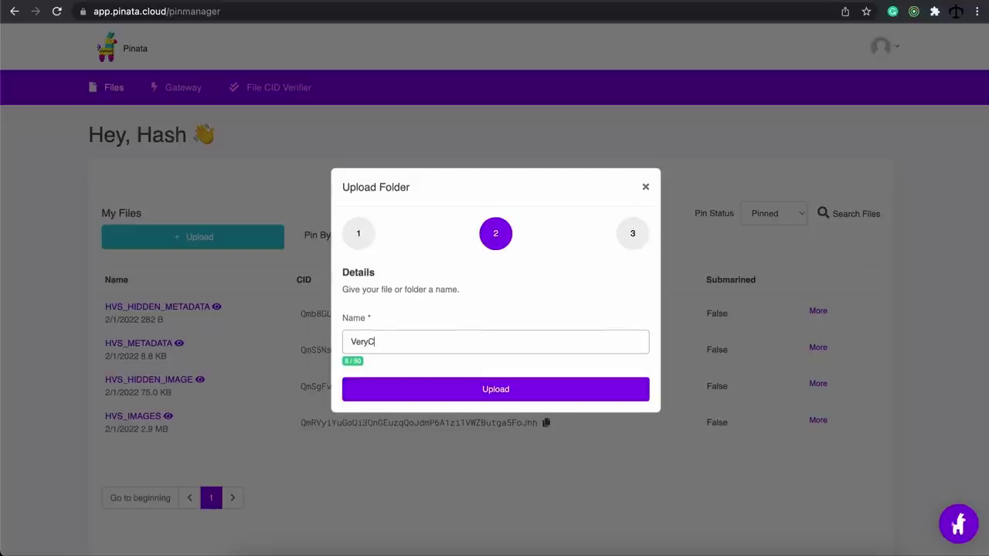
type("oolApes_imgs")
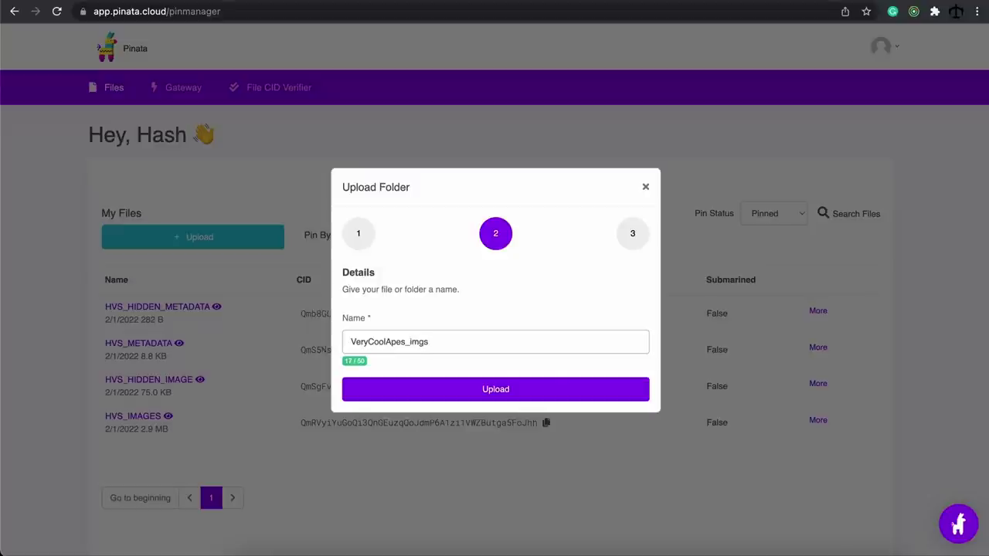
left_click(550, 390)
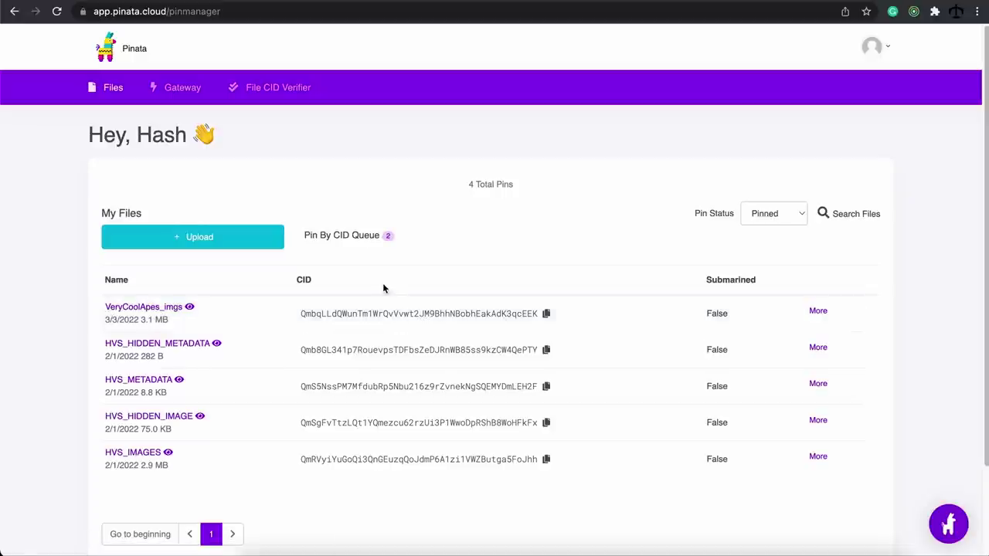
left_click(58, 9)
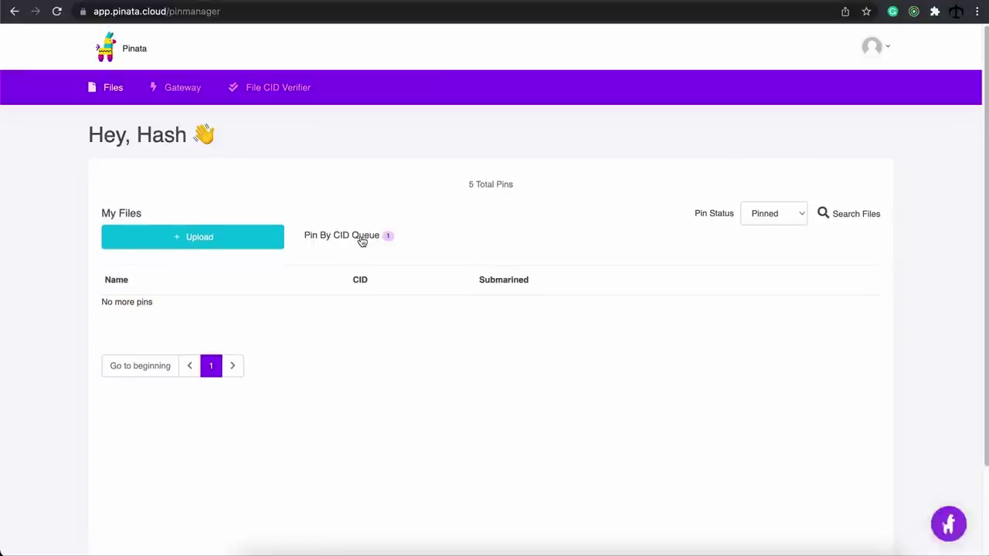
Step: Check the pending pins queue, then close it
left_click(361, 241)
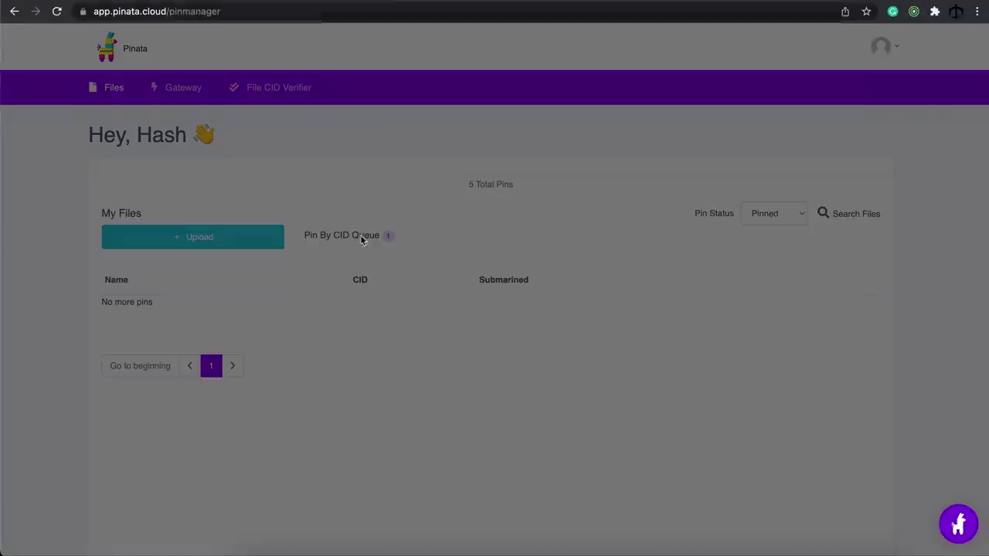
left_click(459, 137)
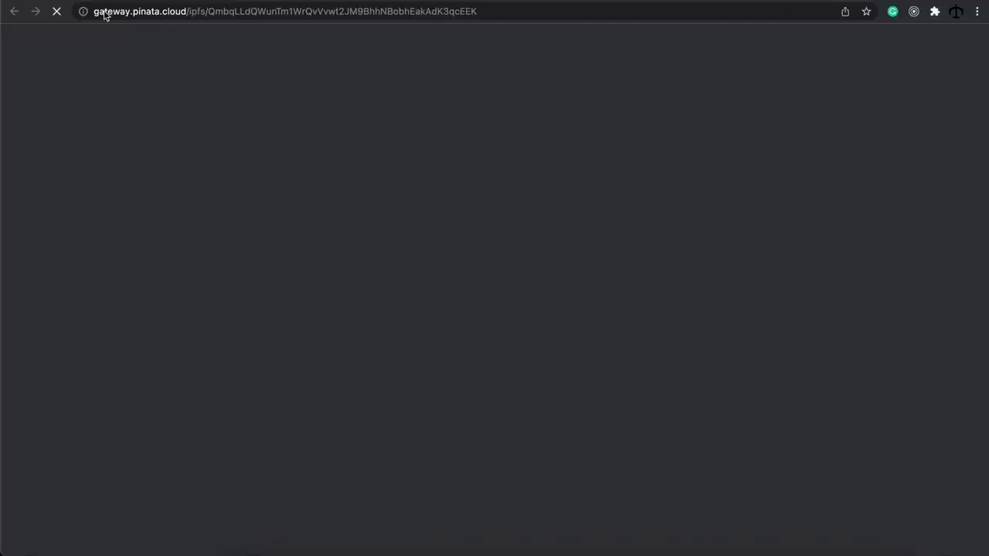
Step: Append /2.png to the gateway folder URL to view the 2.png ape image
left_click_drag(93, 15, 193, 55)
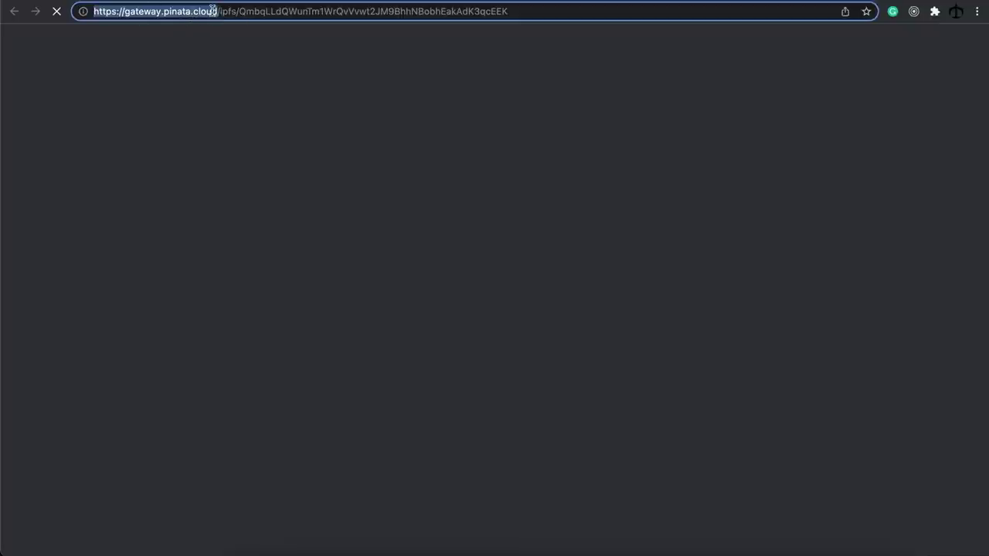
left_click(534, 13)
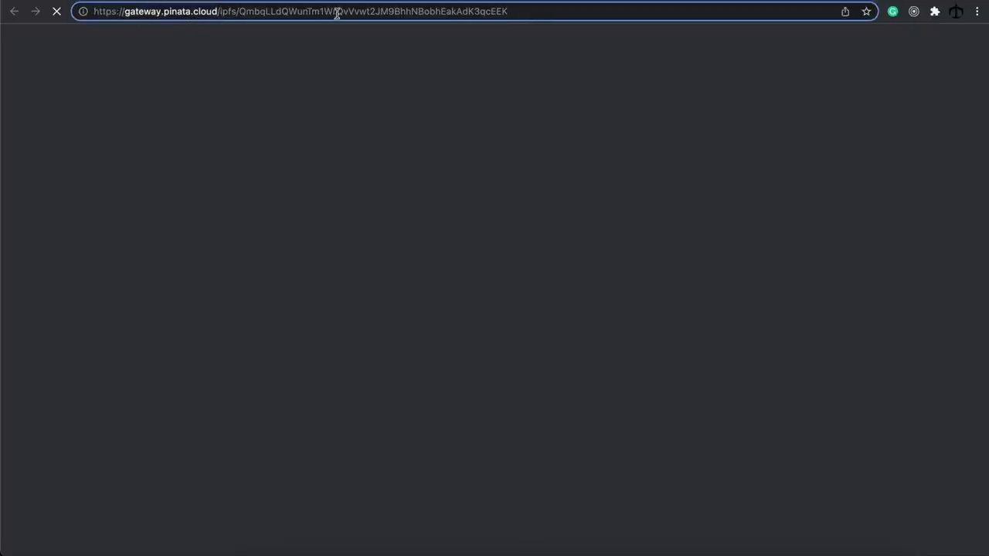
left_click(418, 12)
left_click(530, 10)
key("Return")
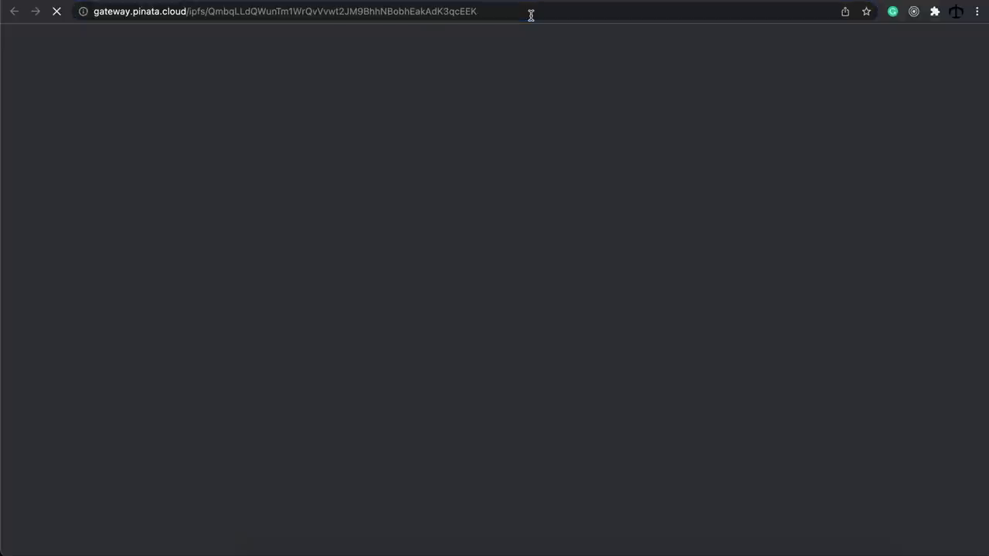
left_click(530, 11)
key("Return")
left_click(530, 16)
left_click(540, 12)
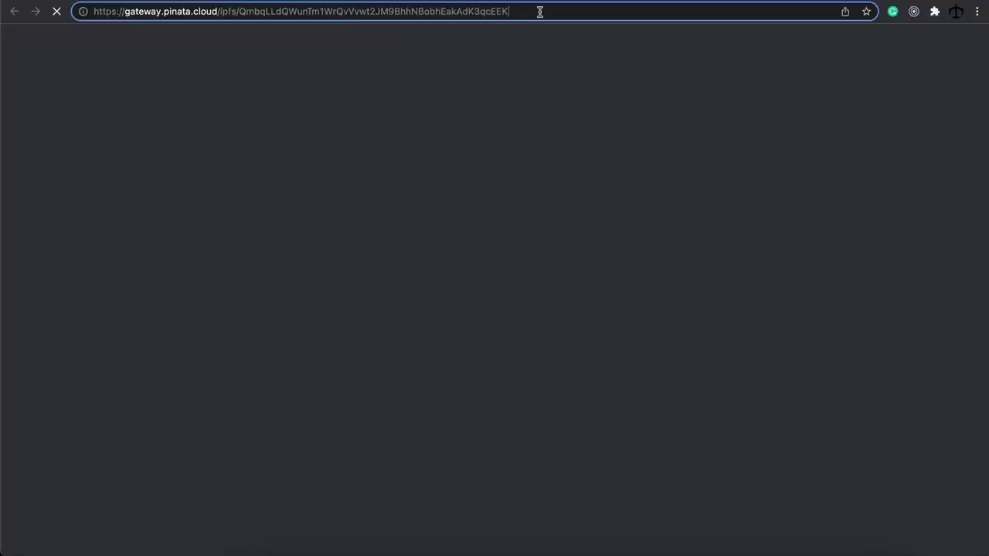
key("Return")
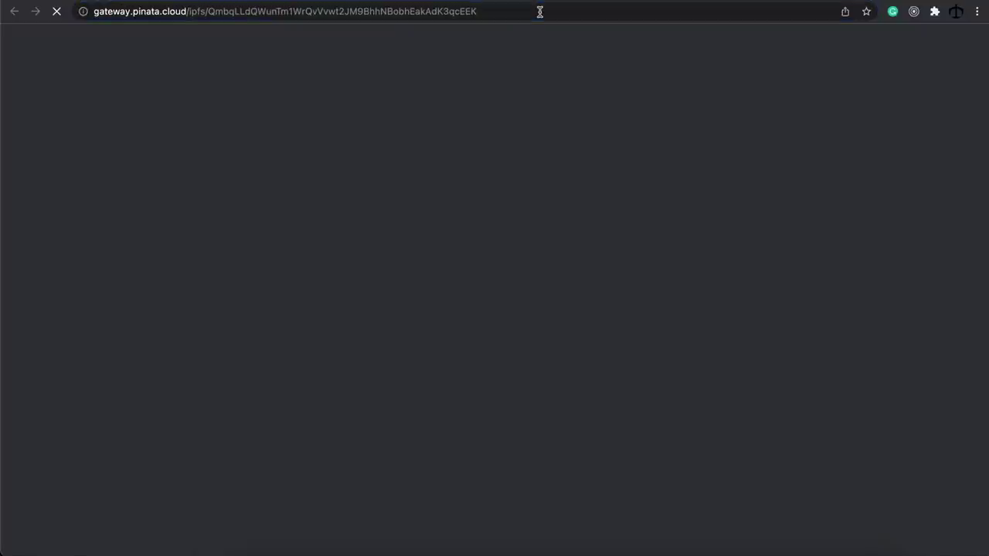
left_click(525, 14)
left_click(532, 13)
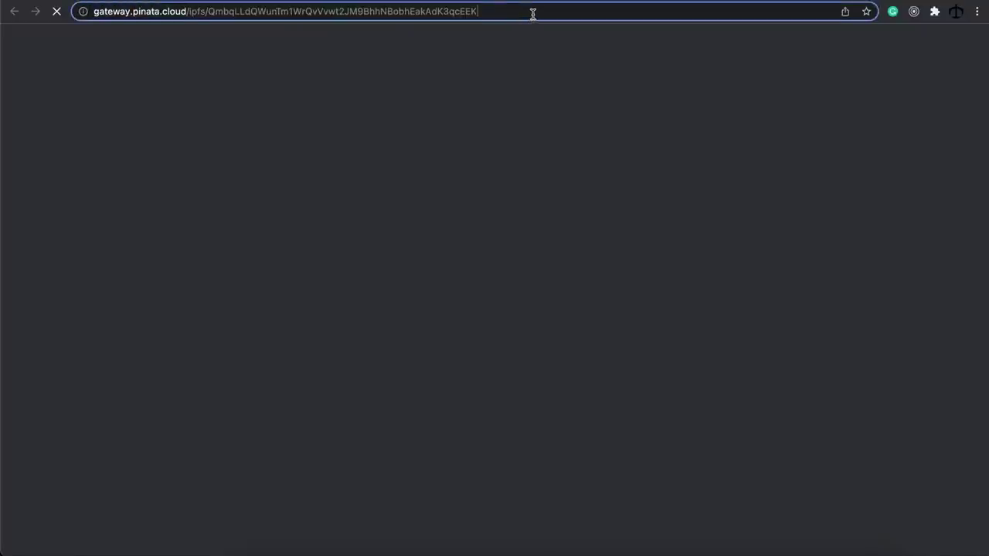
type("/")
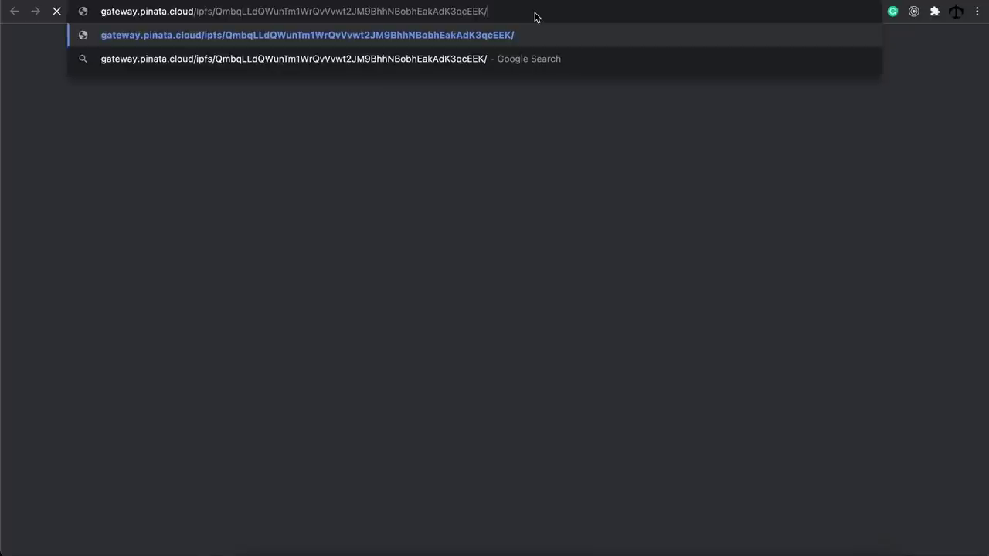
type("2.png")
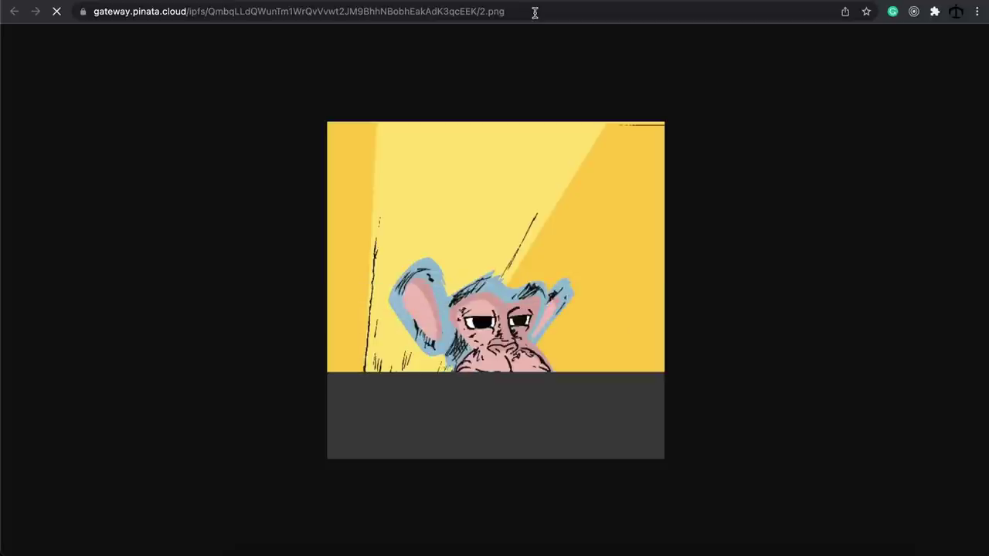
Step: Pick out the folder CID in the URL, then copy VeryCoolApes_imgs' CID in Pinata
left_click(534, 13)
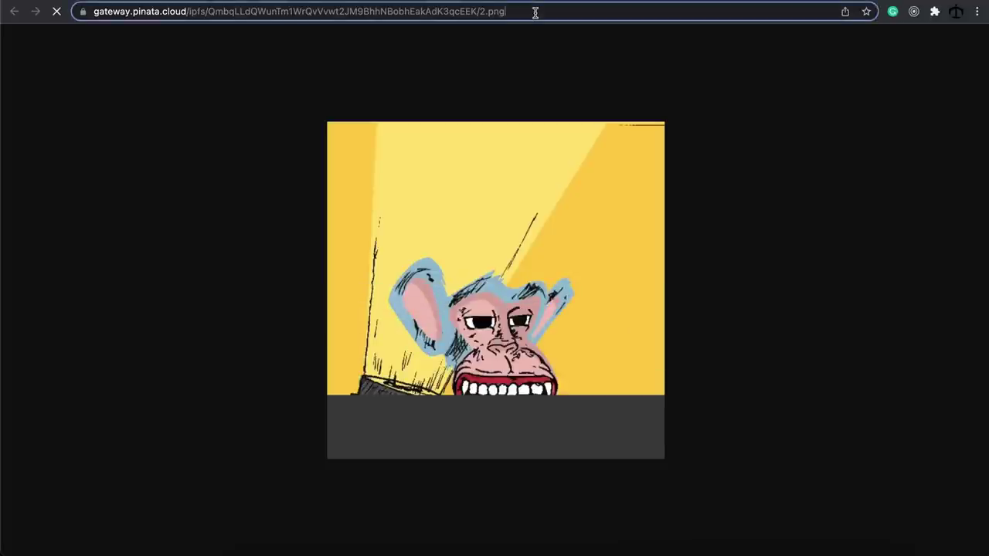
left_click(533, 12)
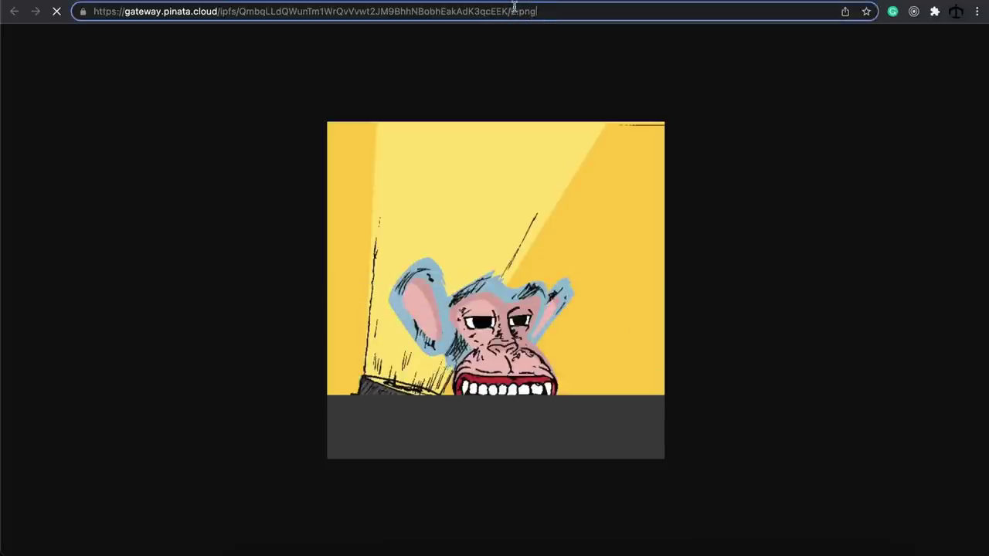
left_click_drag(552, 12, 220, 11)
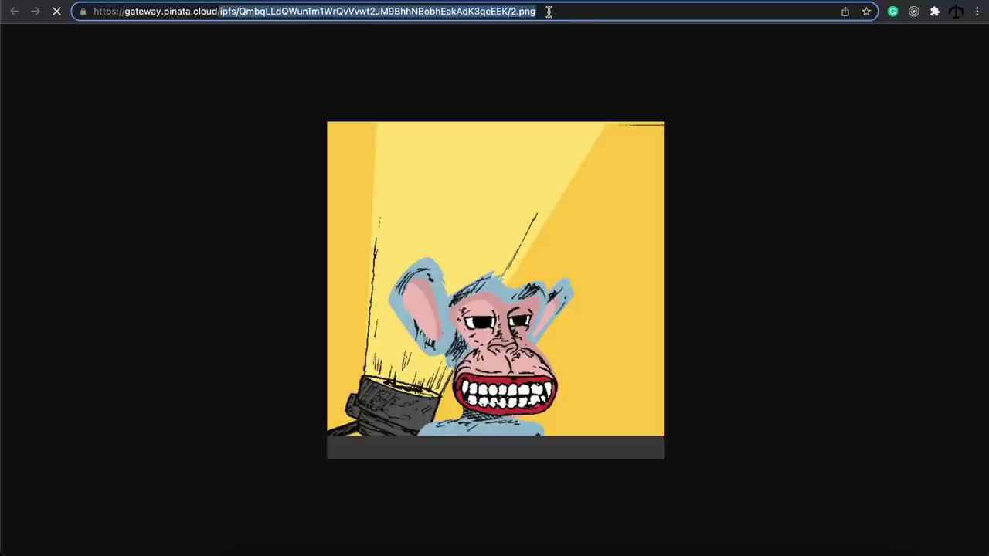
left_click_drag(558, 11, 237, 10)
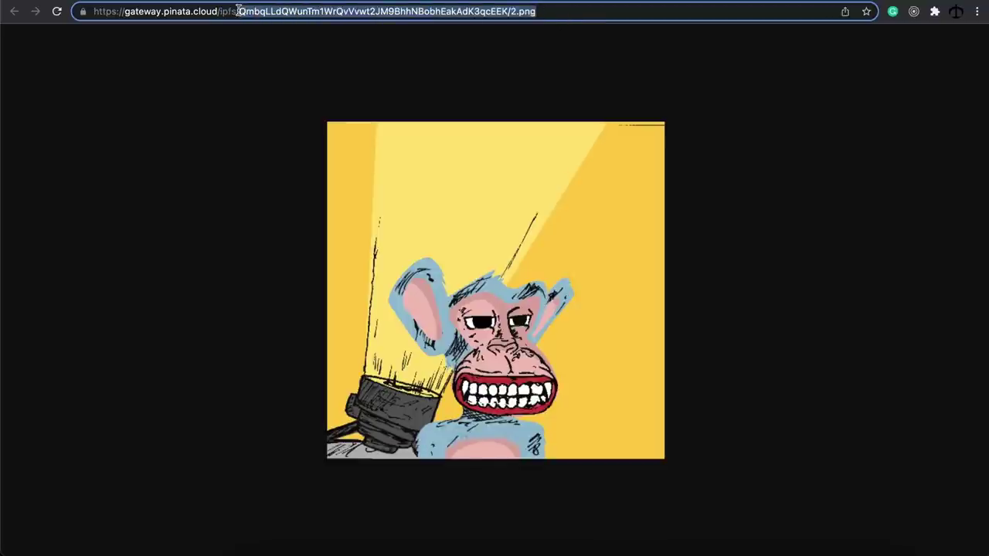
left_click(232, 11)
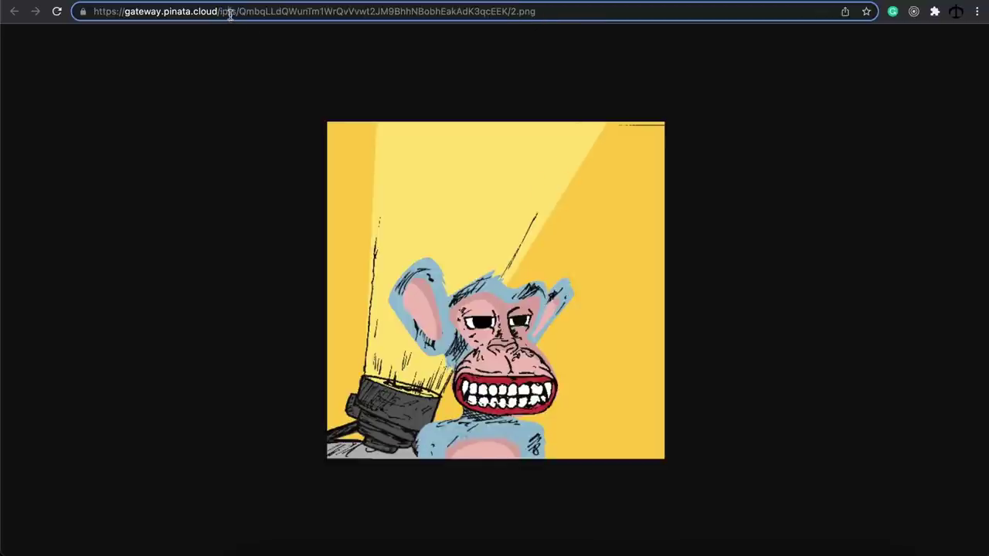
left_click_drag(236, 11, 89, 11)
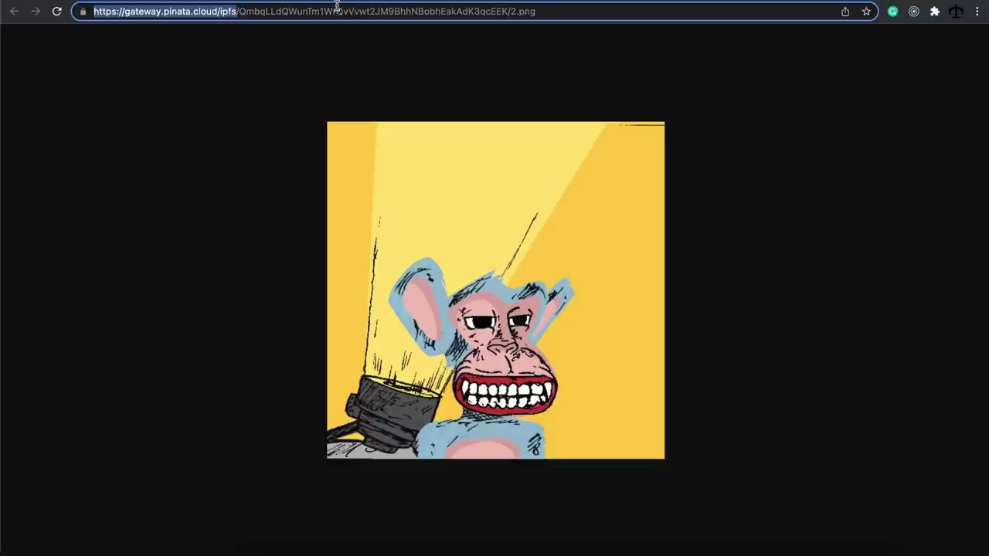
double_click(396, 11)
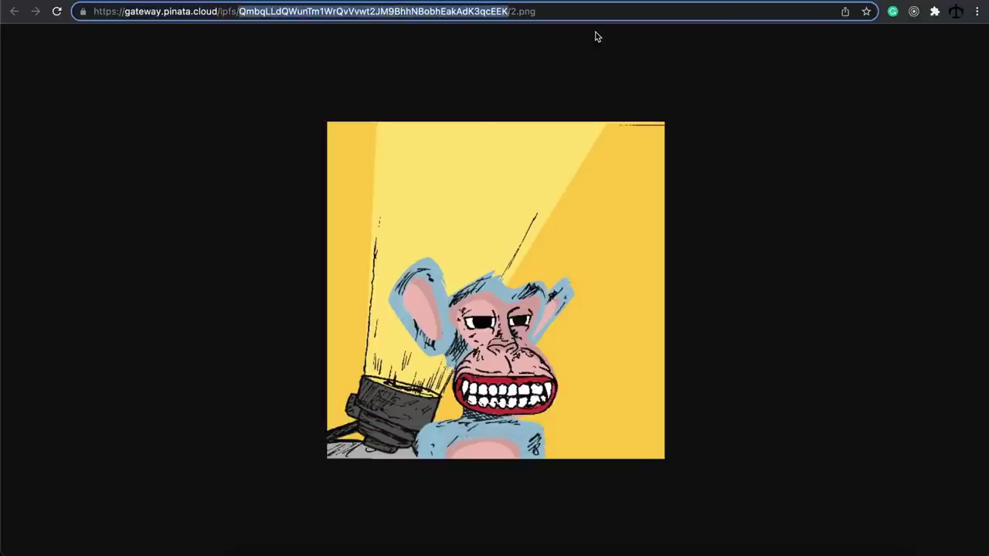
key("super+w")
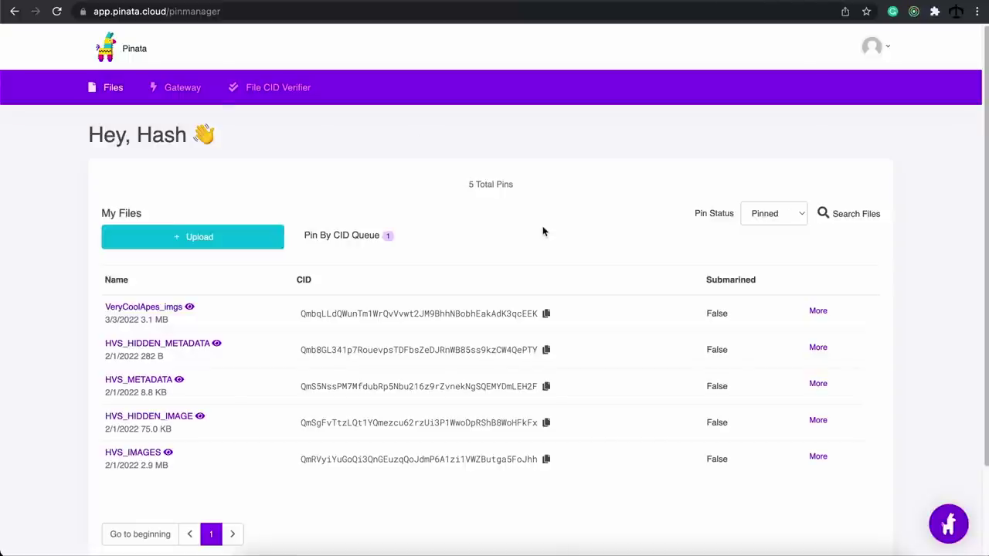
left_click(546, 315)
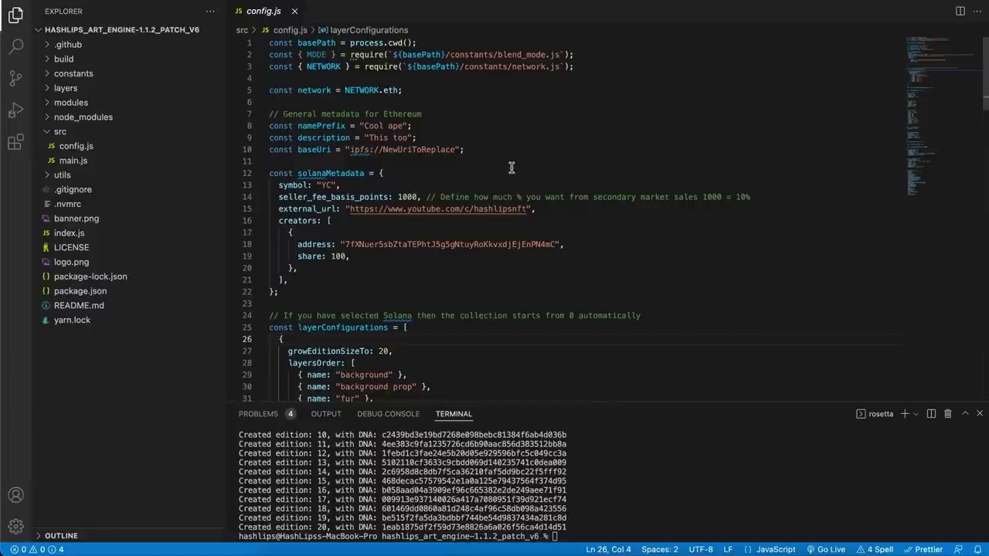
Step: Check the NewUriToReplace placeholder in build/json/1.json's image link
left_click(66, 60)
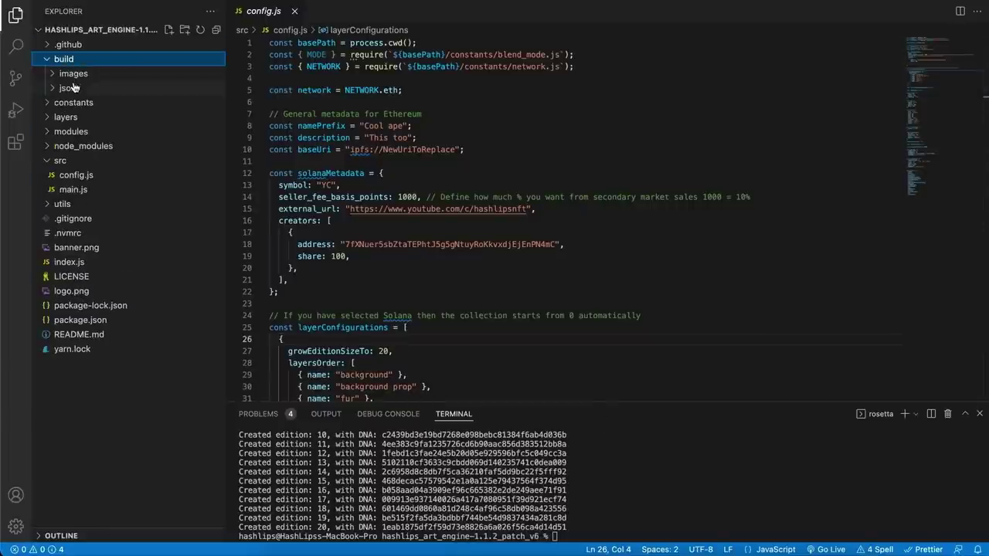
left_click(67, 87)
left_click(75, 117)
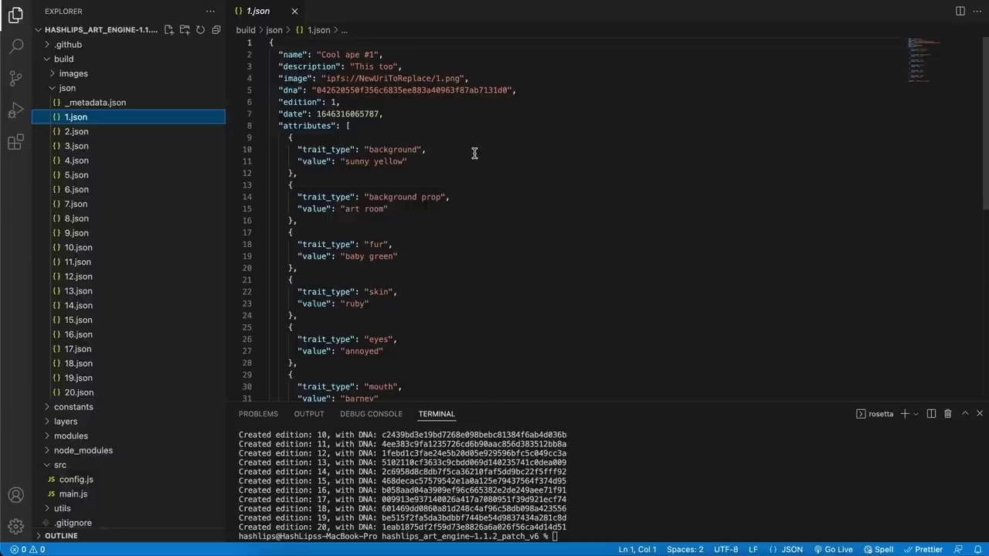
double_click(379, 78)
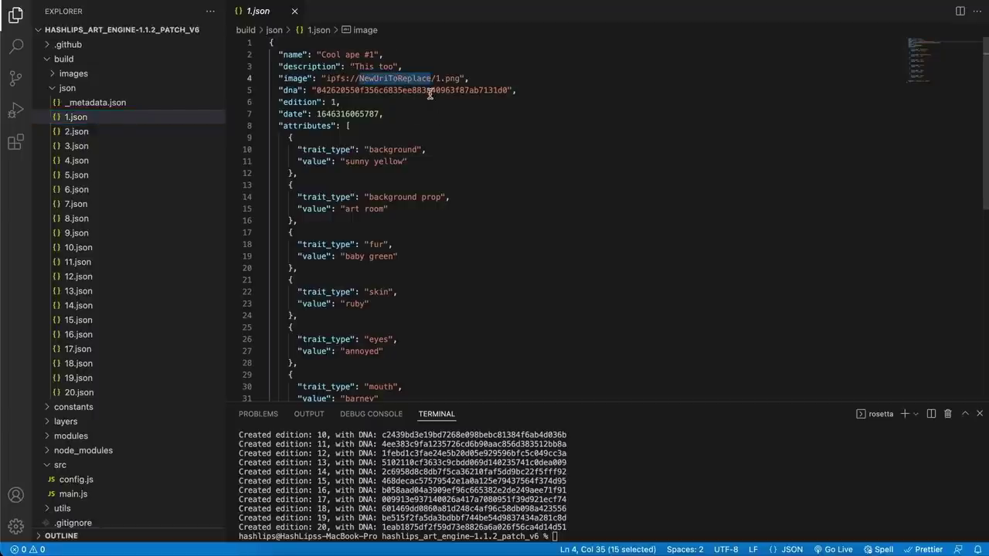
left_click(103, 89)
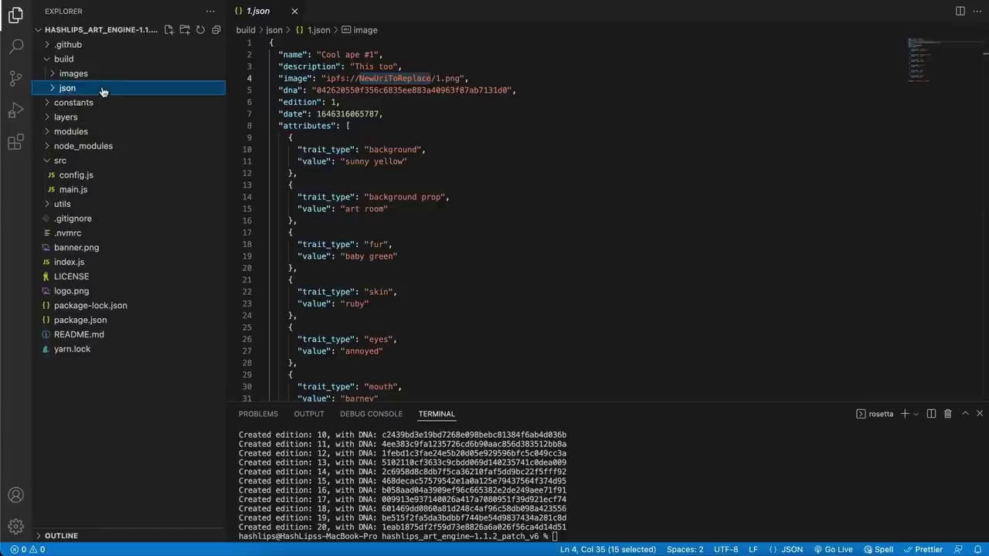
Step: Replace config.js's baseUri placeholder with the copied CID, save, and clear the terminal
left_click(83, 175)
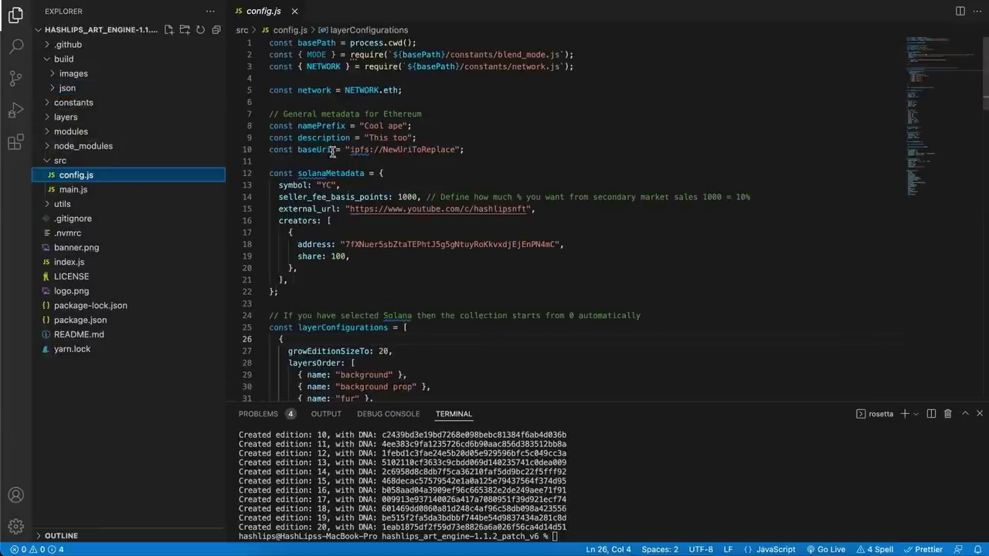
double_click(421, 150)
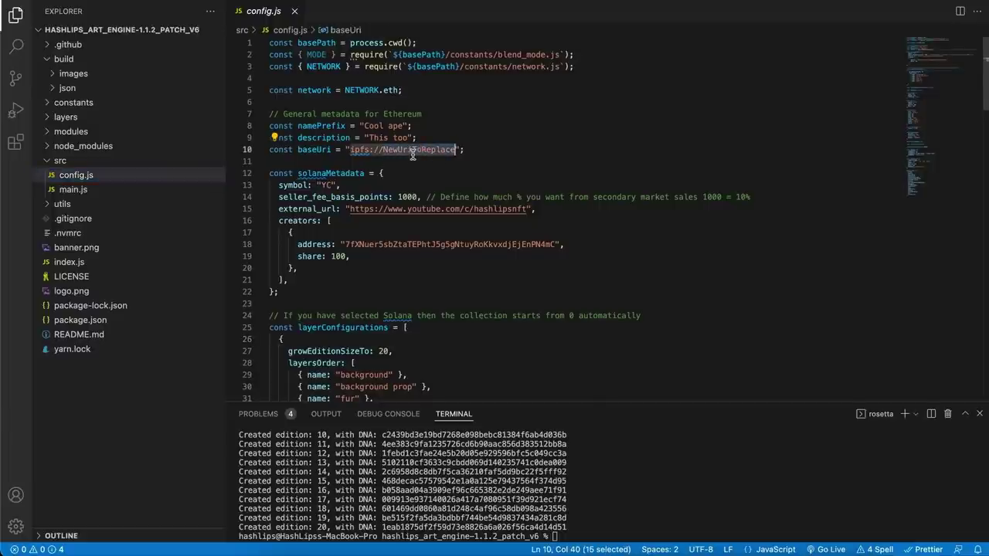
key("super+v")
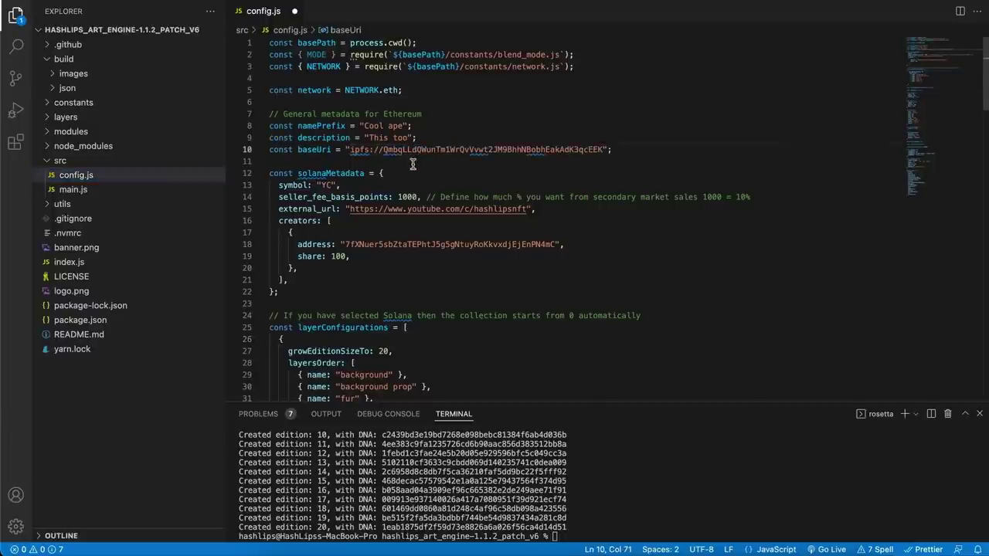
left_click_drag(349, 152, 604, 150)
left_click(637, 147)
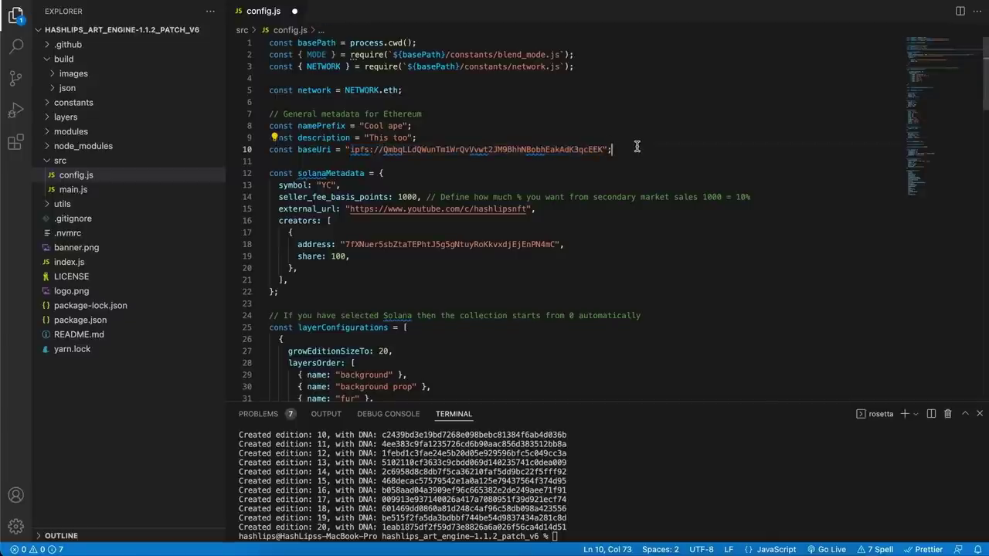
double_click(533, 149)
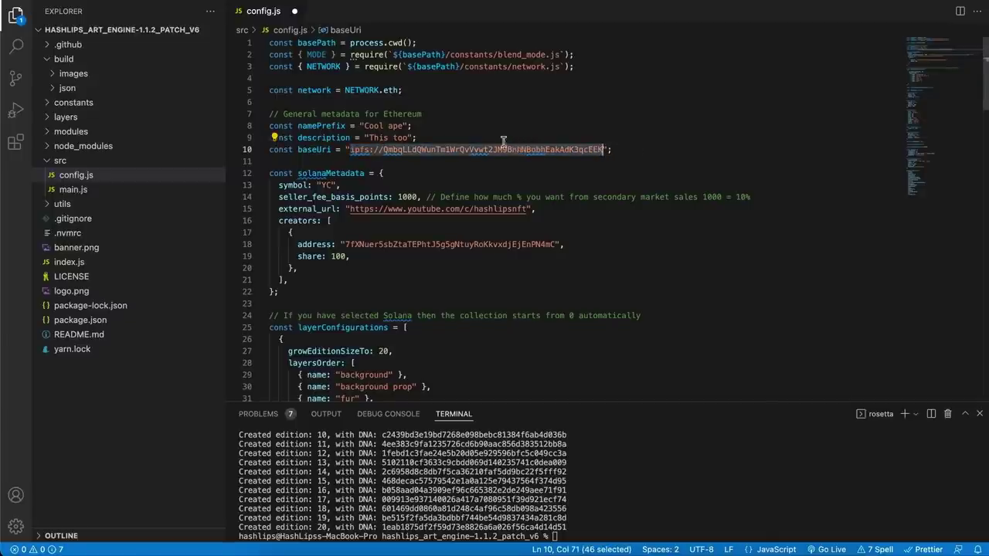
left_click(624, 152)
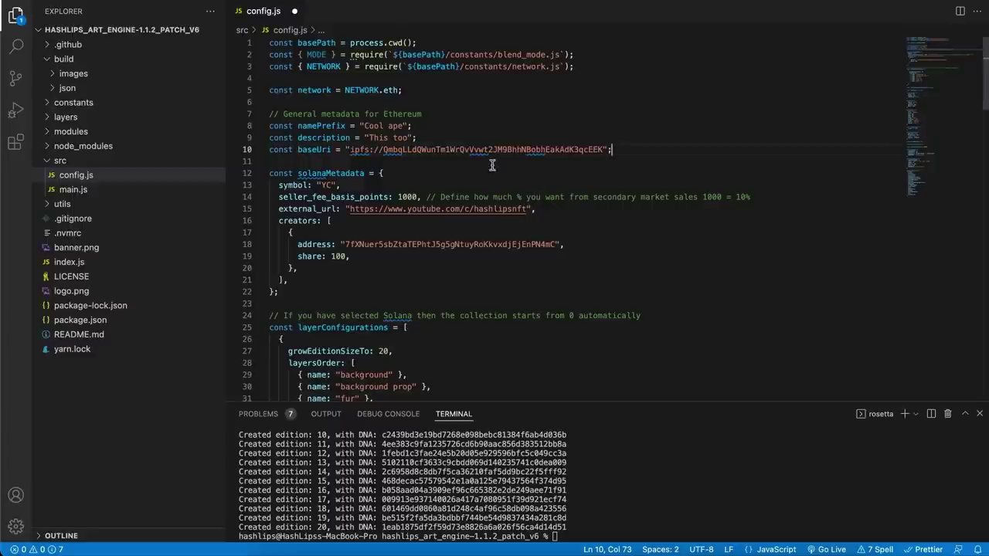
key("super+s")
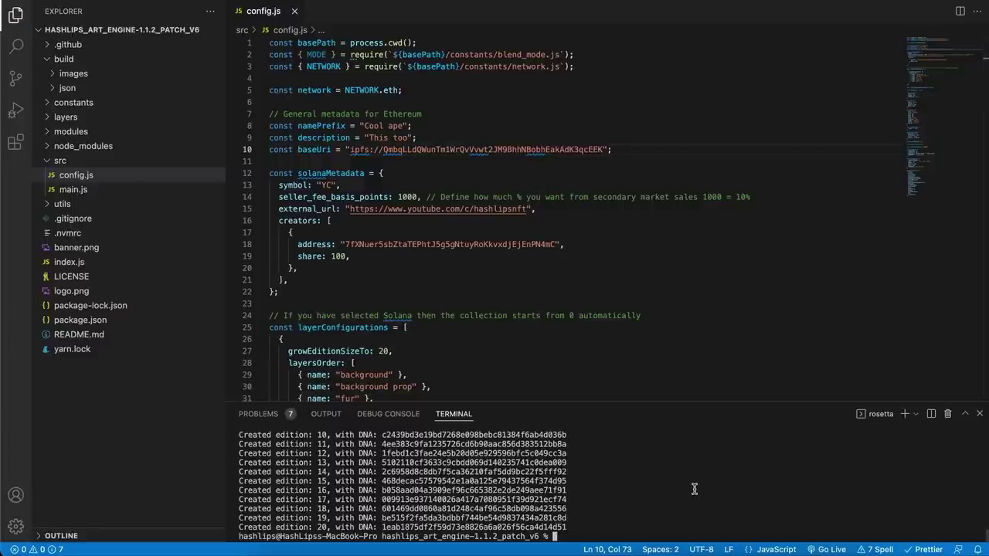
key("super+k")
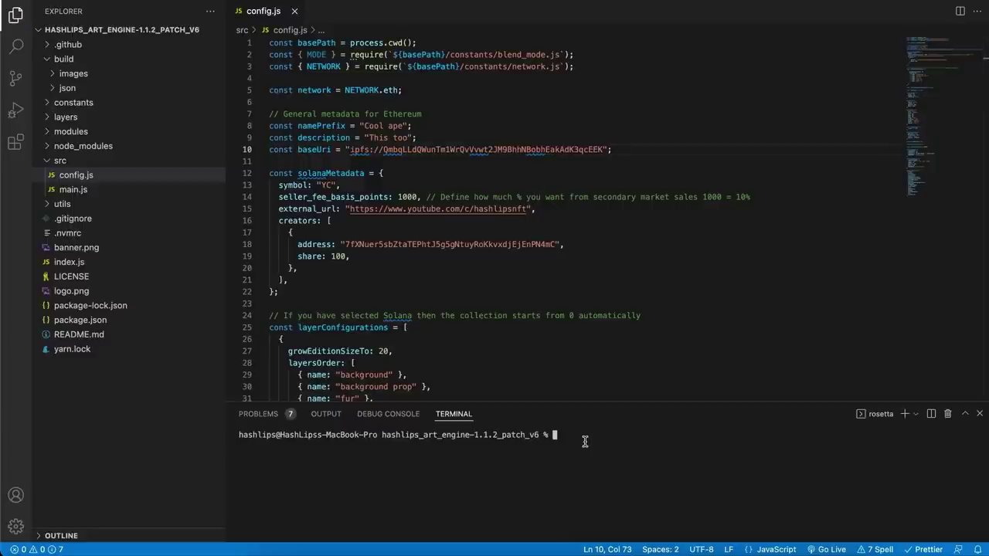
Step: Run npm run update_info and check the updated baseUri in the output
type("npm run update_info")
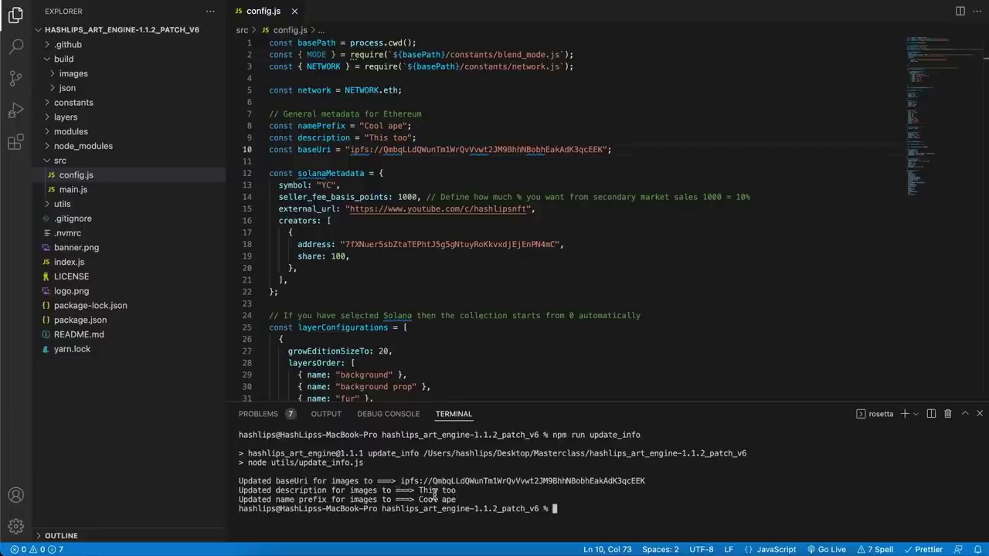
left_click_drag(401, 481, 645, 480)
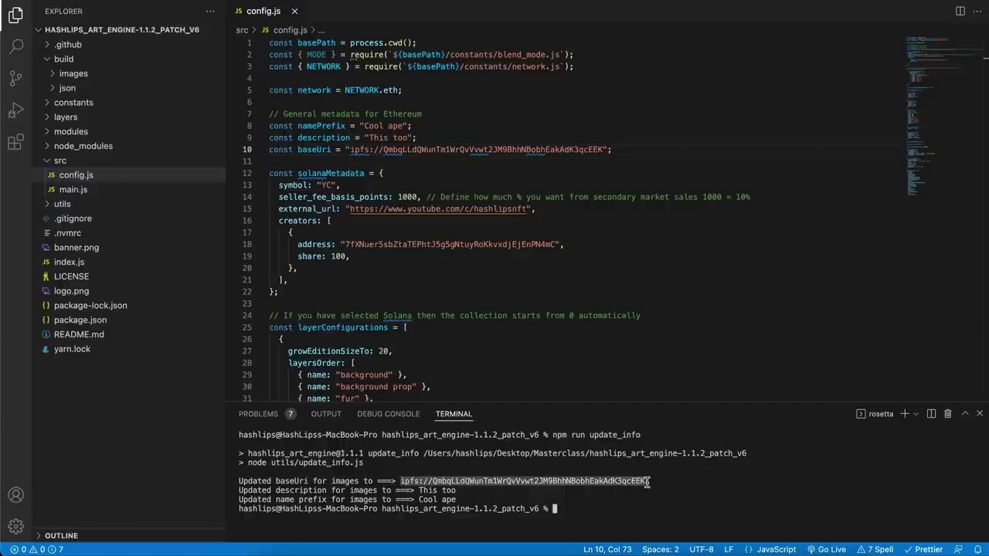
left_click(637, 507)
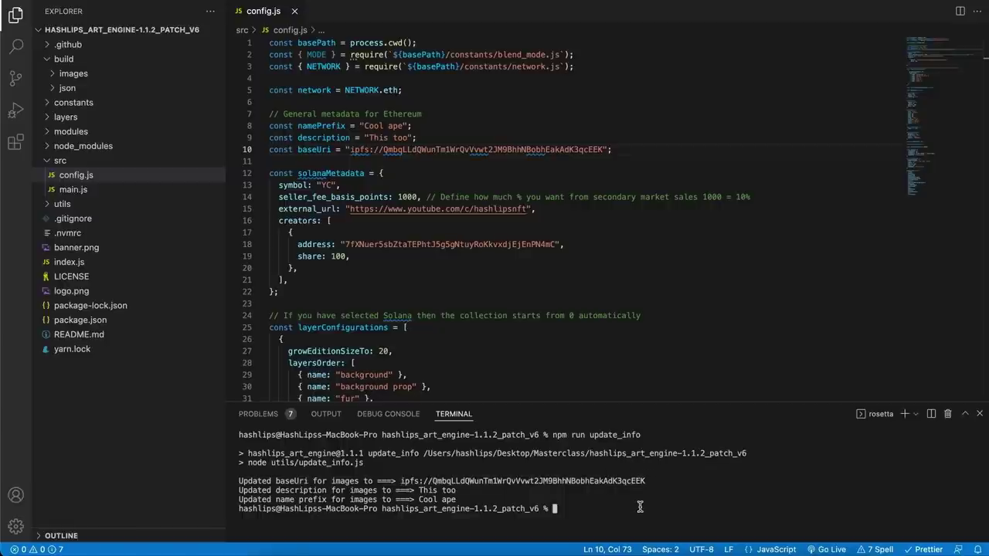
Step: Open 1.json and examine its updated ipfs:// image URL
left_click(67, 90)
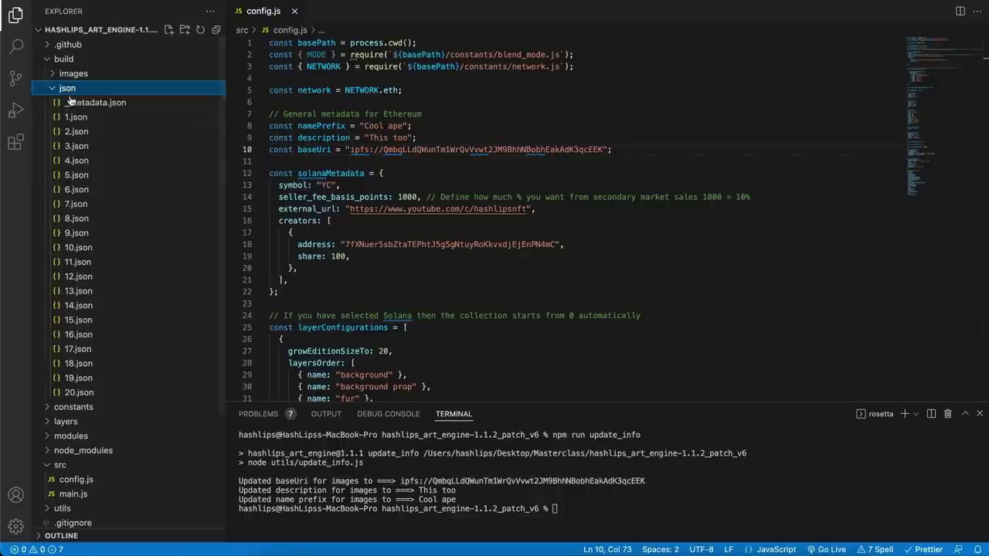
left_click(76, 118)
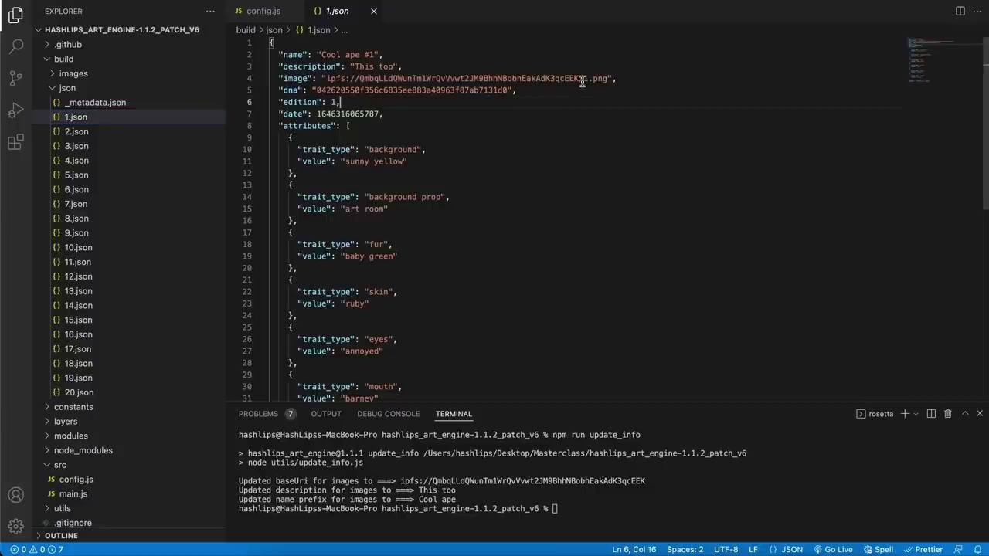
left_click_drag(606, 79, 327, 78)
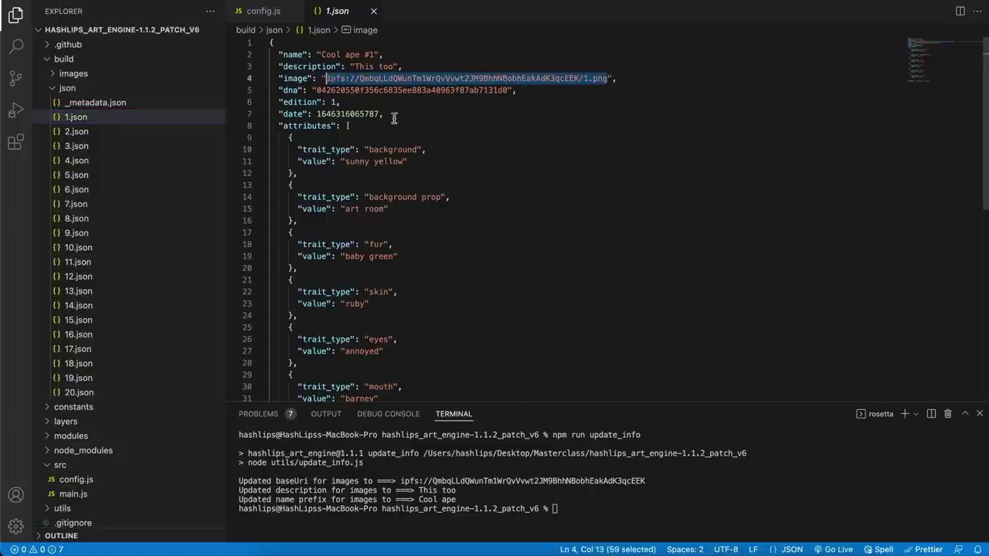
left_click(475, 125)
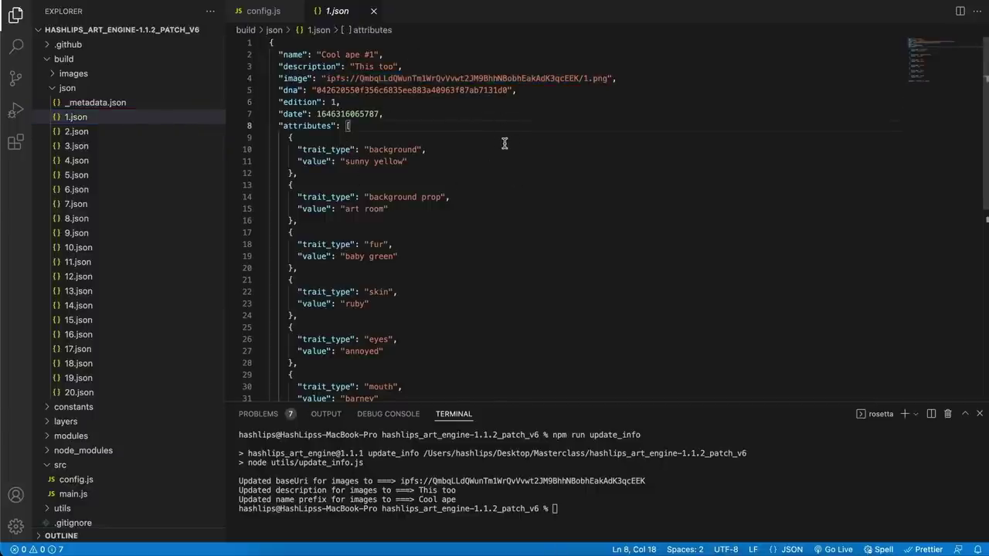
left_click_drag(324, 78, 608, 78)
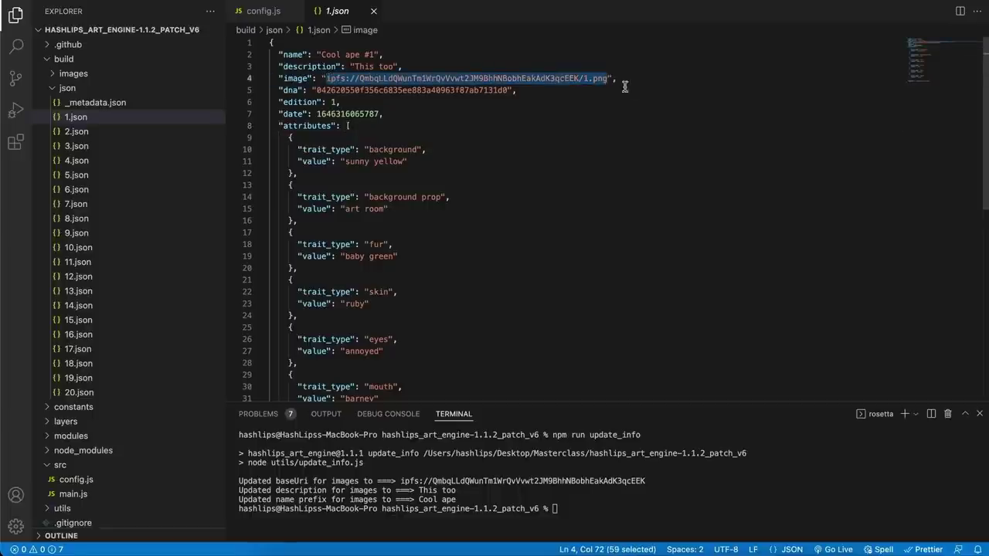
left_click(525, 96)
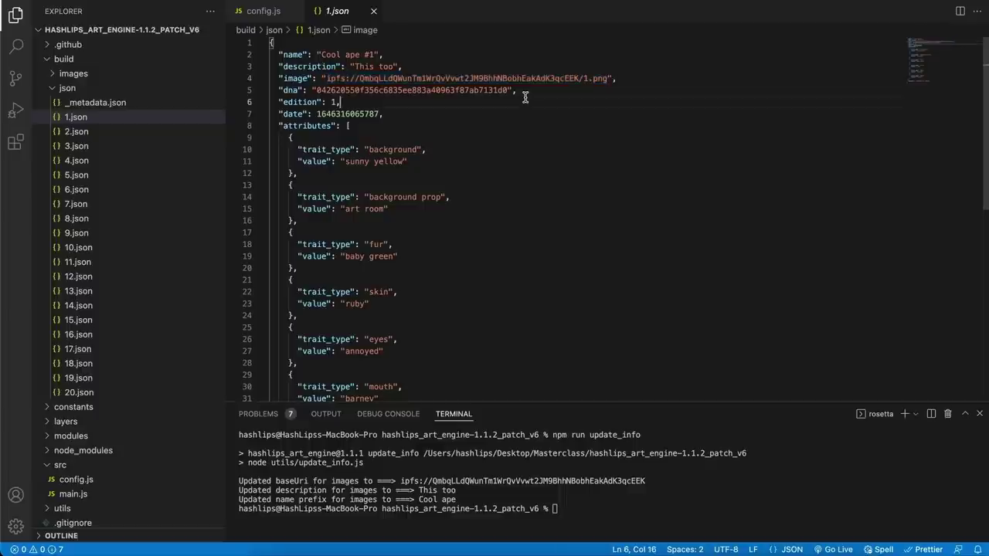
Step: Open 3, 4, 6, 7 and 9.json, confirming 9.json's image link uses the new CID
left_click(91, 146)
left_click(88, 160)
left_click(87, 190)
left_click(89, 205)
left_click(93, 232)
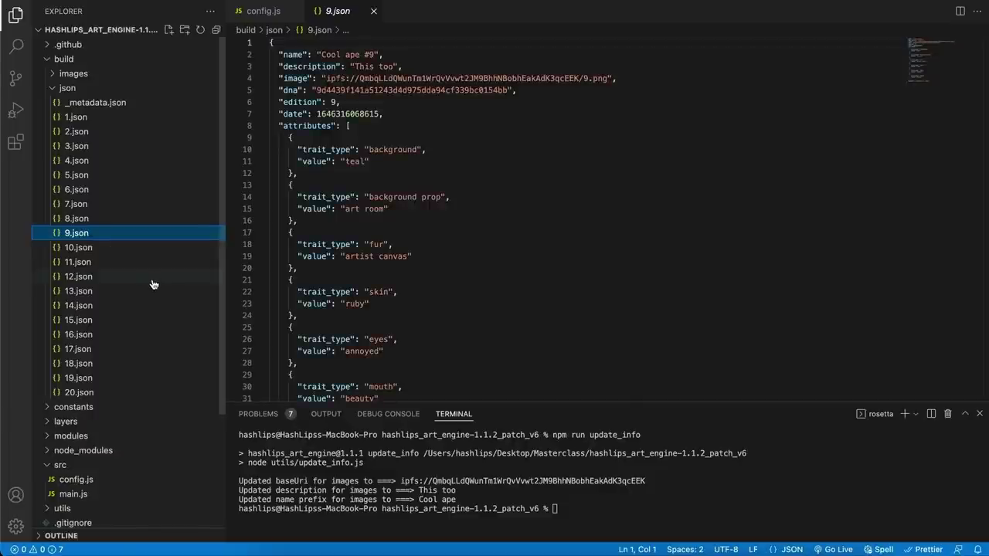
double_click(452, 78)
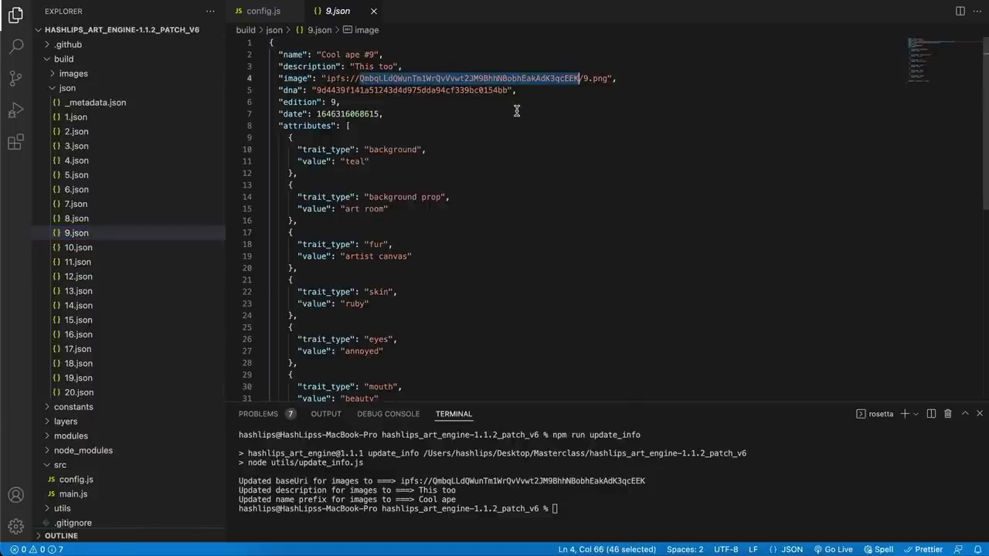
left_click(106, 91)
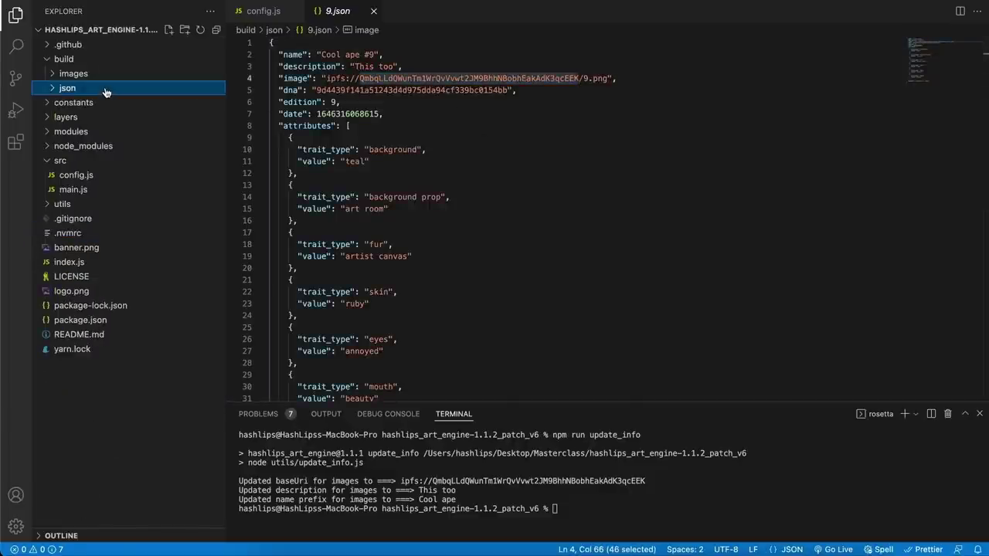
left_click(589, 171)
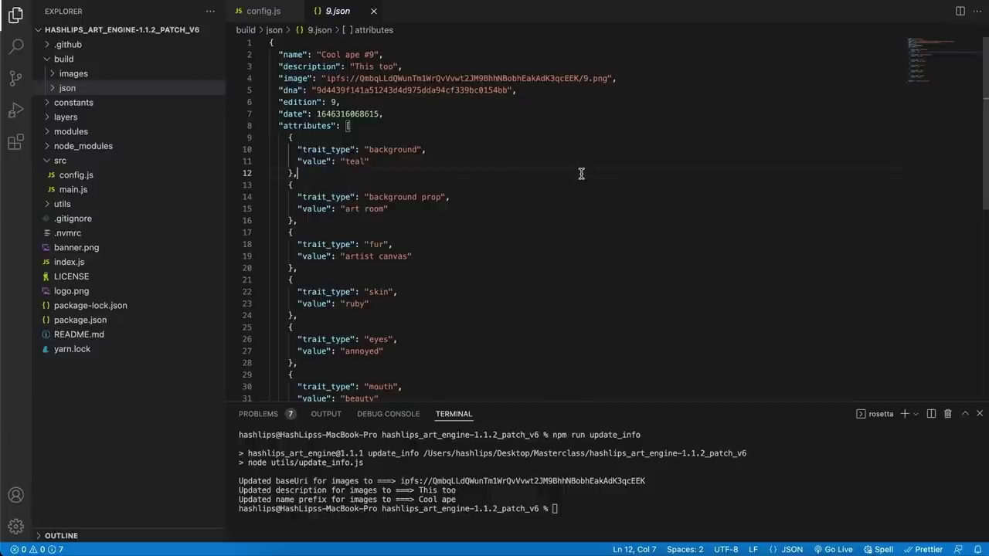
left_click(68, 88)
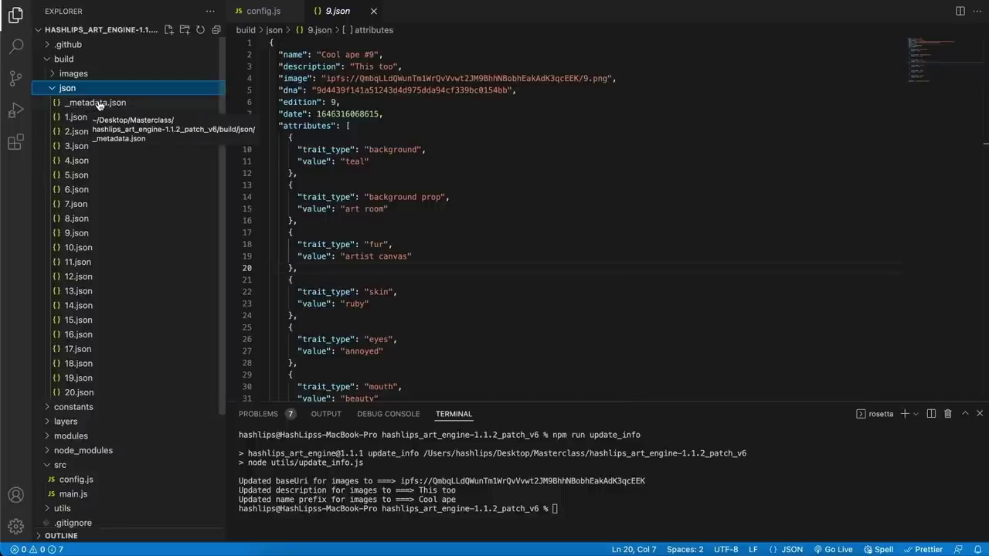
Step: Delete _metadata.json from build/json, then switch to IPFS Desktop and Pinata
right_click(98, 106)
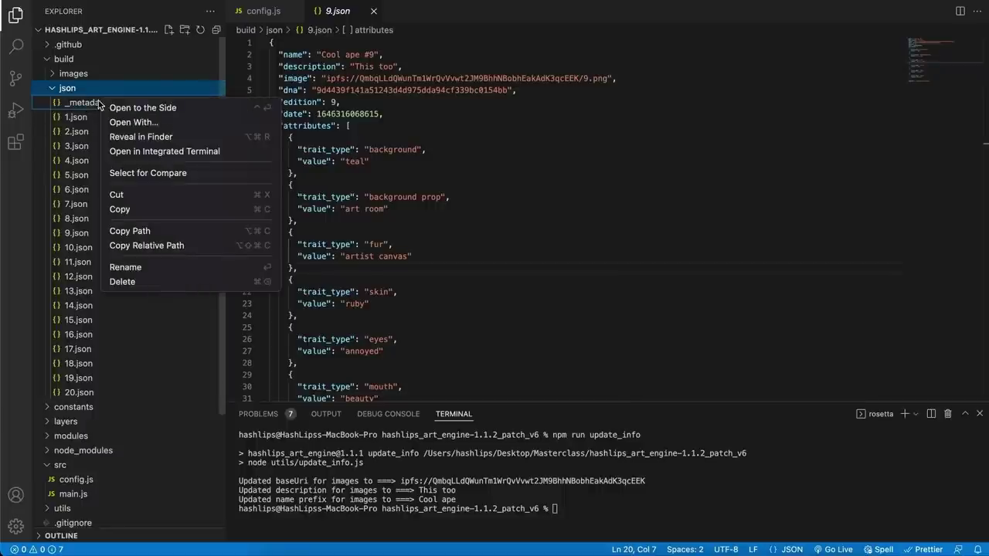
left_click(150, 282)
key("Return")
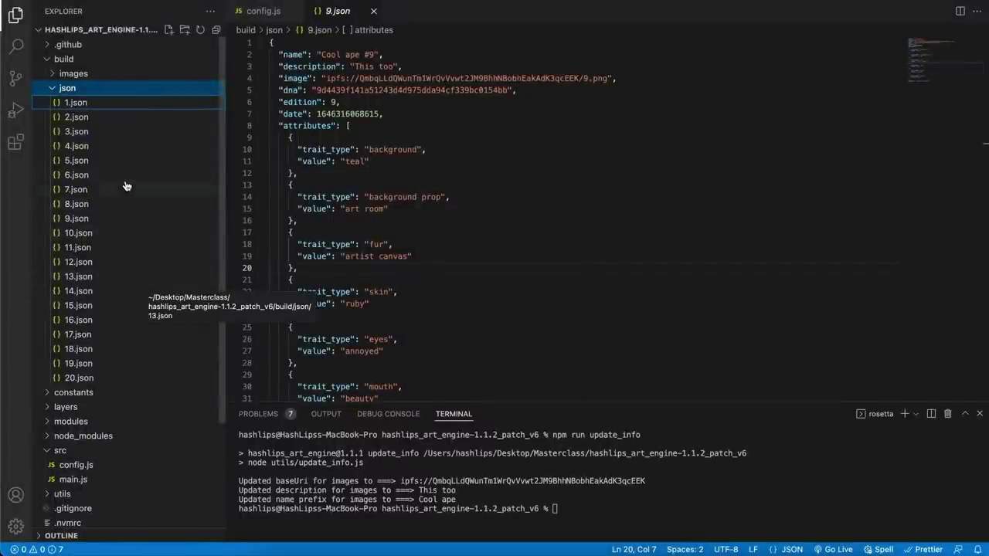
left_click(75, 89)
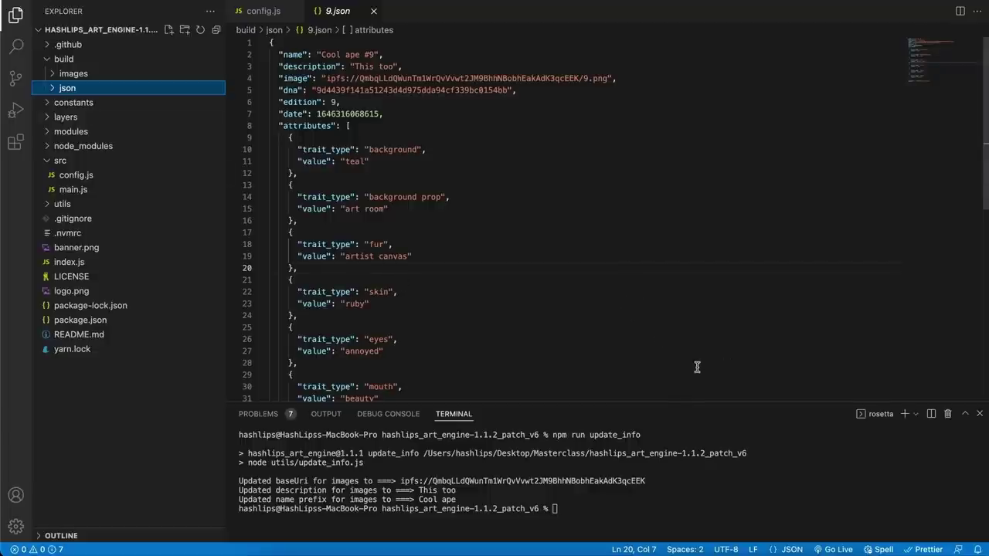
left_click(792, 552)
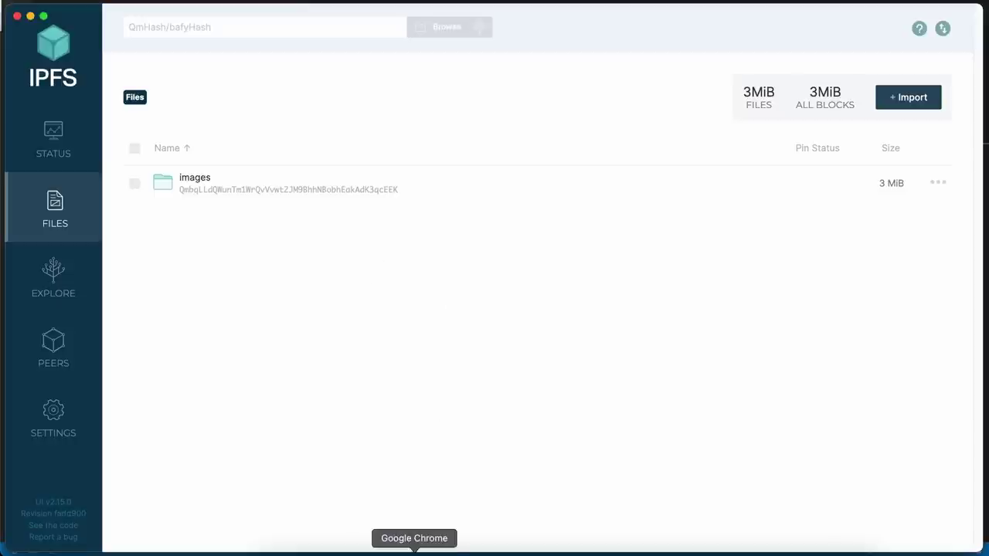
left_click(412, 547)
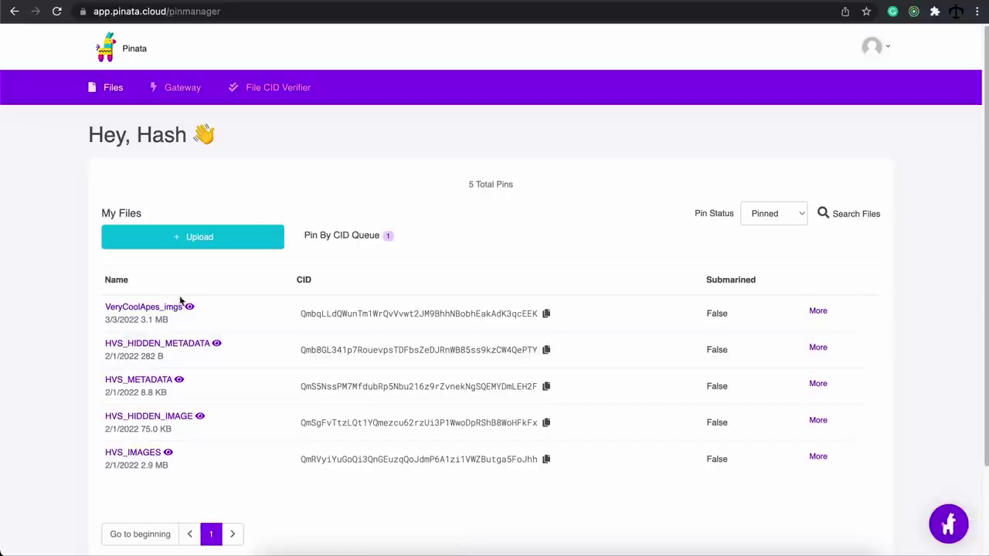
Step: Upload the build/json folder's 20 files to Pinata named VeryCoolApes_metadata
left_click(204, 240)
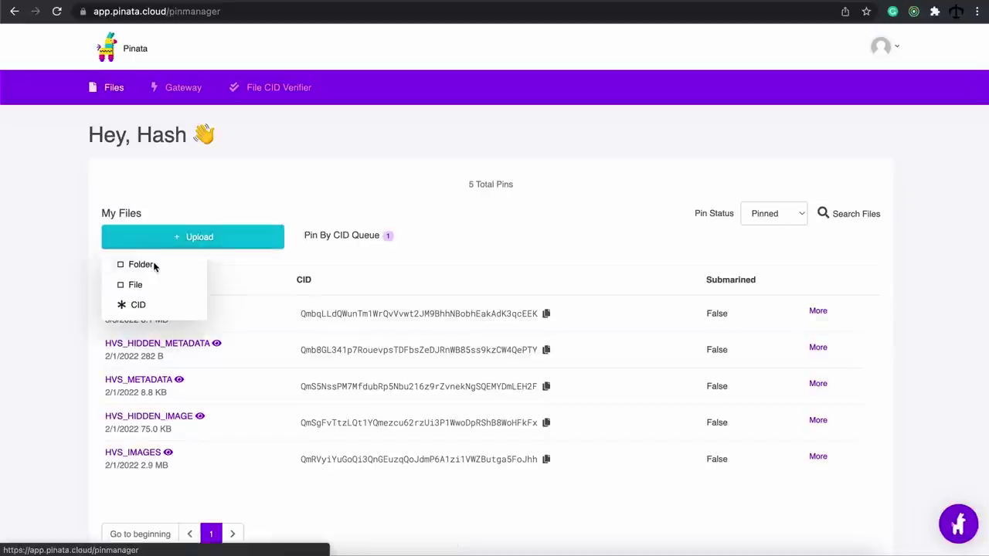
left_click(147, 264)
left_click(487, 361)
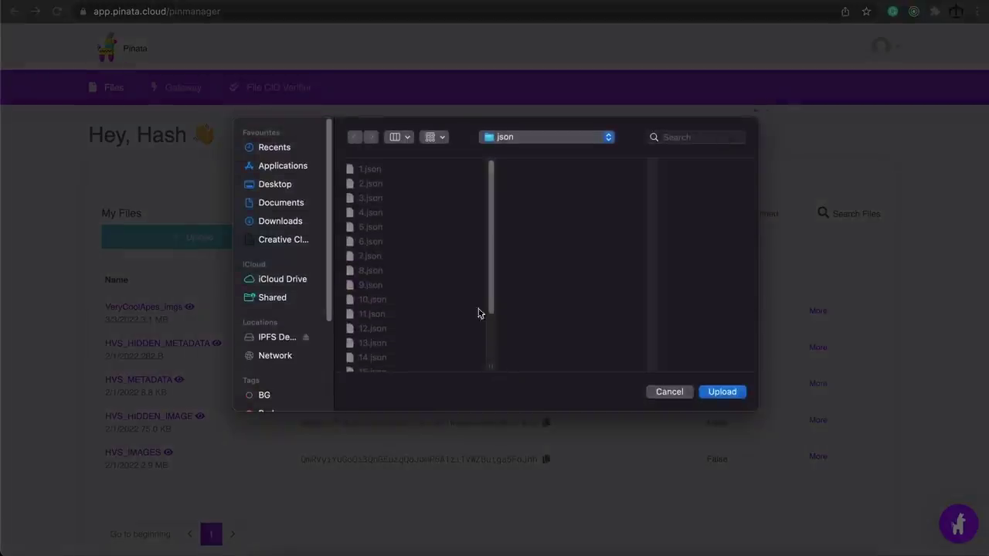
left_click(491, 141)
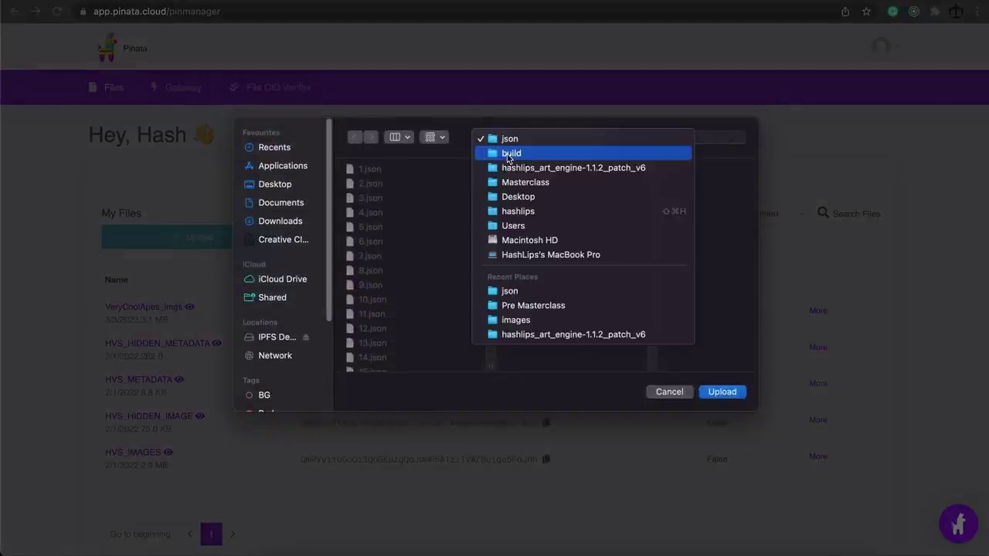
left_click(506, 168)
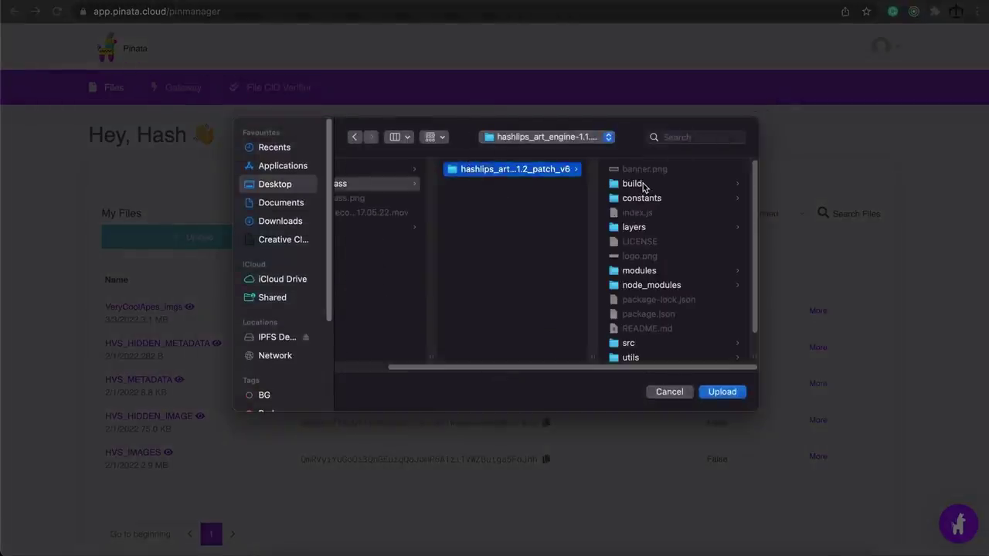
left_click(642, 186)
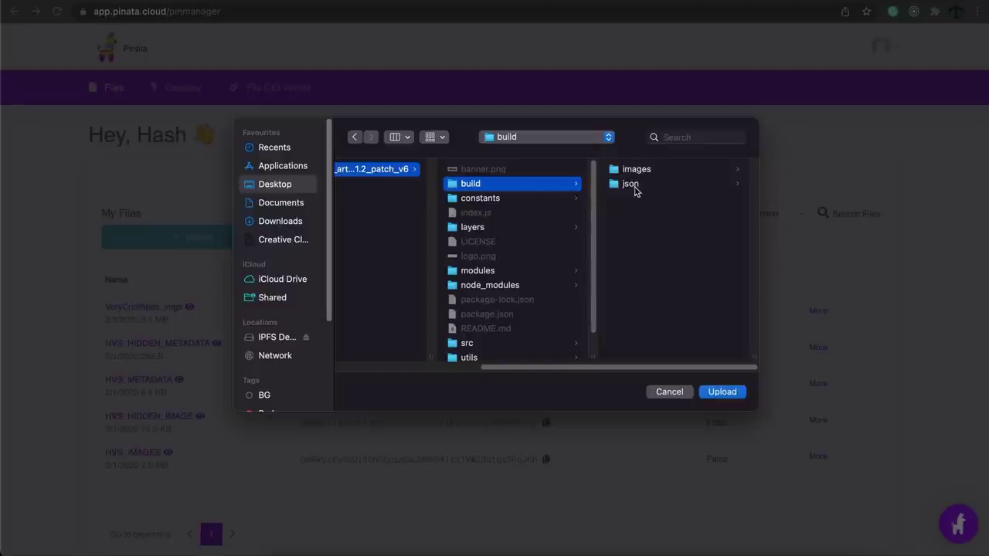
left_click(632, 186)
left_click(726, 393)
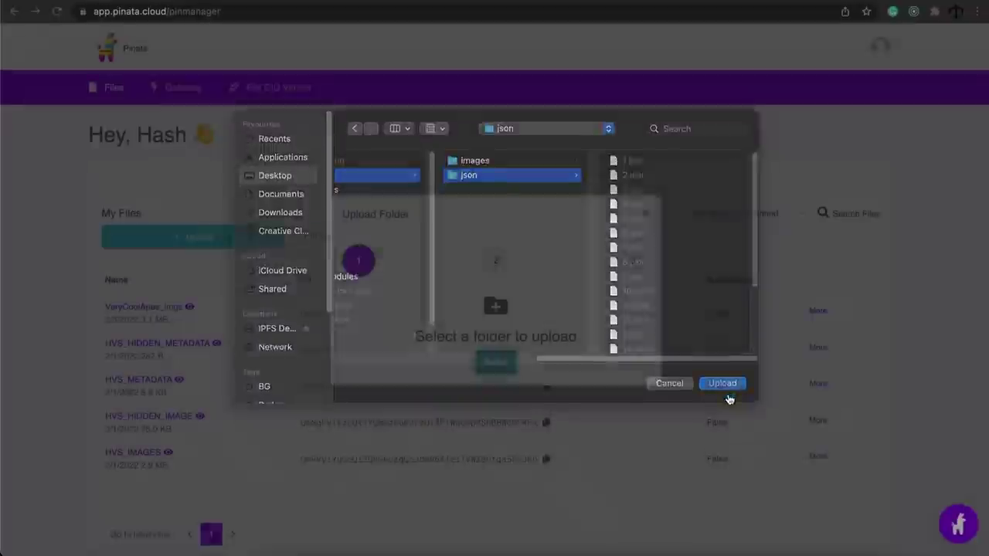
left_click(599, 90)
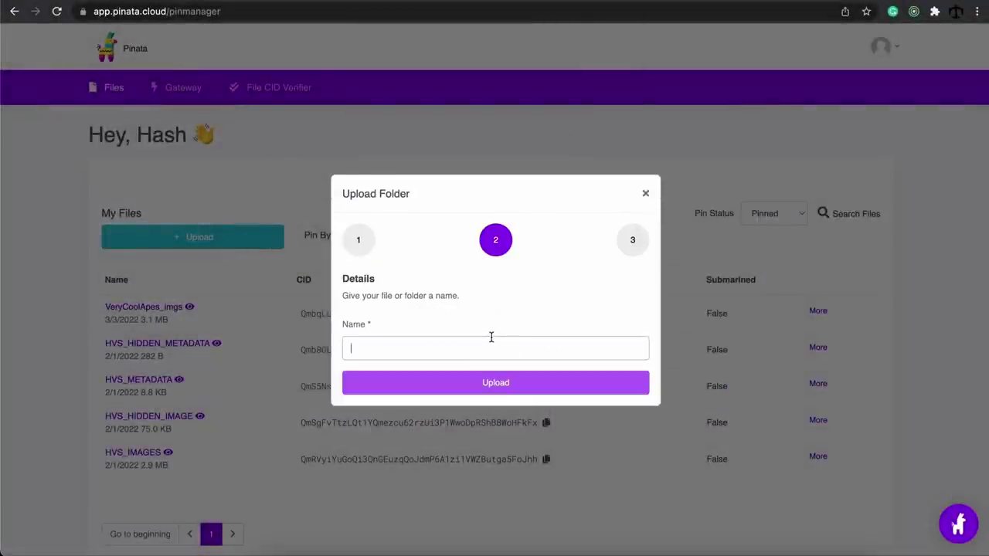
type("VeryCoo")
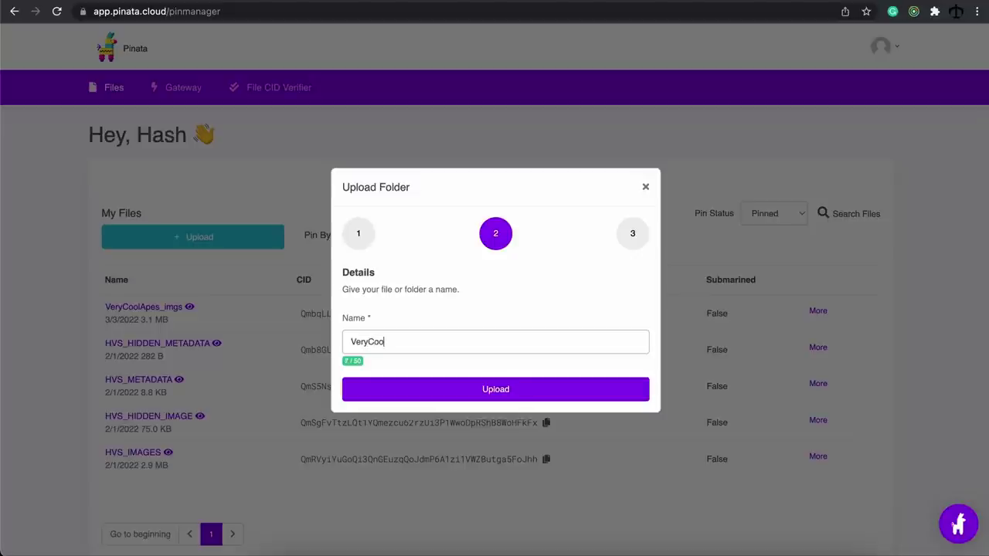
type("lApes_metadata")
left_click(496, 389)
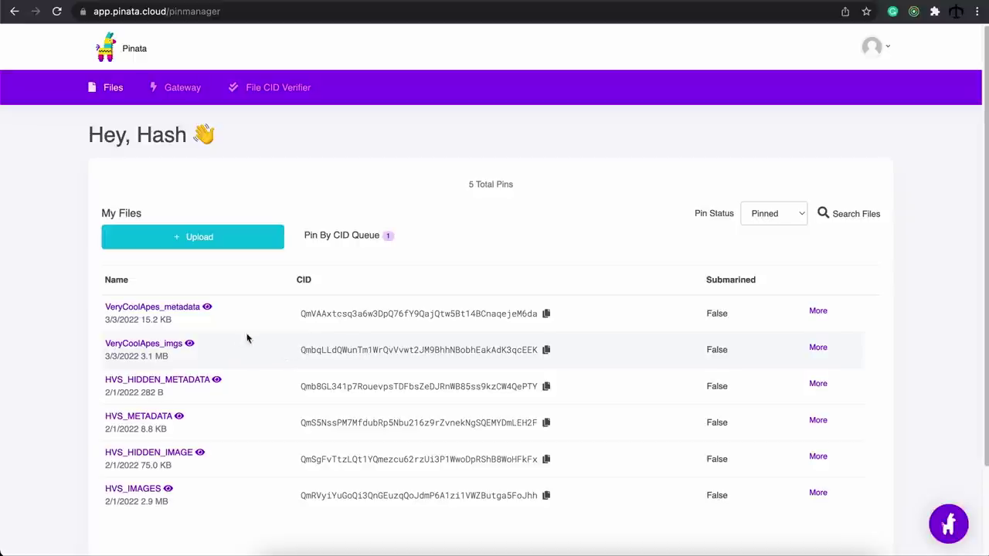
Step: View the VeryCoolApes_metadata pin on the Pinata gateway by its CID
left_click(206, 307)
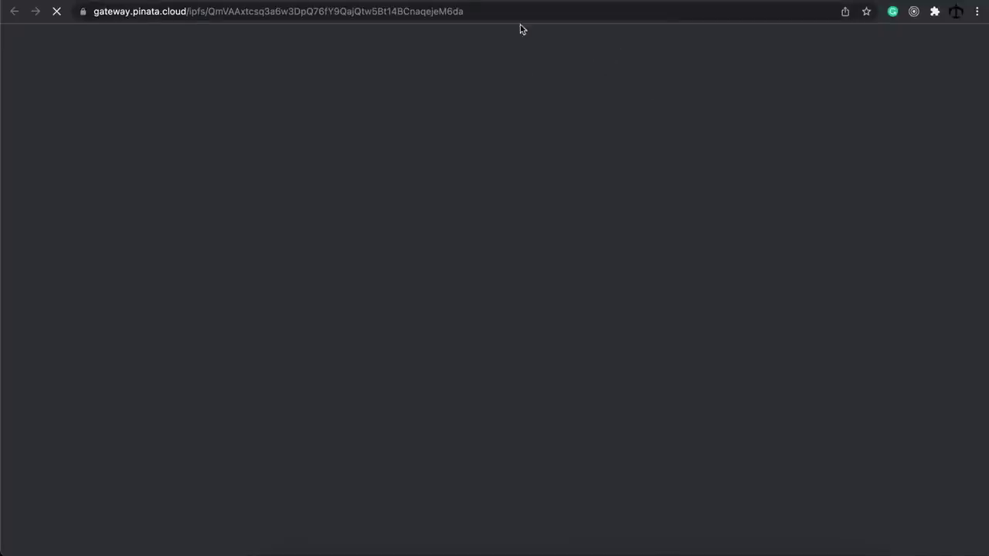
left_click(485, 11)
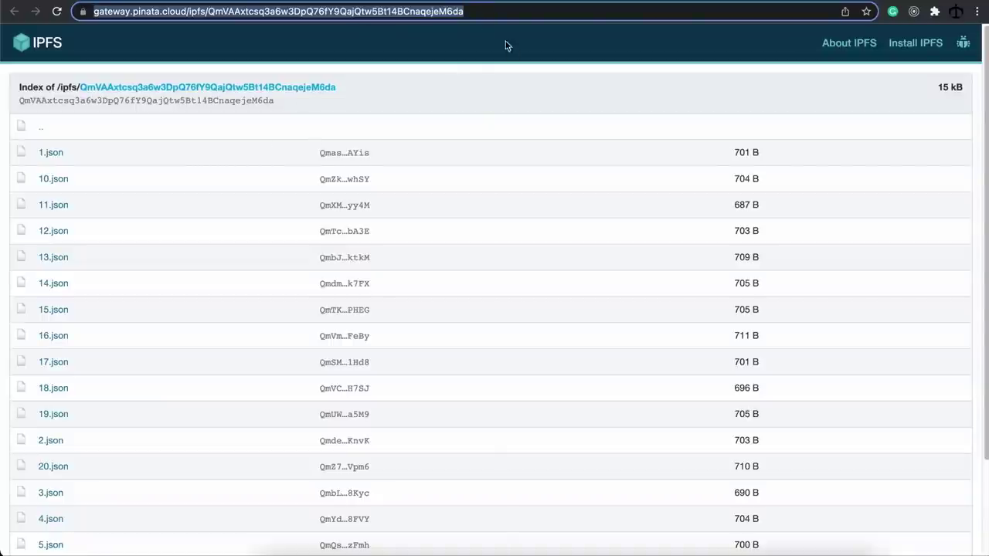
Step: Append /5.json to the gateway folder URL to show the Cool ape #5 metadata
left_click(506, 47)
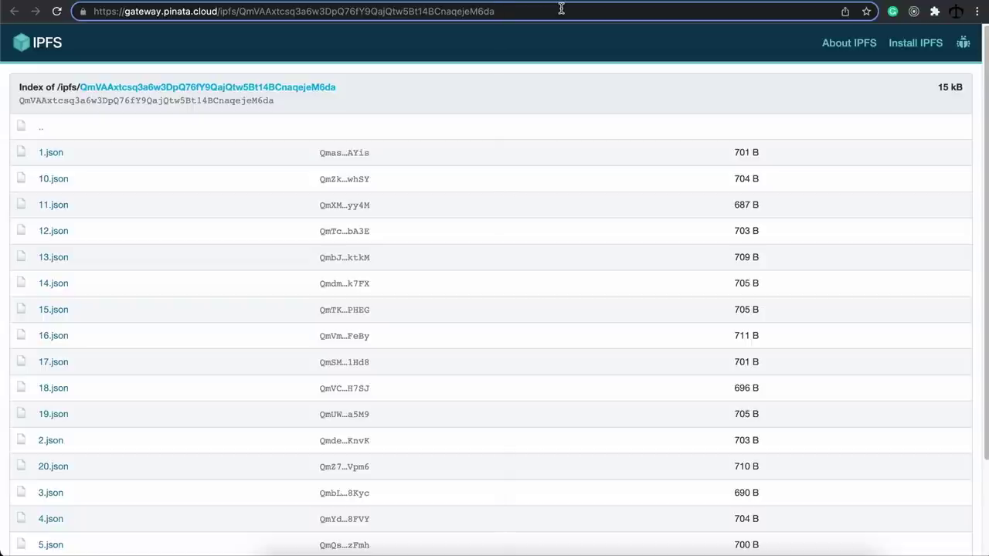
type("/")
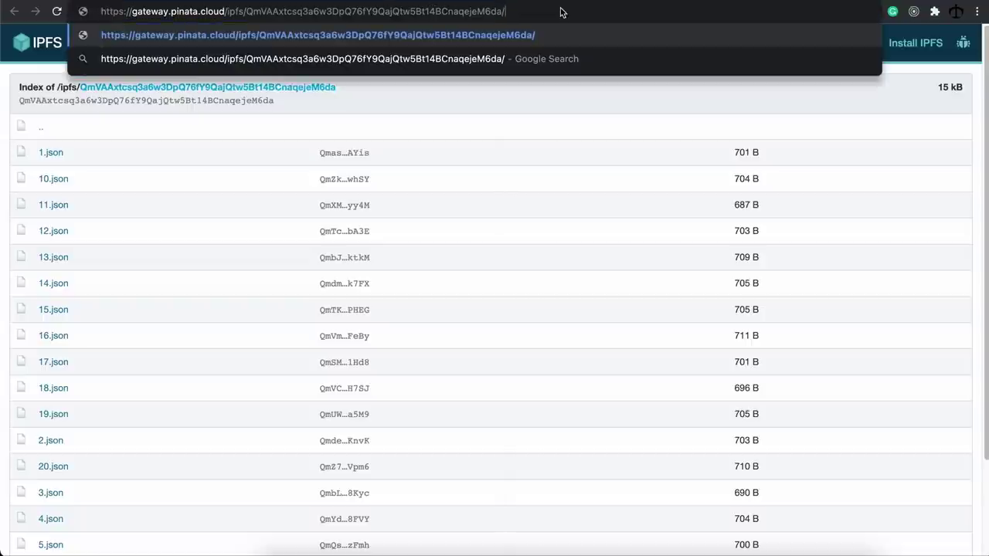
type("5")
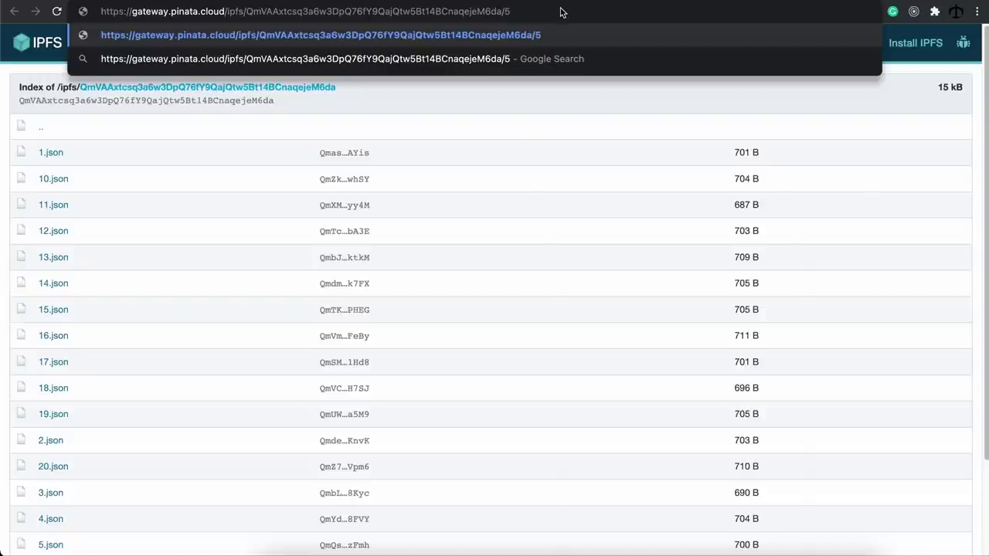
type(".json")
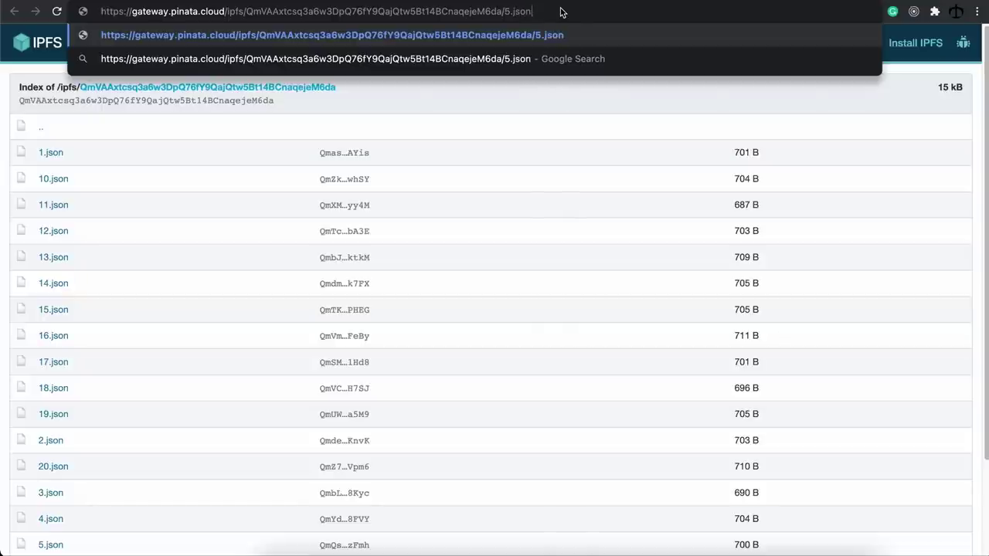
key("Return")
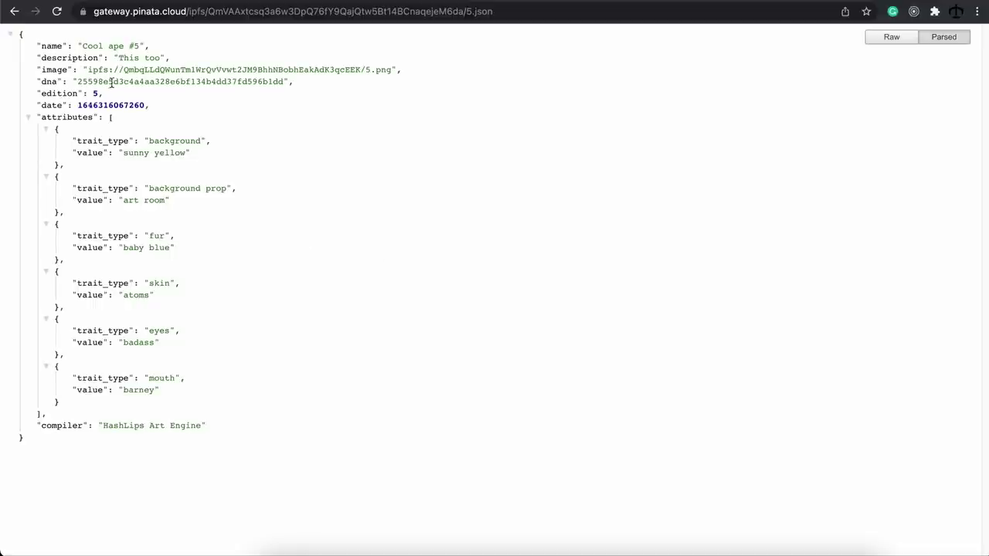
Step: Copy the metadata CID/5.json path and load it through ipfs.io/ipfs/
left_click_drag(84, 70, 393, 68)
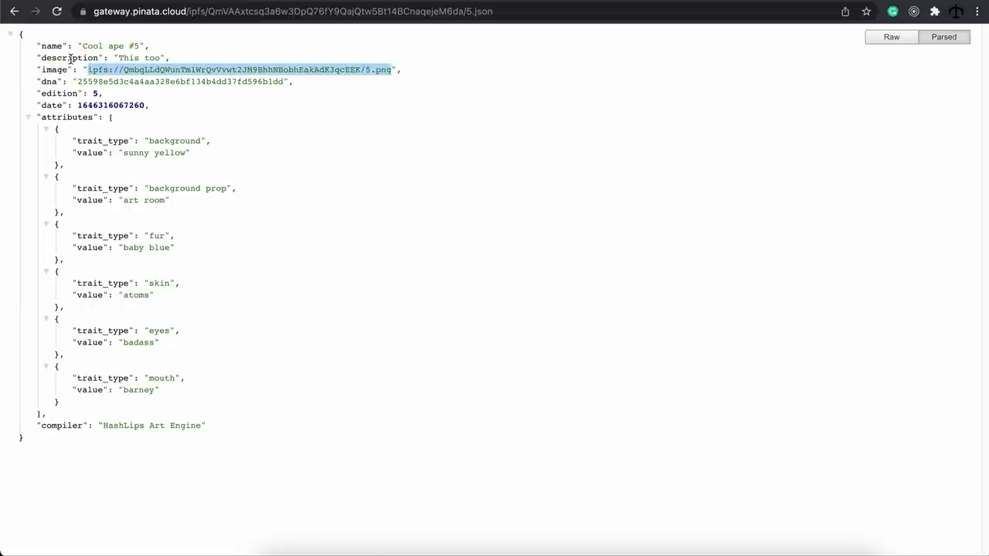
left_click(322, 124)
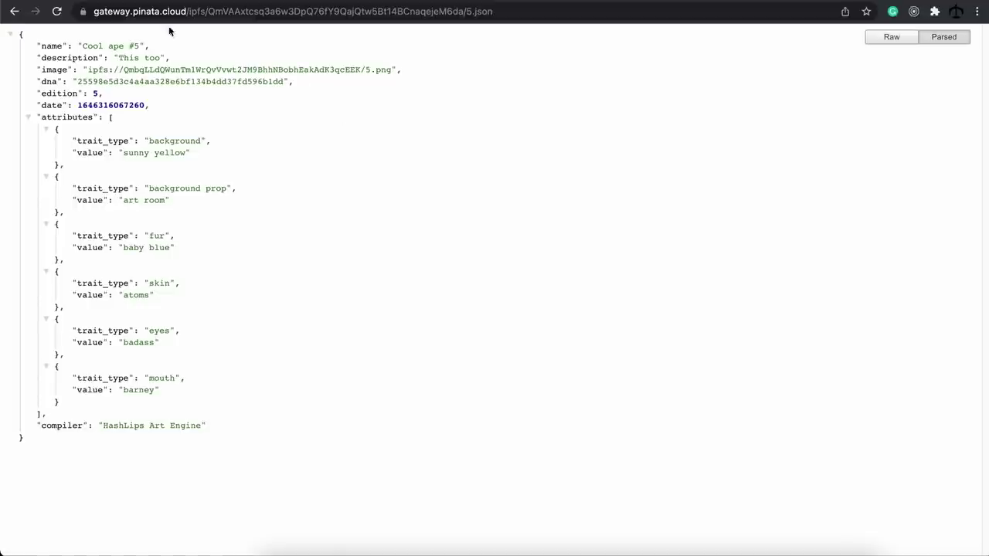
left_click_drag(94, 11, 190, 10)
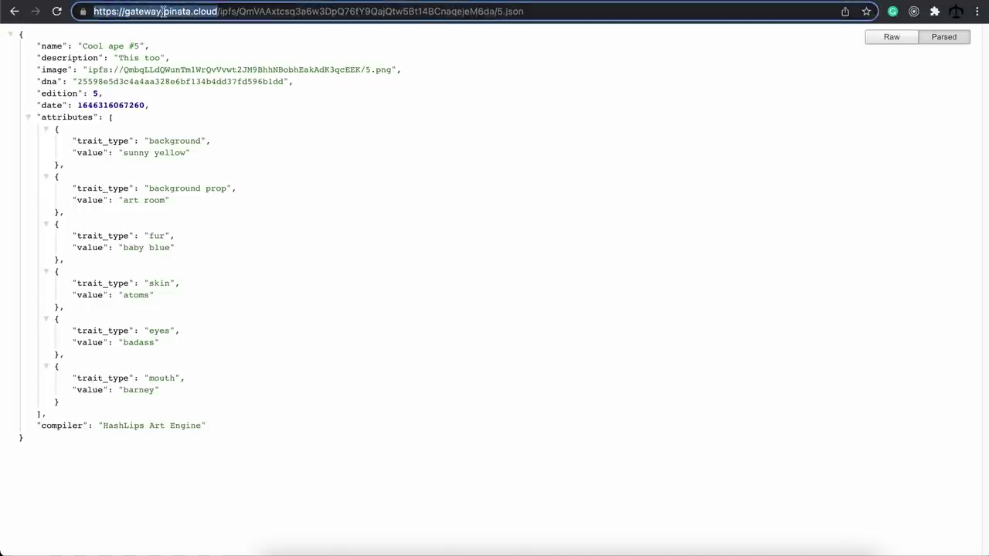
left_click_drag(548, 11, 93, 11)
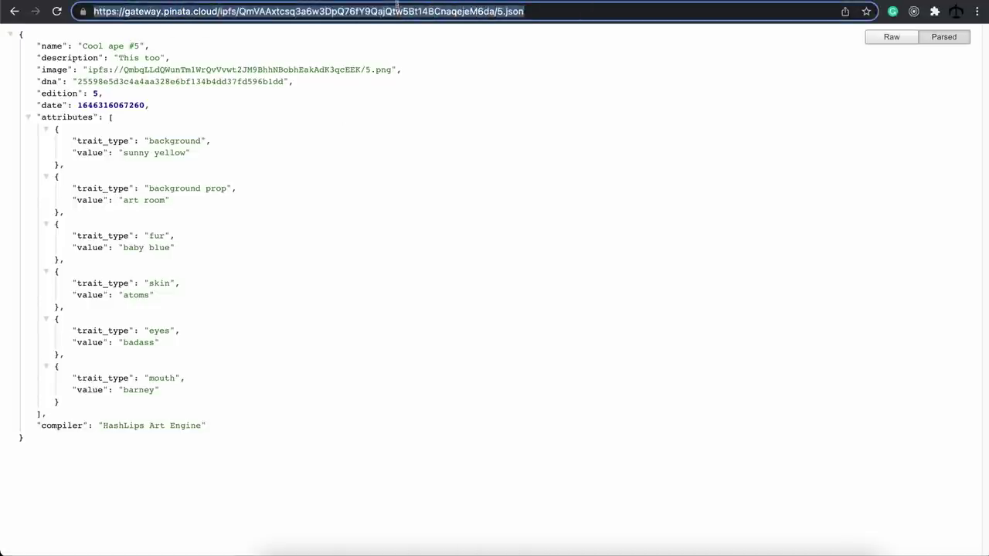
mouse_move(258, 4)
left_mouse_down()
mouse_move(241, 12)
mouse_move(252, 12)
left_mouse_up()
key("super+c")
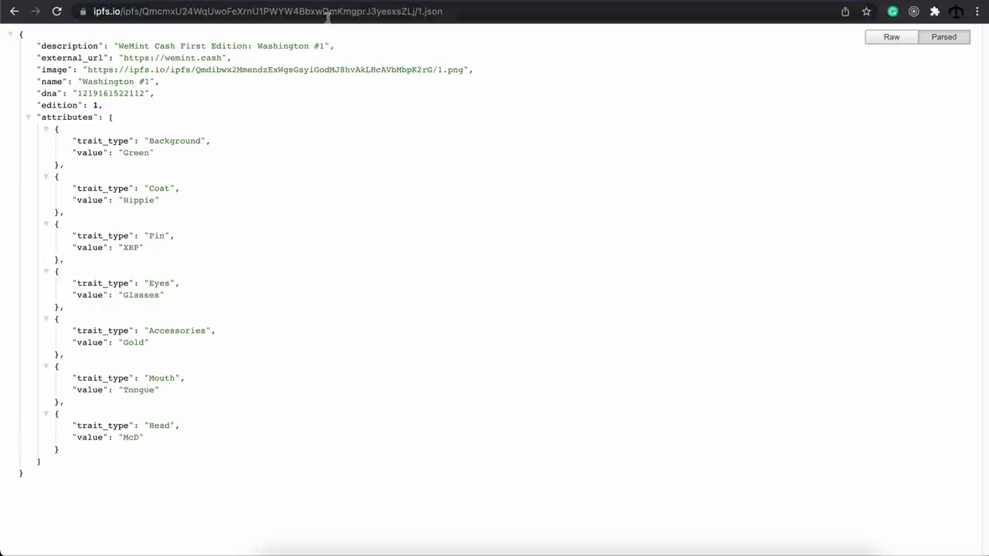
left_click_drag(479, 11, 145, 12)
key("super+v")
key("Return")
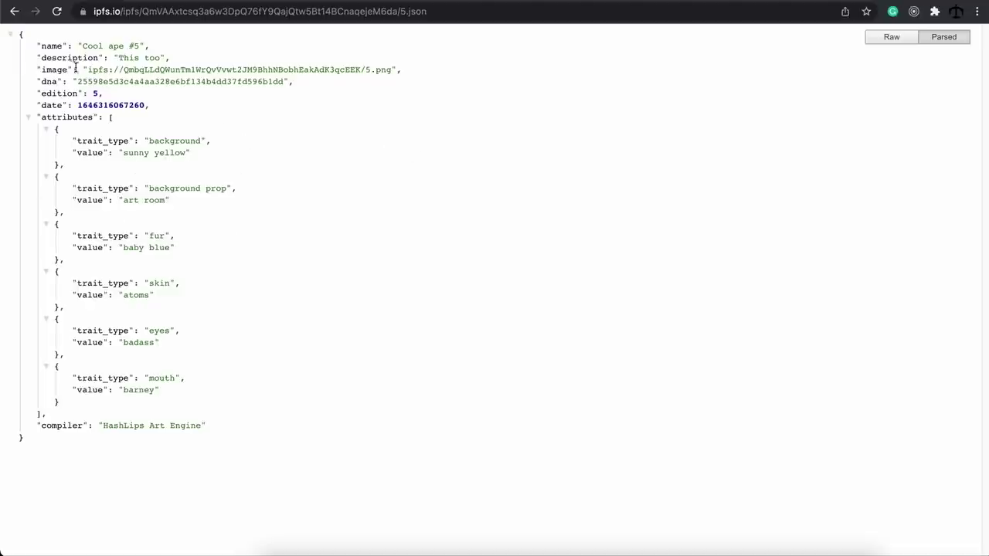
Step: Replace the ipfs.io address path with the image CID and 5.png from the metadata
left_click_drag(123, 70, 392, 69)
key("ctrl+c")
left_click_drag(452, 11, 147, 11)
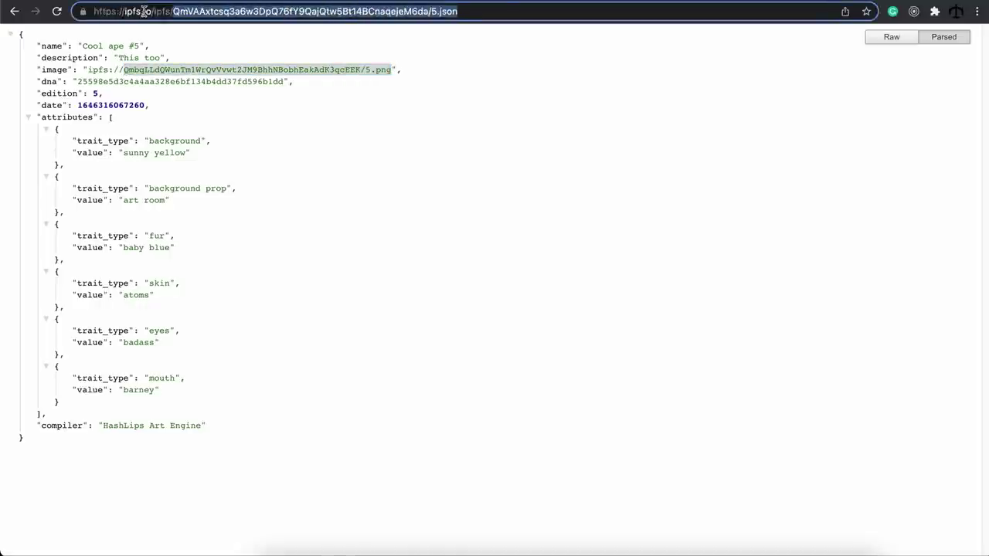
key("ctrl+v")
Step: Load the blue ape #5 image on ipfs.io, then close that tab
key("Return")
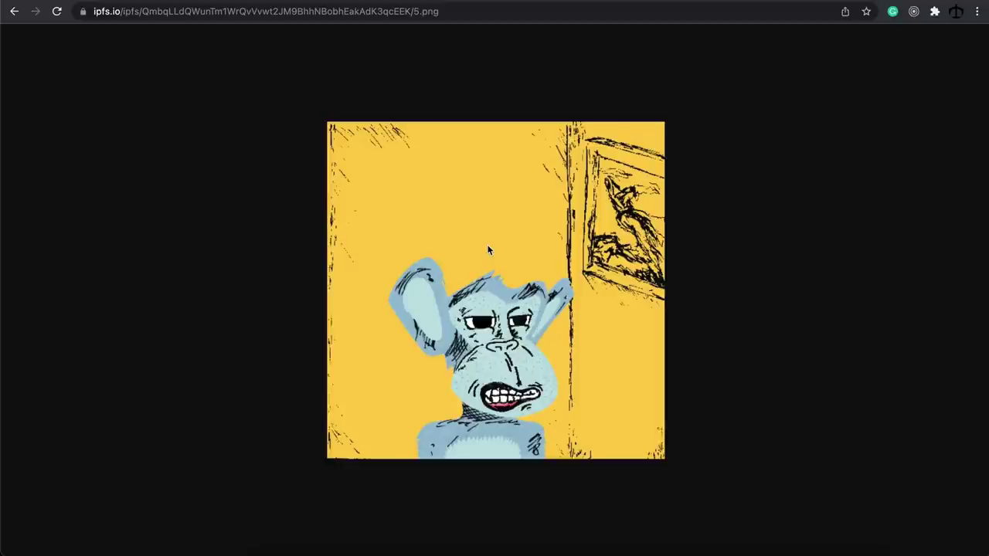
key("super+w")
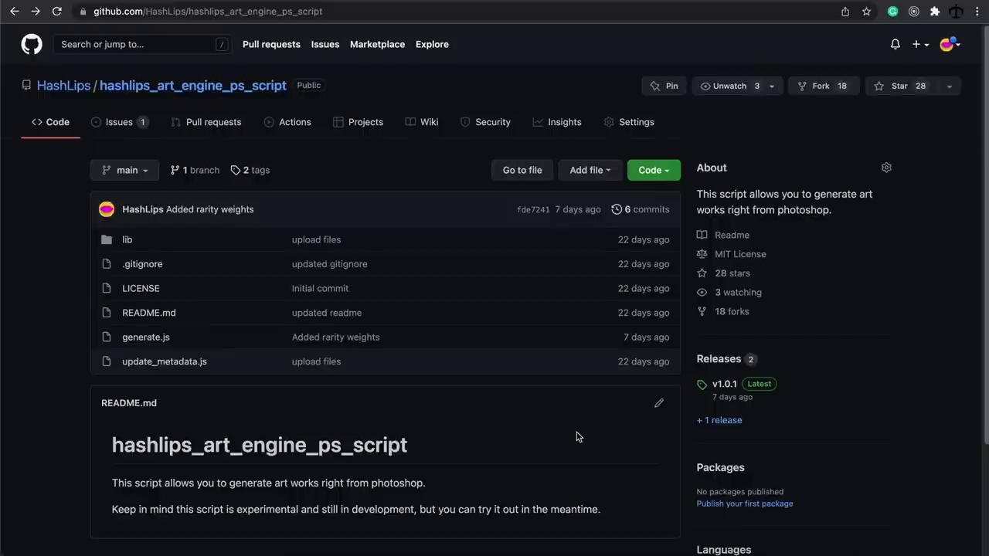
Step: Download the v1.0.1 release Source code (zip) of hashlips_art_engine_ps_script
left_click(370, 12)
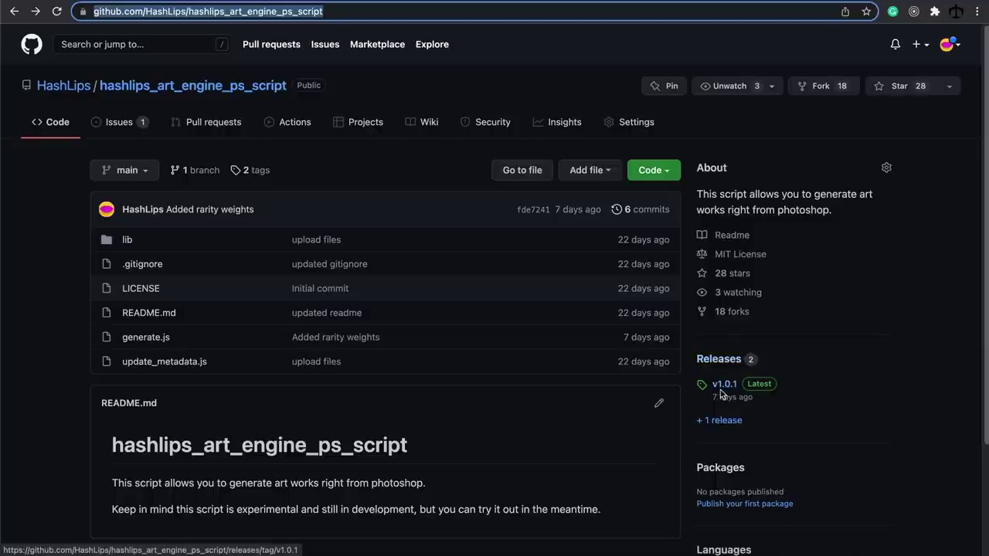
left_click(727, 387)
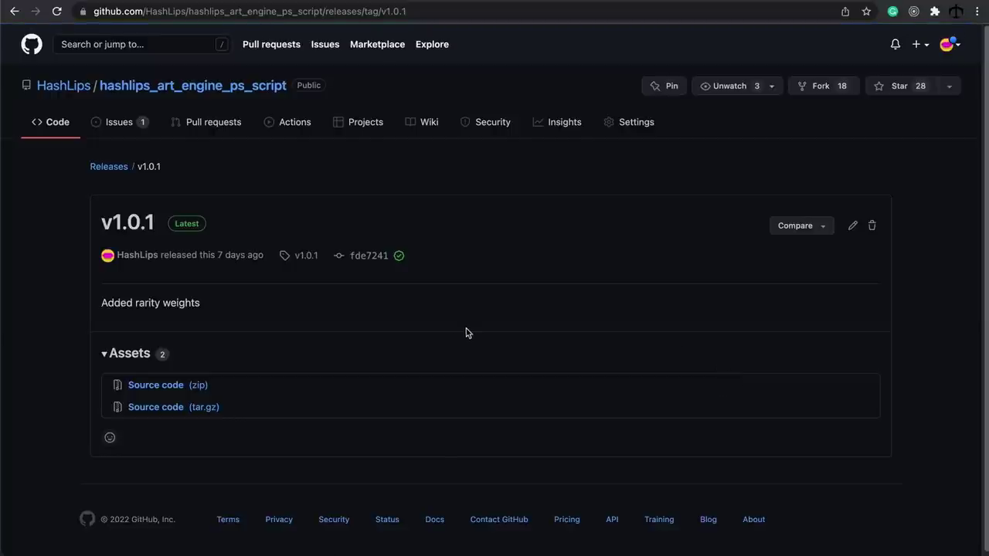
left_click(177, 390)
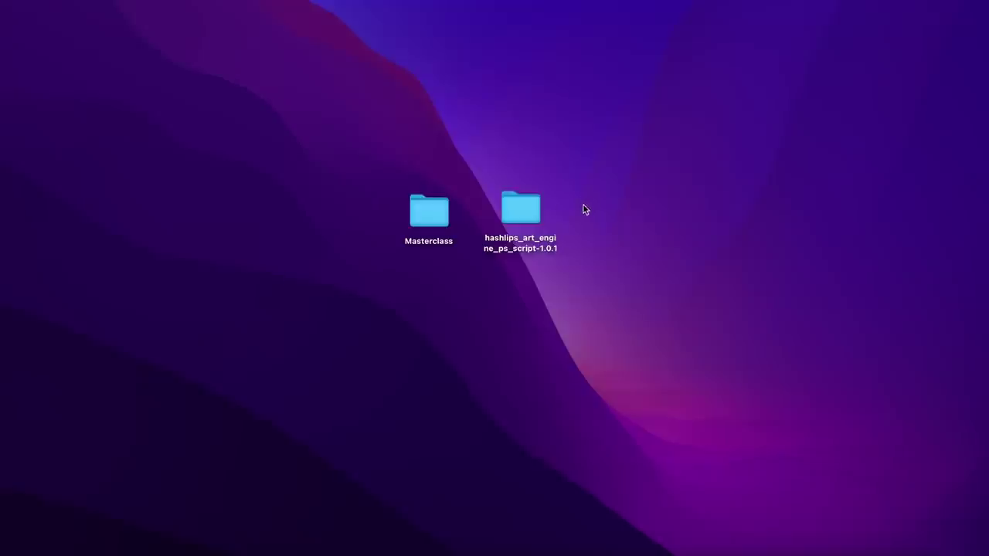
Step: Open the hashlips_art_engine_ps_script-1.0.1 desktop folder in a Finder window
left_click(531, 215)
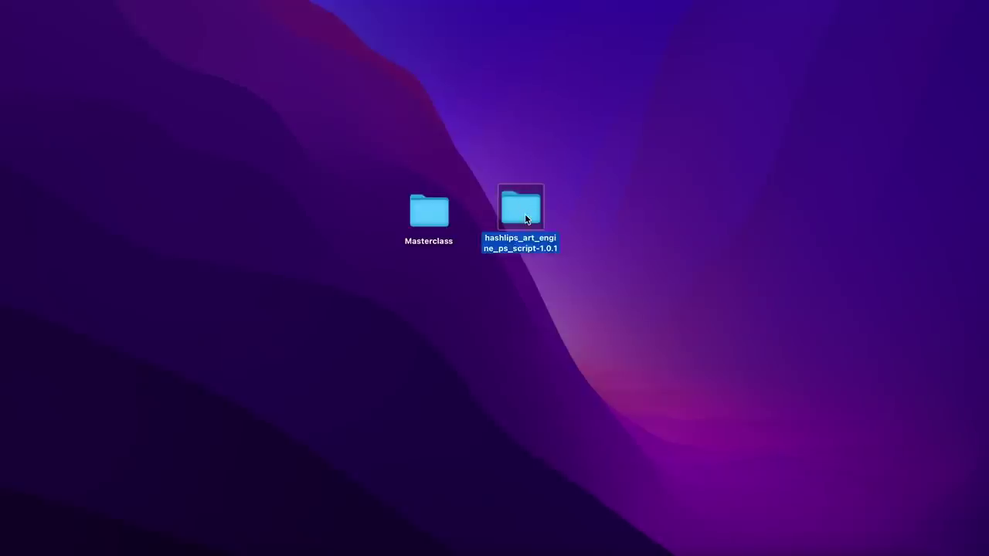
double_click(530, 215)
left_click_drag(575, 200, 513, 152)
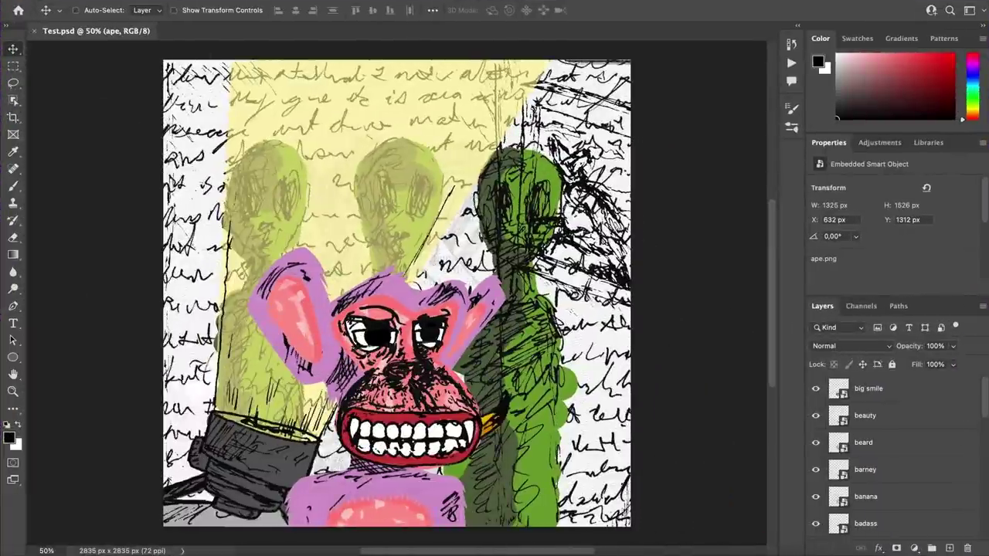
Step: Save Test.psd on the computer into Desktop/hashlips_art_engine_ps_script-1.0.1 with maximize compatibility
left_click(103, 0)
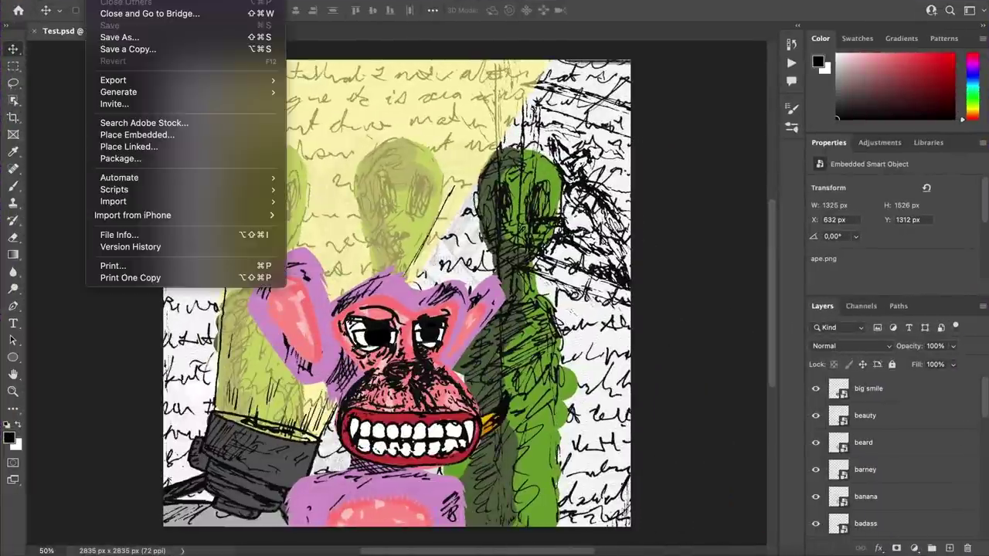
left_click(141, 37)
left_click(596, 398)
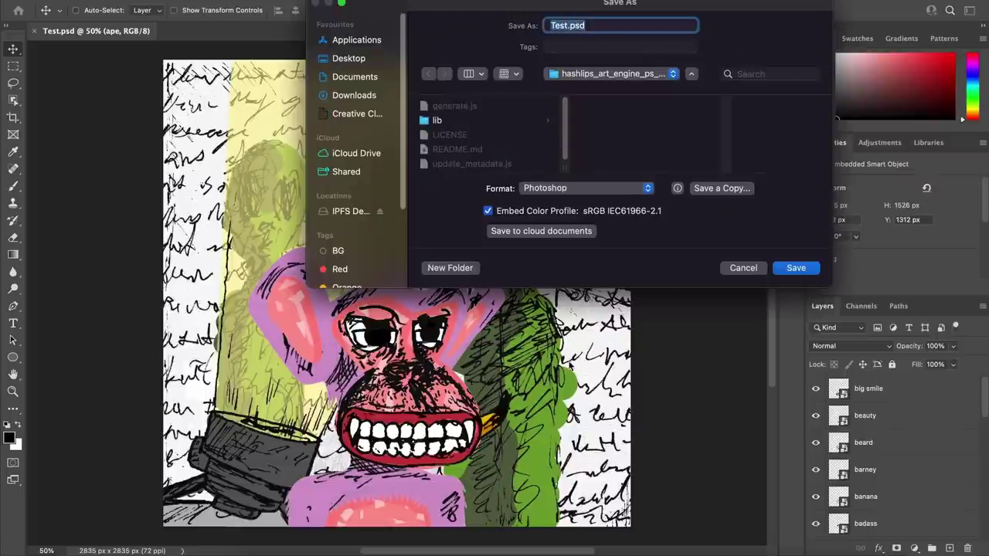
left_click(347, 61)
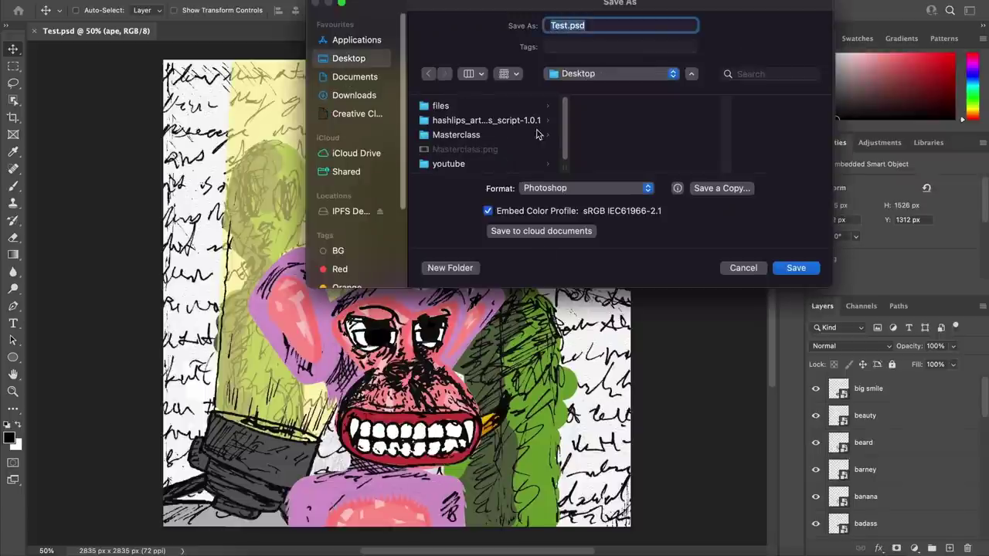
left_click(475, 122)
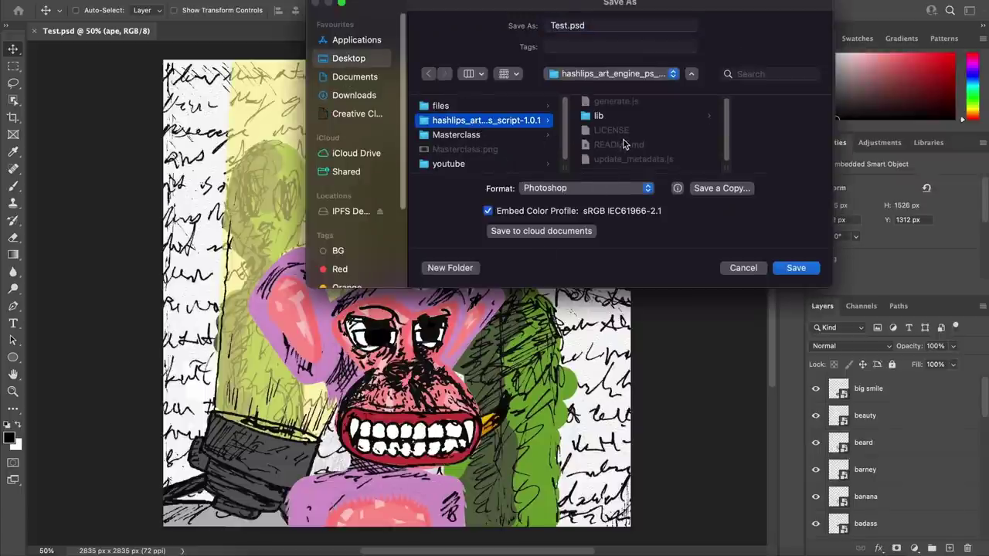
left_click(795, 270)
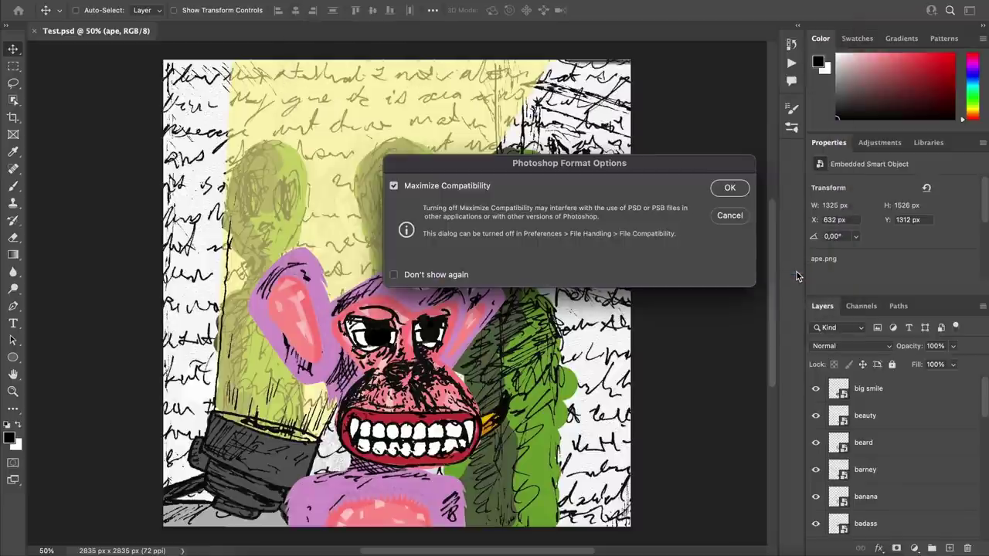
left_click(725, 190)
Step: Confirm in Finder that Test.psd sits beside generate.js and update_metadata.js
left_click(210, 545)
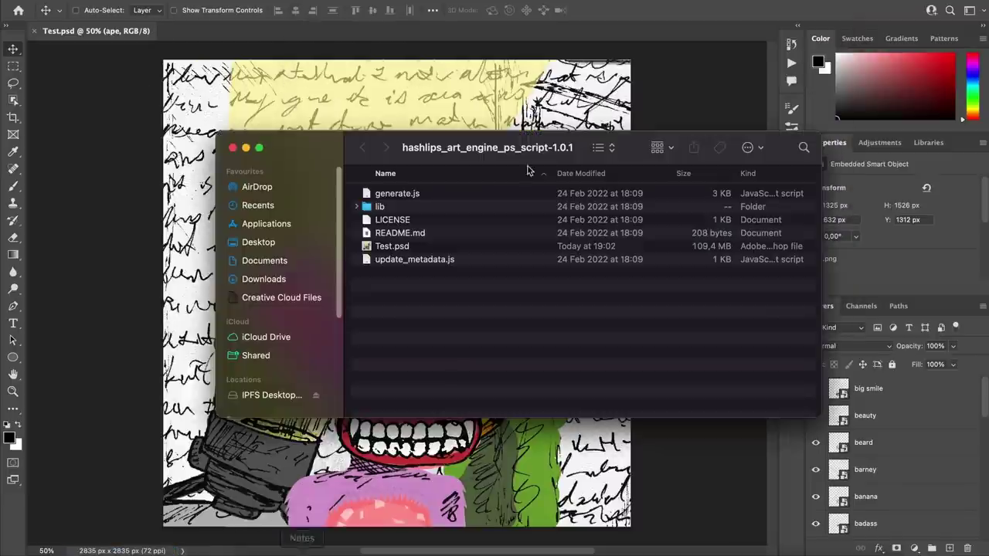
left_click(383, 250)
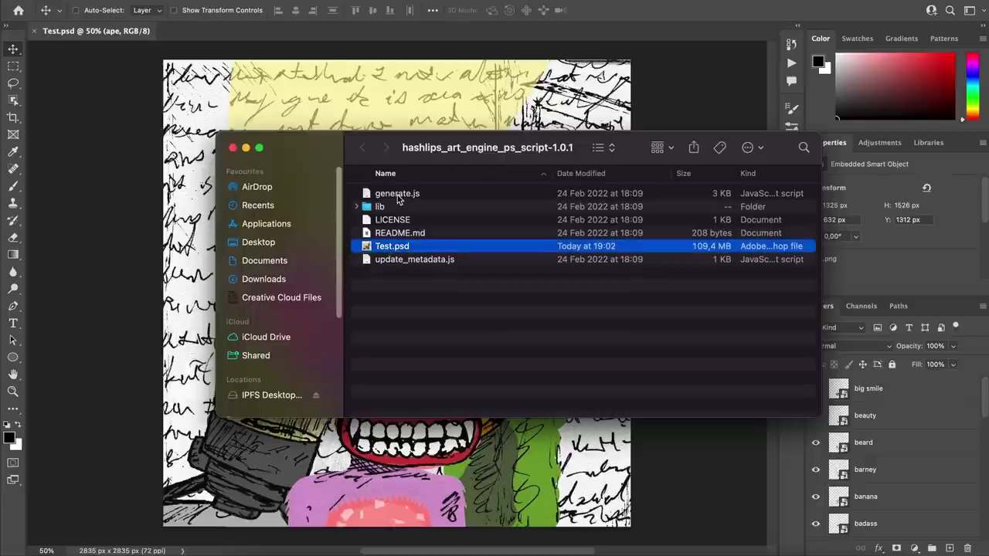
left_click(398, 199)
left_click(406, 262)
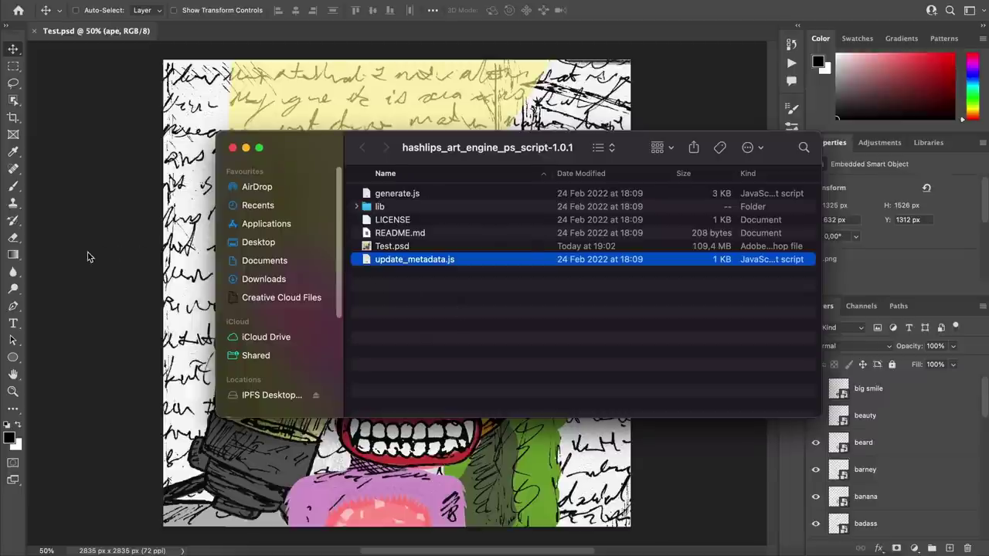
key("super+Tab")
Step: Group the angry, annoyed and badass layers into a group named eyes
scroll(943, 455, "down", 10)
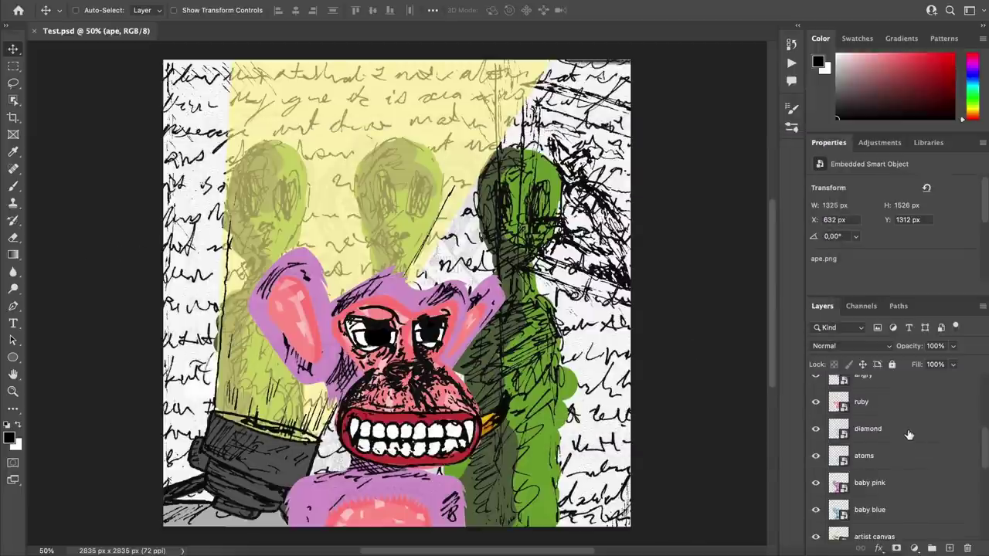
scroll(892, 421, "up", 5)
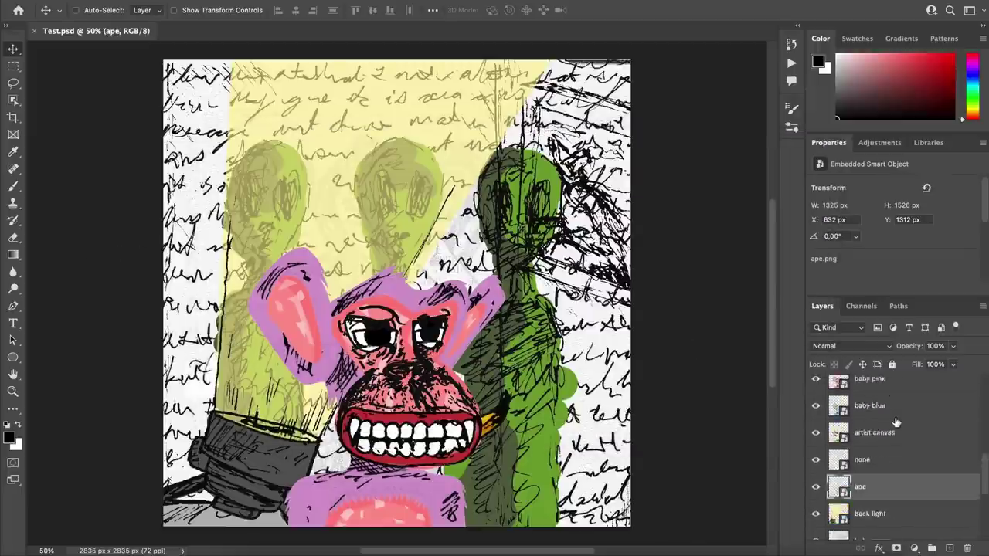
left_click(900, 475)
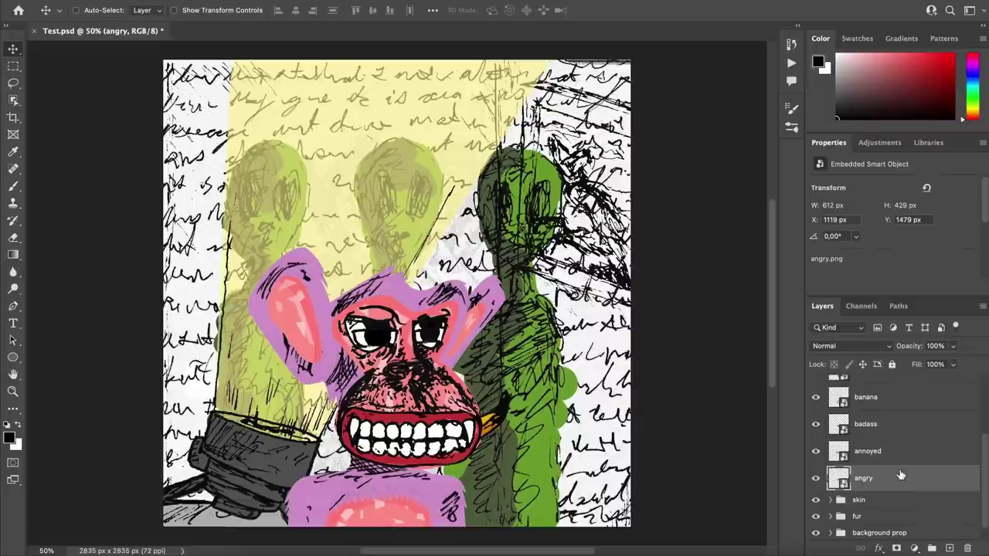
scroll(893, 477, "down", 1)
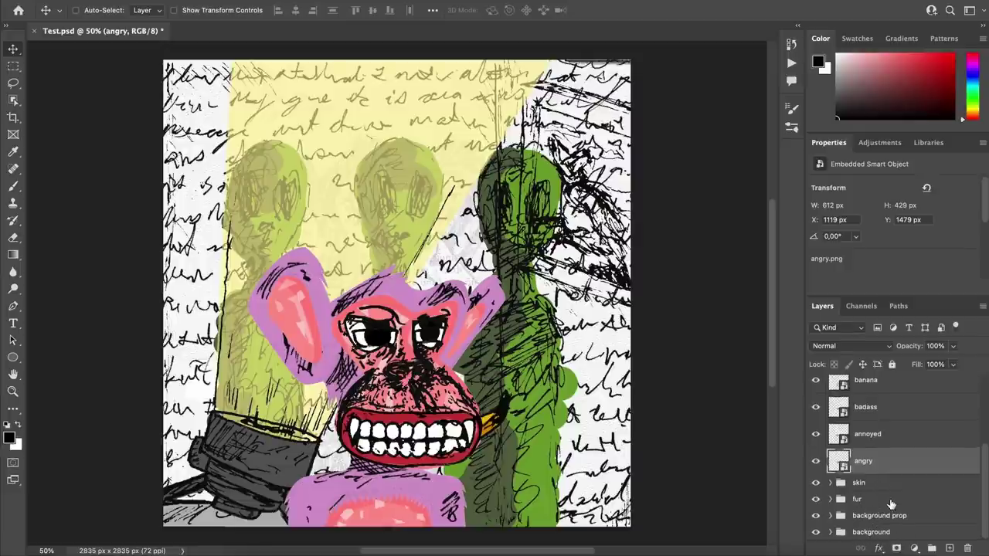
scroll(889, 518, "up", 1)
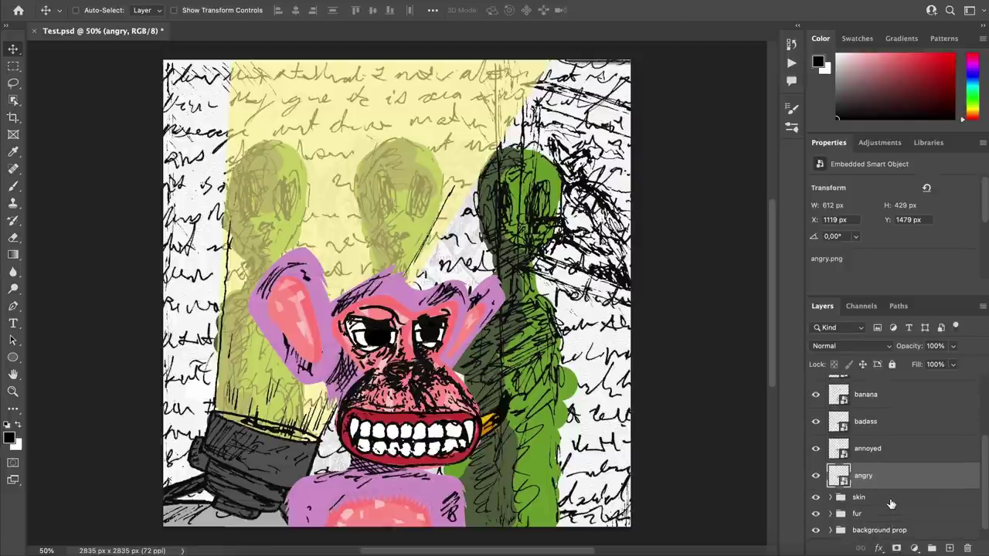
left_click(889, 426, "shift")
right_click(871, 430)
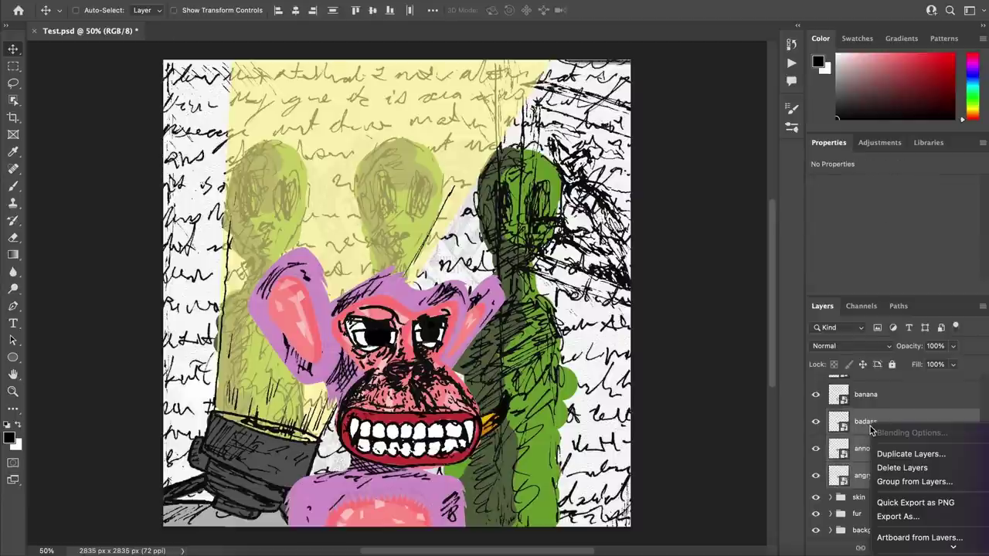
left_click(893, 482)
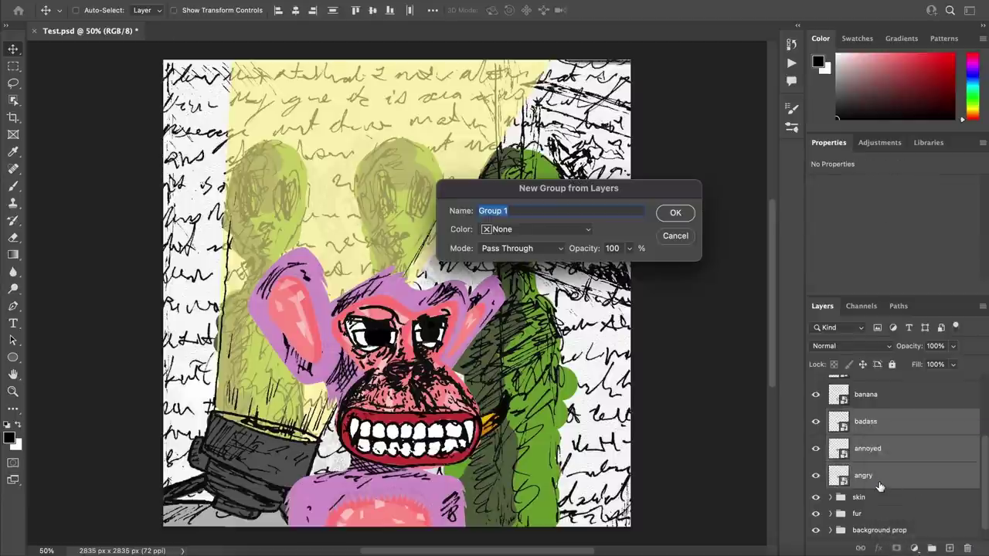
type("e")
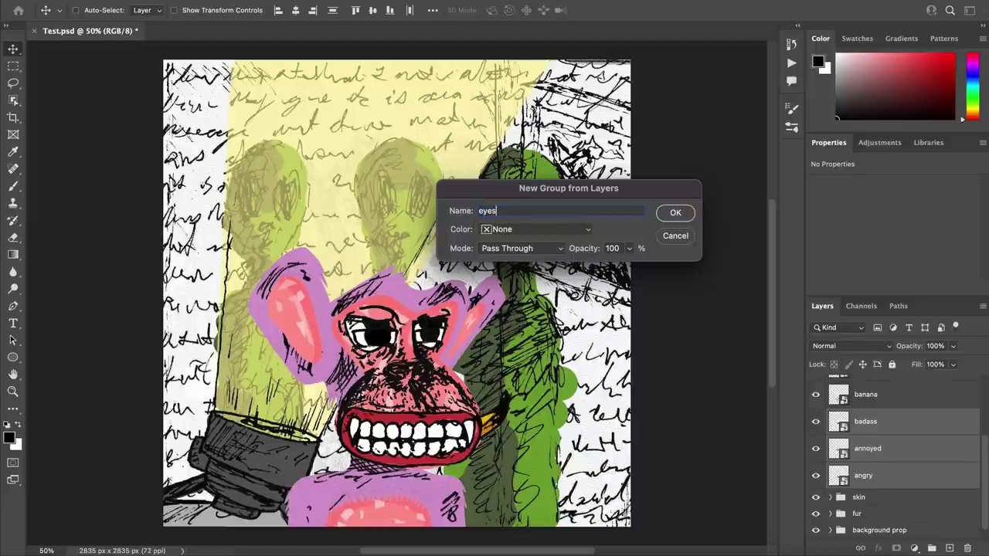
type("yes")
key("Return")
Step: Group the five layers from banana to big smile into a group named mouth
scroll(896, 463, "up", 3)
left_click(888, 496)
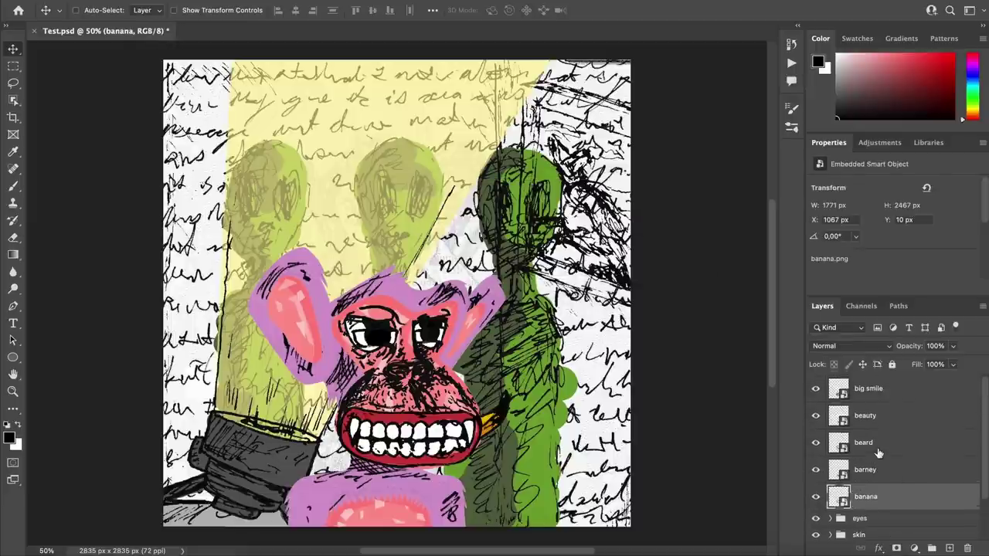
left_click(887, 392, "shift")
right_click(890, 426)
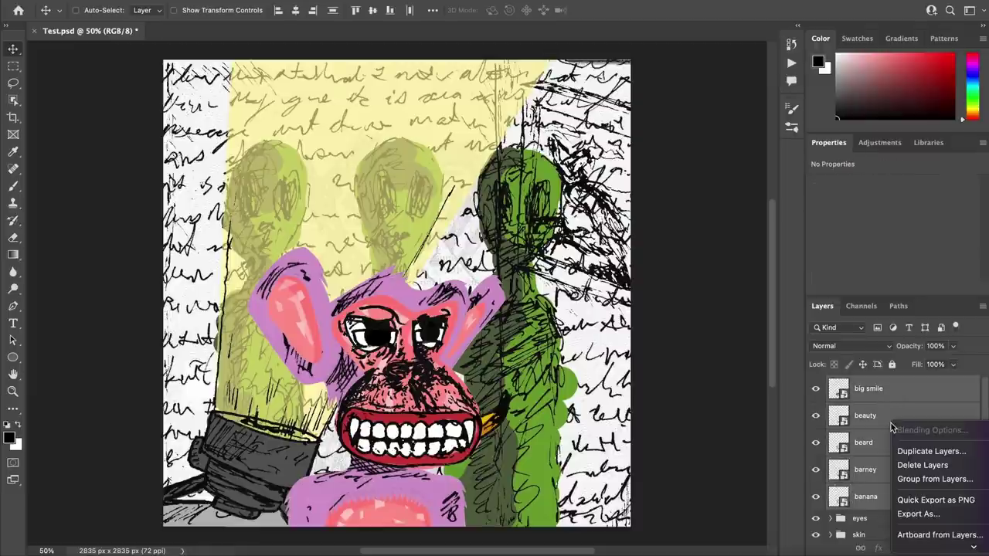
left_click(927, 481)
type("mo")
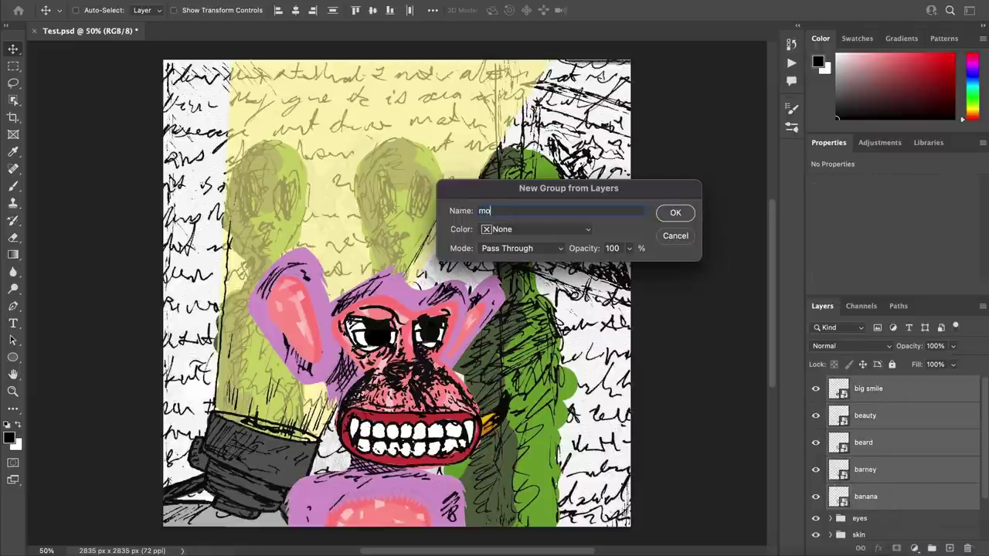
type("uth")
key("Return")
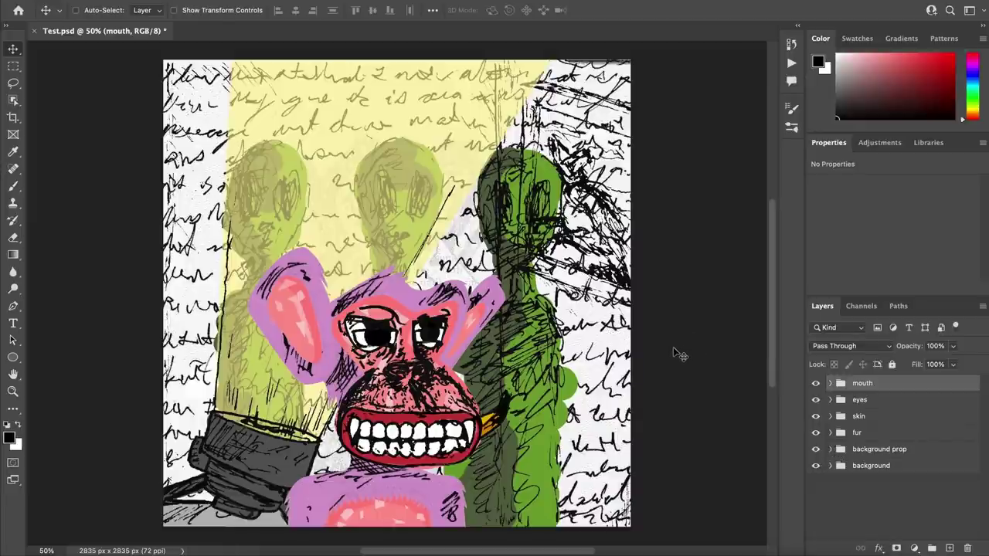
left_click(104, 0)
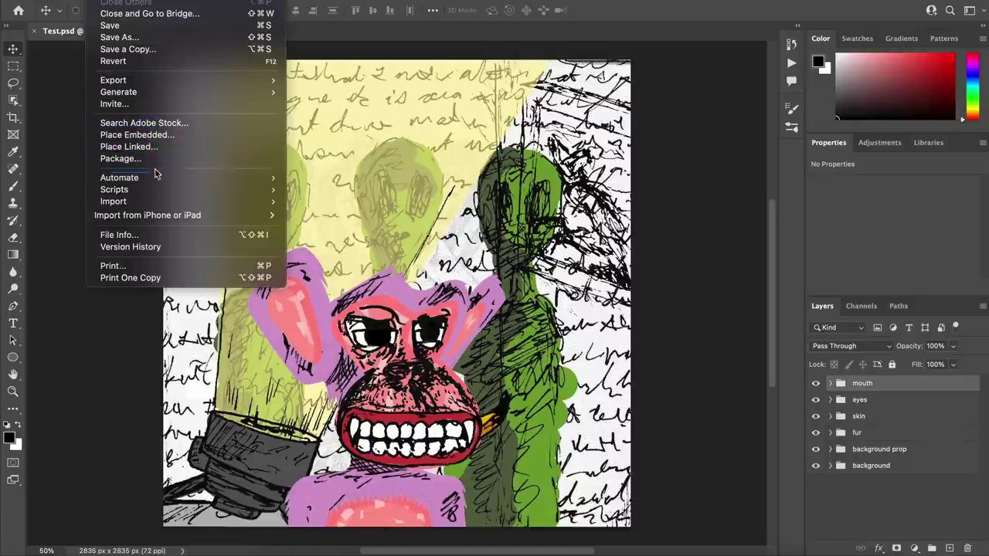
Step: Run generate.js from Desktop/hashlips_art_engine_ps_script-1.0.1 via File > Scripts > Browse
mouse_move(163, 190)
left_click(344, 321)
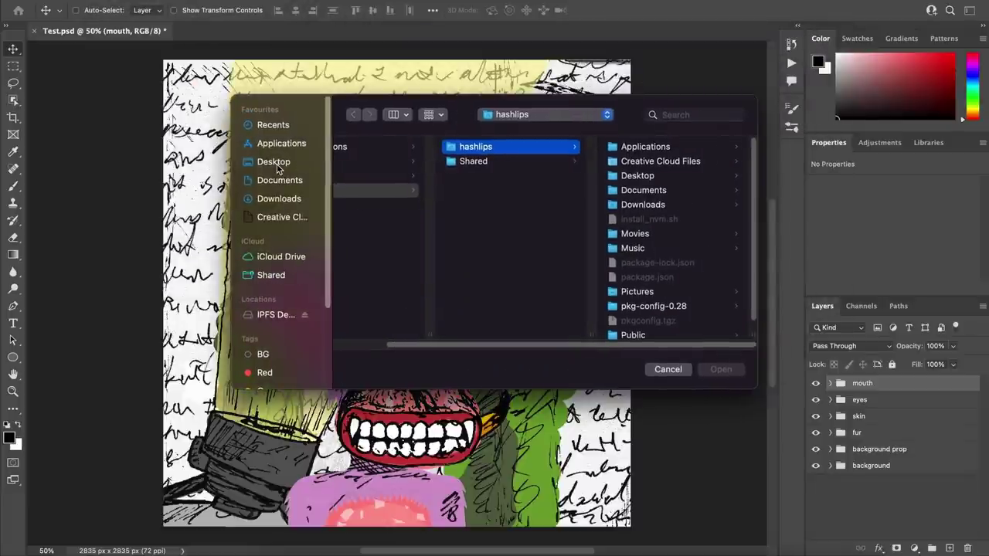
left_click(278, 169)
left_click(425, 162)
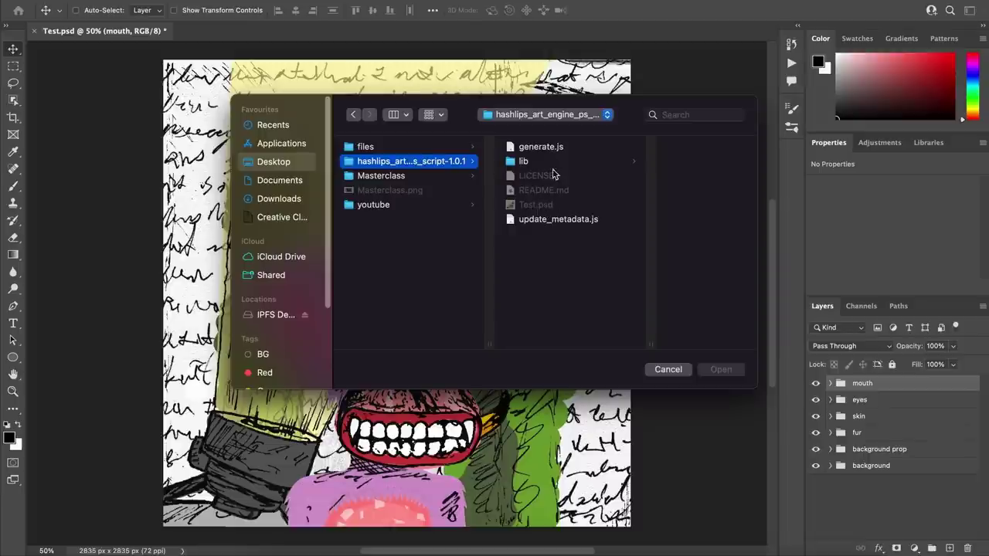
left_click(536, 151)
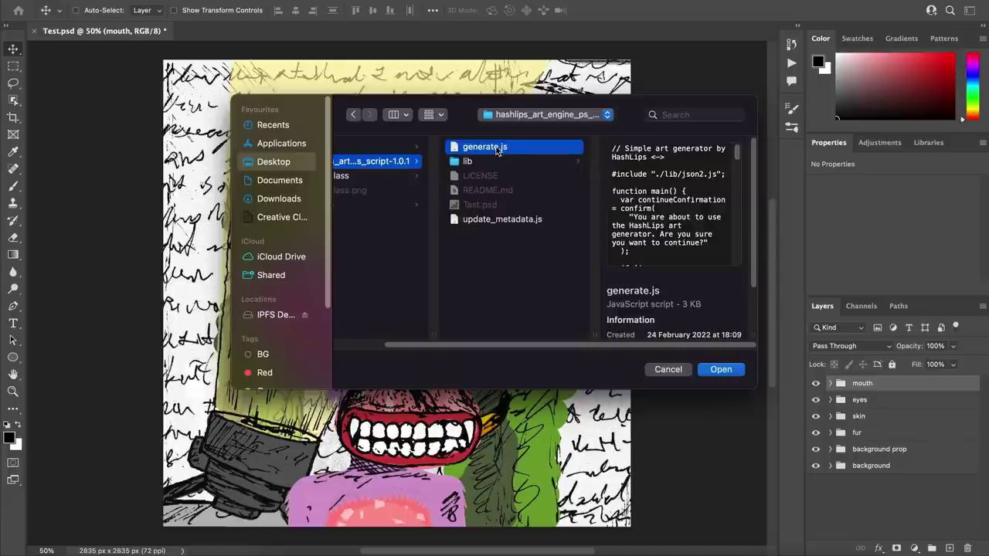
left_click(710, 369)
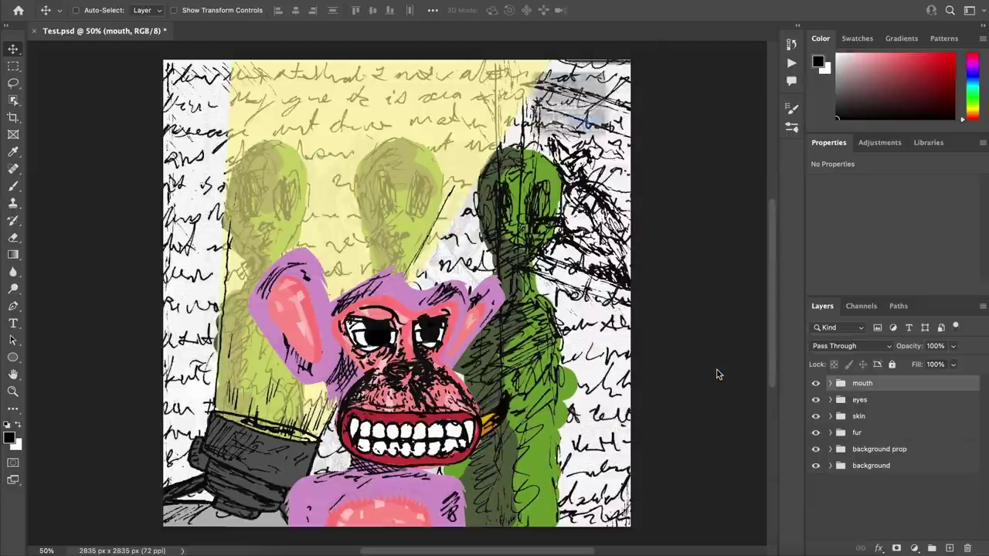
left_click_drag(616, 42, 604, 85)
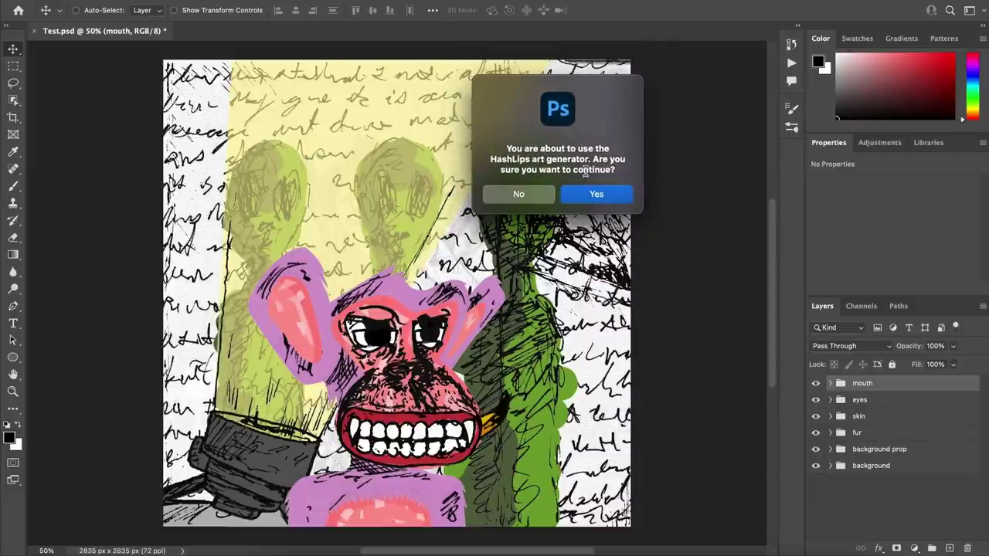
Step: Accept the HashLips generator prompt and set the image count from 10 to 20
left_click(613, 197)
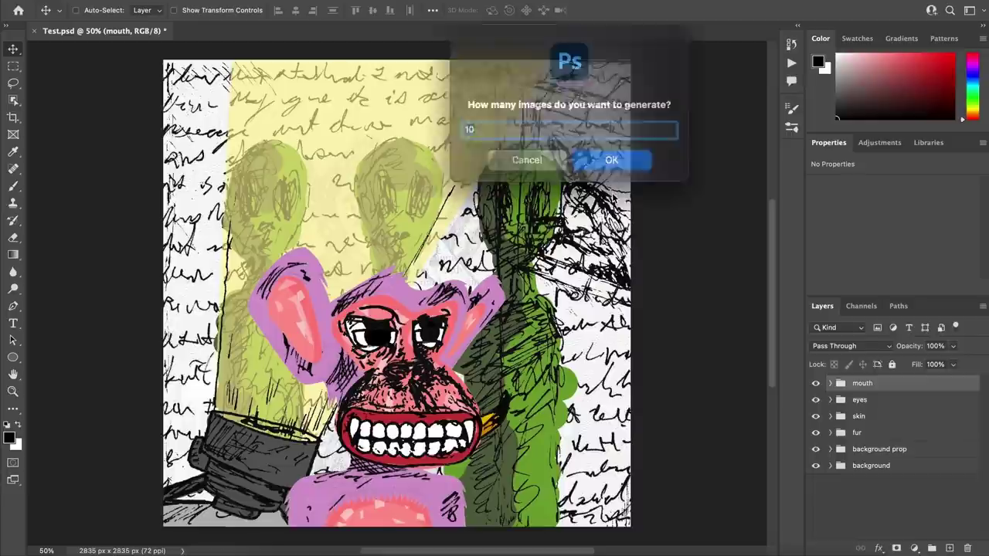
left_click(538, 125)
key("BackSpace")
key("BackSpace")
type("20")
left_click(585, 151)
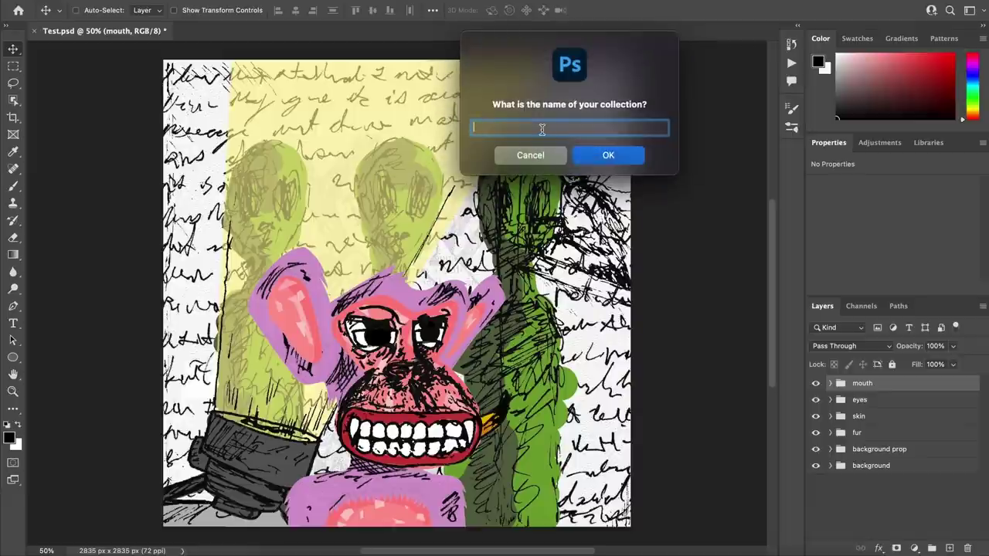
Step: Name the collection 'ps cool apes' with description 'bla bla bla' and start generation
type("ps cool apes")
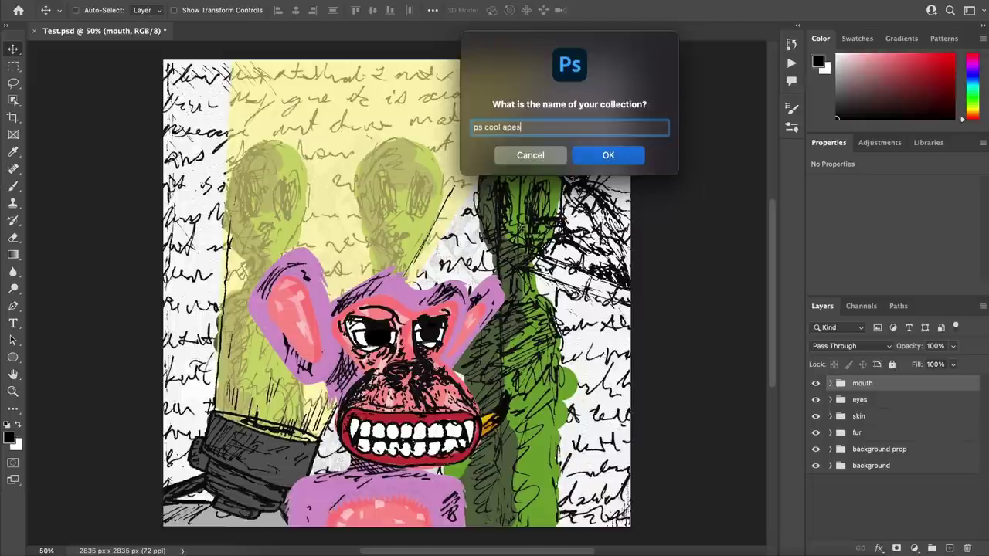
key("Return")
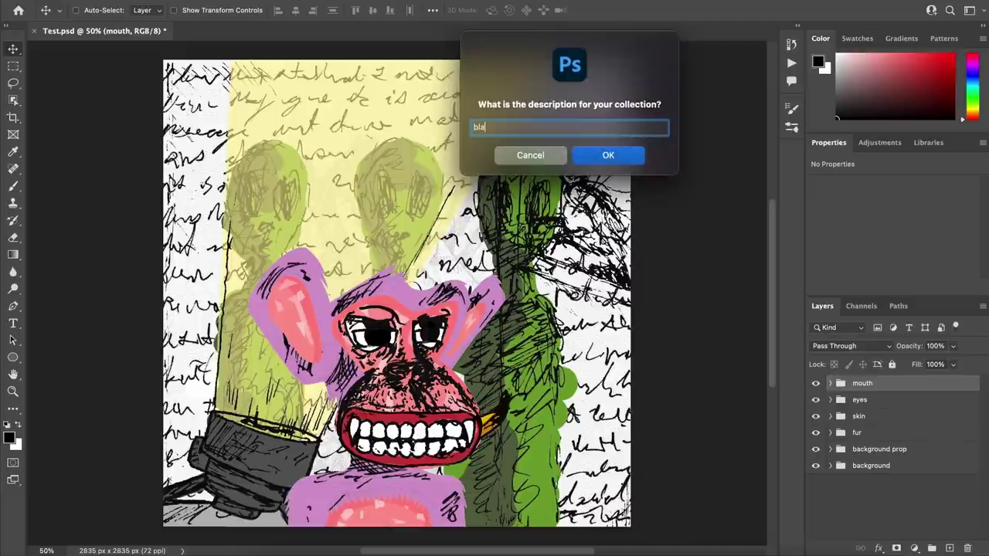
type("bla bla bla")
key("Return")
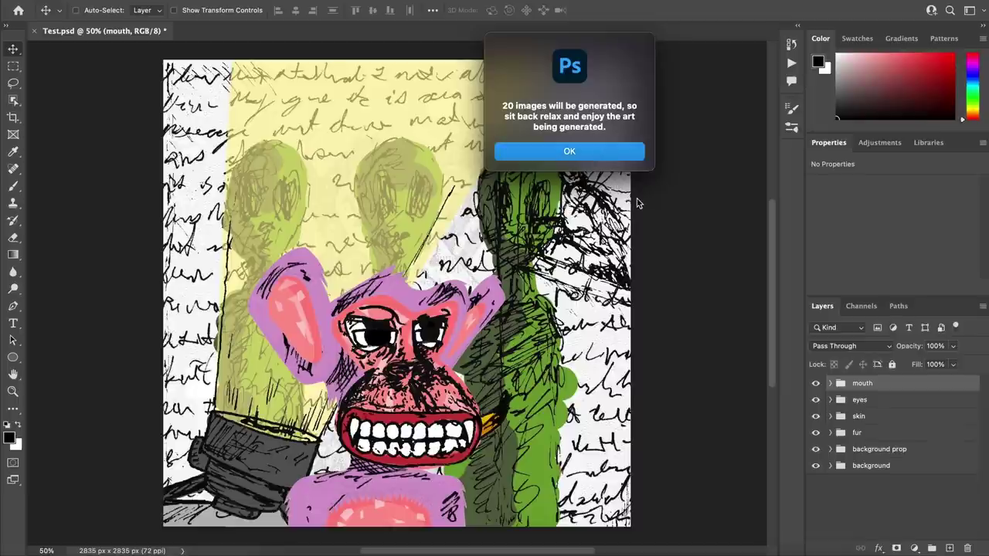
key("Return")
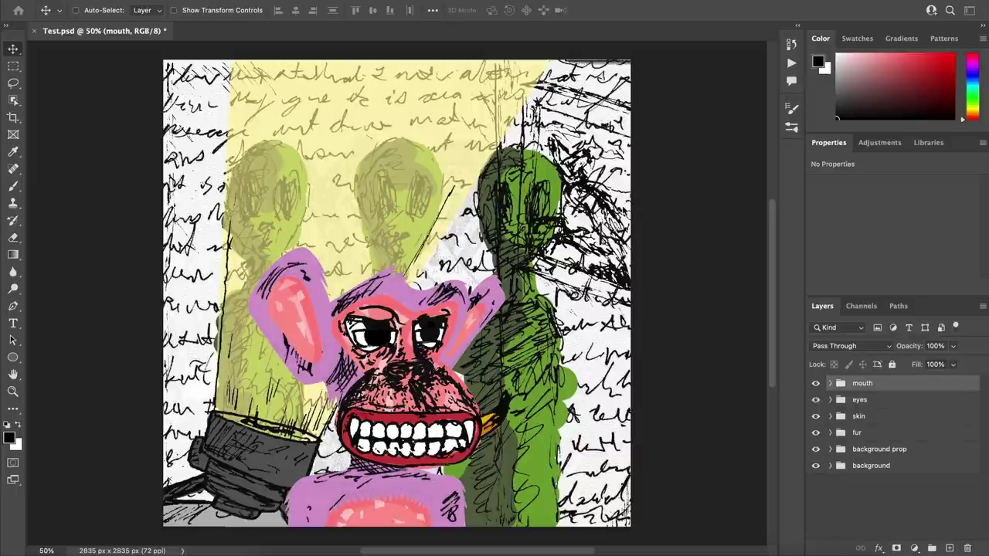
Step: In Finder, open the generated PNG images in the hashlips script's build folder
left_click(281, 550)
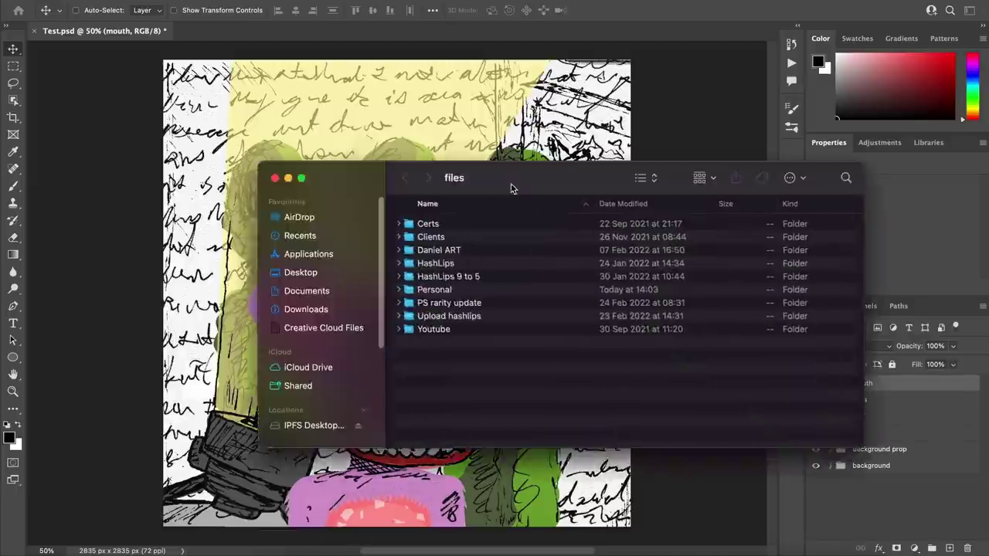
left_click(301, 272)
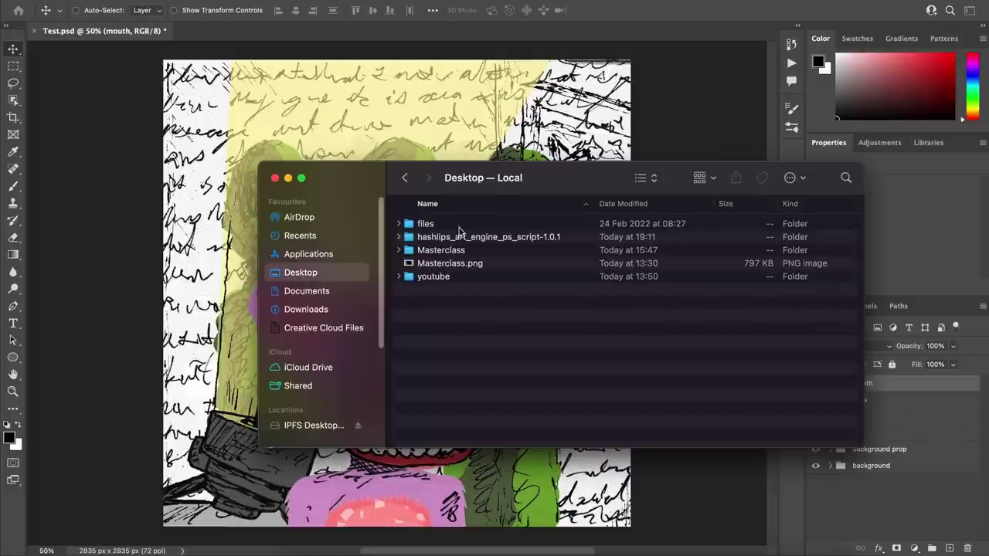
left_click(482, 237)
double_click(482, 237)
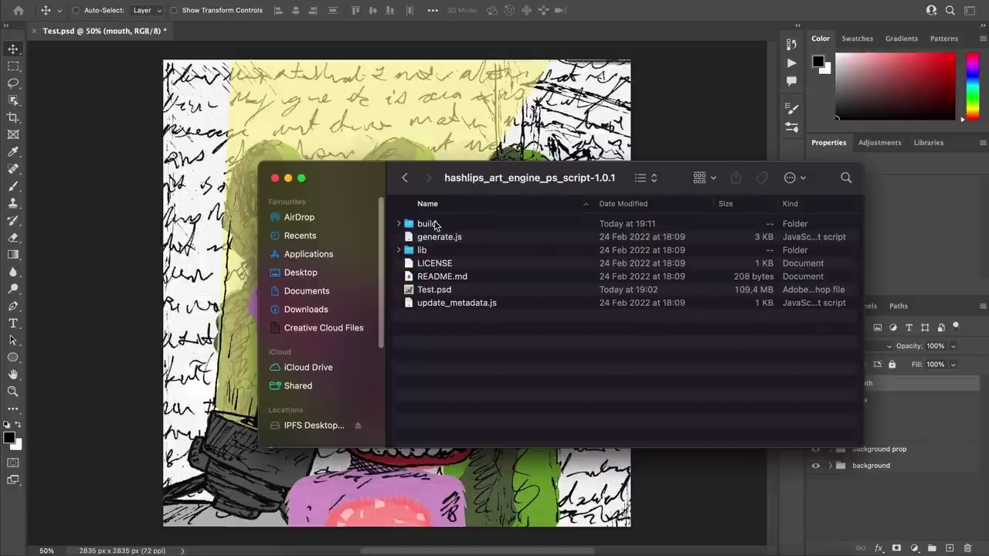
double_click(435, 225)
left_click(424, 224)
double_click(424, 224)
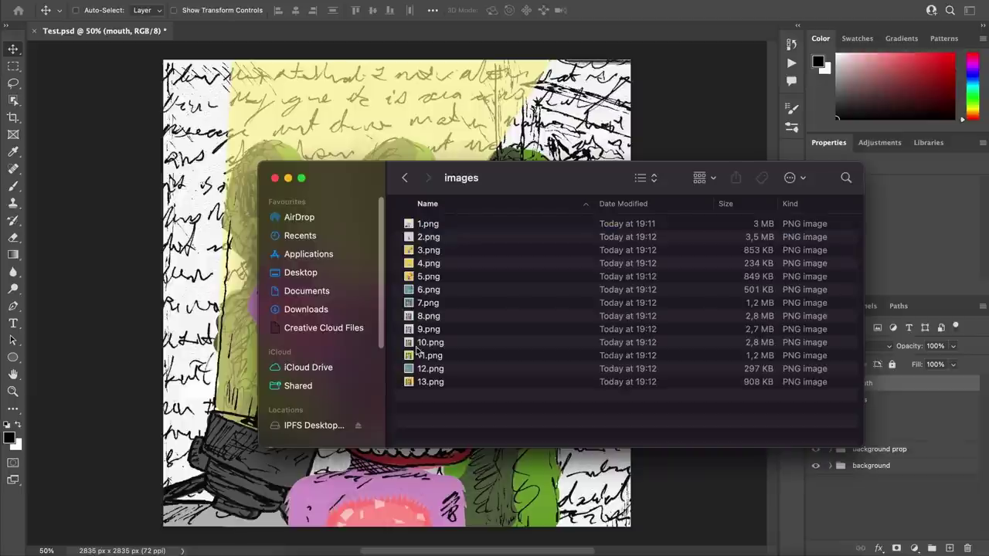
left_click_drag(534, 184, 510, 188)
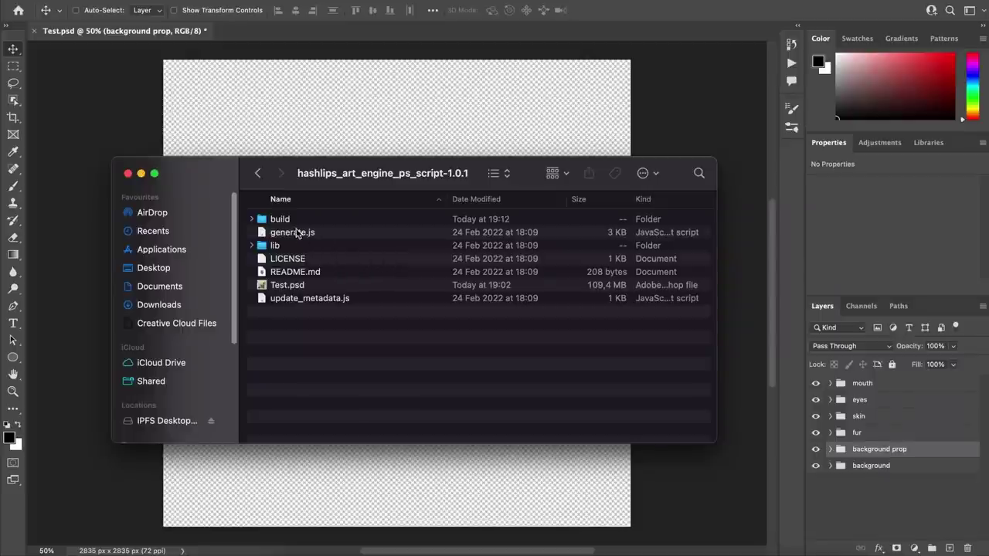
Step: Expand build/metadata to check the JSON files, then return to Pinata in Chrome
double_click(279, 220)
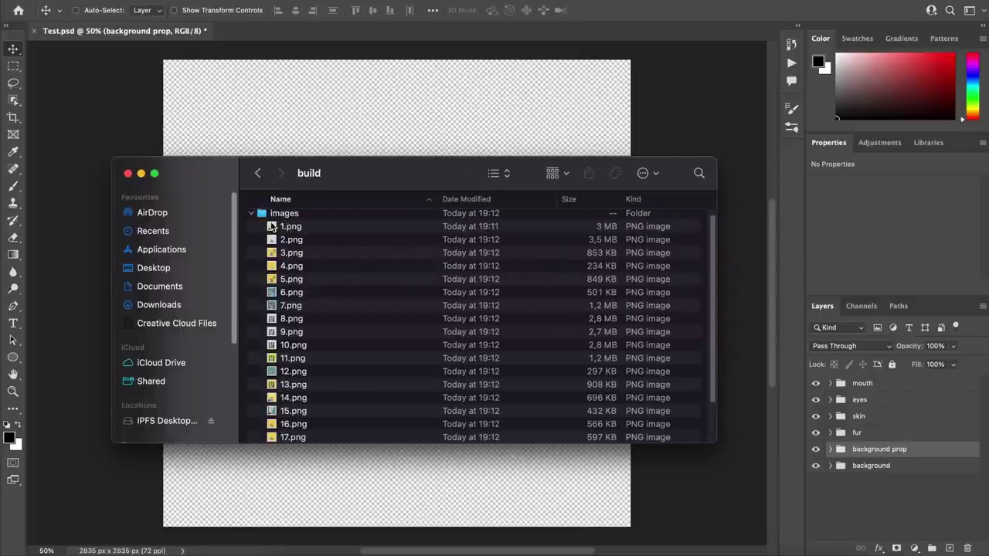
scroll(294, 310, "down", 3)
scroll(294, 310, "up", 5)
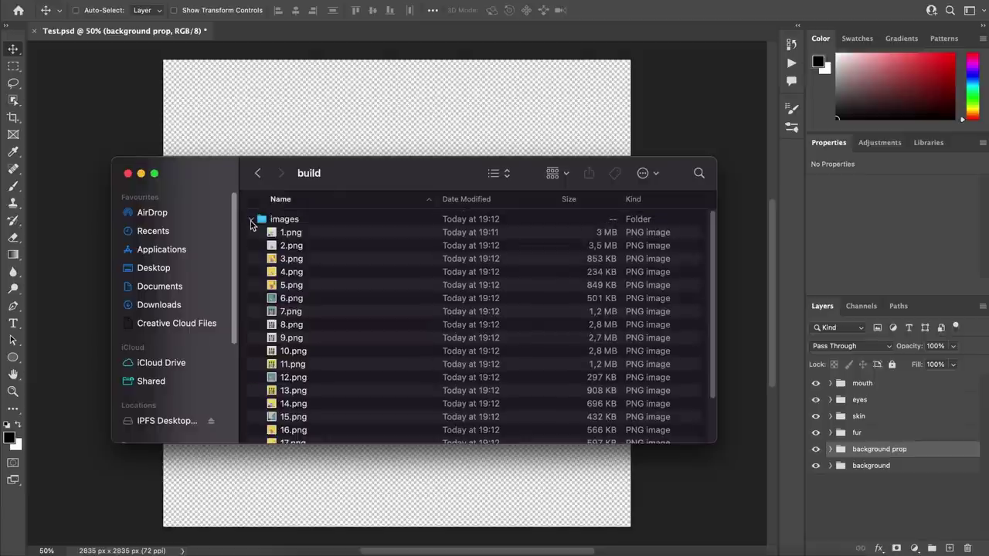
left_click(251, 219)
left_click(252, 233)
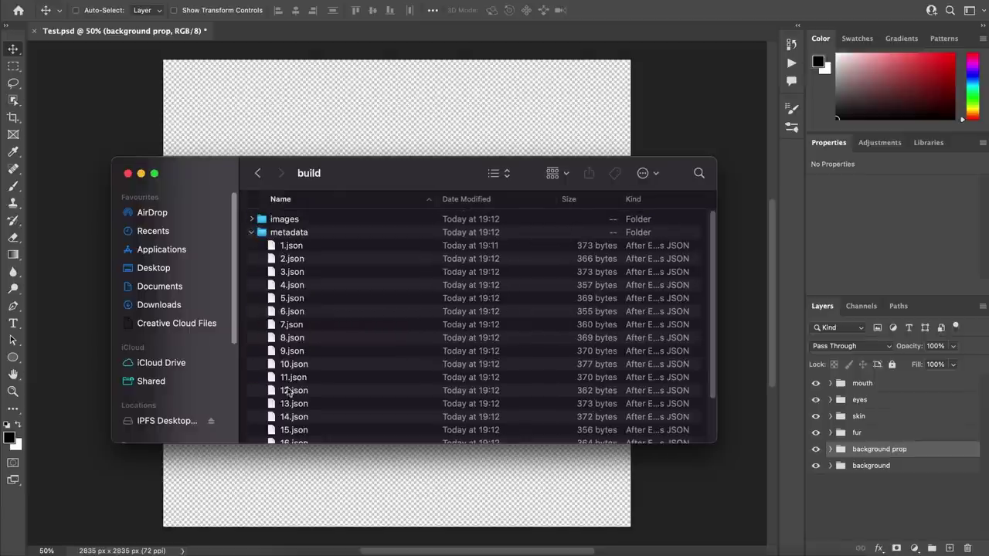
left_click(251, 233)
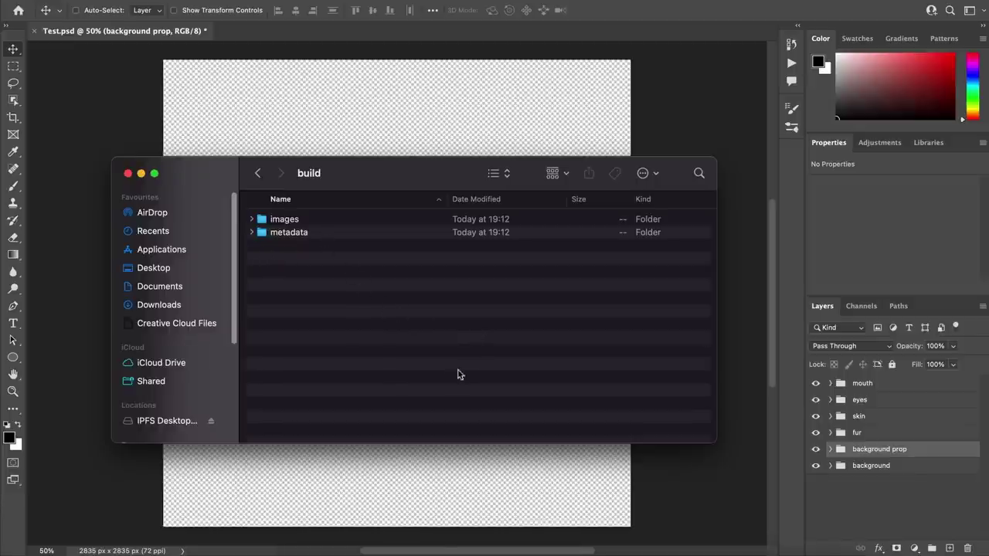
left_click(436, 550)
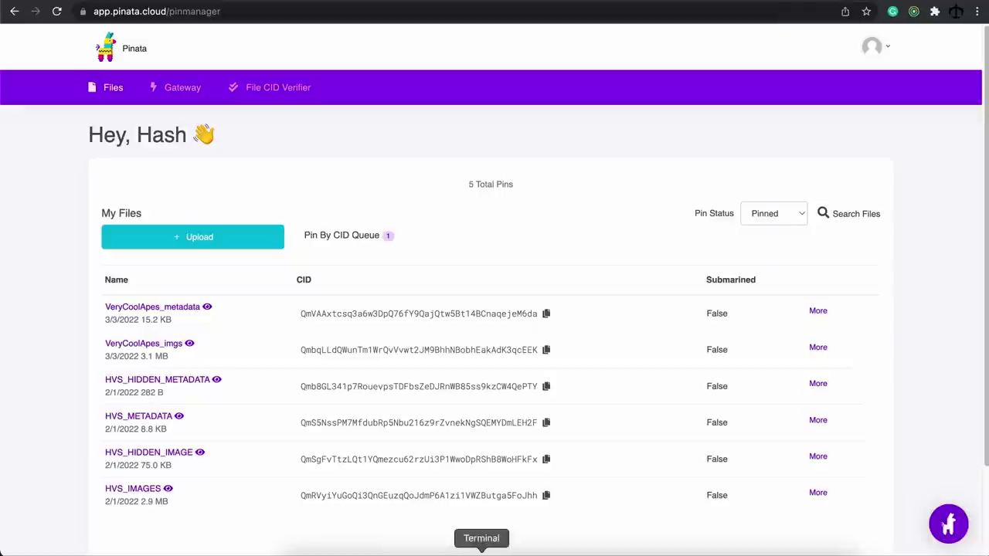
Step: Choose the hashlips build/images folder for a Pinata folder upload and allow its 20 files
left_click(240, 234)
left_click(149, 265)
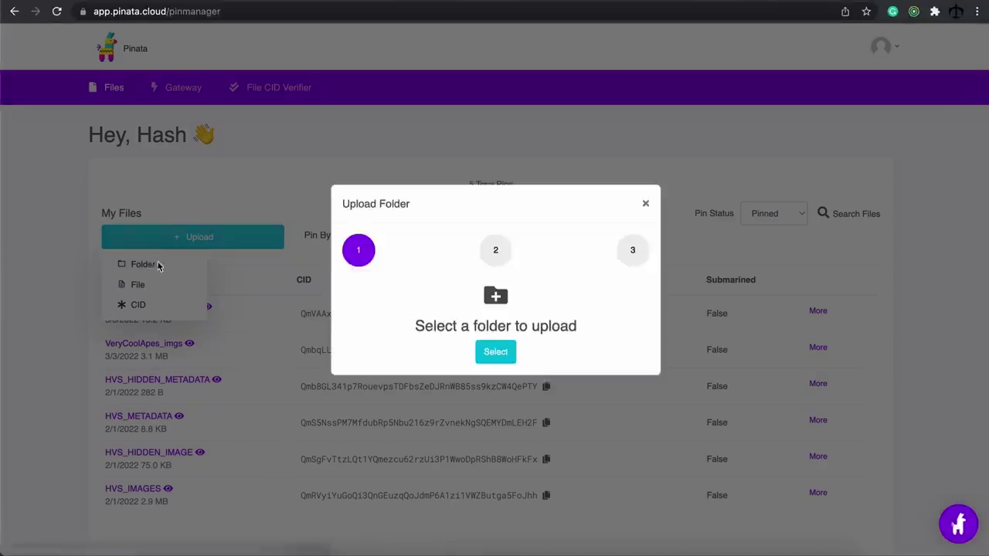
left_click(469, 363)
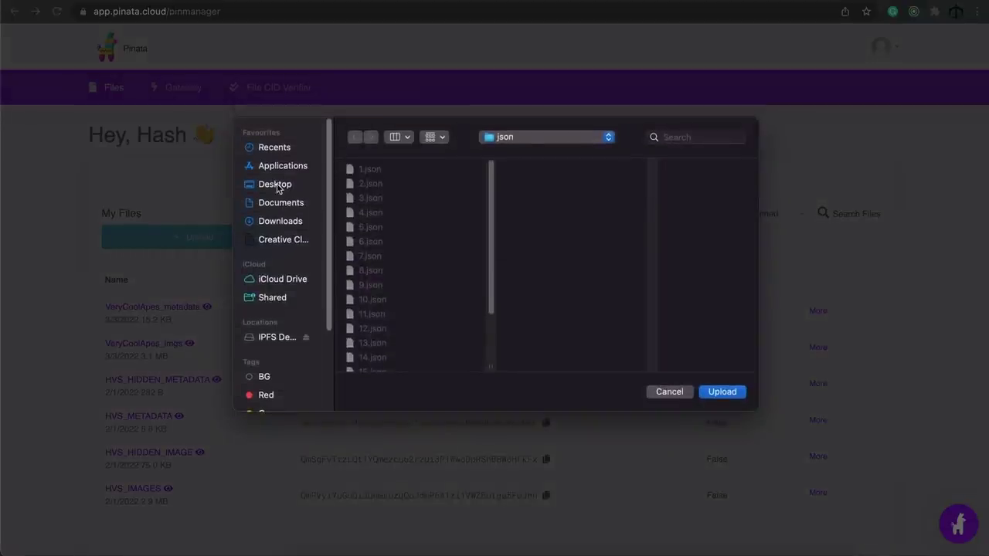
left_click(400, 181)
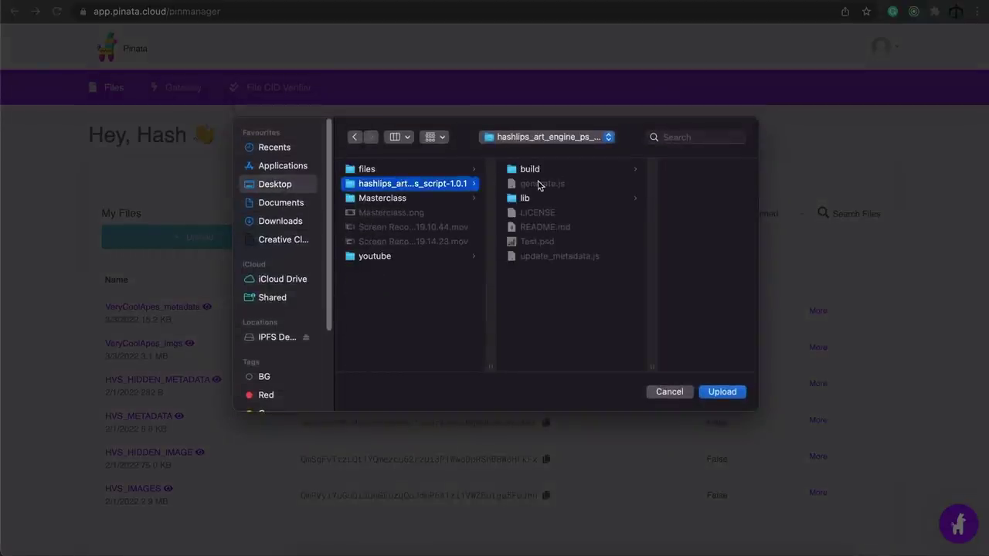
left_click(560, 171)
left_click(651, 169)
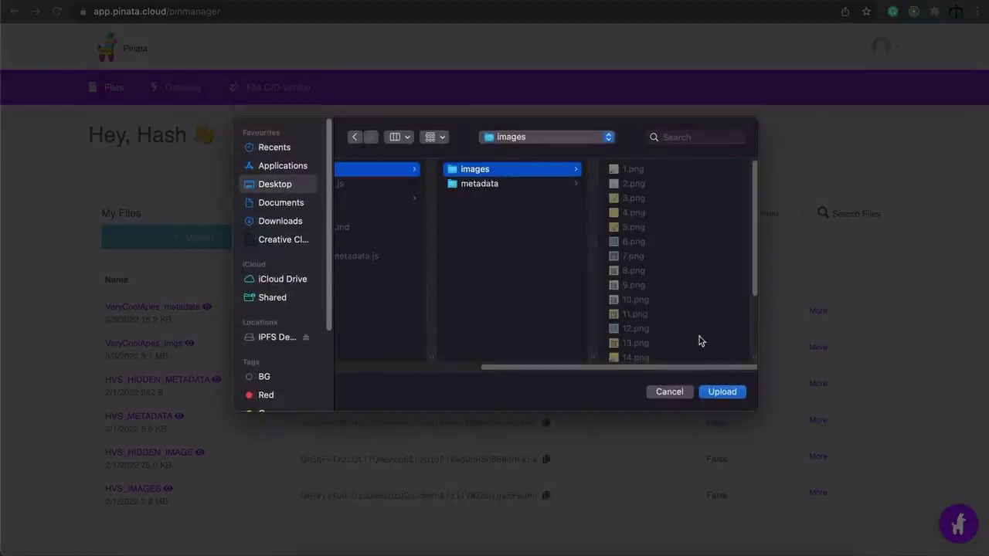
left_click(722, 392)
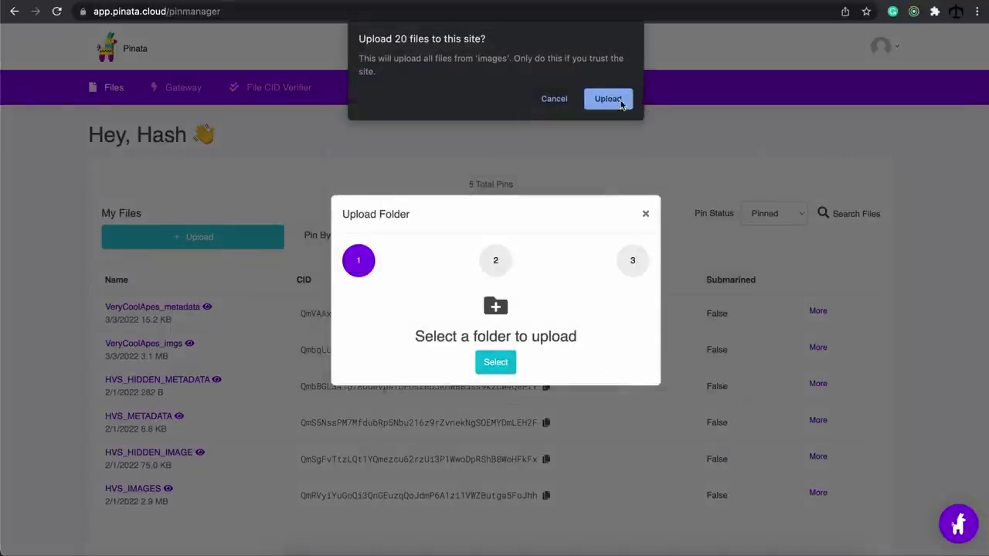
left_click(618, 99)
Step: Upload the pin as PsVeryCoolApes_imgs and copy its new CID
type("PsVeryCoolApes_imgs")
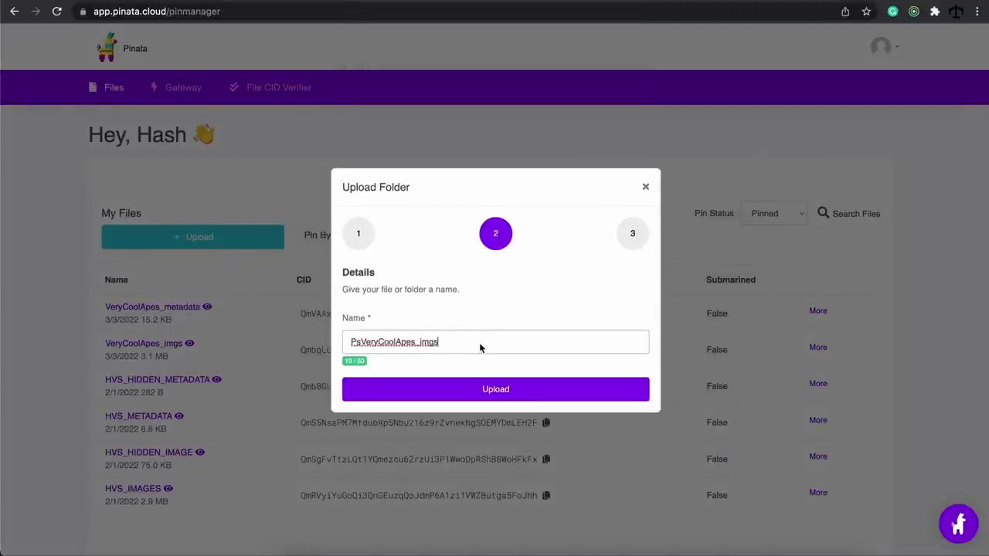
left_click(526, 390)
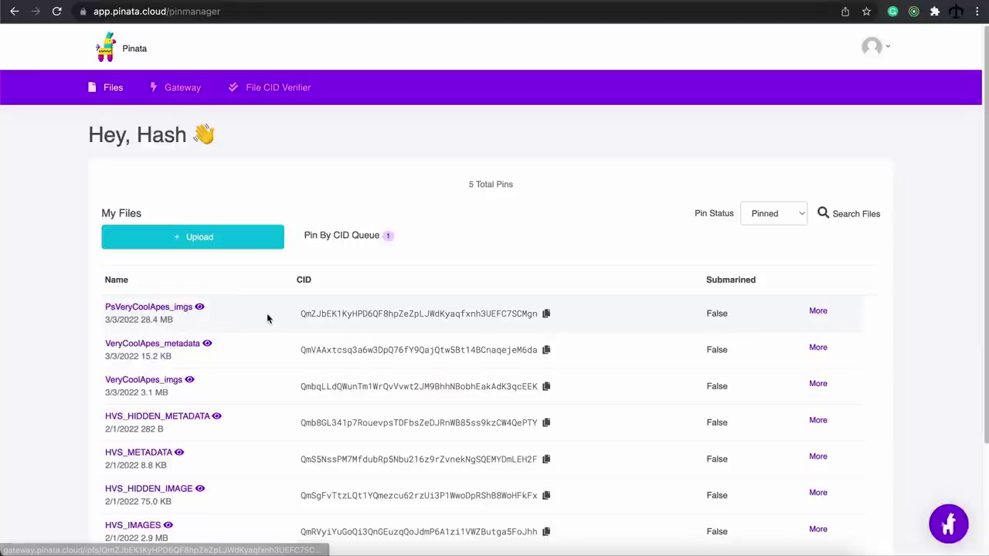
left_click(544, 314)
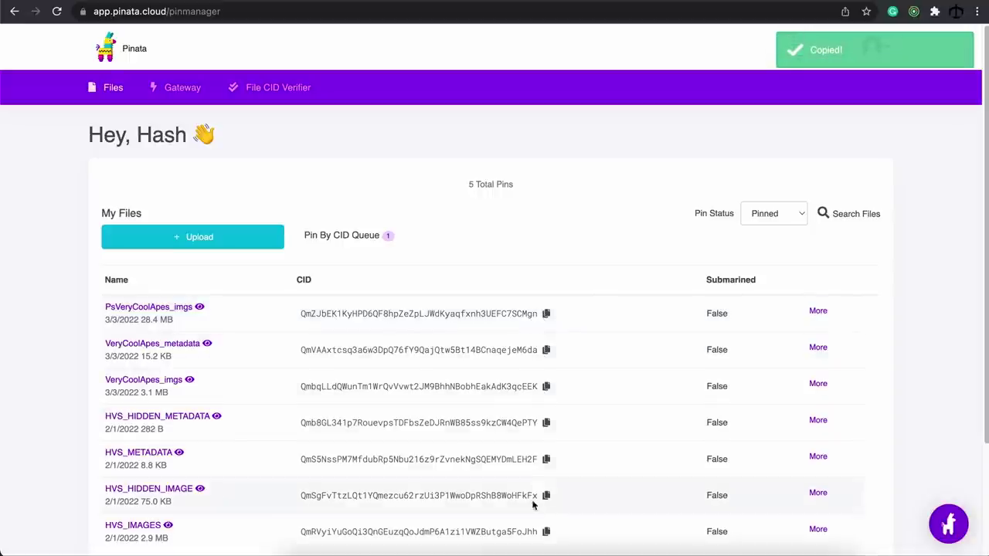
left_click(574, 549)
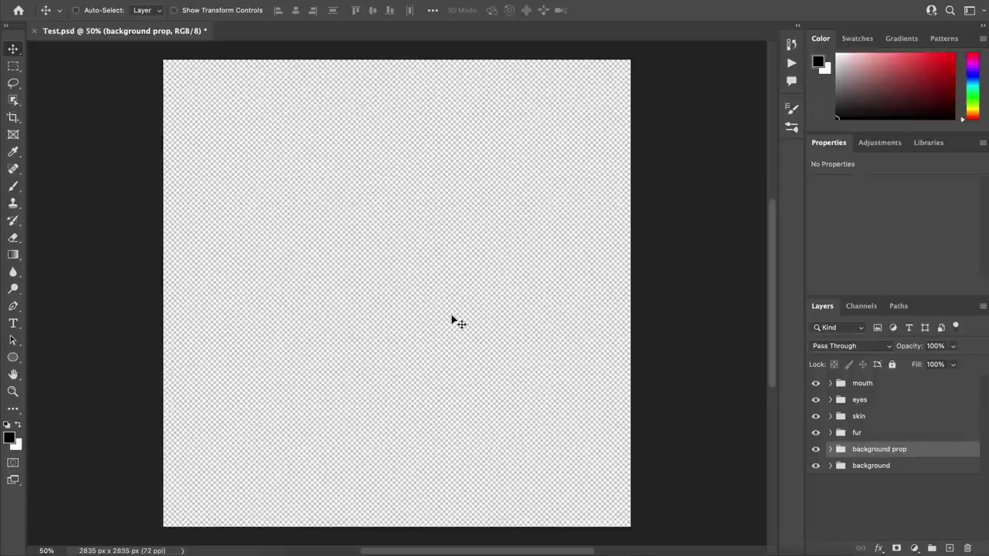
Step: Run the update_metadata.js script via File > Scripts > Browse and confirm updating metadata
left_click(130, 1)
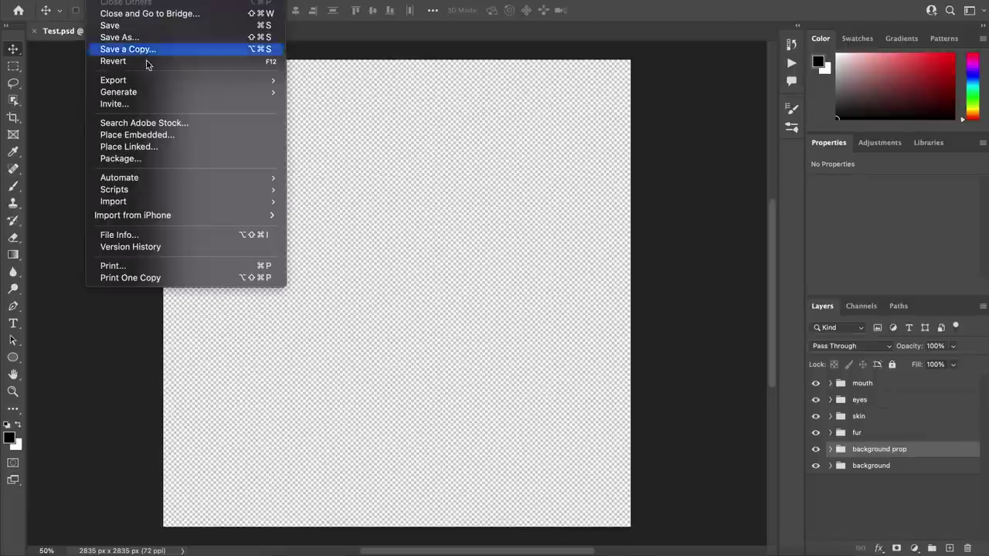
mouse_move(186, 191)
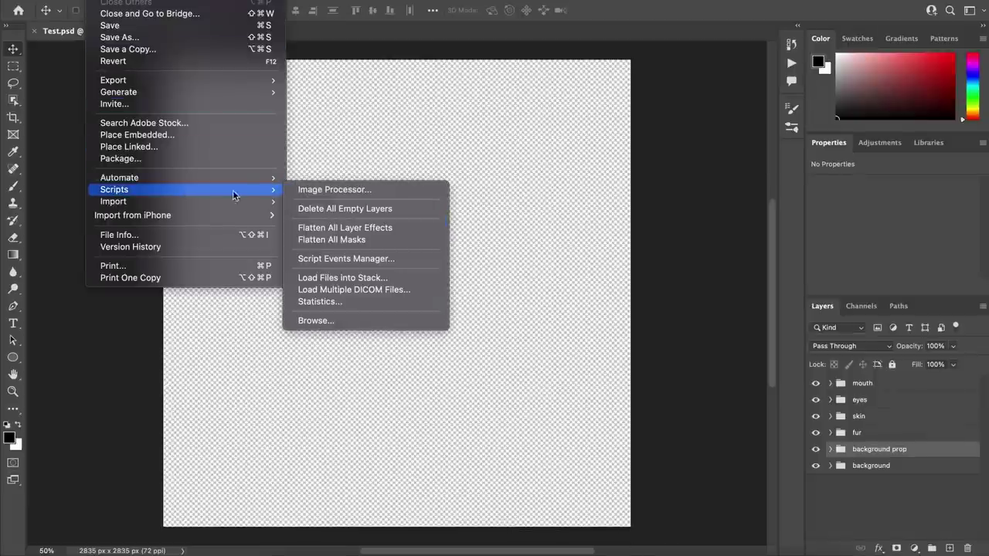
left_click(337, 317)
left_click(457, 134)
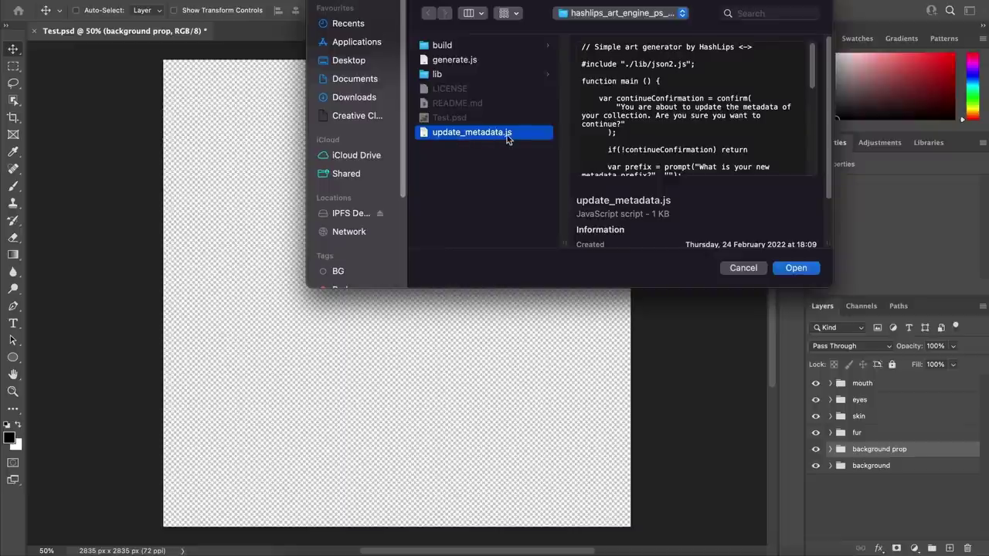
left_click(801, 270)
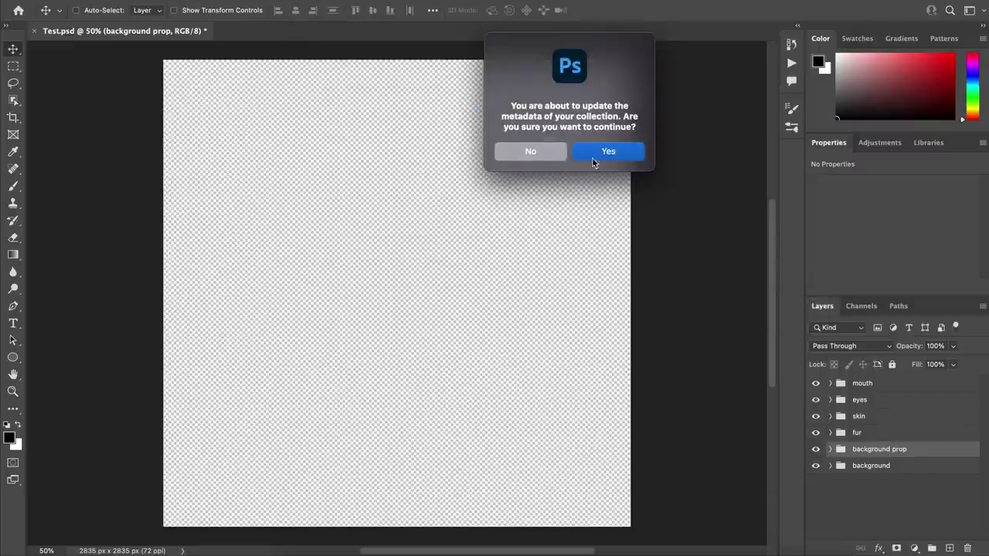
left_click(607, 153)
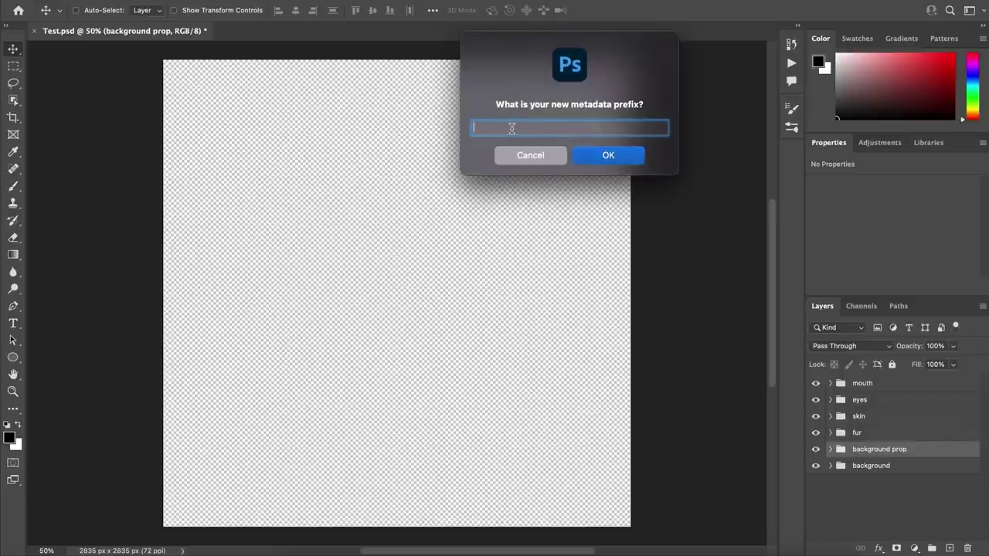
Step: Set the metadata prefix to ipfs://<images CID>/ with a .png suffix and finish the update
type("lpf")
key("super+v")
type("/")
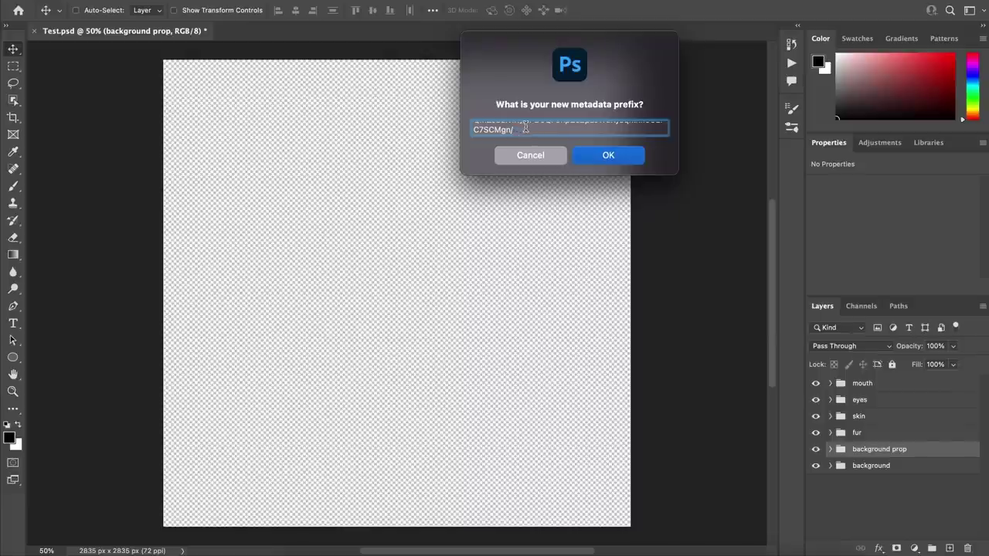
left_click(607, 157)
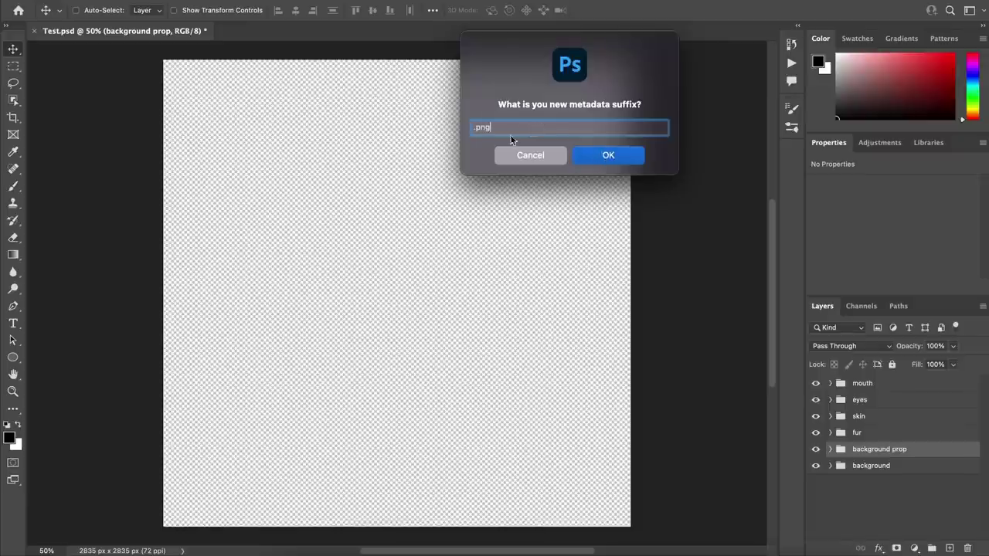
left_click(609, 156)
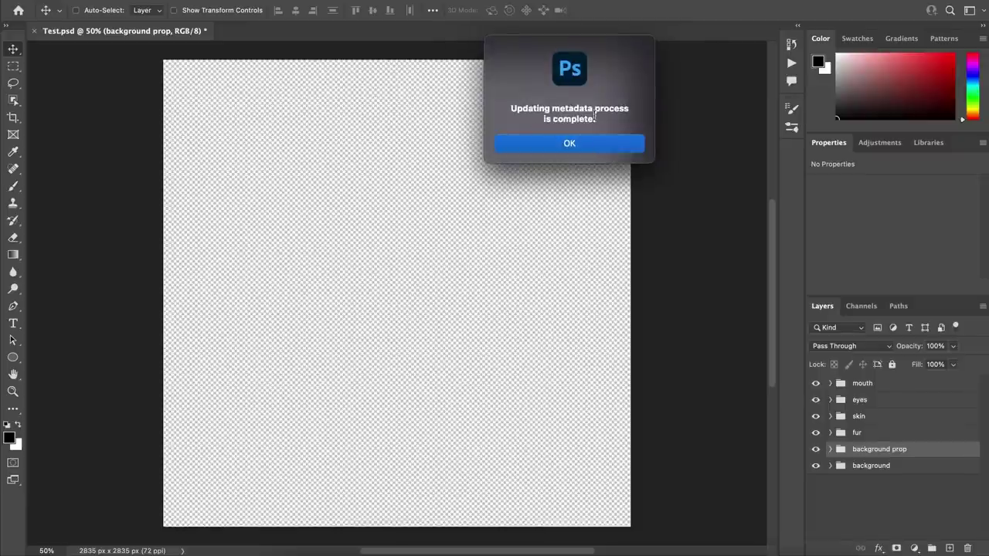
left_click(584, 143)
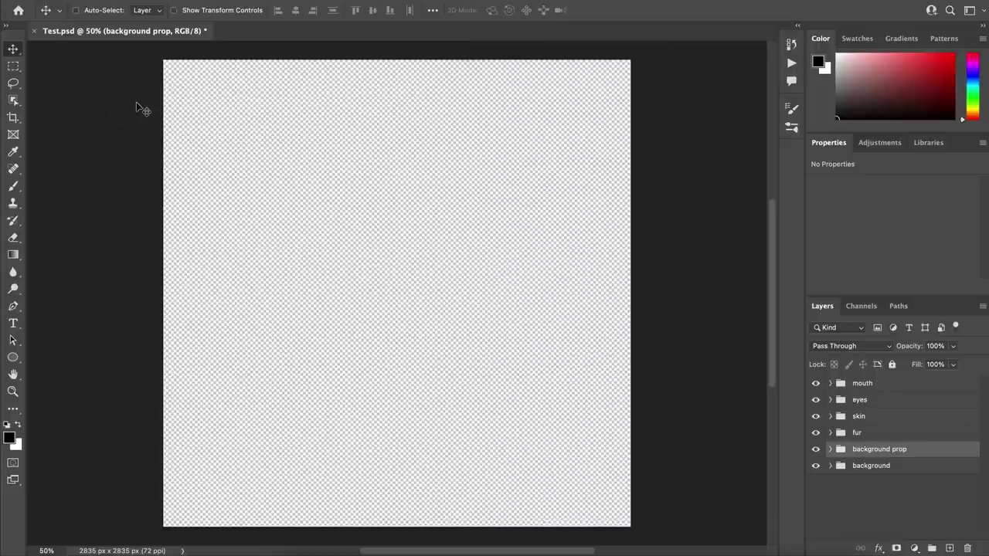
left_click(436, 552)
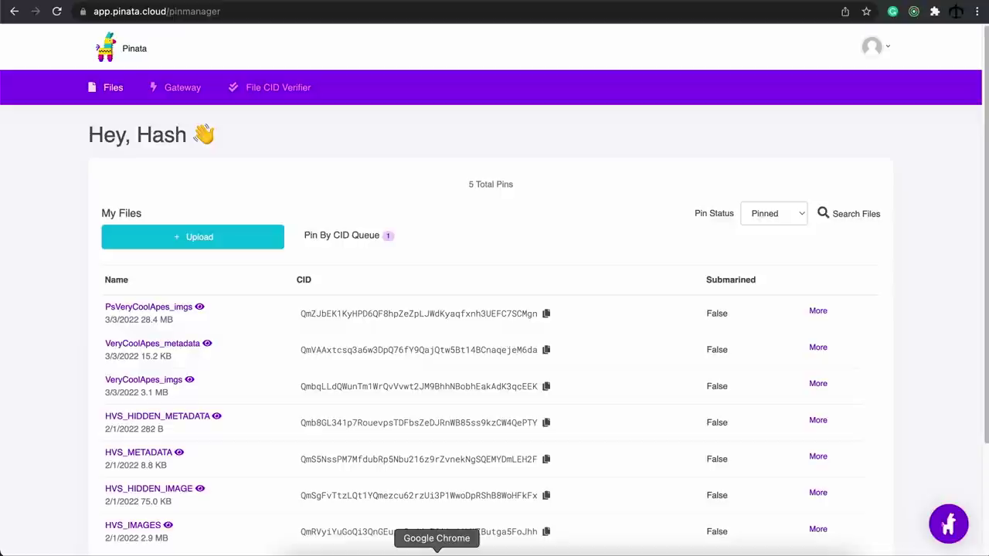
Step: Choose the hashlips build/metadata folder for a Pinata folder upload and allow its 20 files
left_click(223, 234)
left_click(158, 264)
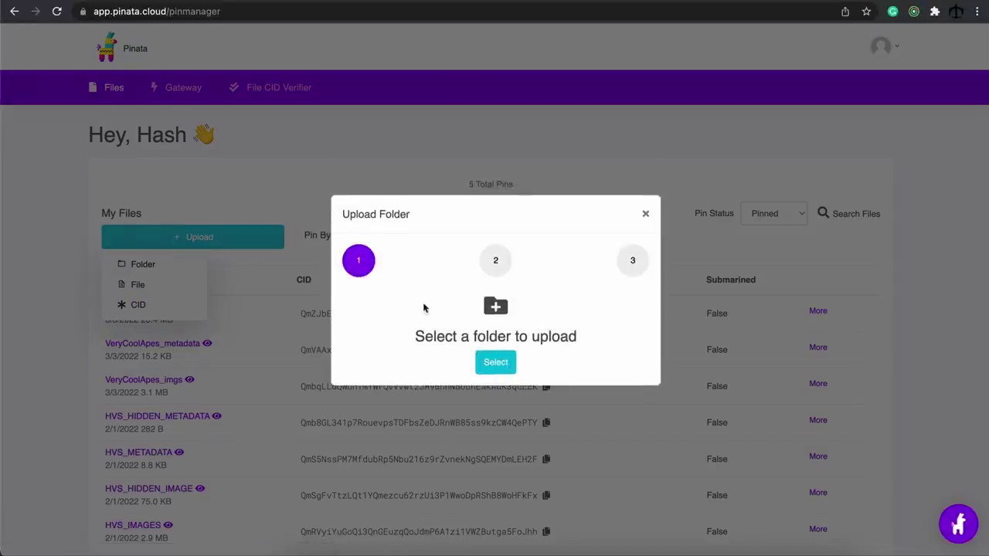
left_click(496, 360)
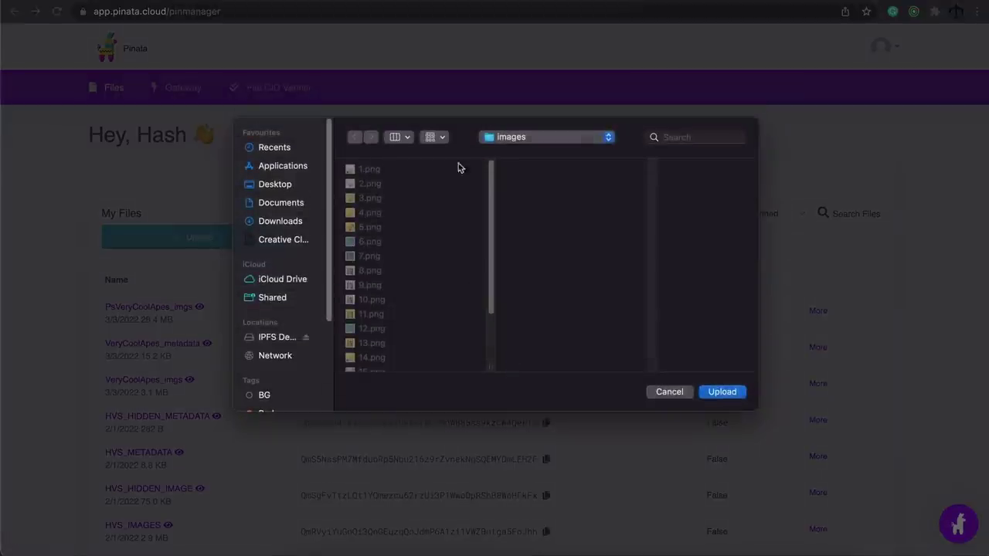
left_click(274, 183)
left_click(401, 184)
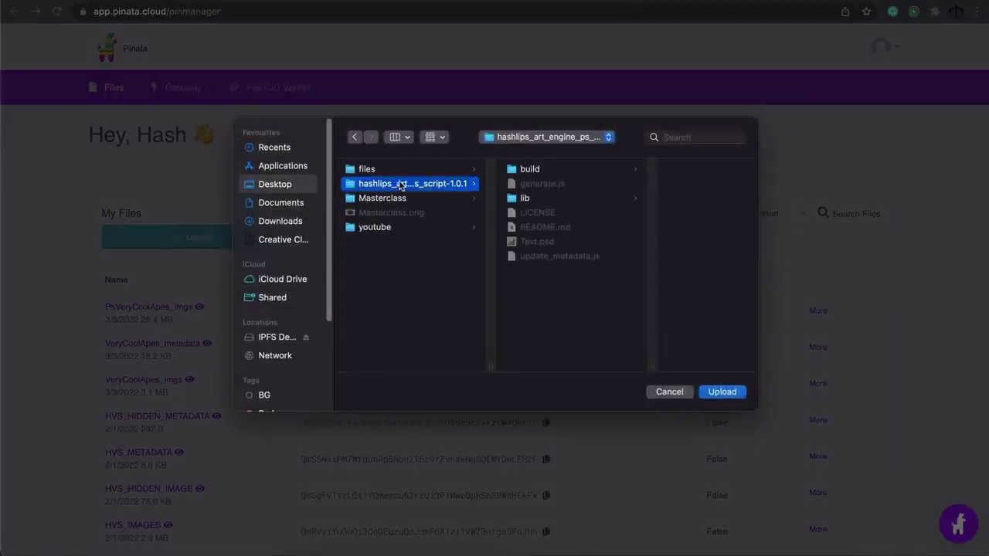
left_click(552, 170)
left_click(662, 184)
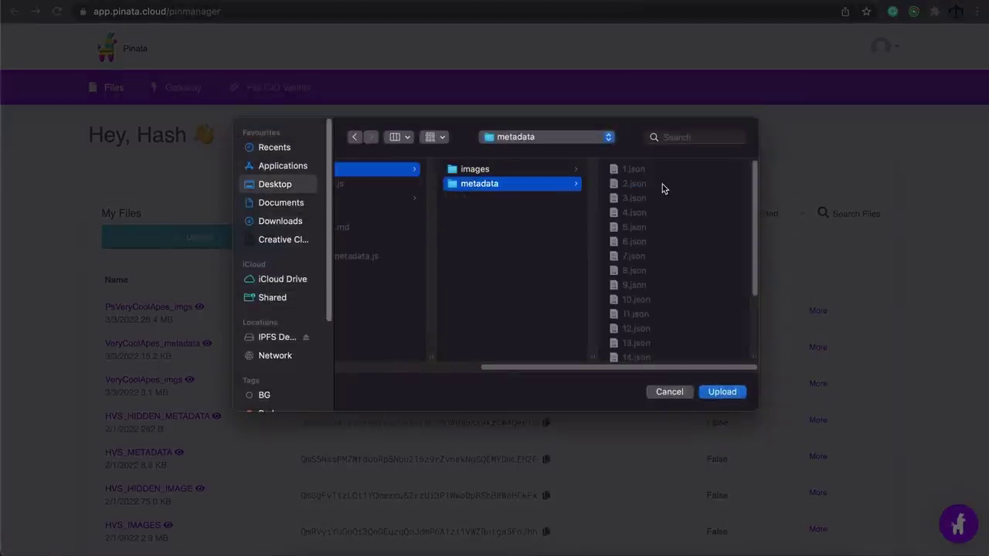
left_click(722, 392)
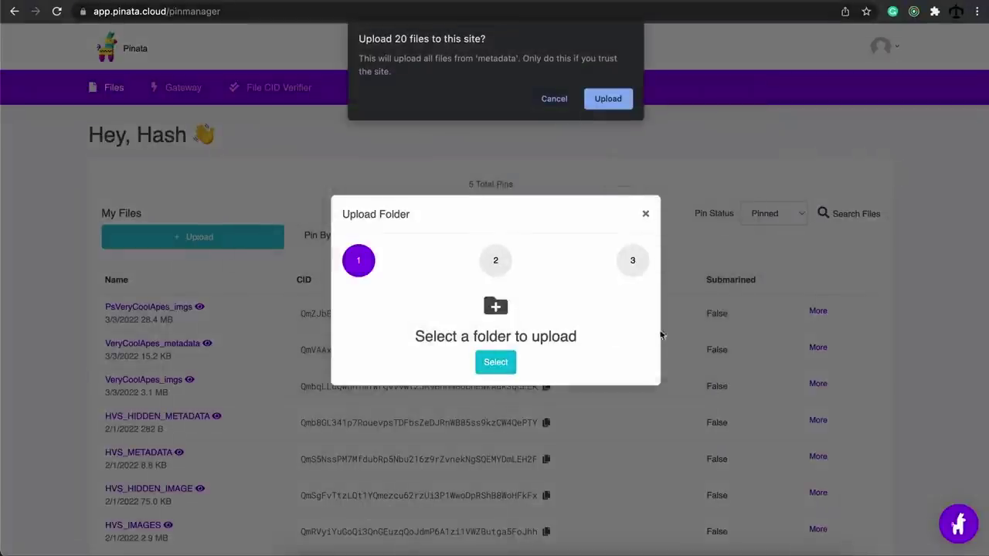
left_click(607, 100)
Step: Name the pin PsVeryCoolApes_metadata and start the upload
left_click(495, 352)
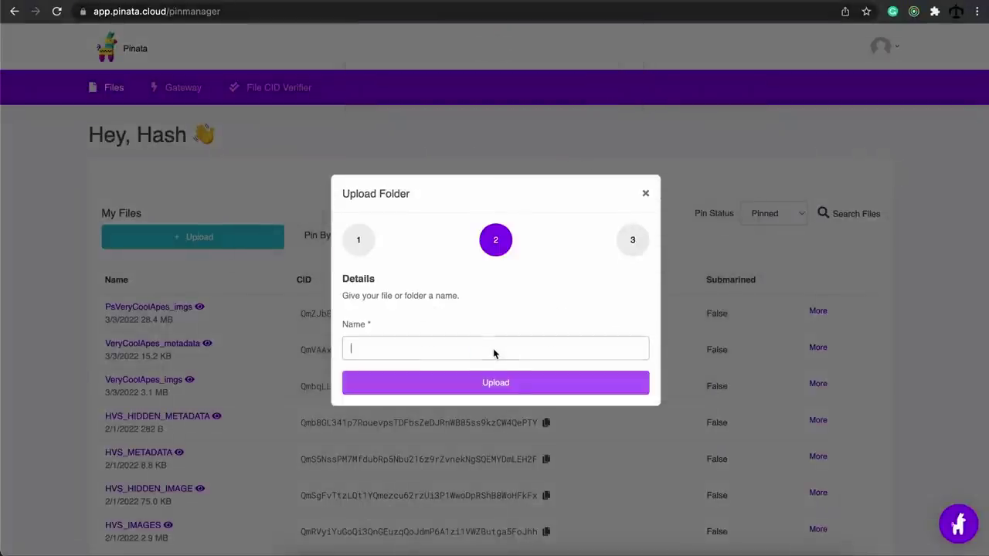
type("PsV")
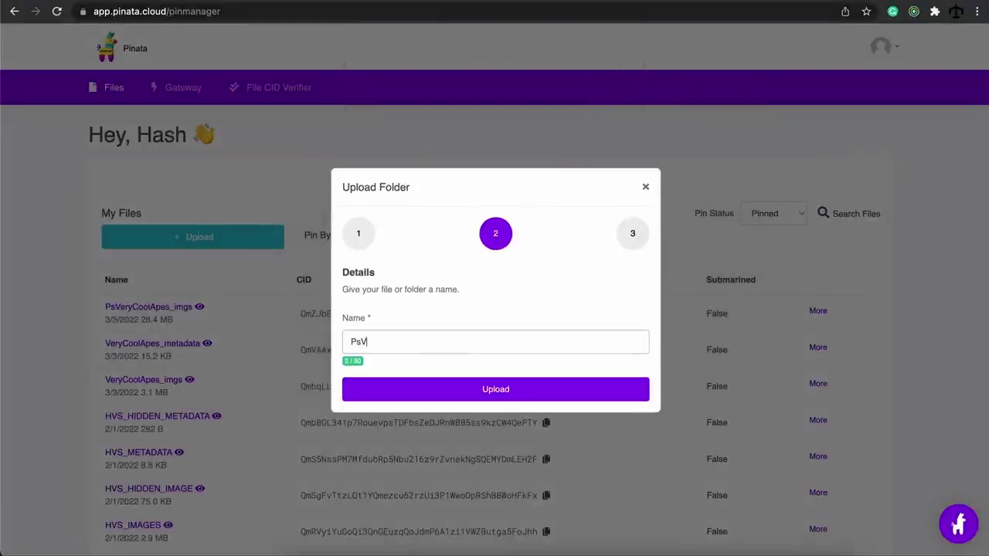
type("eryCoolApes_")
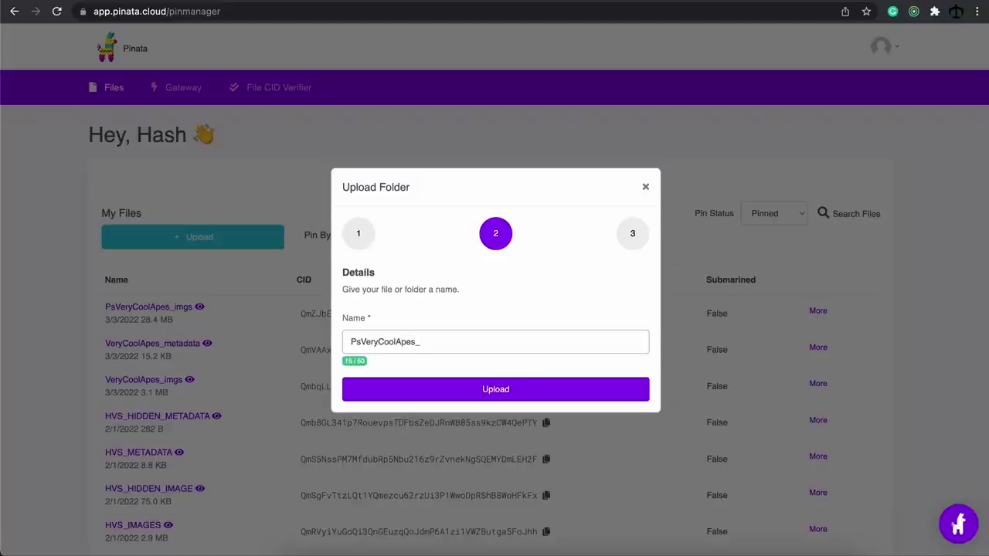
type("metadata")
left_click(533, 396)
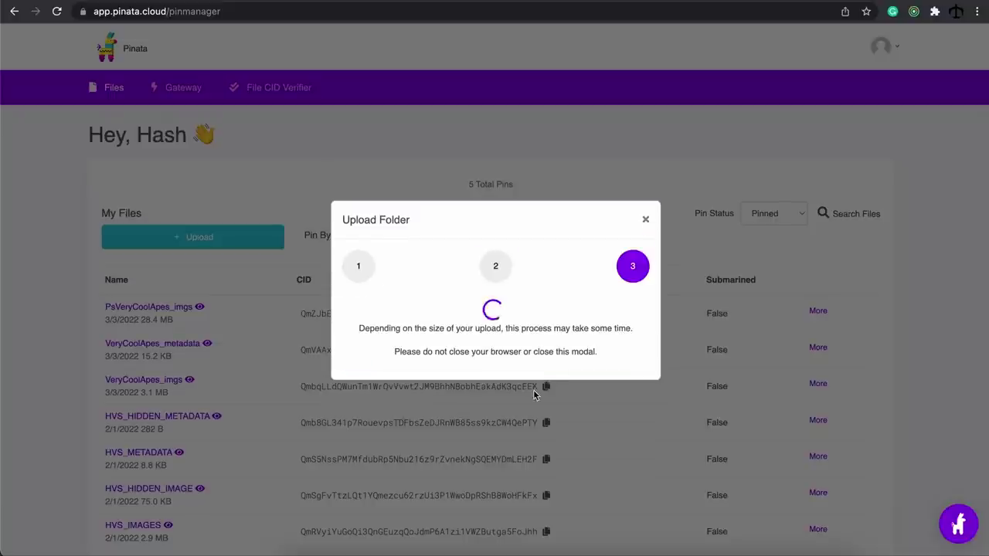